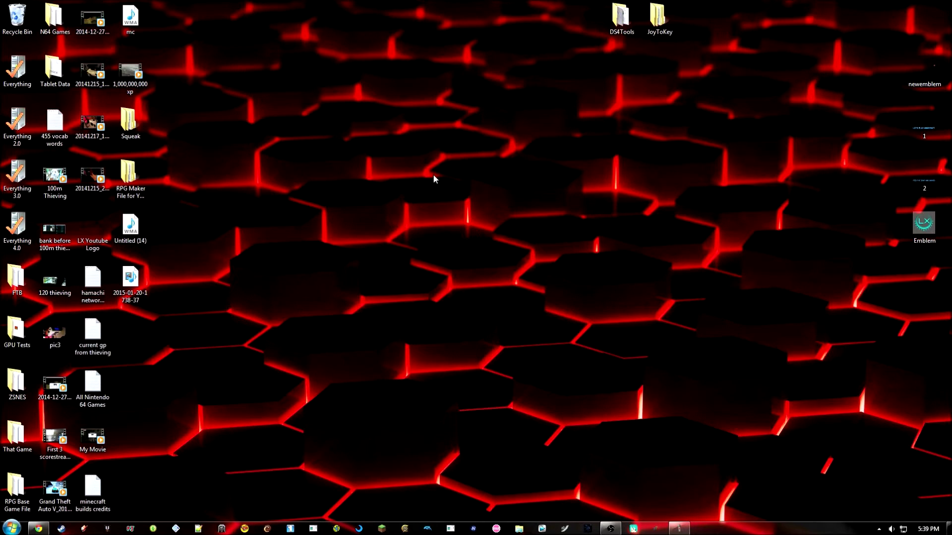
Switch to the web browser and download the [ACE] Sapphire Action System v4.4 archive linked on the RPG Maker blog page.
left_click(39, 529)
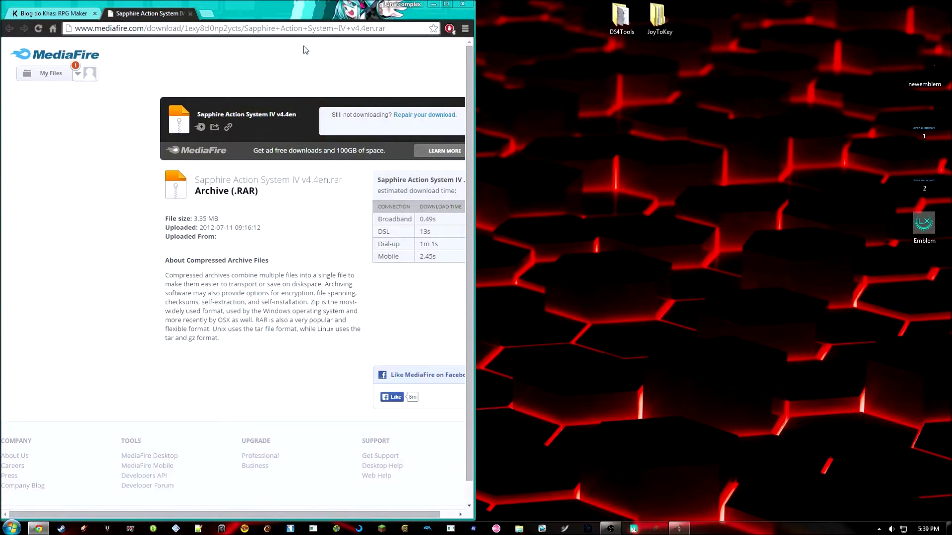
left_click(91, 16)
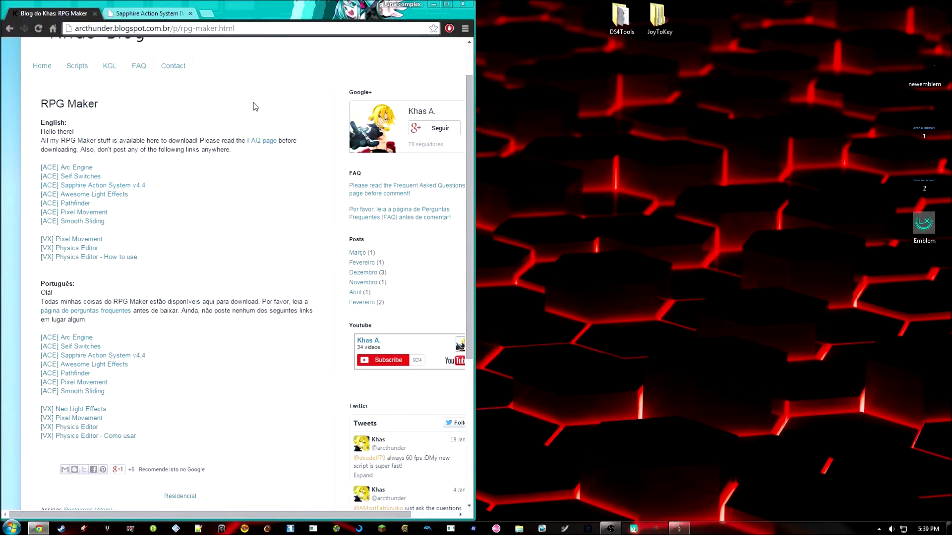
left_click(142, 187)
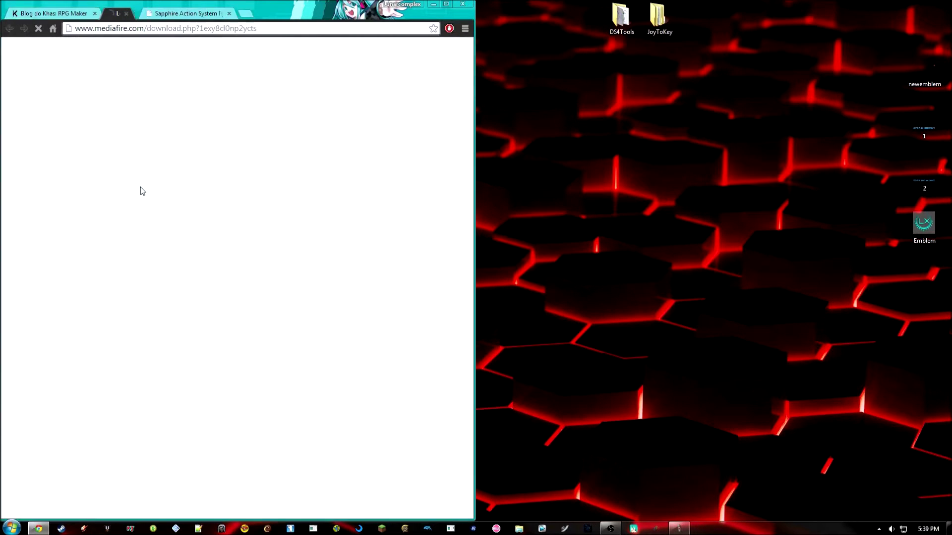
left_click(285, 14)
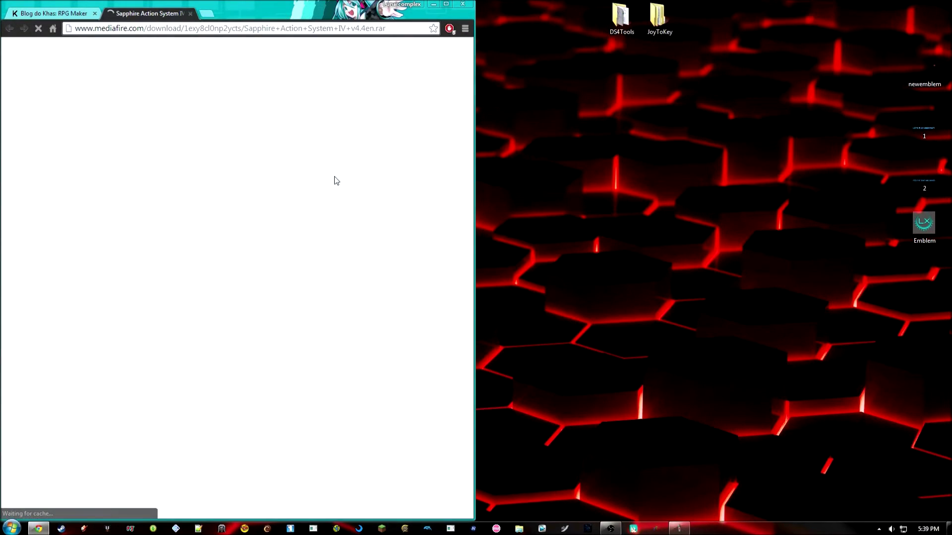
left_click(395, 118)
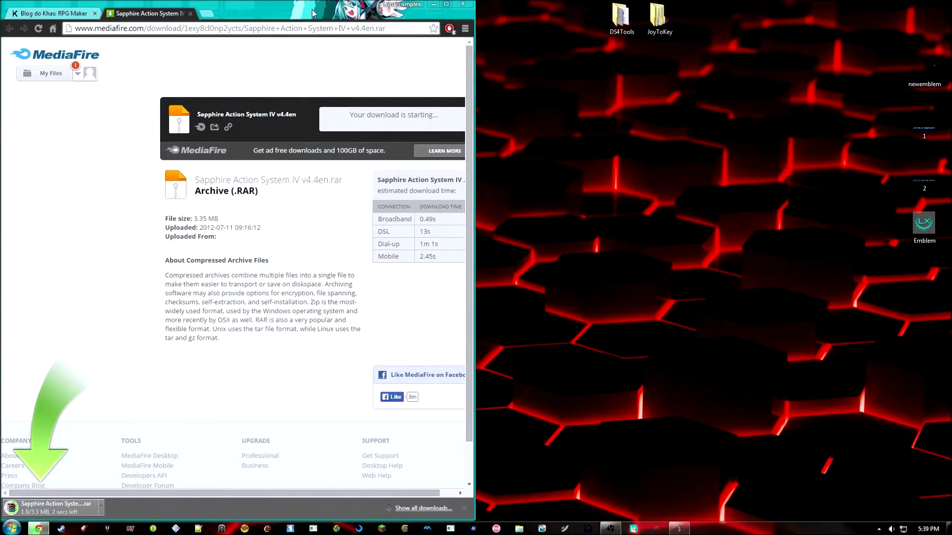
Place the downloaded Sapphire Action System archive on the desktop and close the browser.
left_click_drag(59, 506, 511, 295)
left_click(462, 5)
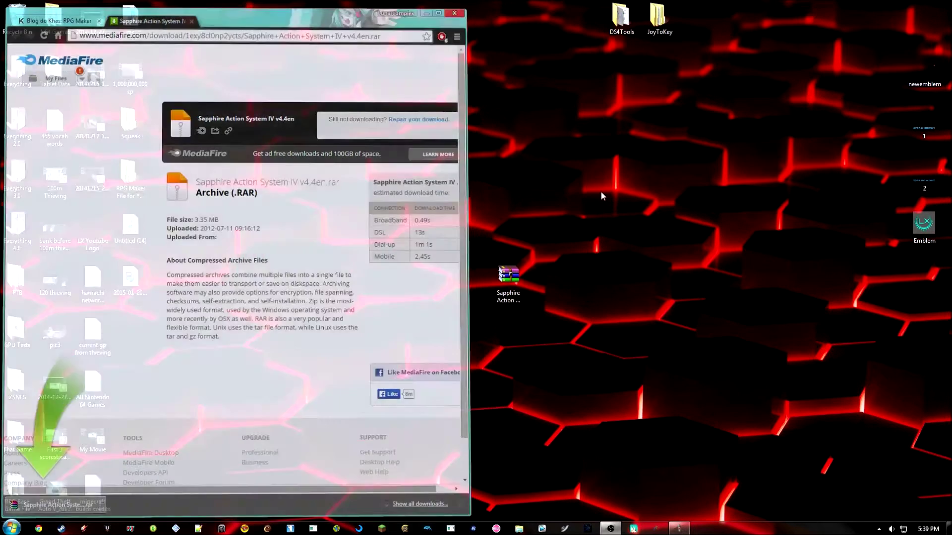
right_click(512, 279)
left_click(531, 275)
left_click_drag(511, 278, 323, 227)
Open the desktop folder RPG Maker File for YouTube Video and move the Sapphire Action System archive into it.
left_click(143, 184)
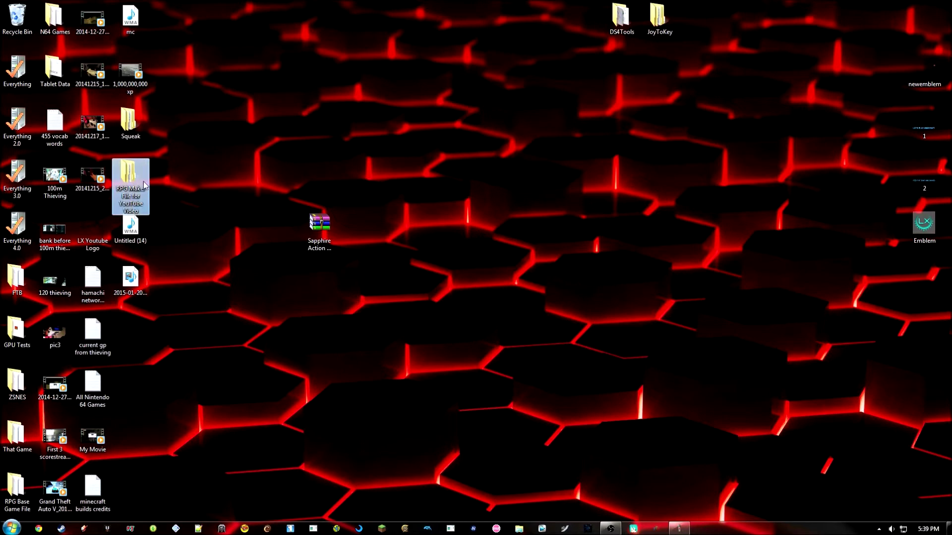
double_click(130, 183)
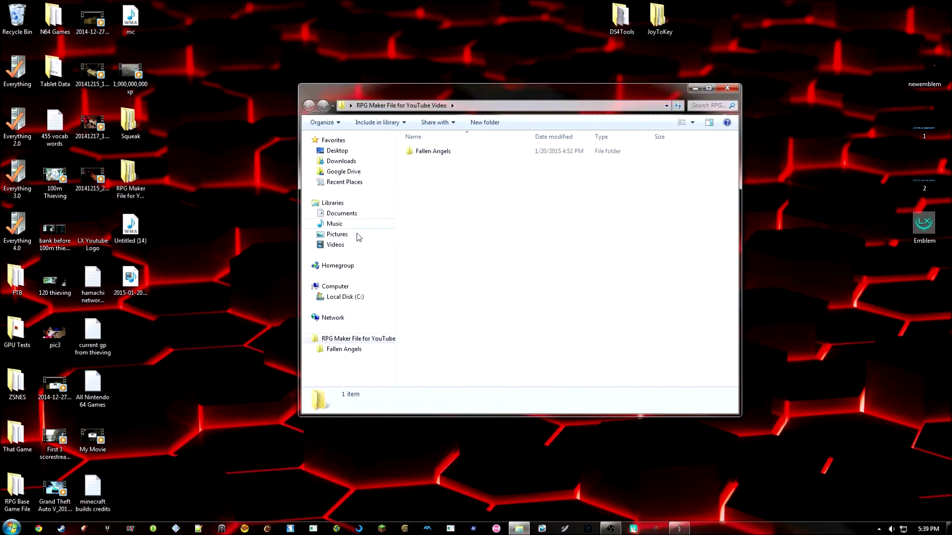
left_click(132, 184)
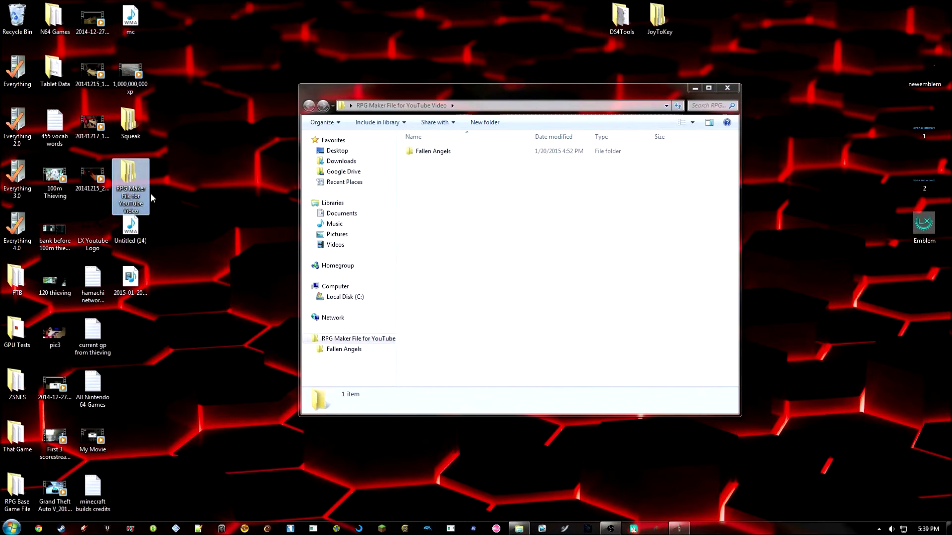
left_click_drag(496, 89, 610, 83)
left_click(570, 145)
left_click(557, 155)
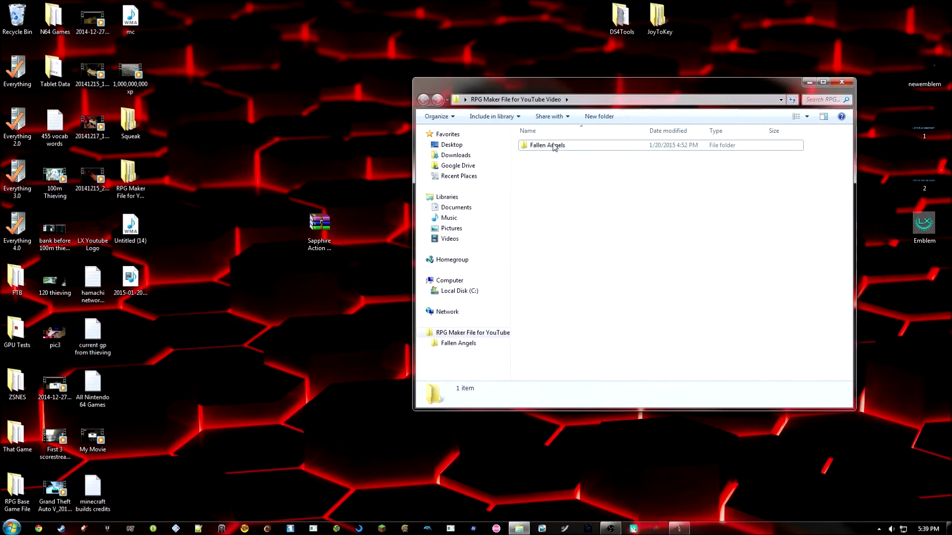
left_click(559, 149)
left_click(559, 158)
left_click(560, 148)
left_click(569, 193)
left_click_drag(322, 226, 550, 221)
Extract the Sapphire Action System archive into the current folder and delete the archive file.
right_click(568, 157)
left_click(600, 197)
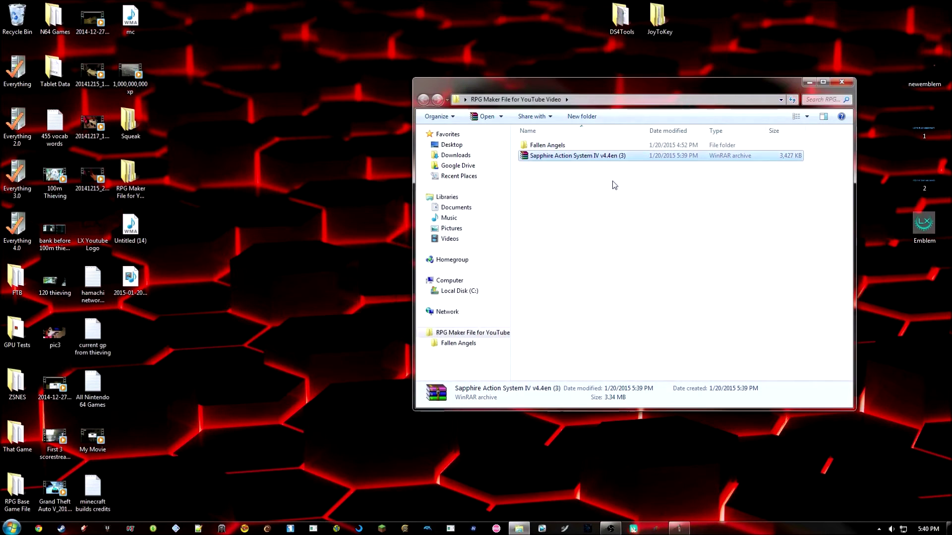
key("Delete")
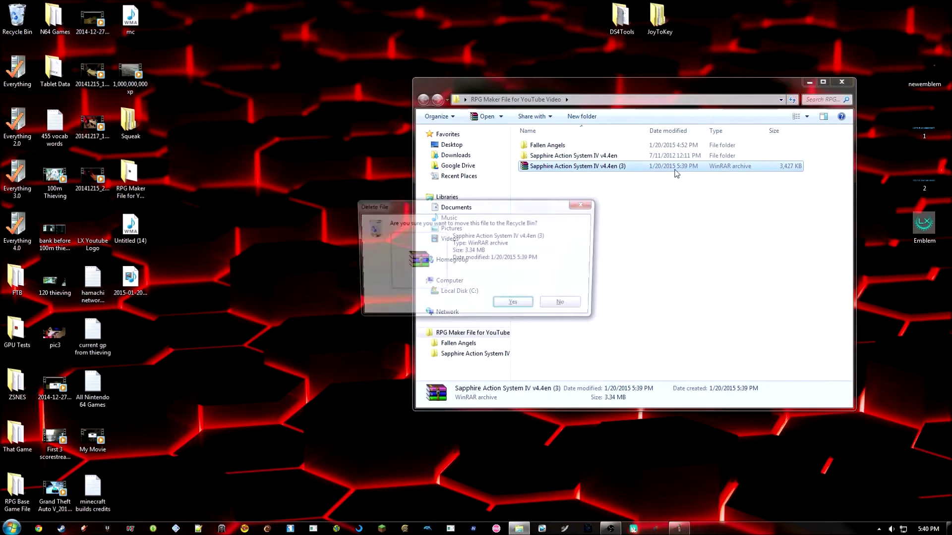
key("Return")
Open the [ACE][EN] SAS IV PDF from the extracted folder, skim its instructions and minimize it.
double_click(620, 157)
double_click(563, 198)
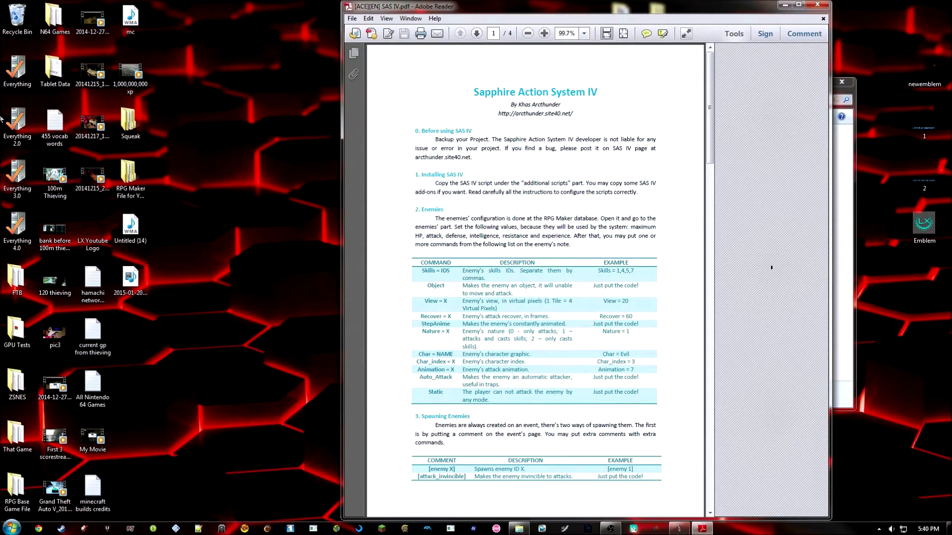
key("super+Left")
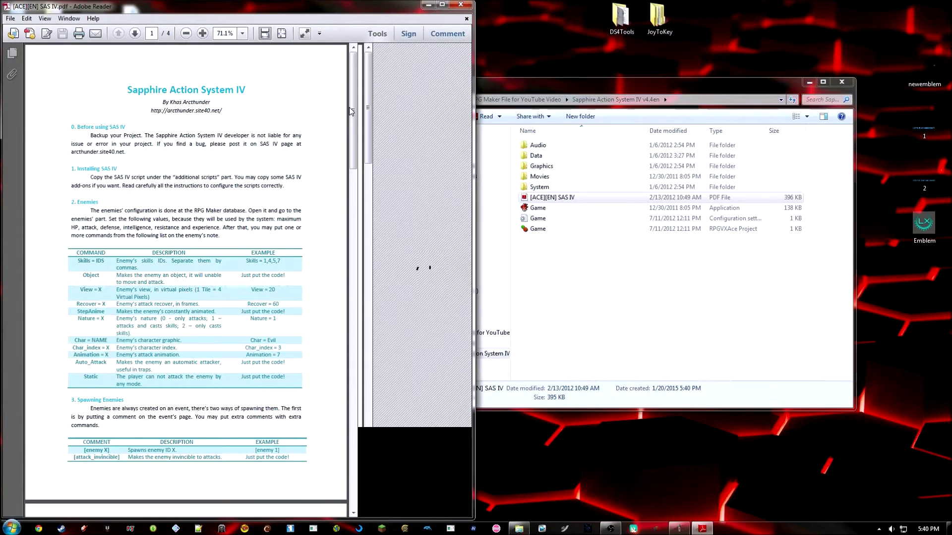
scroll(349, 146, "down", 4)
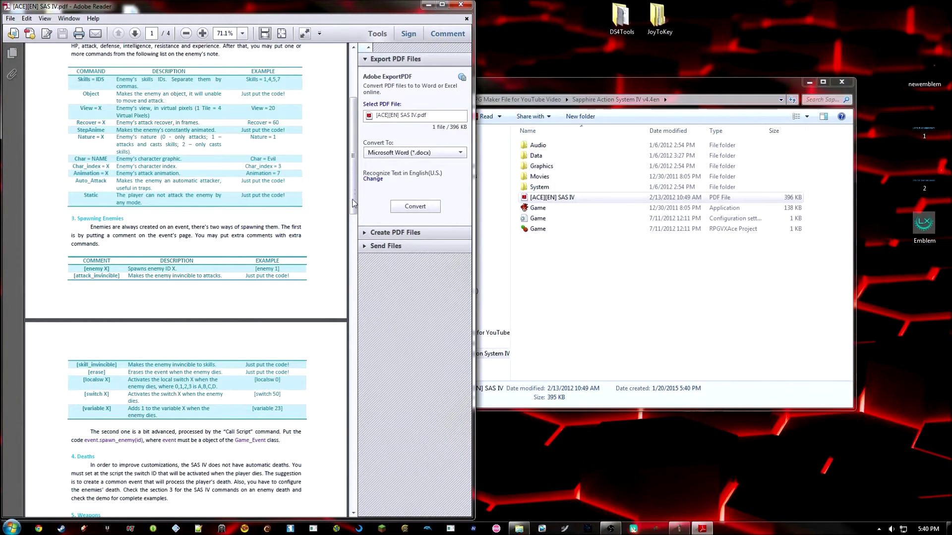
scroll(353, 223, "down", 8)
scroll(353, 208, "up", 12)
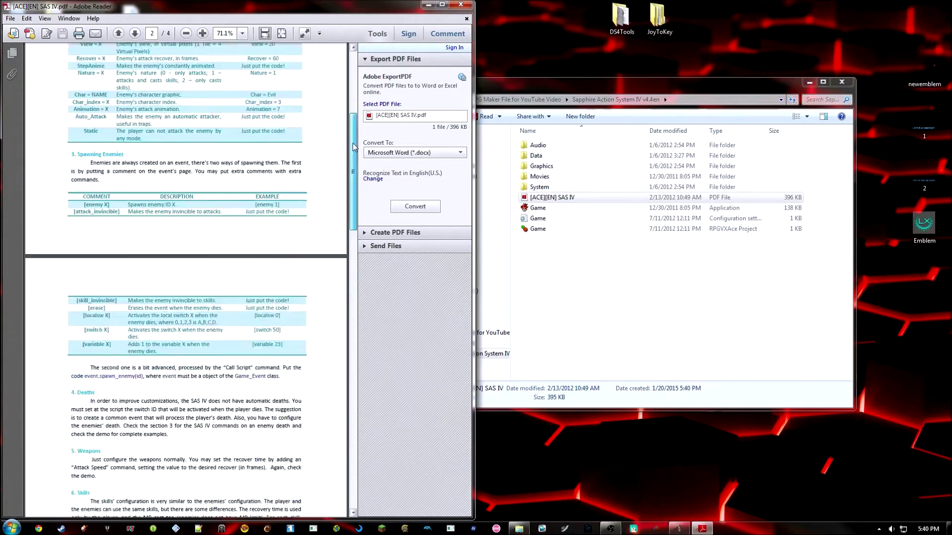
left_click(426, 6)
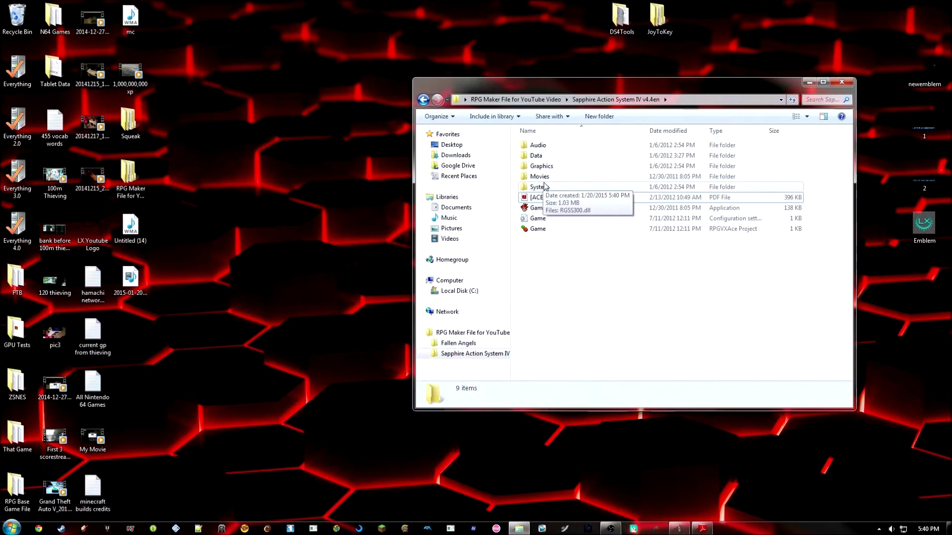
Copy the Particles folder from the Sapphire Action System's Graphics folder and return to the RPG Maker File for YouTube Video folder.
double_click(567, 166)
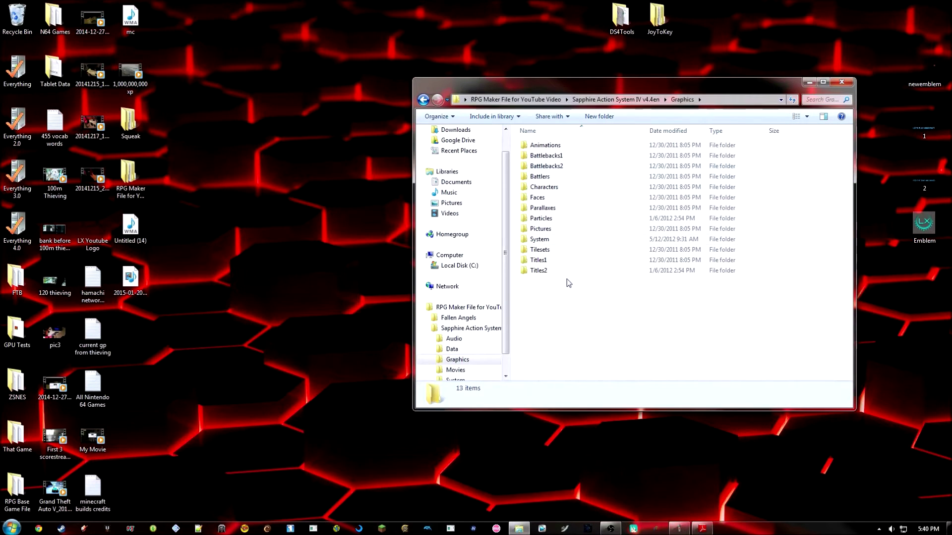
left_click(559, 221)
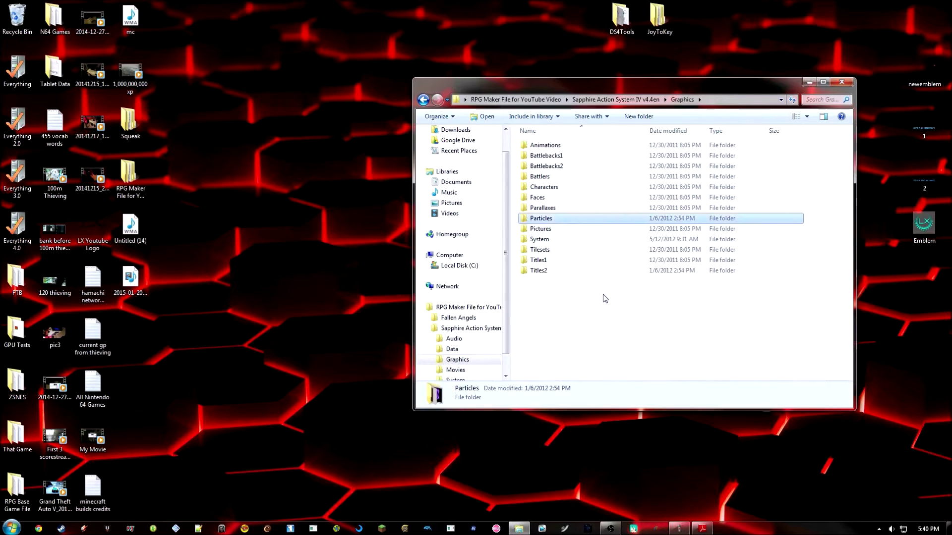
left_click(502, 101)
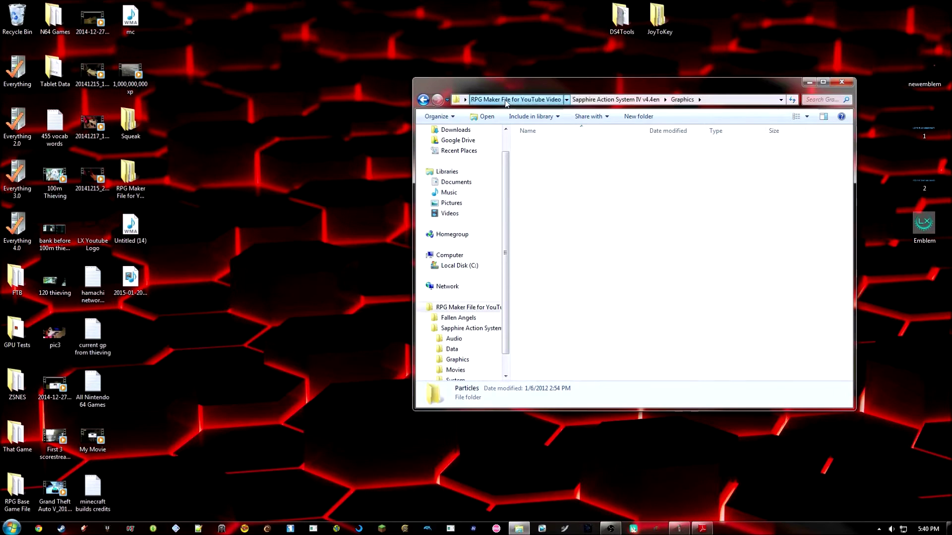
left_click(555, 174)
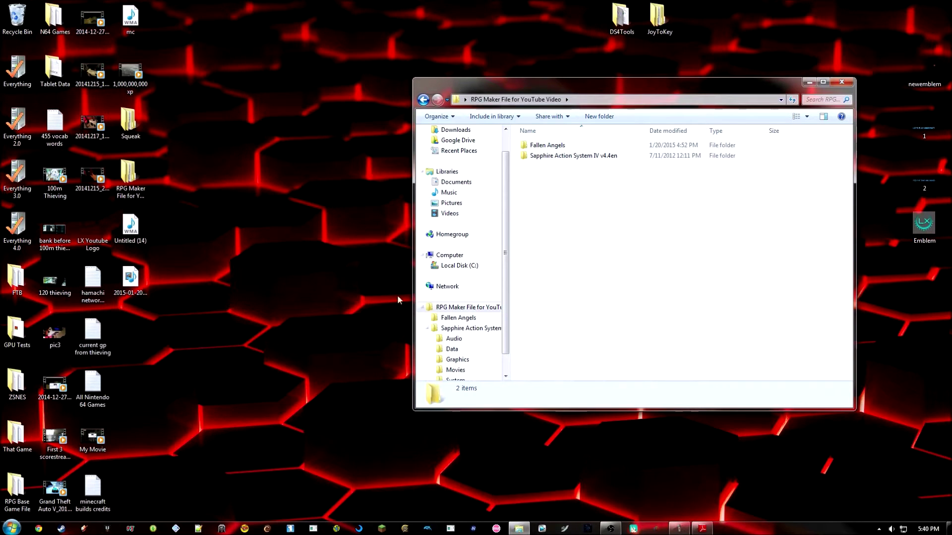
Launch RPG Maker VX Ace, create Project2 in the RPG Maker File for YouTube Video folder, and close the editor.
right_click(61, 528)
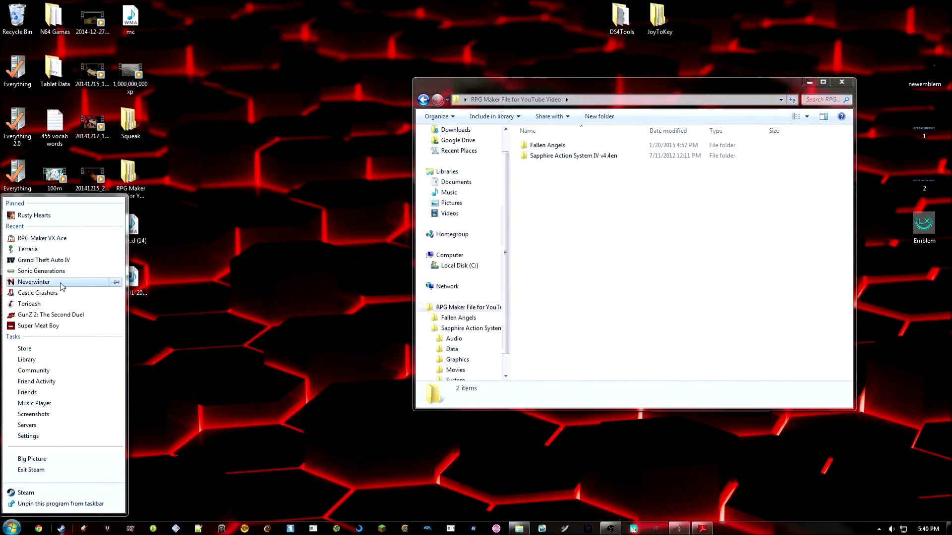
left_click(42, 238)
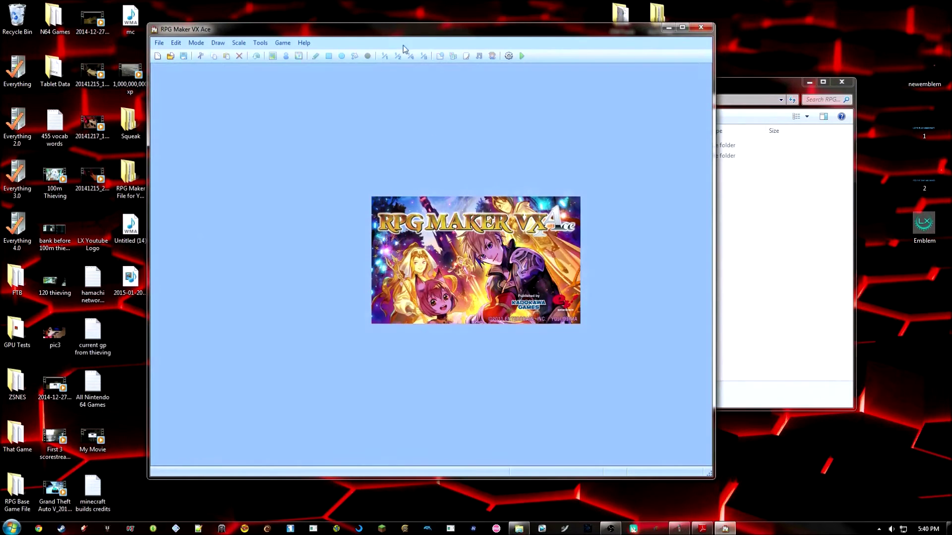
double_click(420, 34)
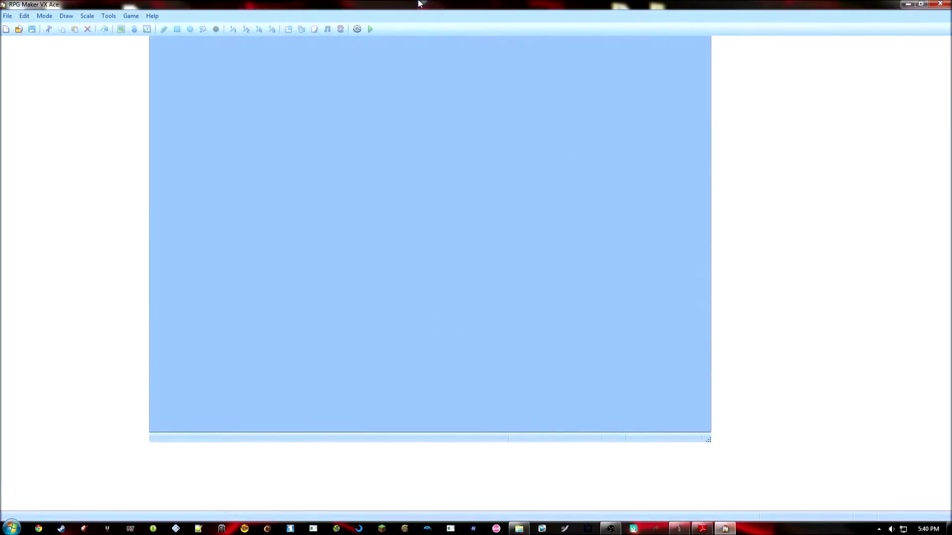
left_click(7, 29)
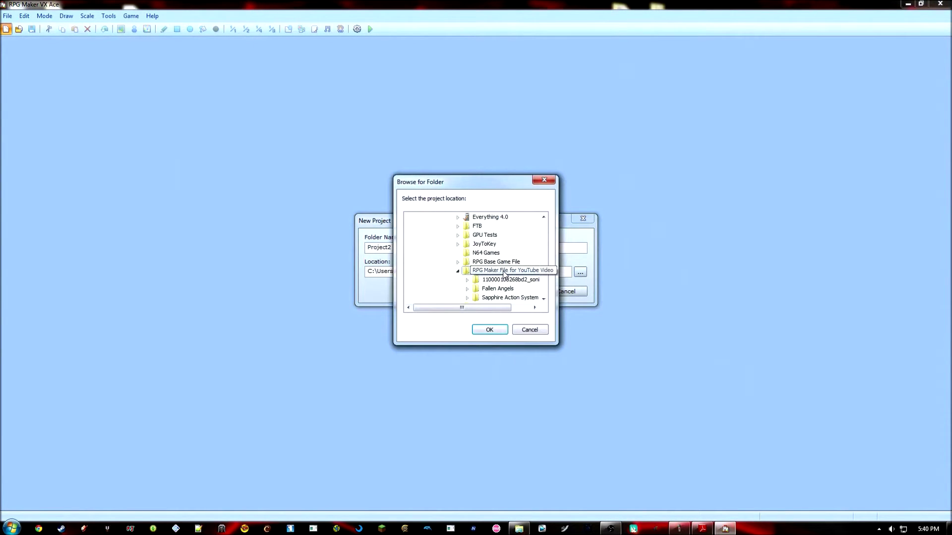
left_click(489, 331)
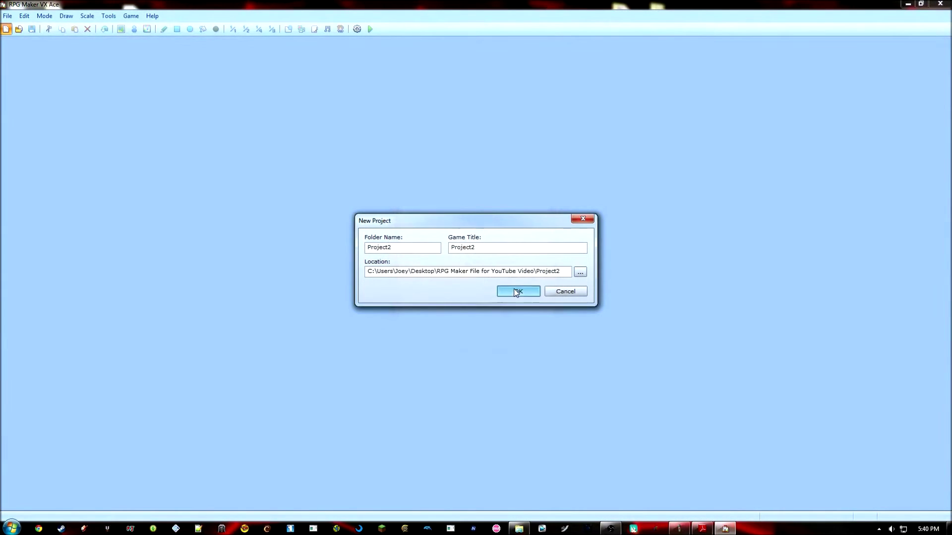
left_click(517, 292)
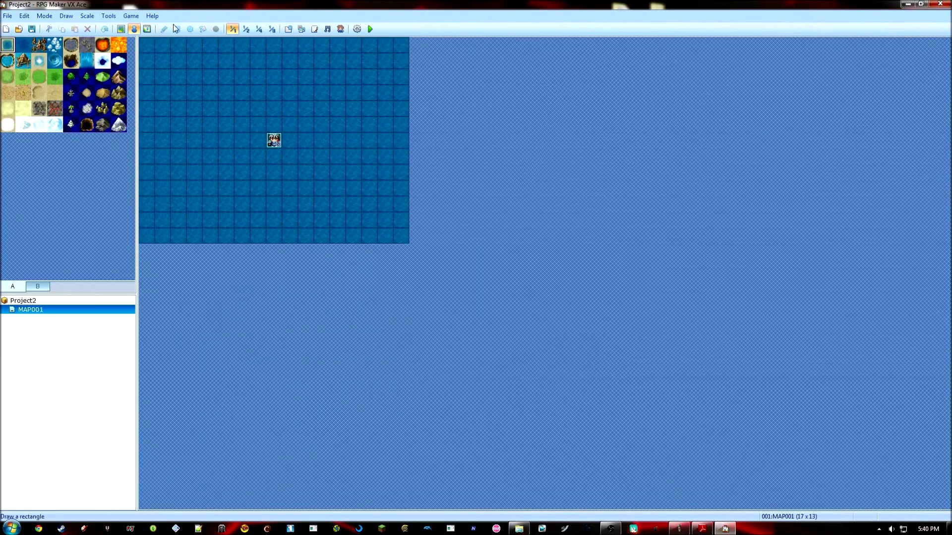
left_click(938, 5)
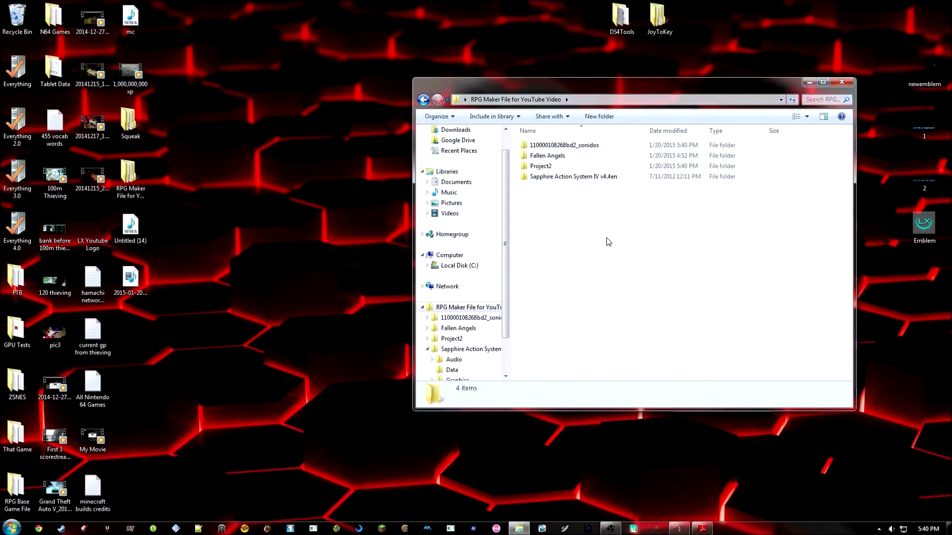
Paste the copied Particles folder into the Graphics folder of Project2.
left_click(525, 169)
double_click(525, 168)
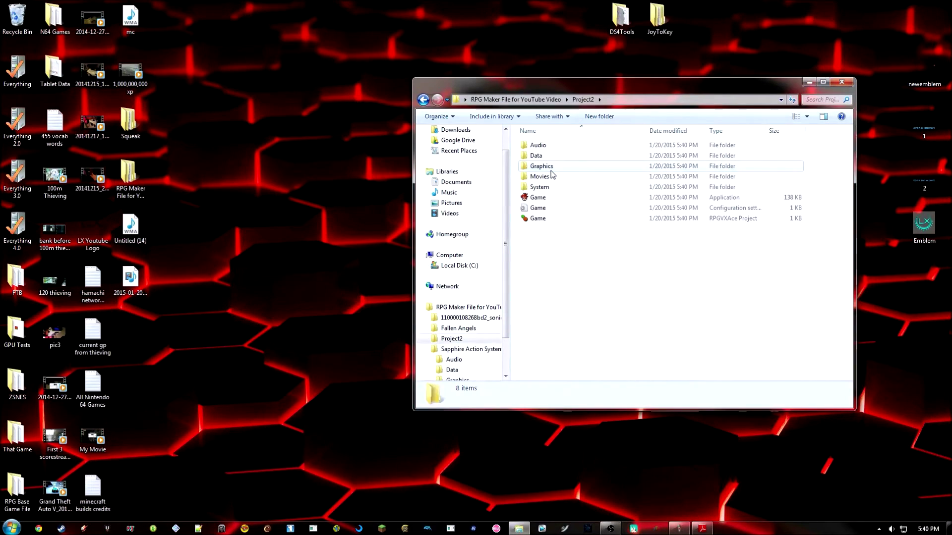
double_click(552, 167)
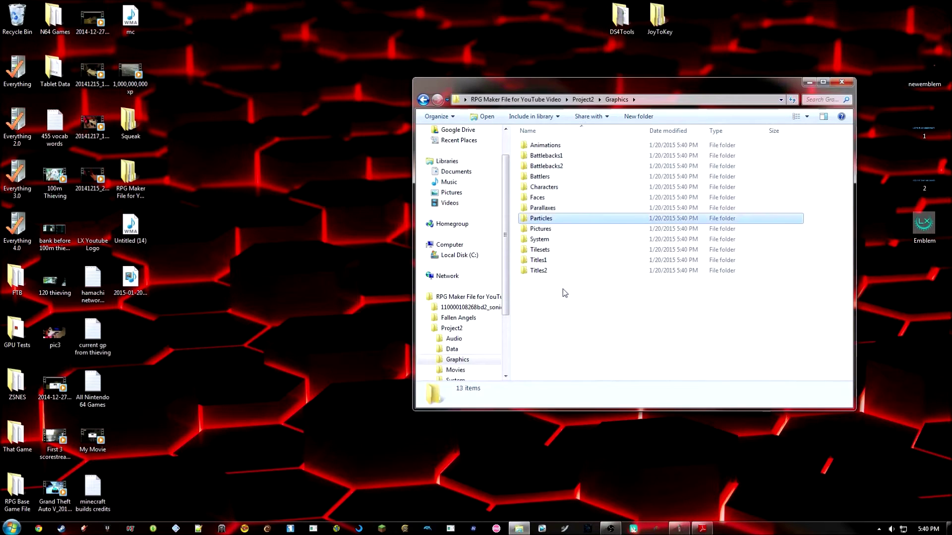
left_click(541, 221)
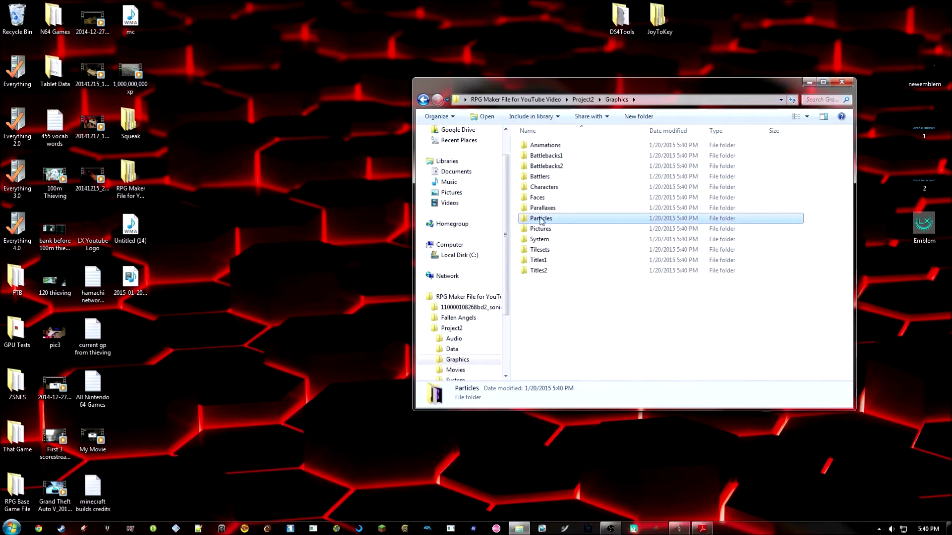
Browse the Sapphire Action System's Graphics folder, copy its System folder, and return to the RPG Maker File for YouTube Video folder.
left_click(424, 99)
double_click(554, 176)
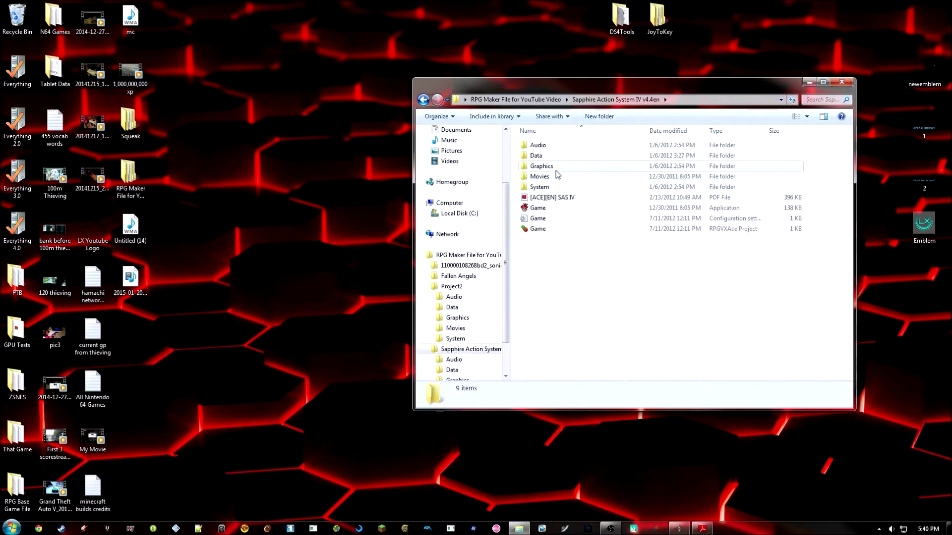
double_click(555, 171)
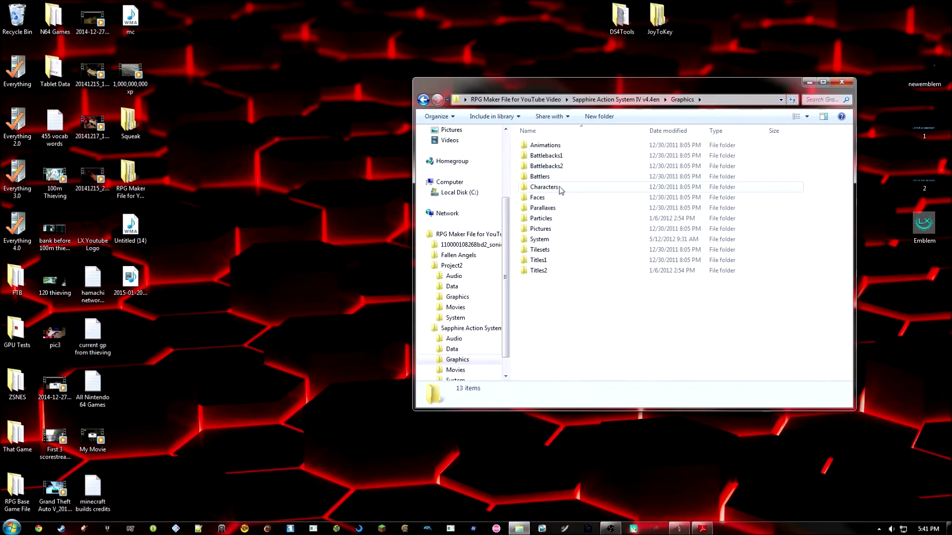
double_click(560, 187)
left_click(423, 99)
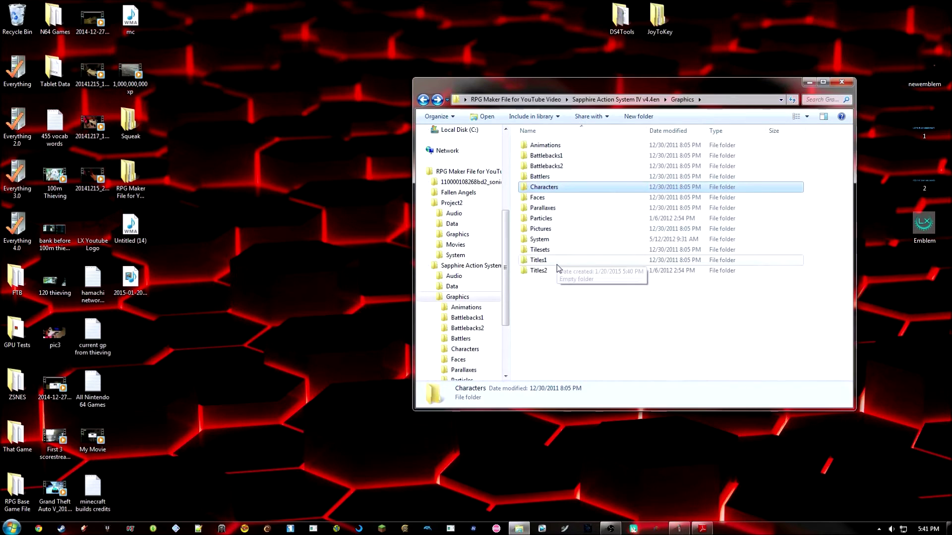
double_click(552, 240)
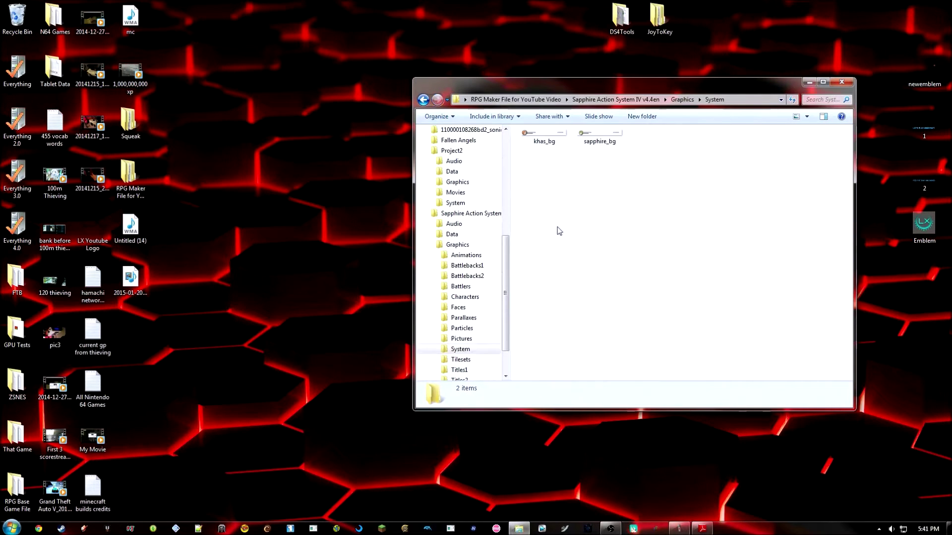
left_click_drag(518, 127, 666, 226)
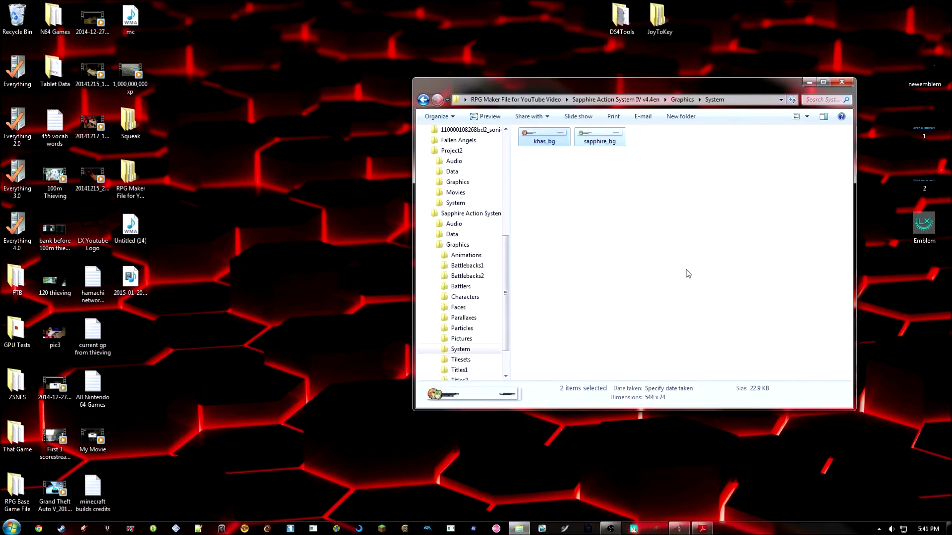
left_click(423, 100)
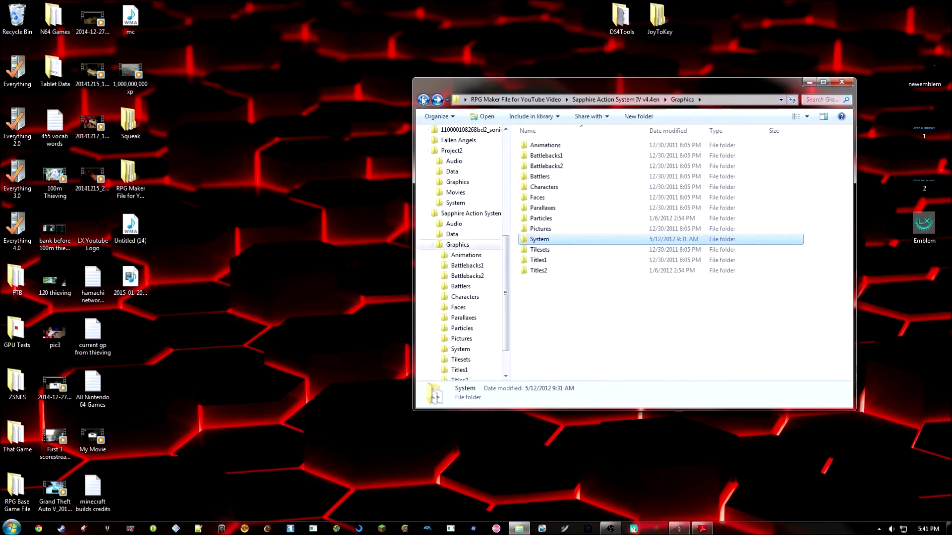
left_click(423, 101)
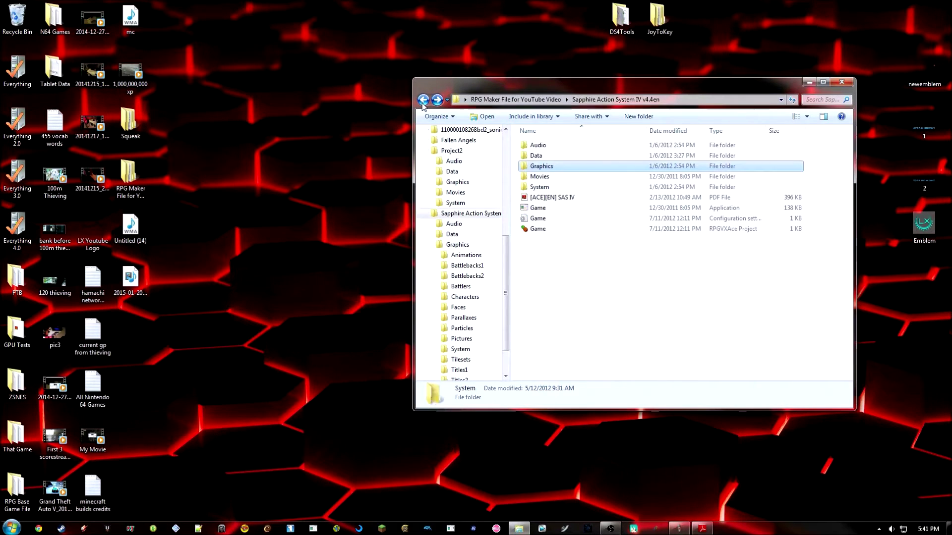
left_click(423, 102)
Try to paste the copied System folder into Project2's Graphics folder, decline the merge, and open the existing System folder.
double_click(563, 162)
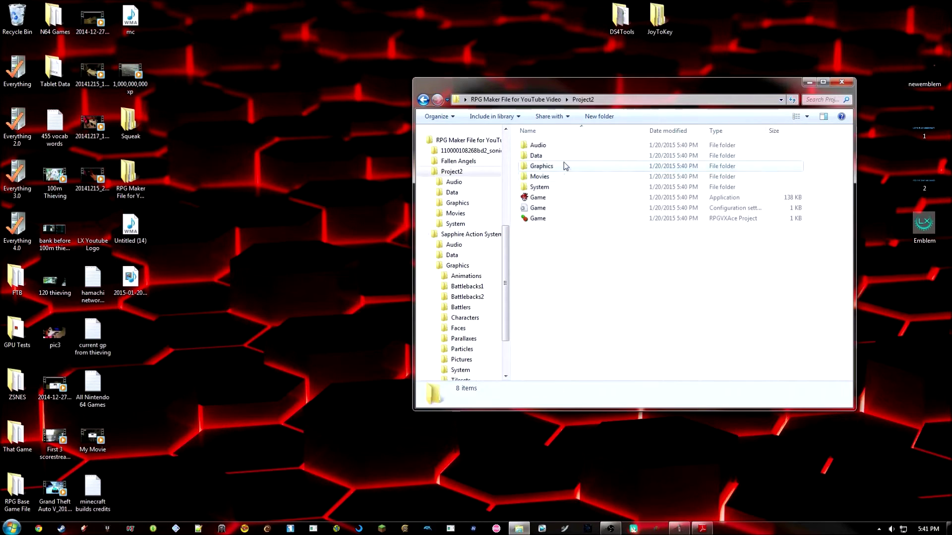
double_click(558, 168)
key("ctrl+v")
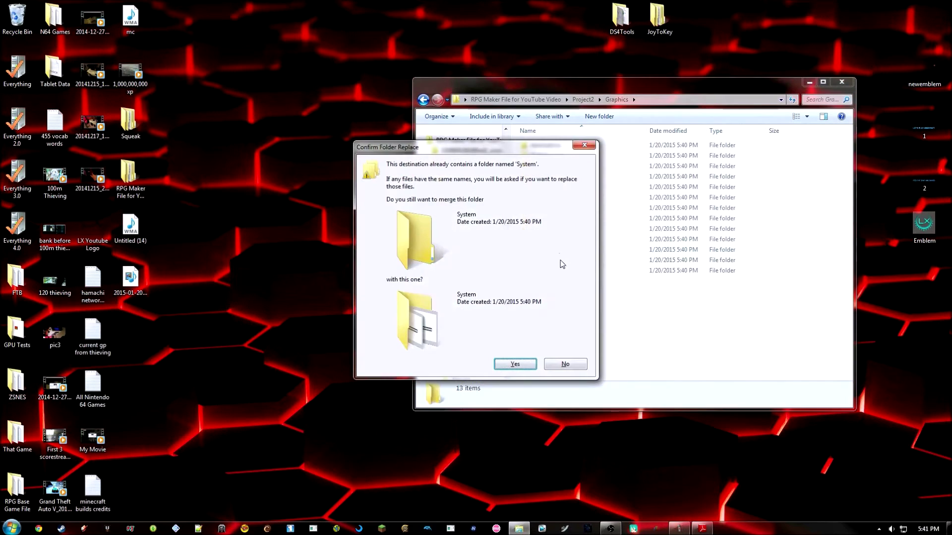
left_click(566, 364)
double_click(563, 241)
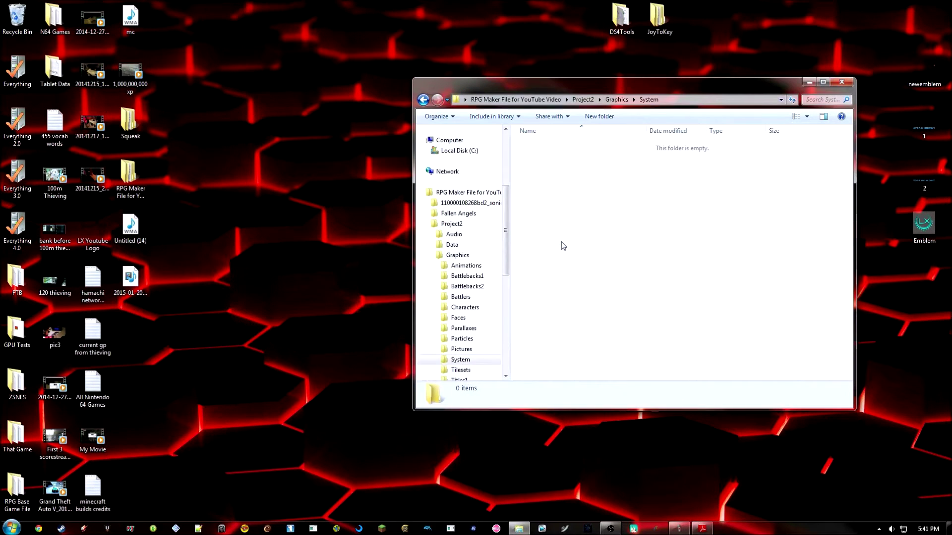
Copy khas_bg and sapphire_bg from the Sapphire Action System's Graphics\System folder and return to the RPG Maker File for YouTube Video folder.
left_click(423, 100)
left_click(423, 100)
left_click(423, 99)
double_click(611, 178)
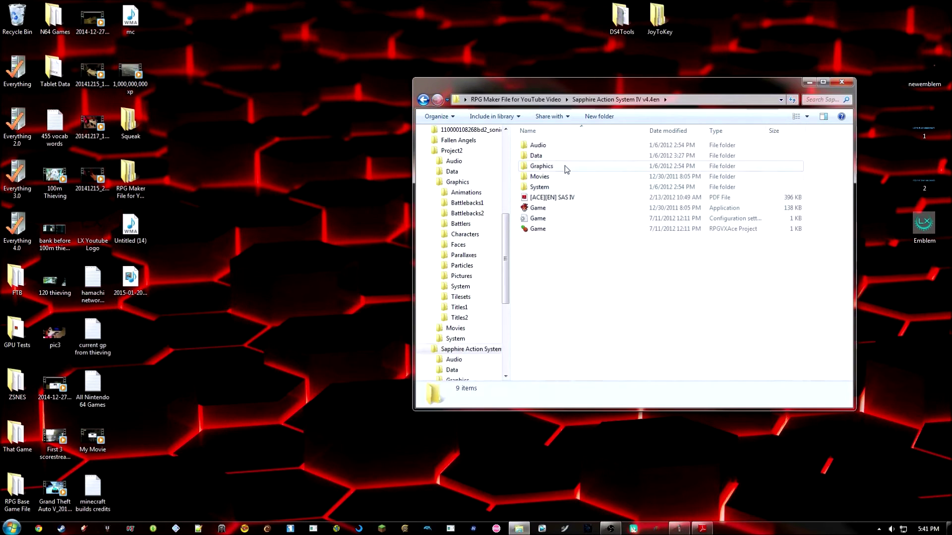
double_click(564, 165)
double_click(564, 240)
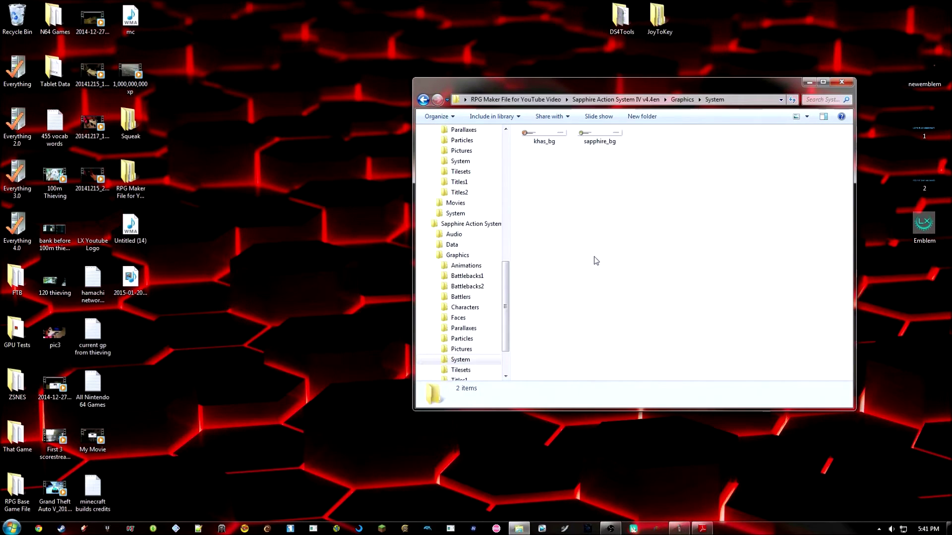
left_click_drag(633, 179, 556, 141)
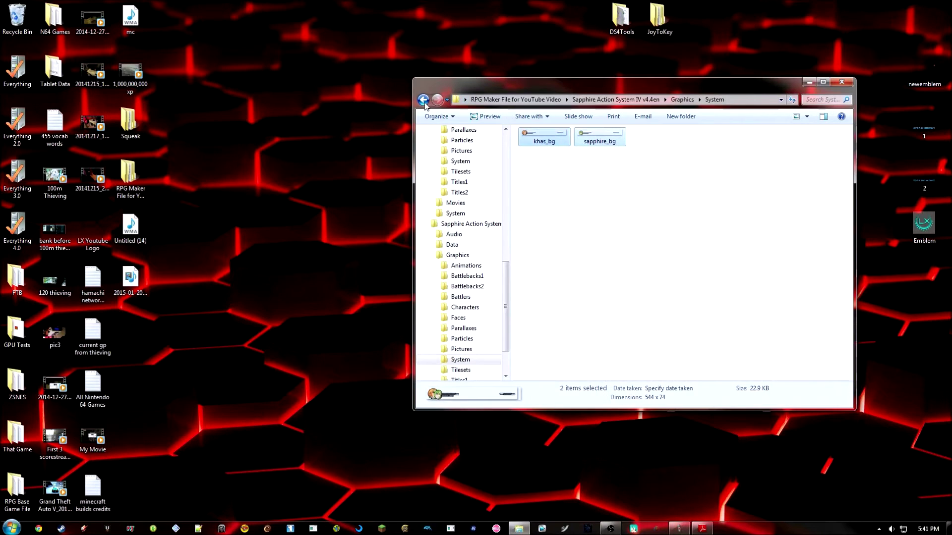
left_click(423, 100)
left_click(424, 101)
Paste khas_bg and sapphire_bg into Project2's Graphics\System folder, and preview the khas_bg image.
double_click(557, 166)
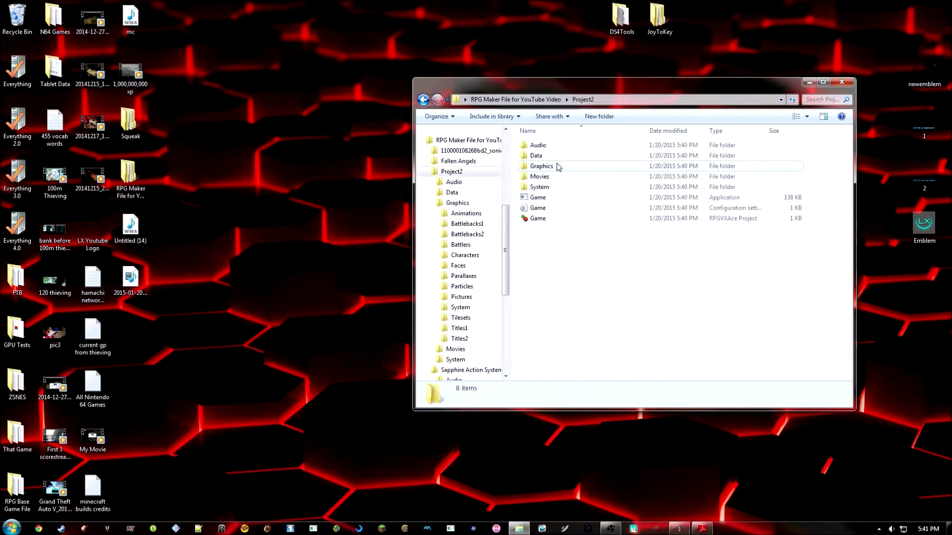
double_click(563, 166)
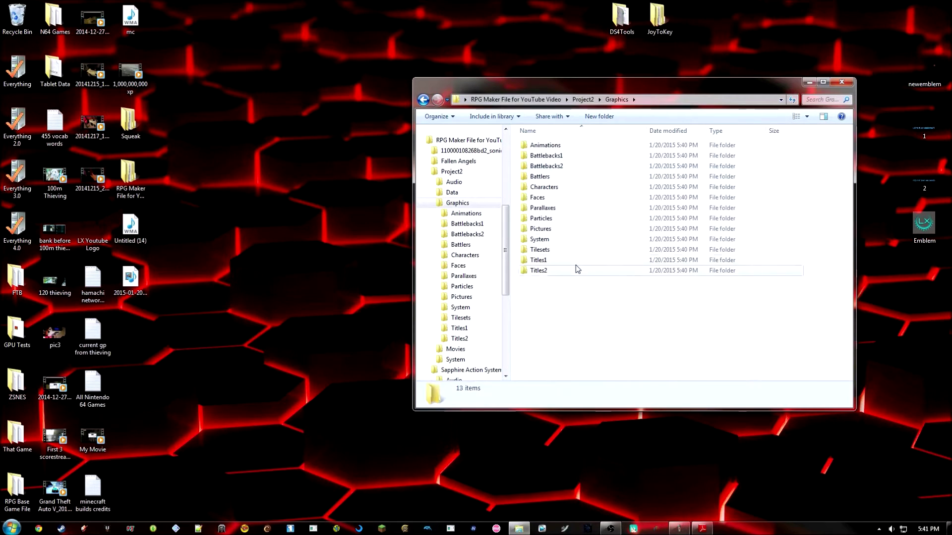
double_click(563, 240)
key("ctrl+v")
left_click(568, 166)
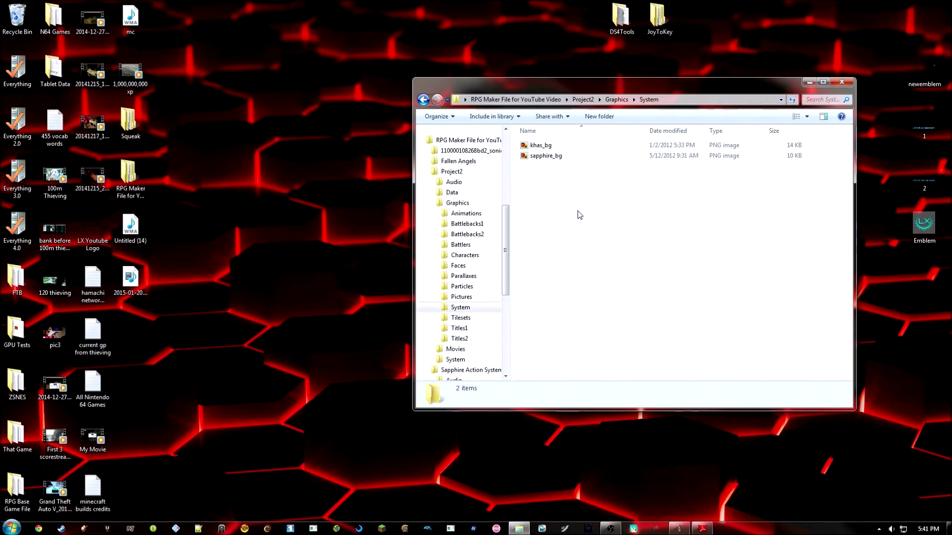
double_click(540, 145)
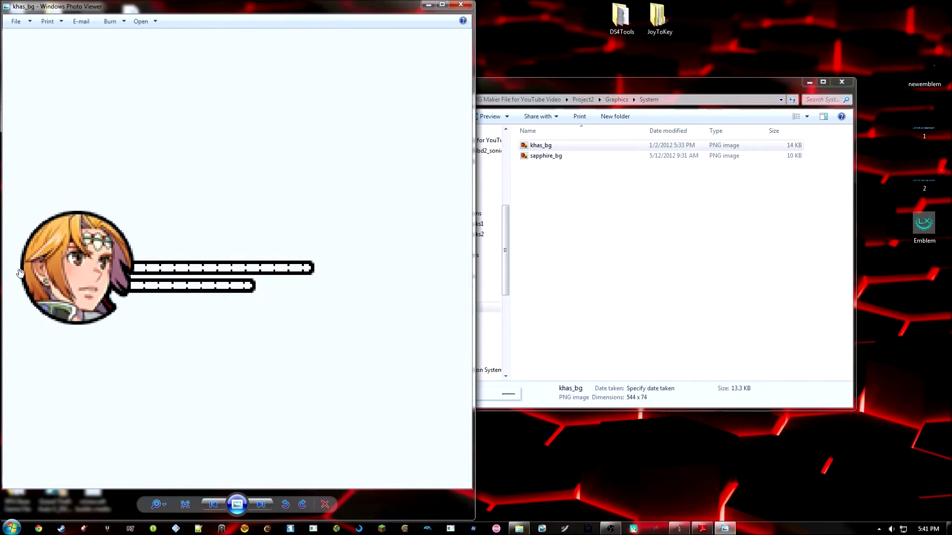
left_click(461, 5)
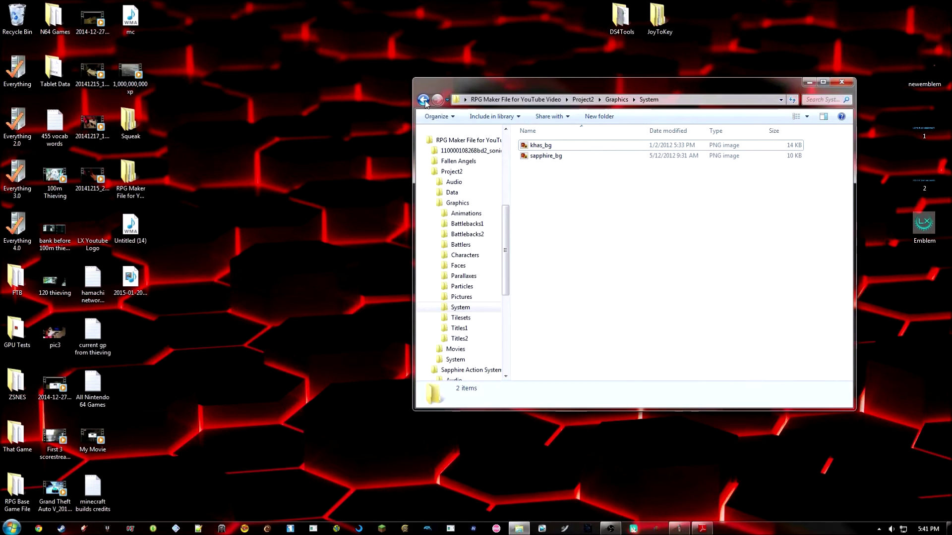
Open the RPG Maker File for YouTube Video folder in a second window and copy may_bg from Fallen Angels\Graphics\System.
double_click(130, 173)
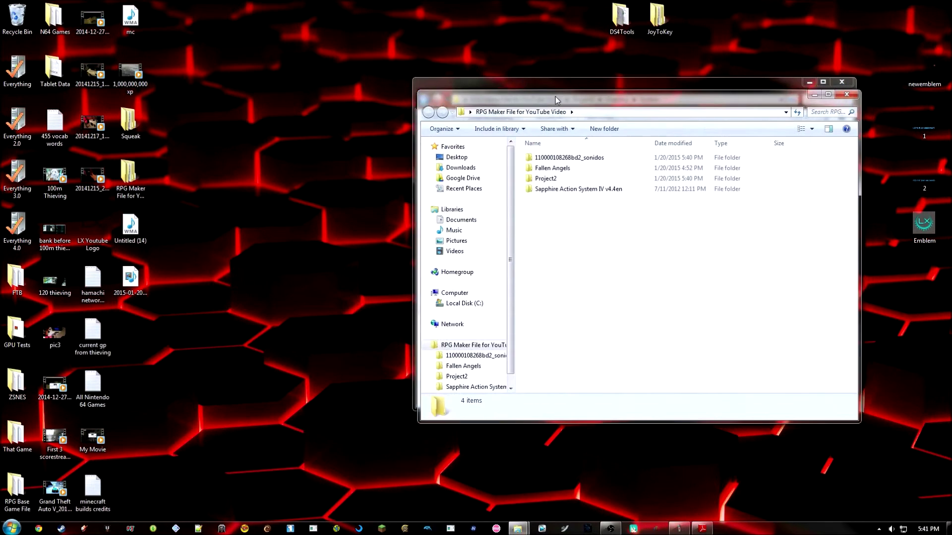
left_click_drag(555, 87, 166, 73)
double_click(174, 144)
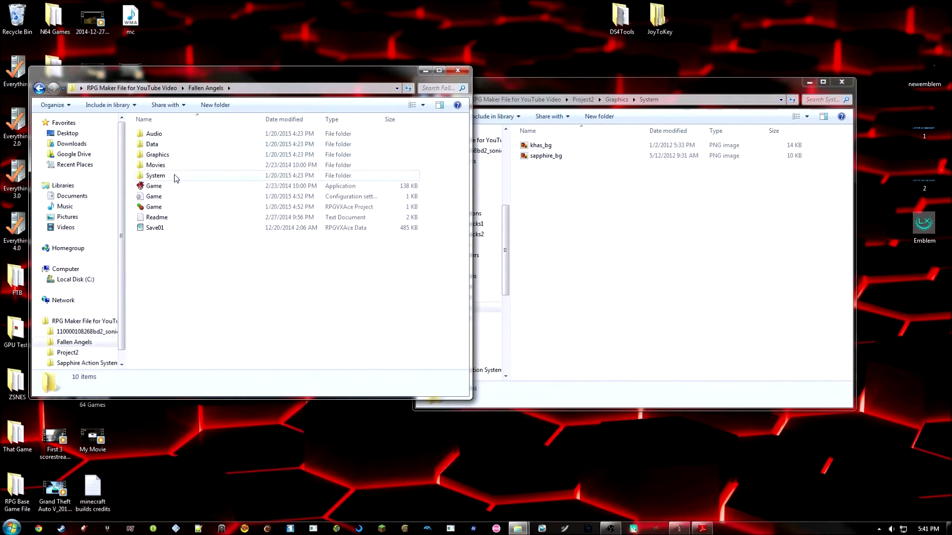
double_click(171, 158)
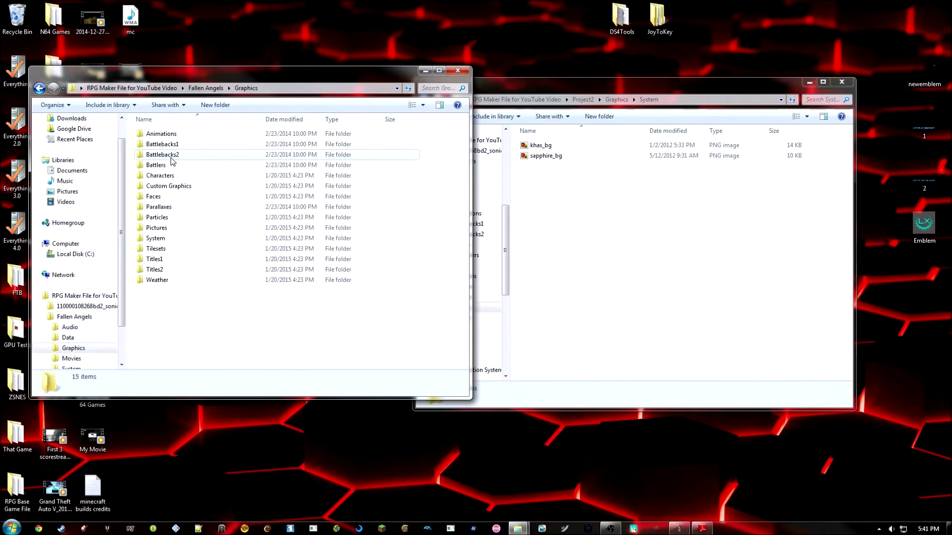
double_click(178, 243)
left_click(214, 125)
right_click(217, 127)
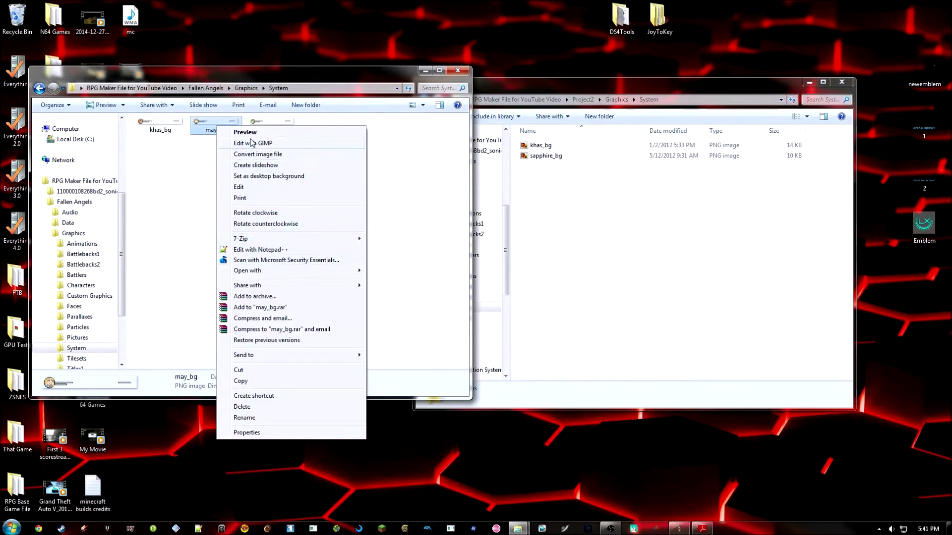
left_click(240, 381)
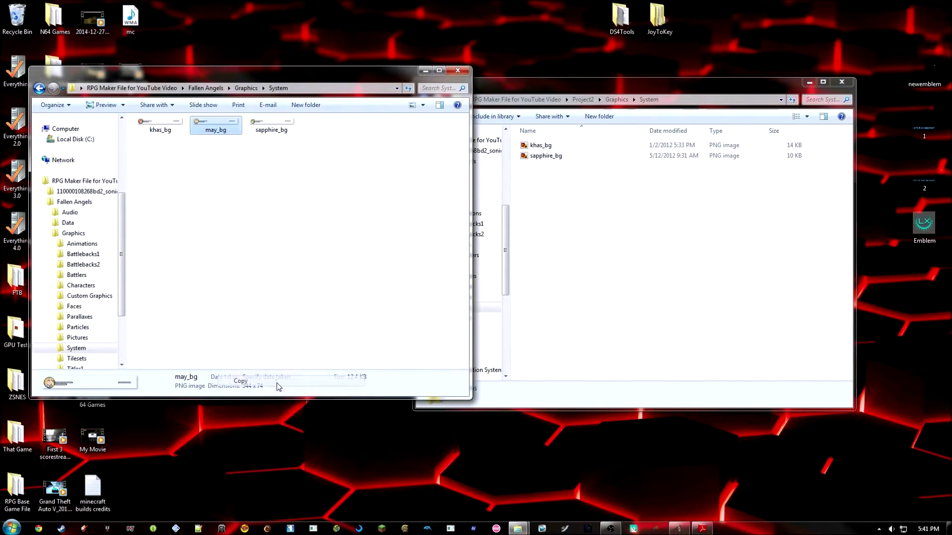
Paste may_bg into Project2's Graphics\System folder and close the Fallen Angels window.
right_click(627, 248)
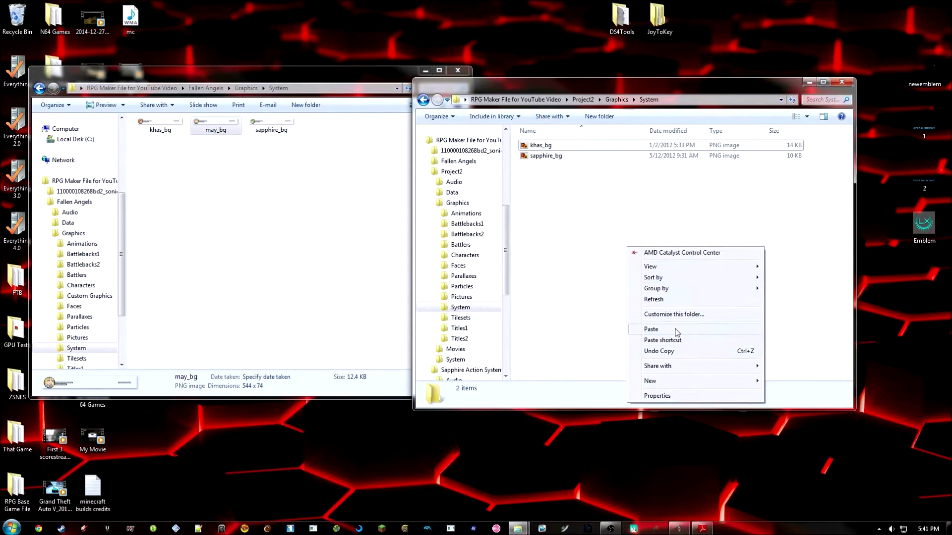
left_click(650, 329)
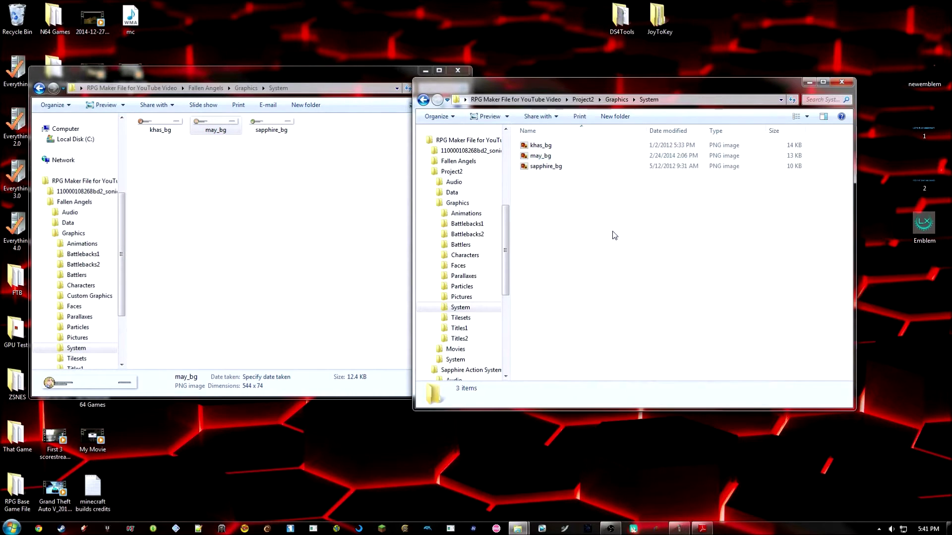
left_click(423, 100)
left_click(458, 70)
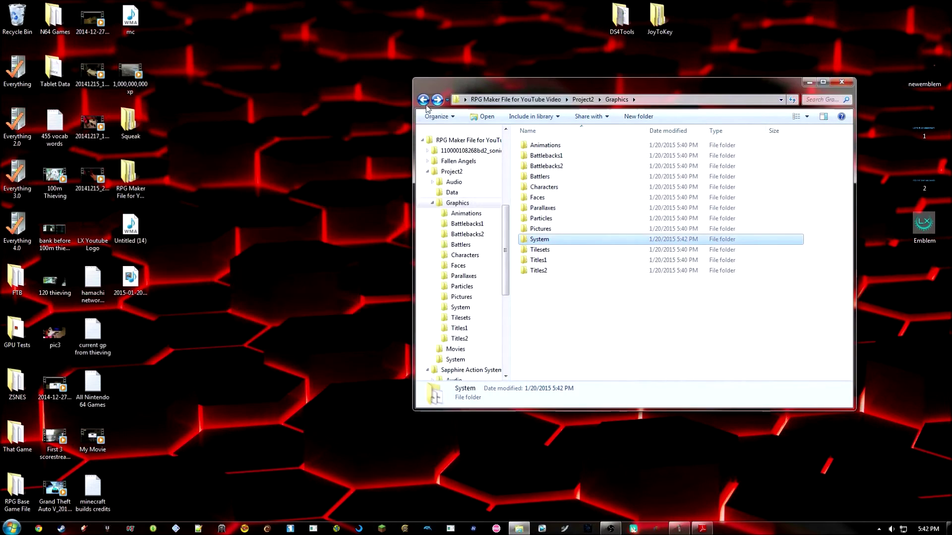
Open the Game project from the Sapphire Action System IV v4.4en folder in RPG Maker VX Ace and fit its window to half the screen.
left_click(423, 100)
left_click(423, 104)
left_click(624, 267)
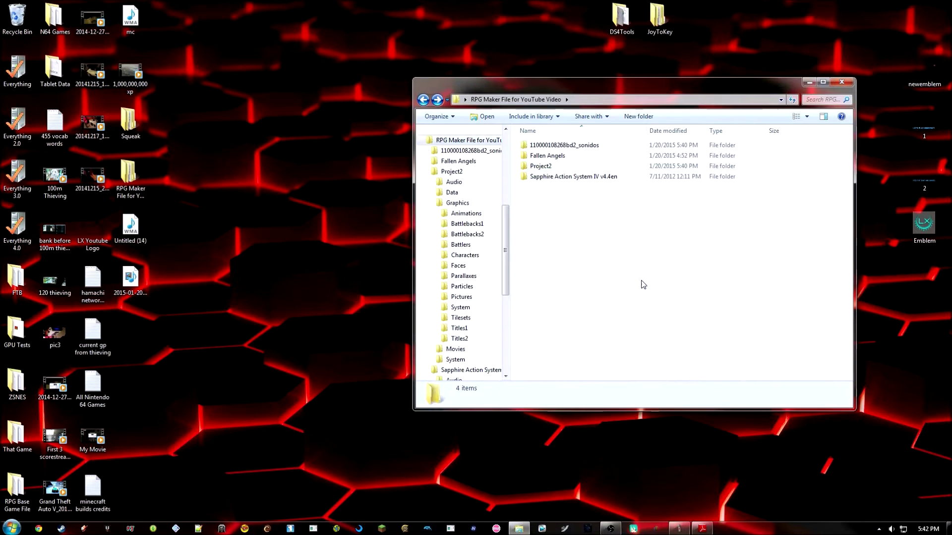
double_click(543, 177)
double_click(558, 228)
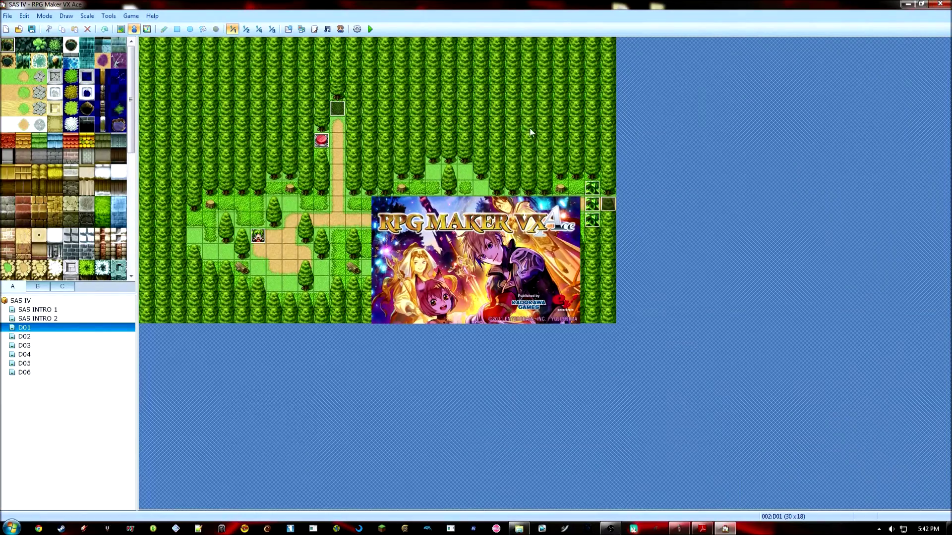
key("super+Left")
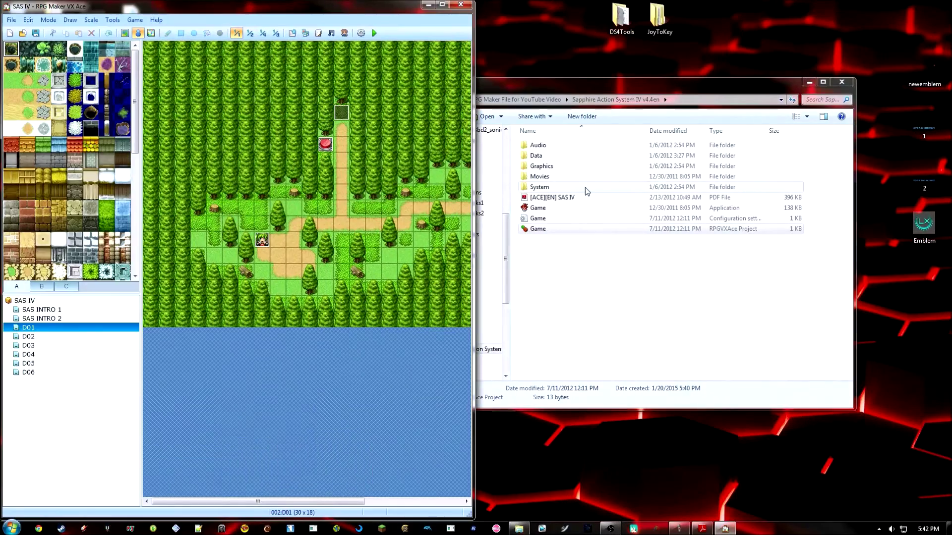
Open the Game project file from the Project2 folder in a second RPG Maker VX Ace window.
left_click(556, 184)
key("BackSpace")
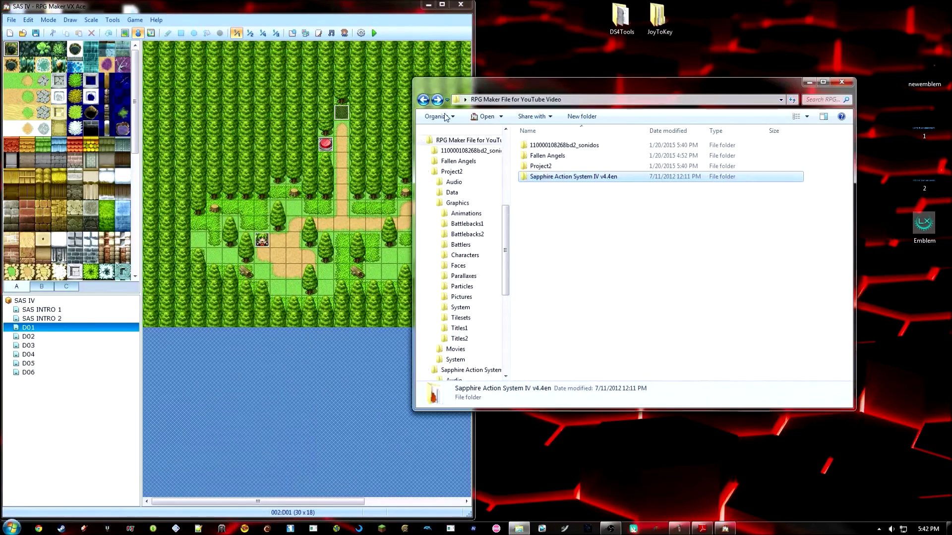
double_click(552, 168)
left_click(551, 219)
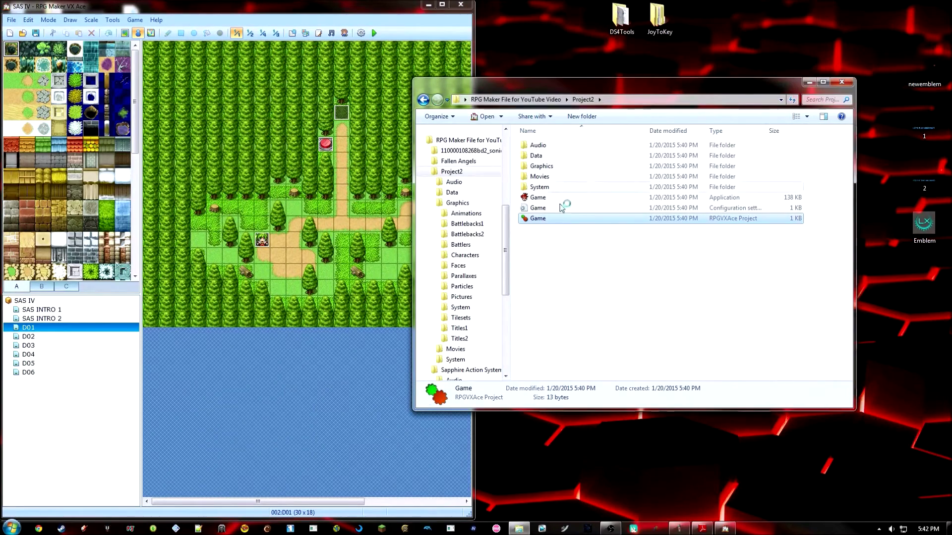
key("Return")
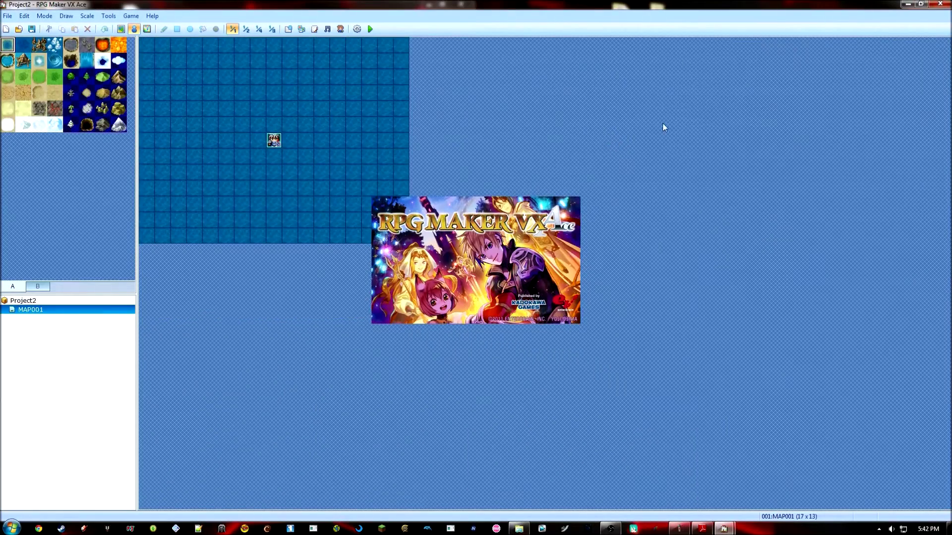
Arrange the SAS IV and Project2 editor windows side by side, each filling half the screen.
left_click_drag(607, 4, 1, 119)
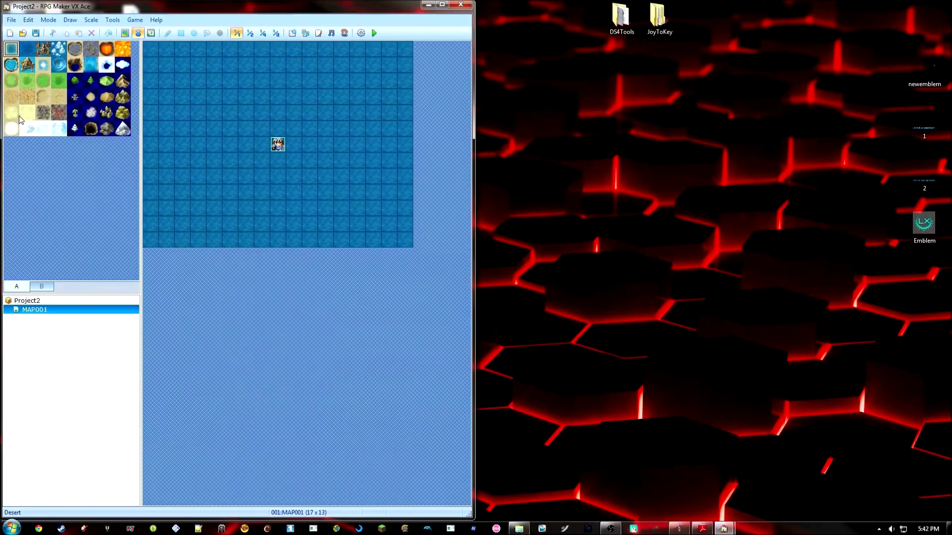
left_click_drag(158, 12, 636, 10)
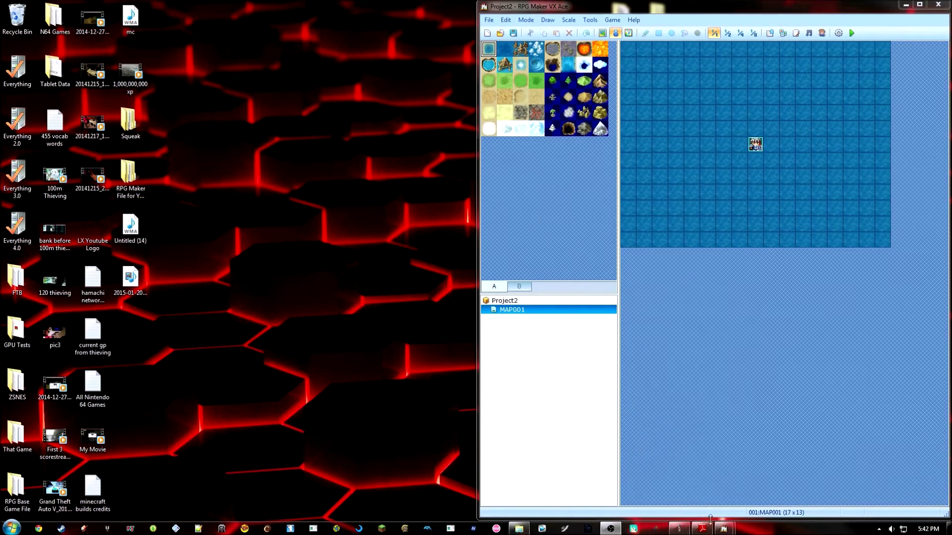
mouse_move(724, 528)
left_click(667, 476)
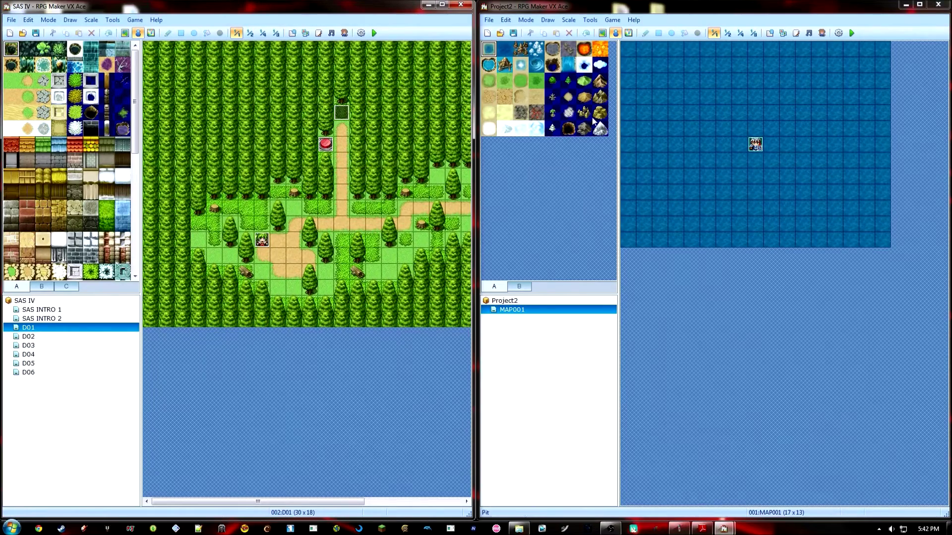
Change MAP001's tileset in Project2 to the one used by the D01 map in the SAS IV project.
right_click(527, 310)
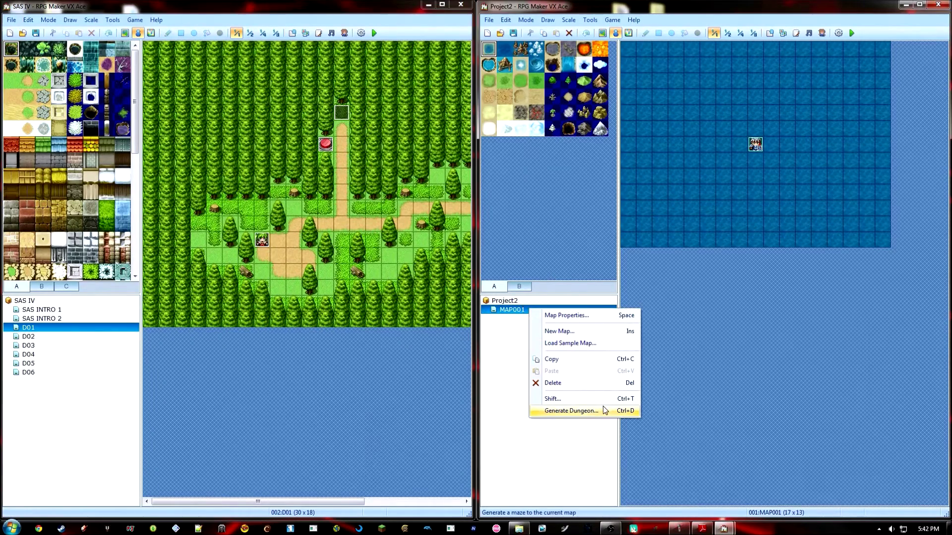
left_click(584, 315)
left_click(608, 200)
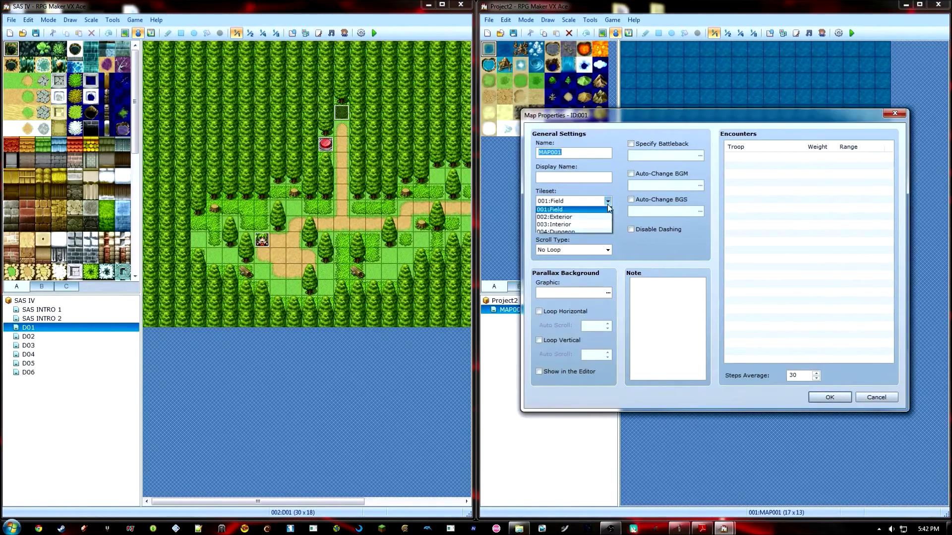
left_click(593, 208)
left_click(827, 397)
Paint light green grass across MAP001 inside a one-tile border and move the player's starting position to tile 002,006.
left_click(489, 80)
left_click(600, 33)
mouse_move(745, 129)
left_mouse_down()
mouse_move(763, 148)
mouse_move(782, 100)
mouse_move(720, 148)
left_mouse_up()
key("ctrl+z")
left_click(671, 33)
left_click_drag(647, 66, 871, 229)
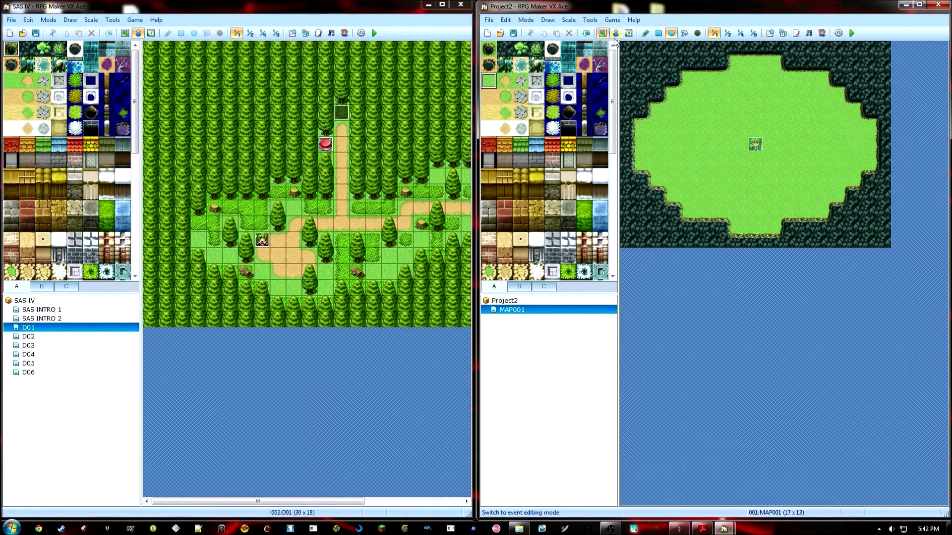
left_click(645, 34)
mouse_move(673, 194)
left_mouse_down()
mouse_move(658, 196)
mouse_move(691, 221)
mouse_move(758, 231)
mouse_move(803, 220)
mouse_move(849, 191)
mouse_move(853, 114)
mouse_move(815, 78)
mouse_move(865, 63)
mouse_move(851, 82)
mouse_move(868, 195)
mouse_move(850, 210)
mouse_move(724, 208)
mouse_move(645, 174)
mouse_move(645, 110)
mouse_move(721, 69)
mouse_move(642, 64)
left_mouse_up()
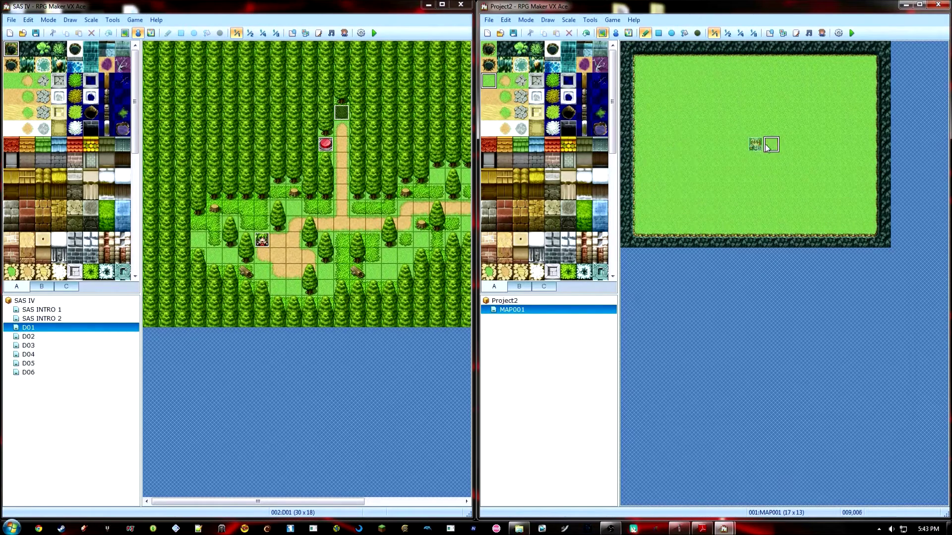
key("F6")
left_click_drag(754, 144, 676, 144)
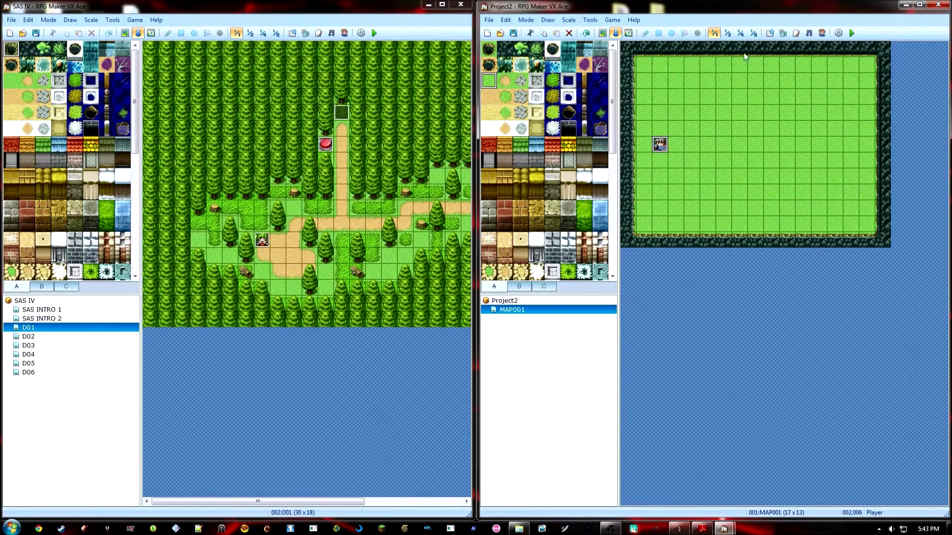
Reduce the maximum number of actors in Project2's database to 1.
left_click(770, 33)
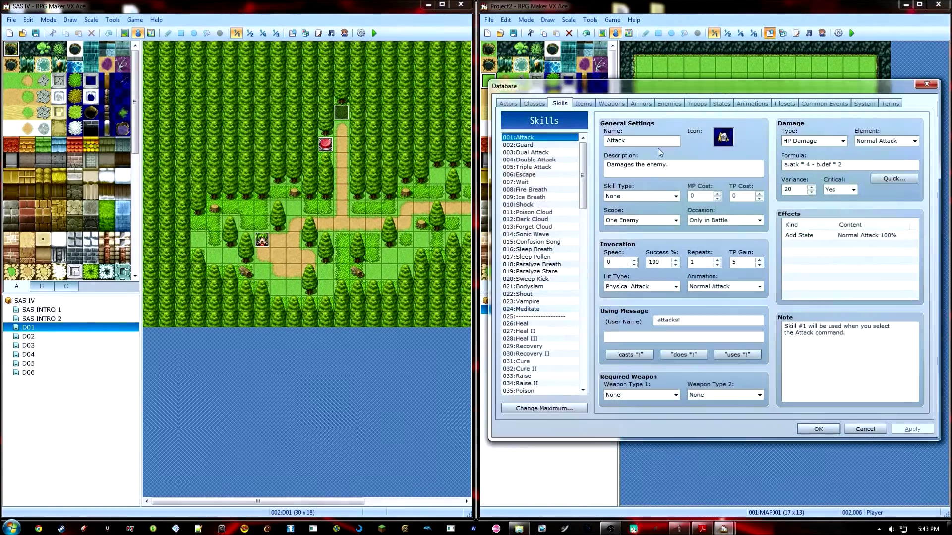
left_click(508, 104)
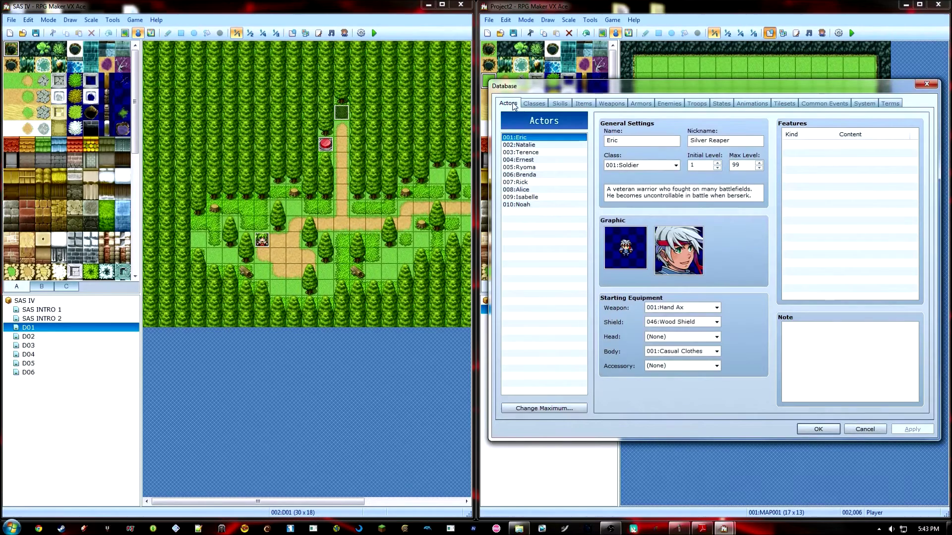
left_click(572, 406)
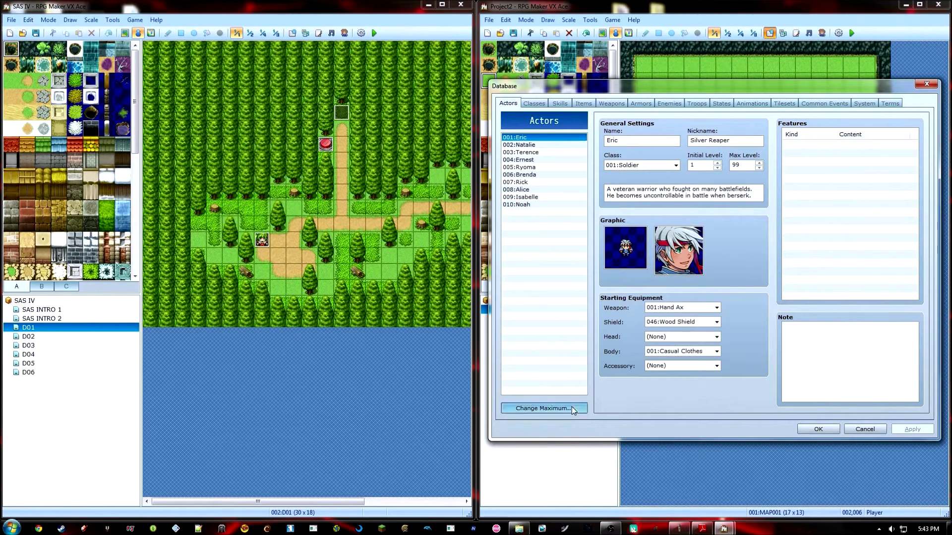
type("10")
left_click(568, 406)
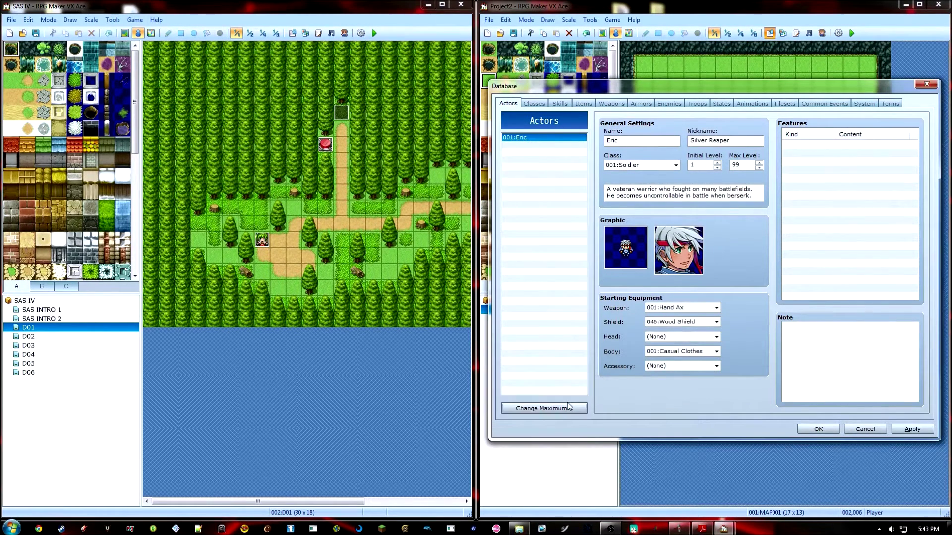
Reduce the maximum number of classes and of skills to 1 each.
left_click(534, 103)
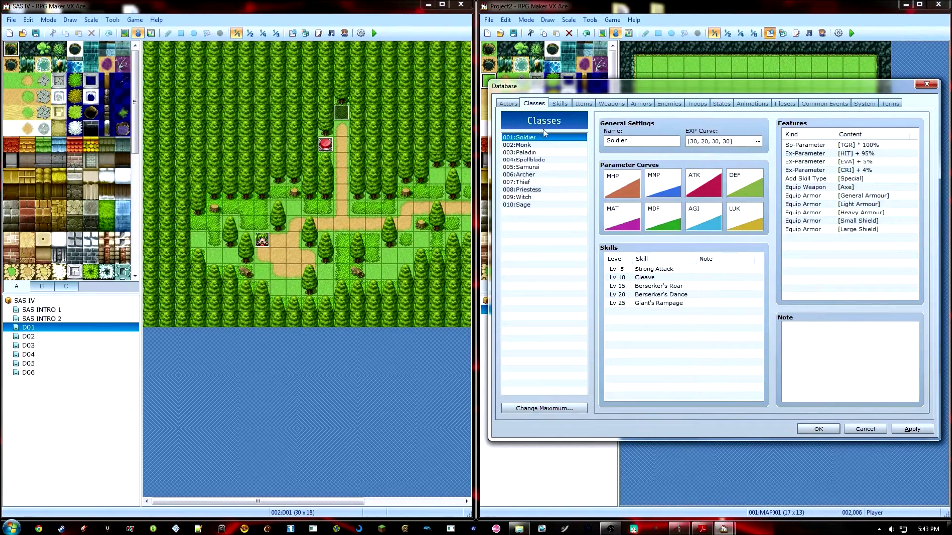
left_click(559, 410)
left_click(558, 407)
key("ctrl+Tab")
left_click(559, 407)
left_click(559, 407)
Reduce the maximum number of items and of weapons to 1 each.
key("ctrl+Tab")
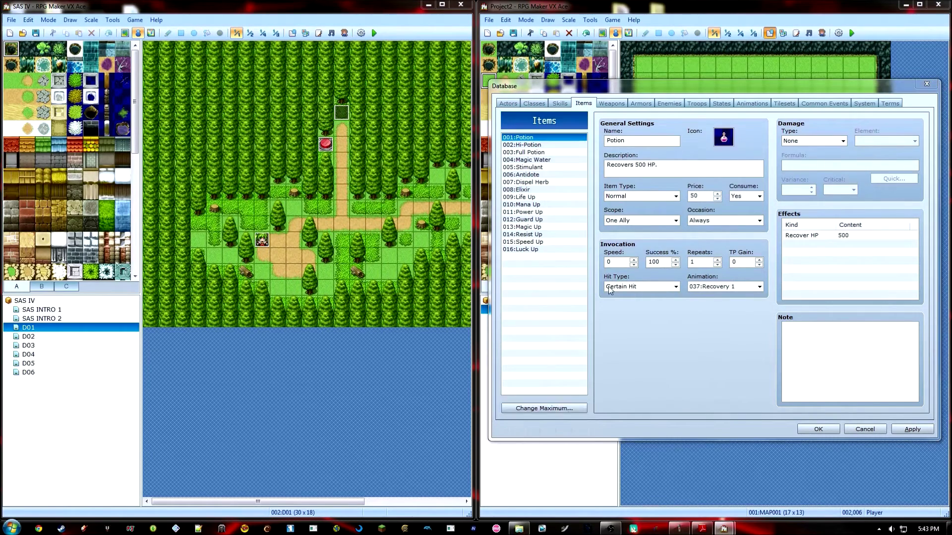
key("Escape")
left_click(611, 103)
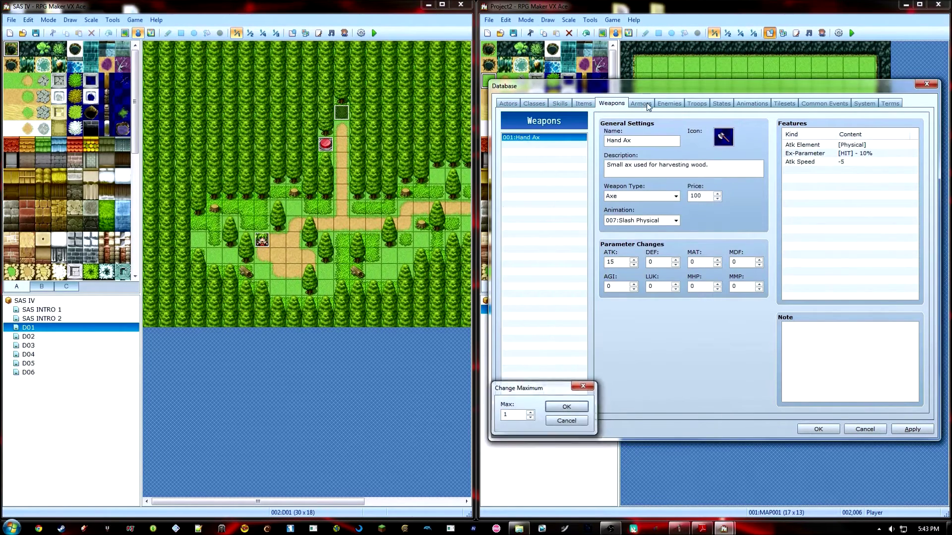
key("Escape")
Reduce the maximum number of armors and of enemies to 1 each.
left_click(641, 103)
left_click(560, 408)
left_click(559, 408)
key("ctrl+Tab")
left_click(559, 411)
key("Escape")
Reduce the maximum number of troops and of states to 1 each.
key("ctrl+Tab")
left_click(559, 408)
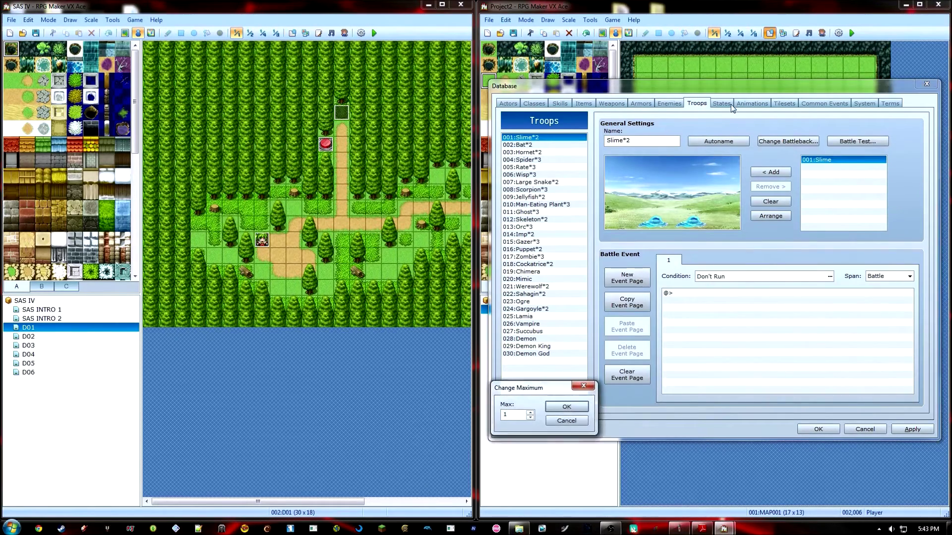
key("Escape")
left_click(731, 104)
left_click(557, 408)
key("Escape")
Leave the animations as they are, rename the Axe weapon type in the database terms to harp, and save the database changes.
key("ctrl+Tab")
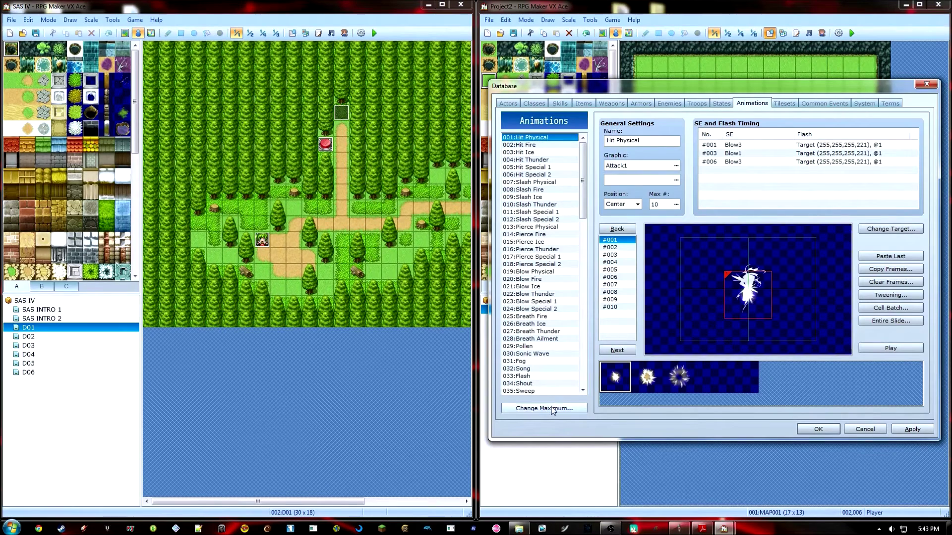
left_click(787, 104)
left_click(820, 104)
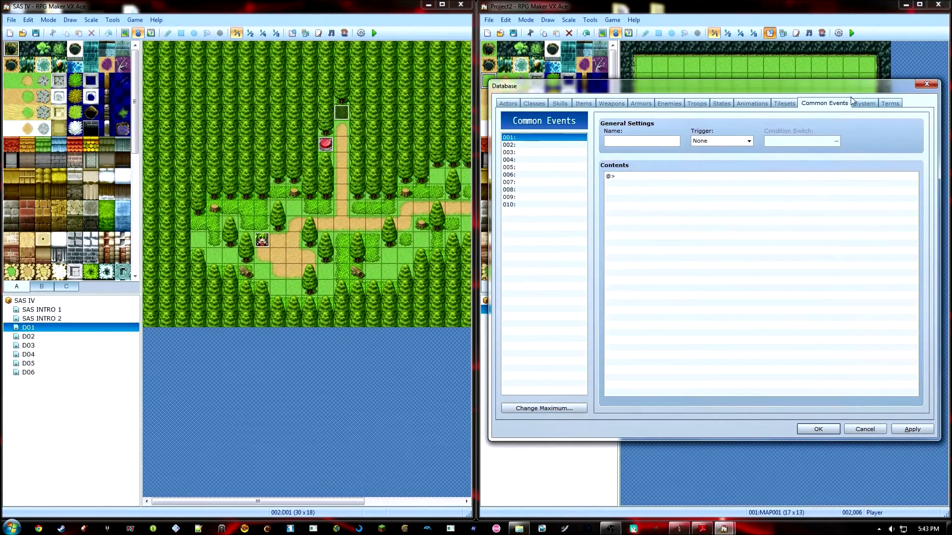
left_click(865, 102)
left_click(890, 103)
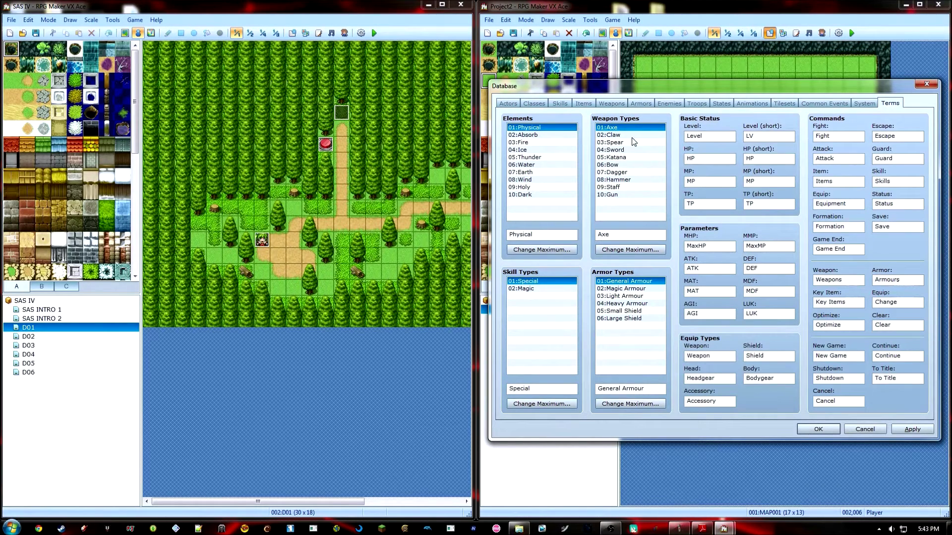
type("harp")
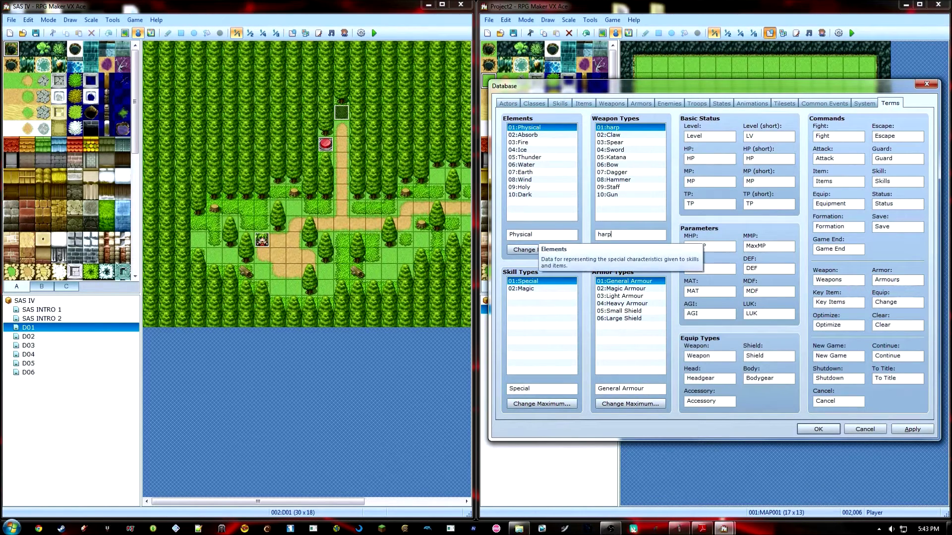
left_click(508, 103)
left_click(819, 430)
Reopen the Project2 database and clear the remaining actor and class entries.
left_click(769, 33)
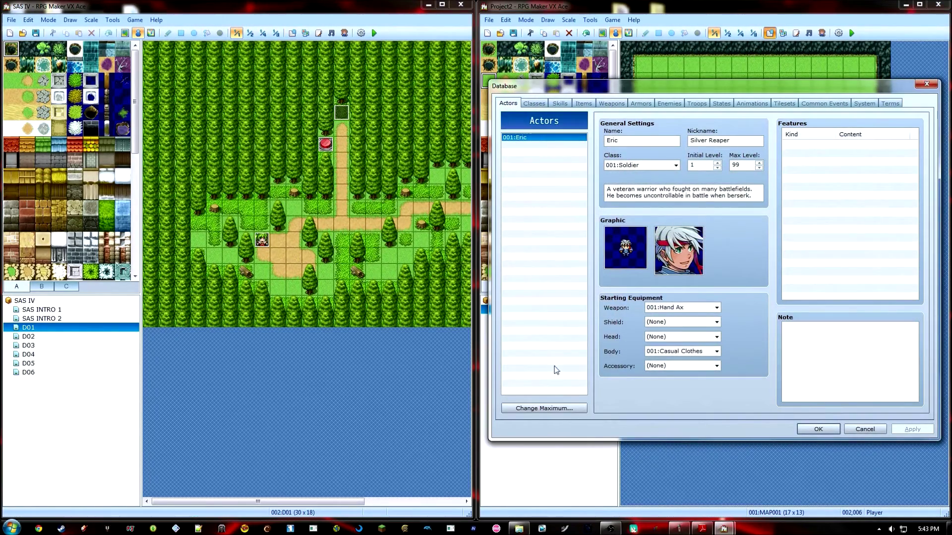
key("Delete")
left_click(534, 104)
key("Delete")
Clear the remaining entry in each of skills, items, weapons, armors, enemies, troops and states, keeping the animations.
left_click(560, 104)
left_click(584, 104)
left_click(611, 104)
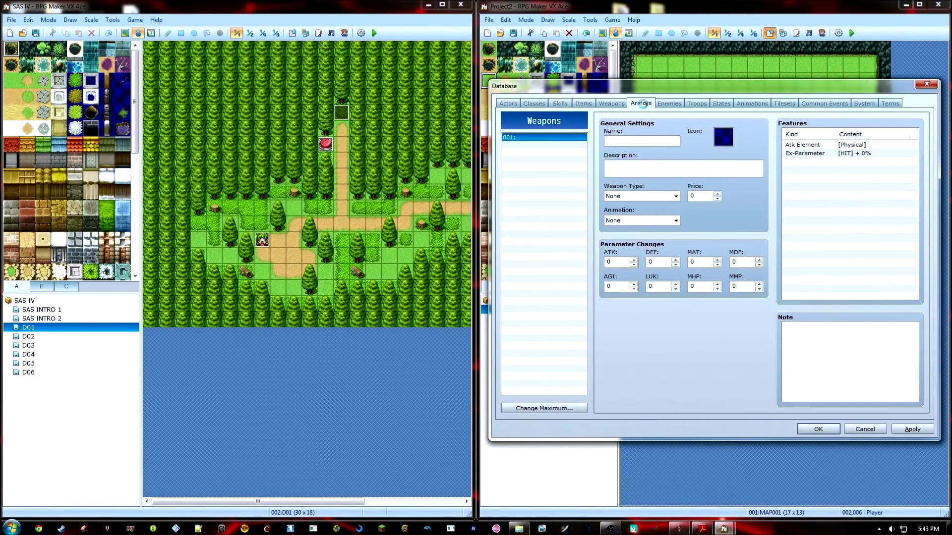
left_click(641, 104)
left_click(669, 104)
left_click(698, 105)
left_click(722, 104)
left_click(752, 104)
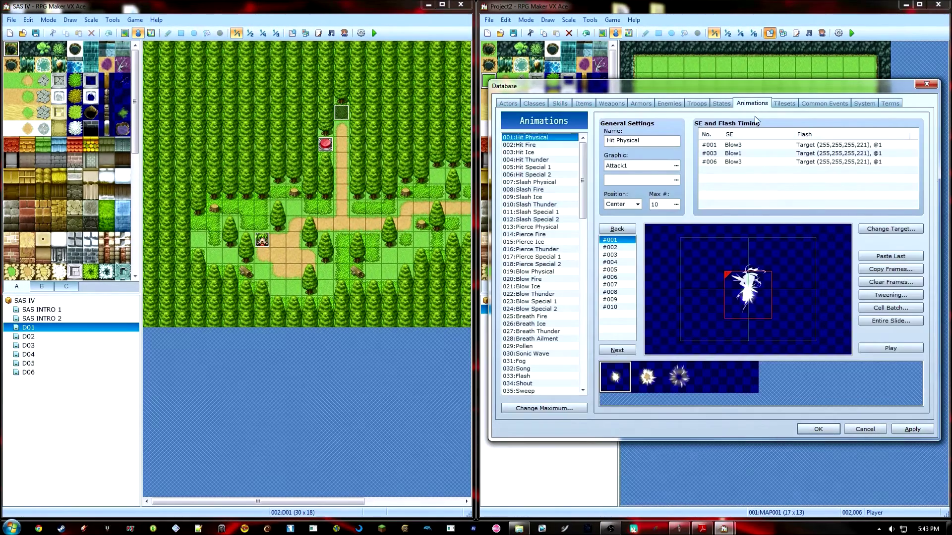
Set the actor maximum to 3 and give the third actor the name and nickname may.
left_click(509, 104)
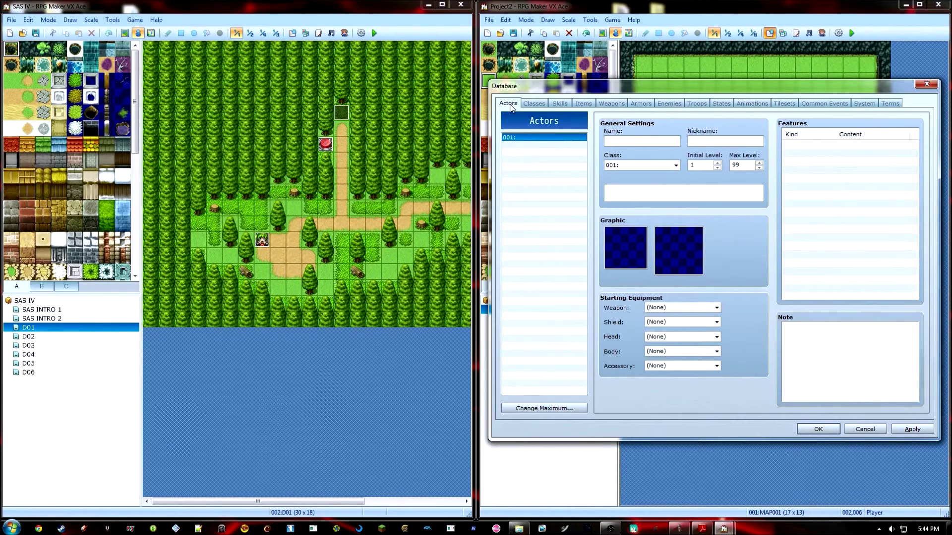
left_click(544, 408)
type("3")
key("Return")
left_click(546, 152)
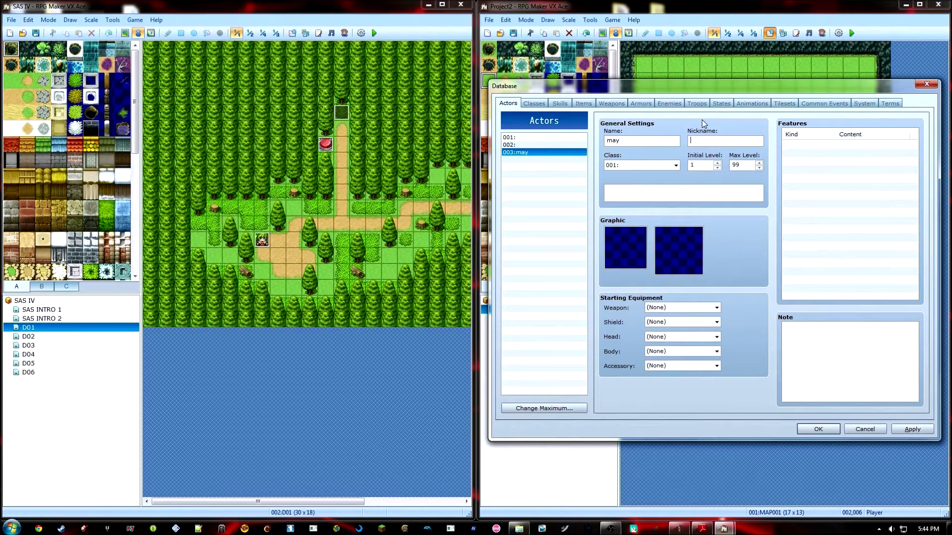
type("may")
key("Tab")
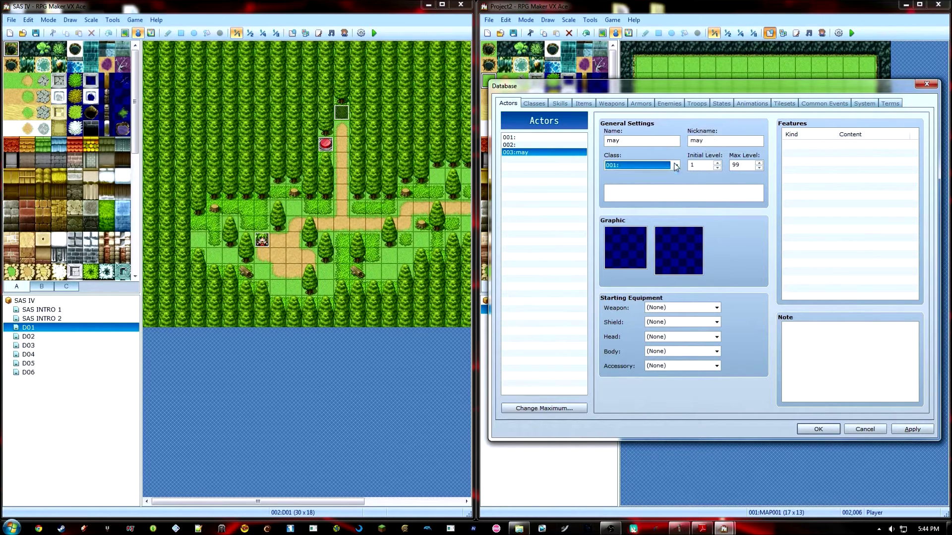
Name the first class awesome and delete its features.
left_click(535, 103)
type("awesome")
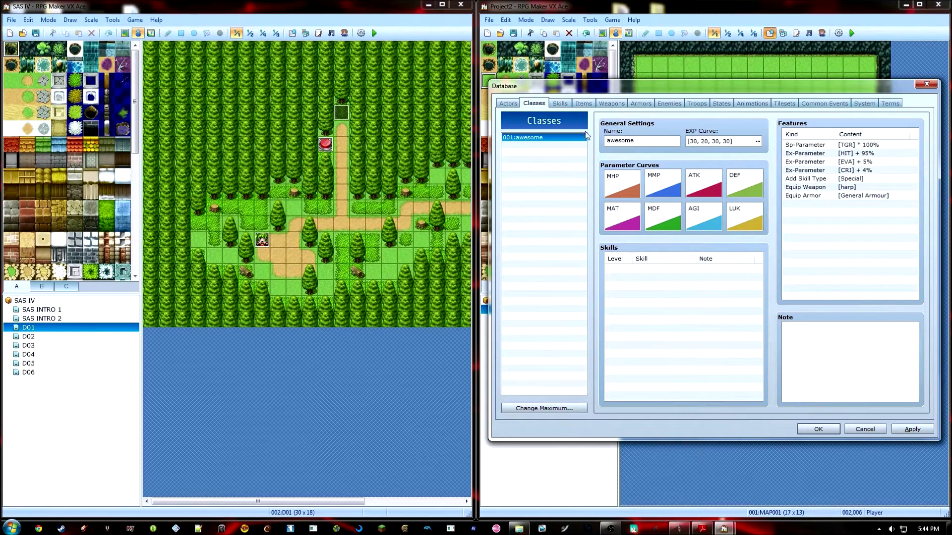
double_click(822, 154)
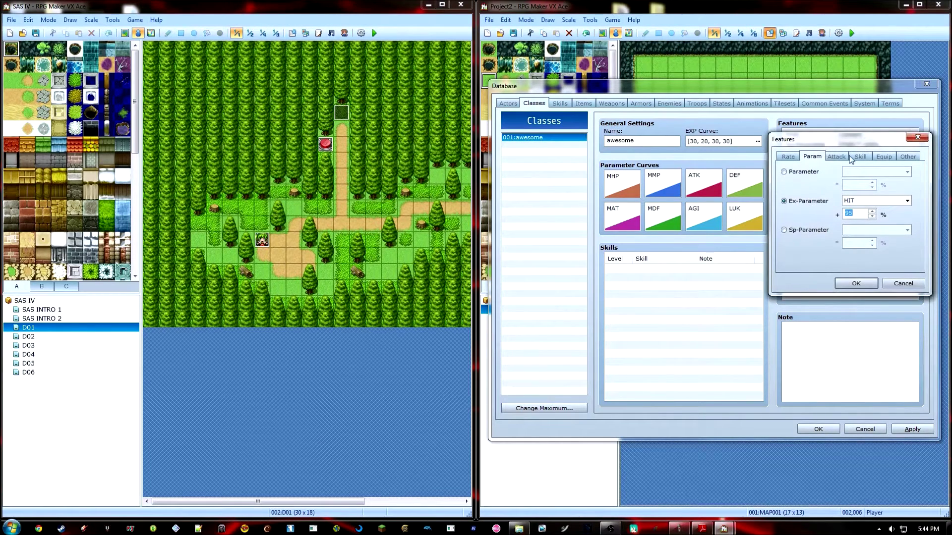
left_click(918, 138)
left_click(814, 145)
key("Delete")
key("Delete")
key("Delete")
key("Delete")
key("Delete")
key("Delete")
key("Delete")
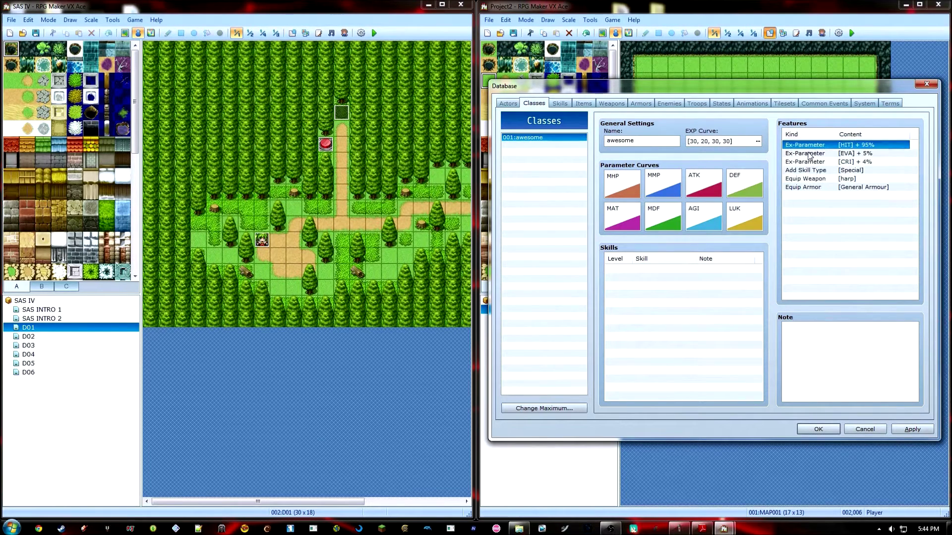
Set actor may's character and face graphics to the second figure in the lower row of the Spiritual sets.
left_click(507, 103)
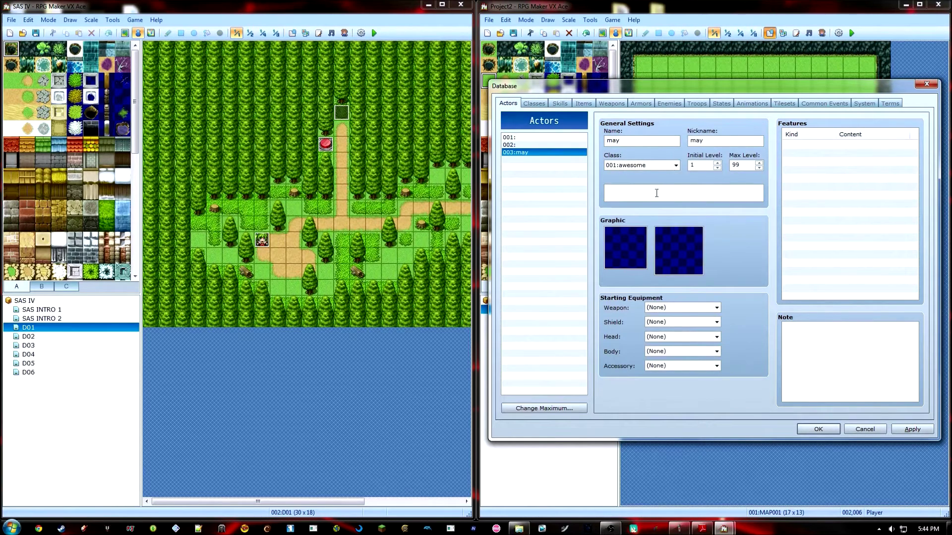
double_click(620, 242)
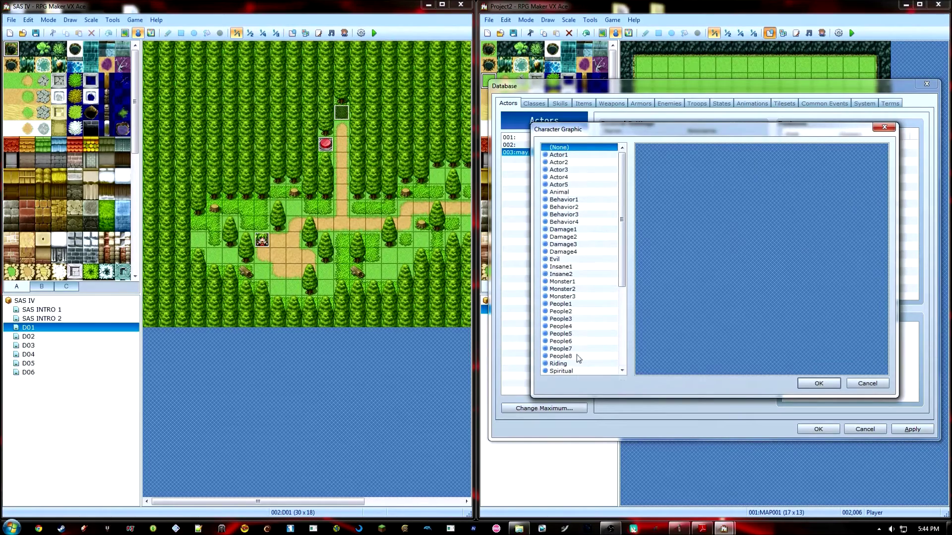
left_click(579, 372)
double_click(707, 238)
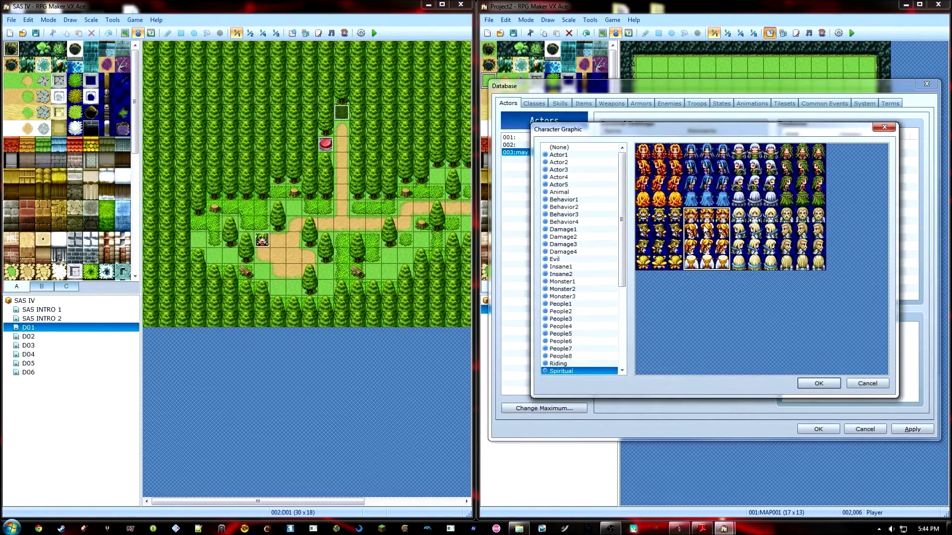
double_click(668, 261)
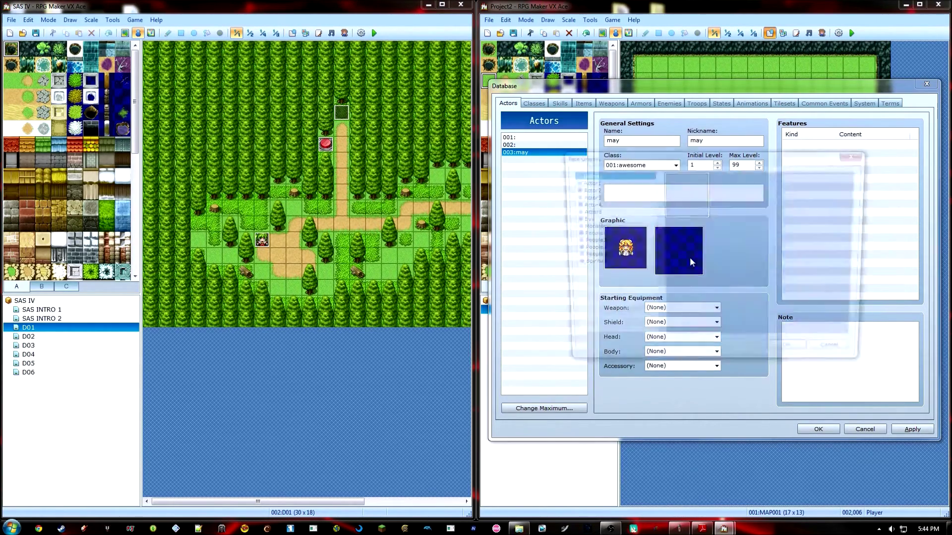
left_click(595, 263)
double_click(729, 243)
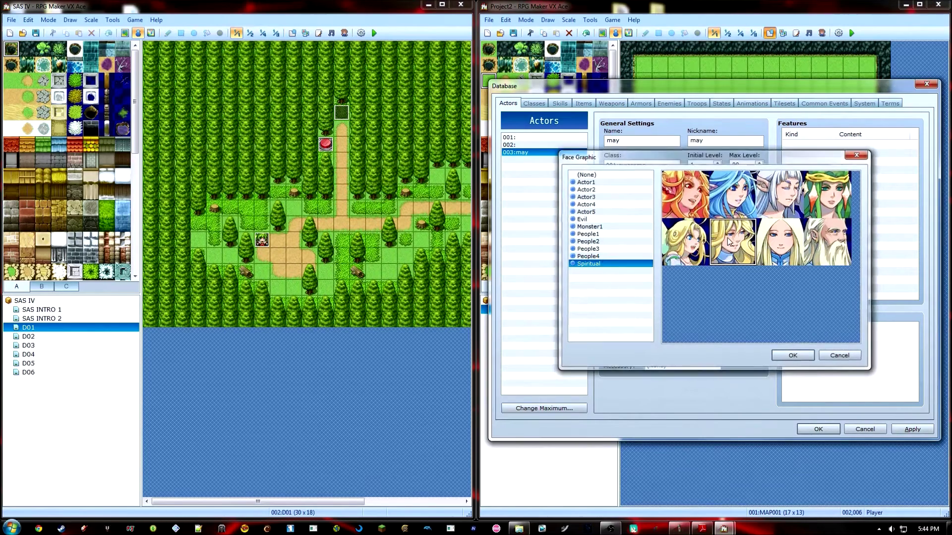
Give the first, blank weapon entry the harp icon.
left_click(716, 308)
left_click(716, 315)
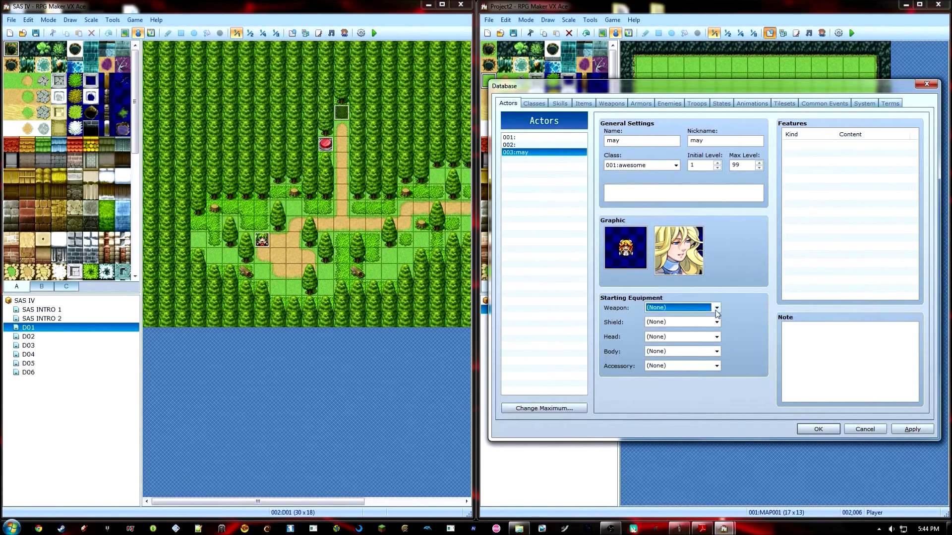
left_click(543, 105)
left_click(567, 106)
left_click(585, 106)
left_click(607, 103)
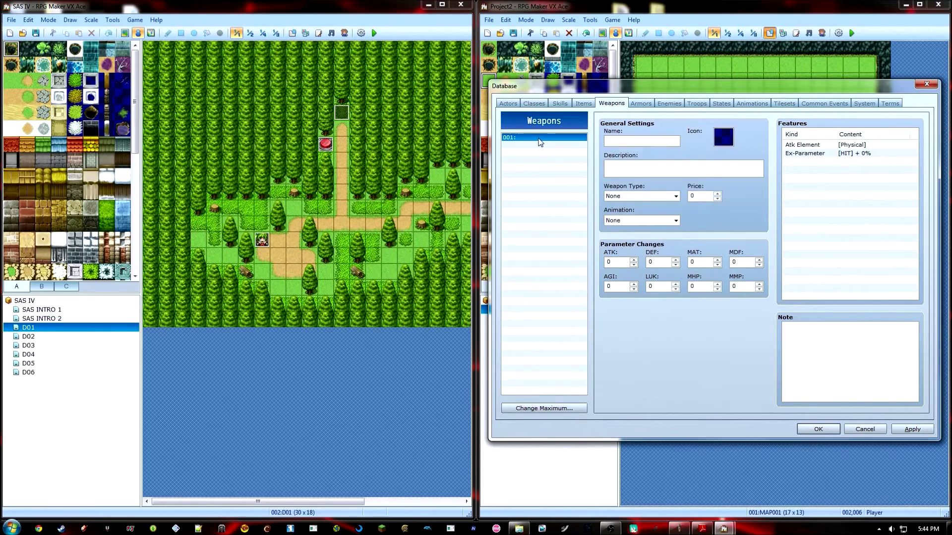
double_click(724, 137)
left_click(724, 272)
double_click(712, 296)
Name the weapon harp and set its weapon type to harp.
left_click(649, 139)
left_click(675, 196)
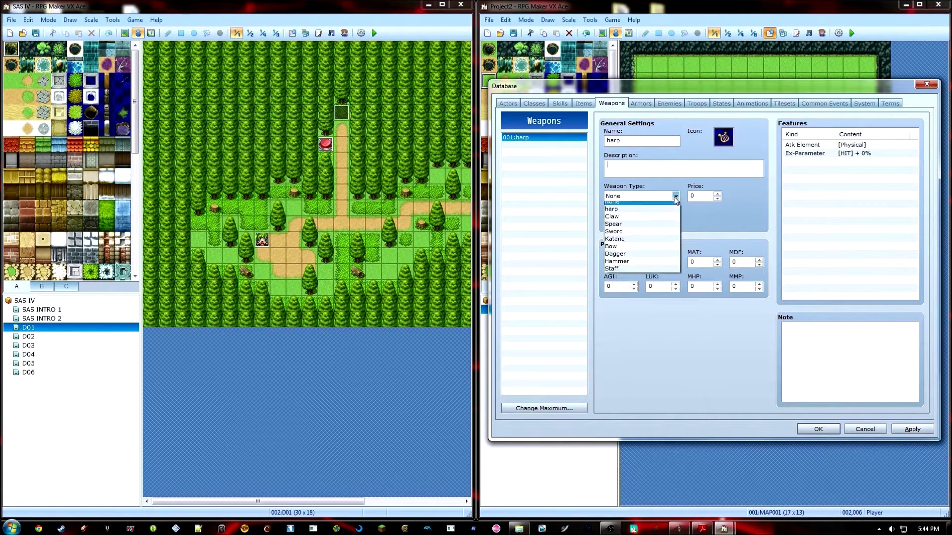
left_click(648, 213)
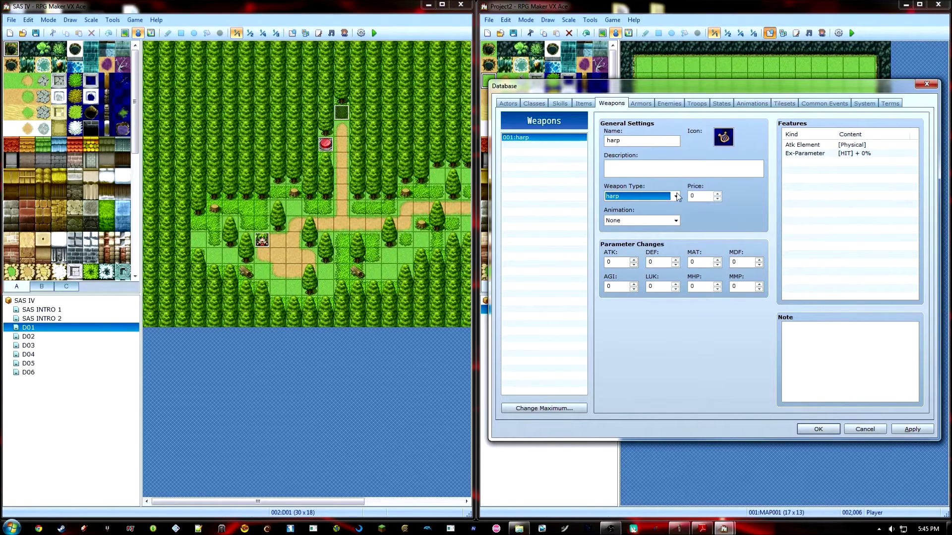
Rename the first weapon type to angel in the new project's terms and save the database.
left_click(890, 104)
type("angel")
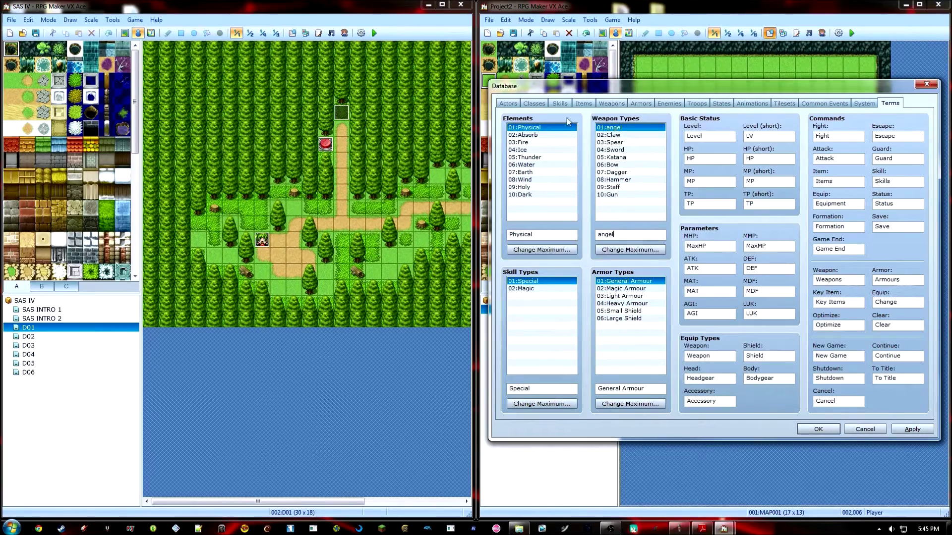
left_click(611, 104)
left_click(818, 429)
left_click(783, 33)
key("Escape")
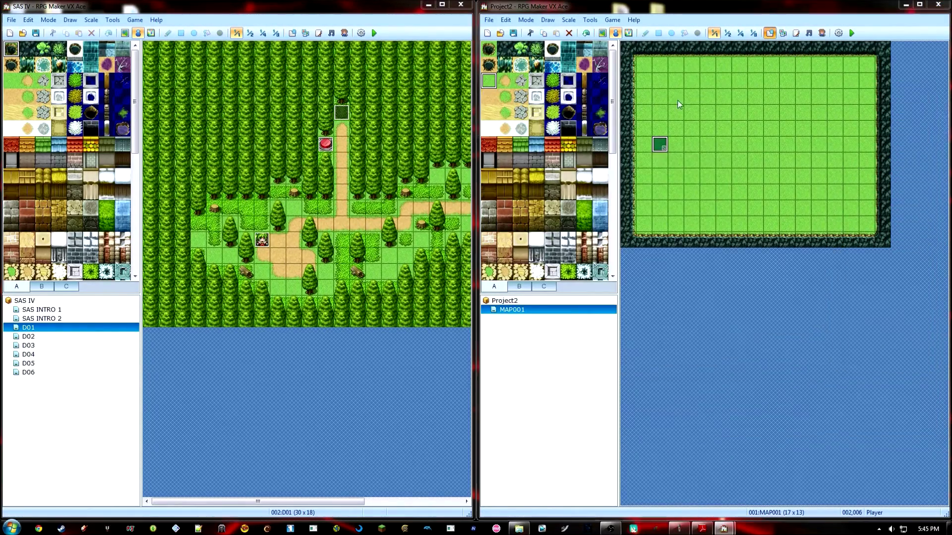
Set the harp weapon's ATK to 15 and delete its default features.
key("F9")
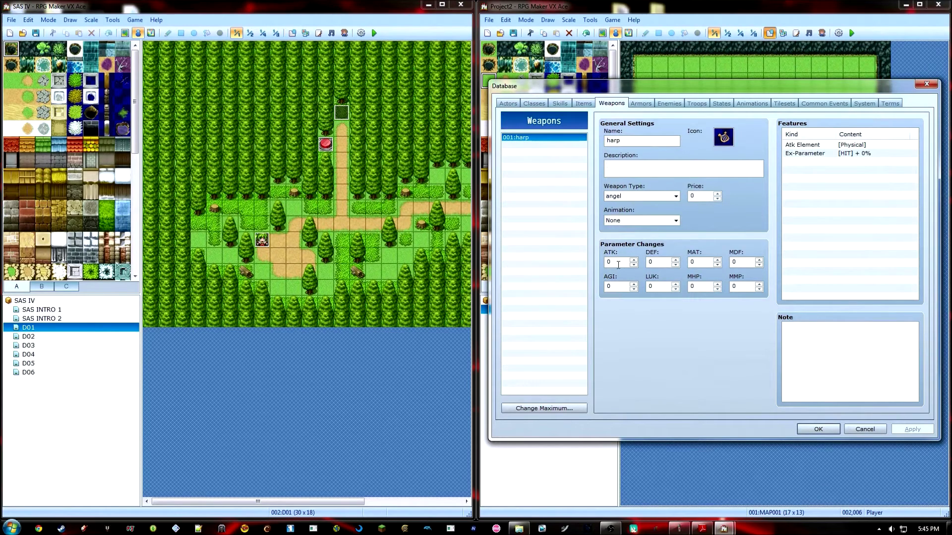
type("15")
left_click(820, 148)
key("Delete")
key("Delete")
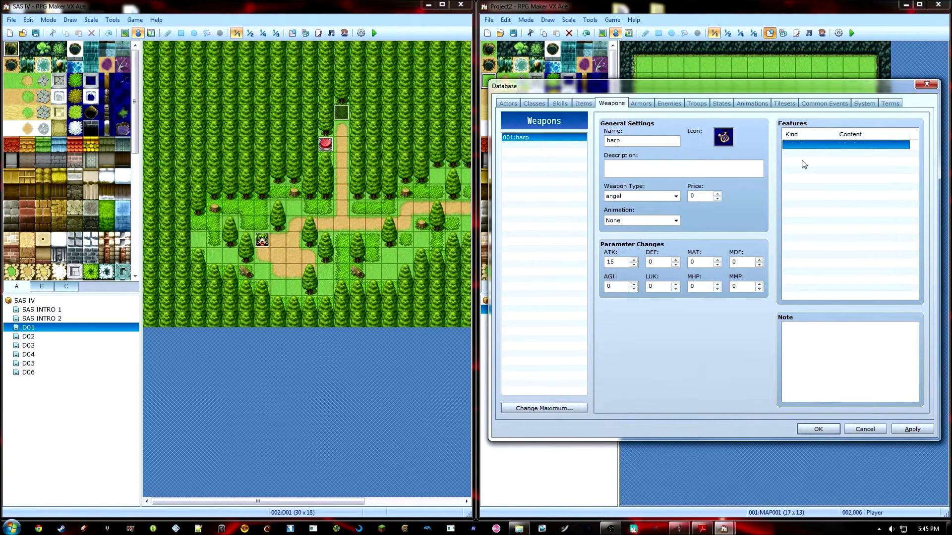
Copy the Atk Speed 30 feature from the demo project's Iron Sword to the new project's harp weapon.
left_click(292, 33)
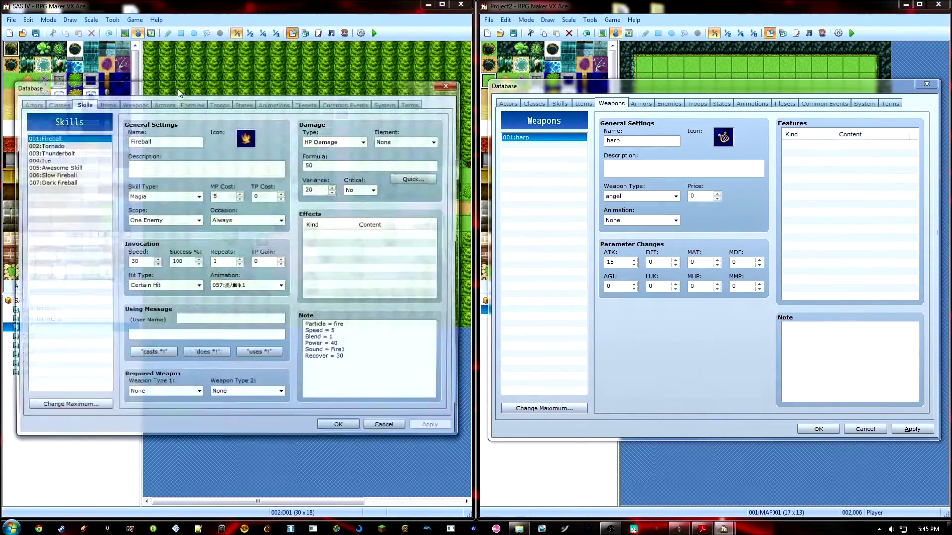
left_click(34, 103)
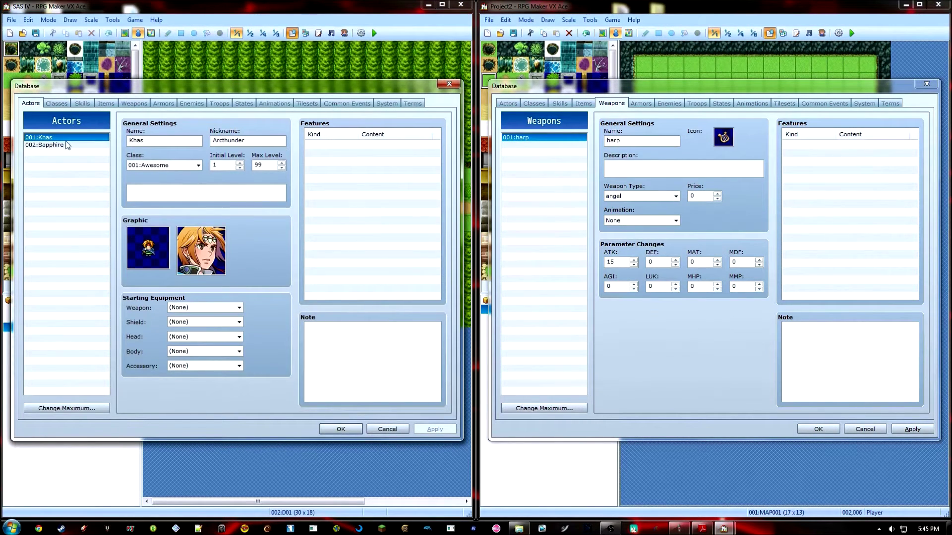
left_click(61, 104)
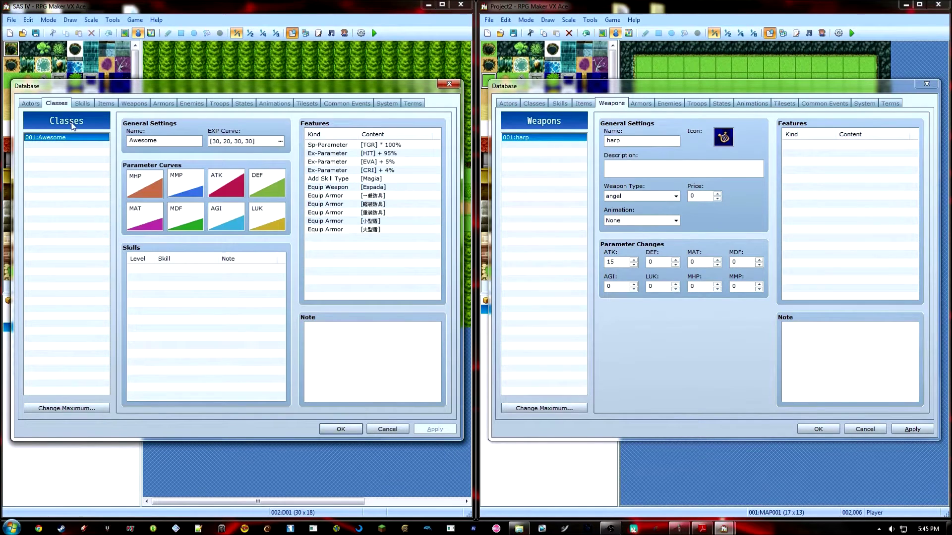
left_click(81, 103)
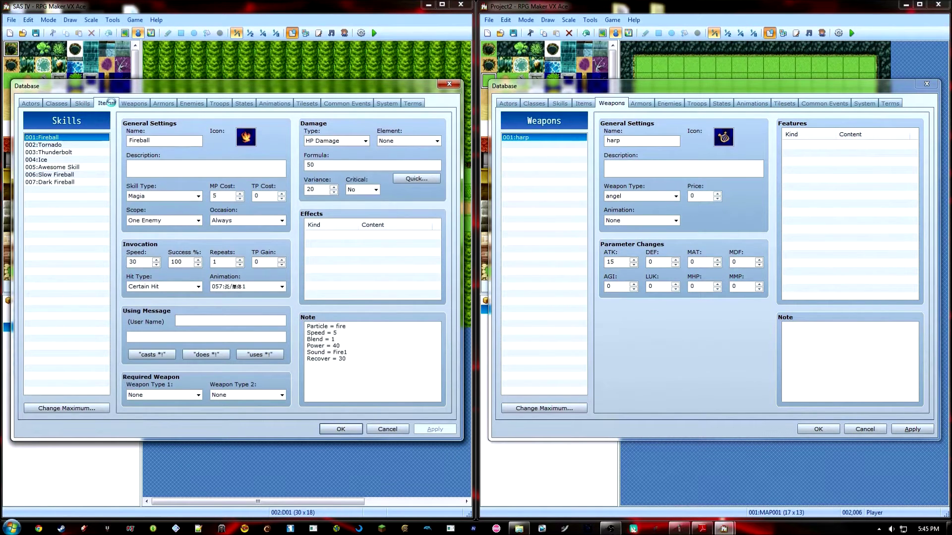
left_click(134, 103)
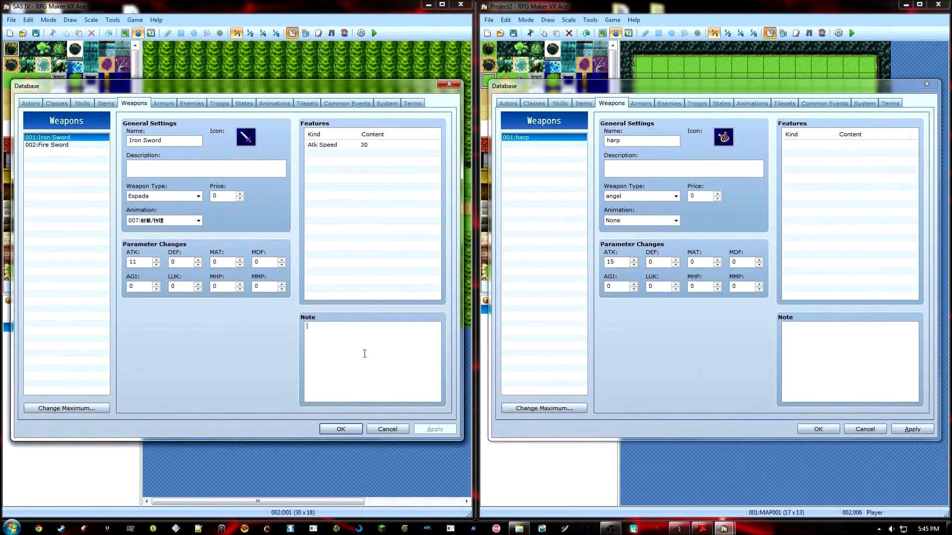
left_click(373, 147)
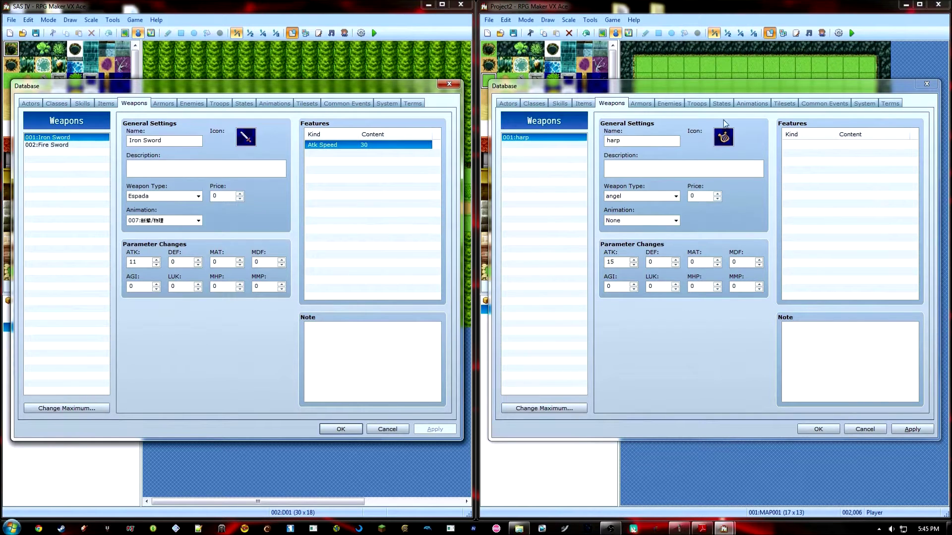
left_click(799, 142)
key("ctrl+v")
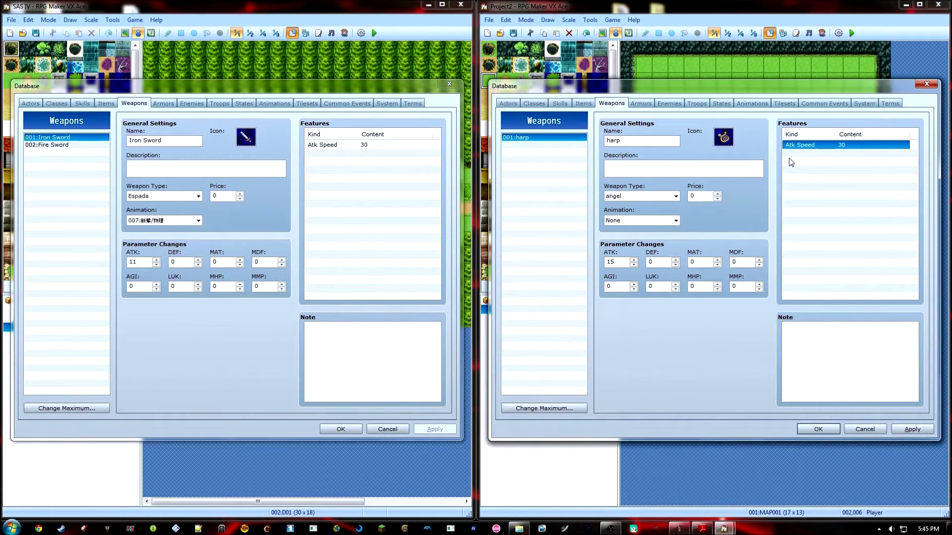
Check the demo's armor and enemy entries against the new project's blank armor, and save the new project's database.
left_click(168, 106)
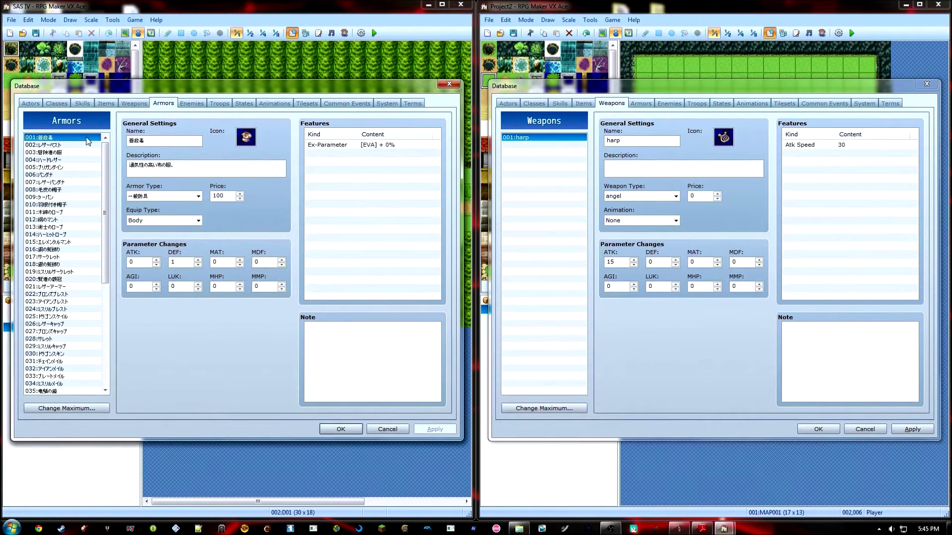
left_click(198, 106)
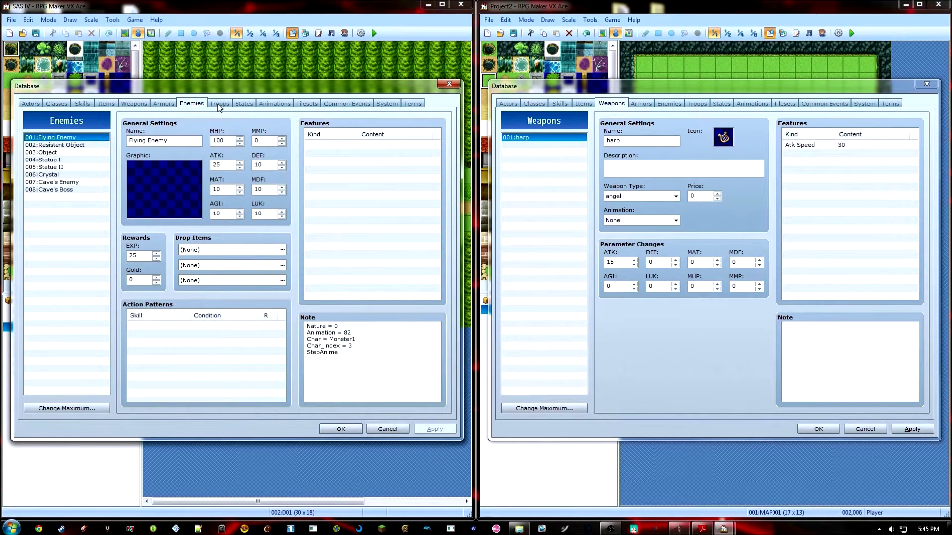
left_click(669, 103)
left_click(641, 103)
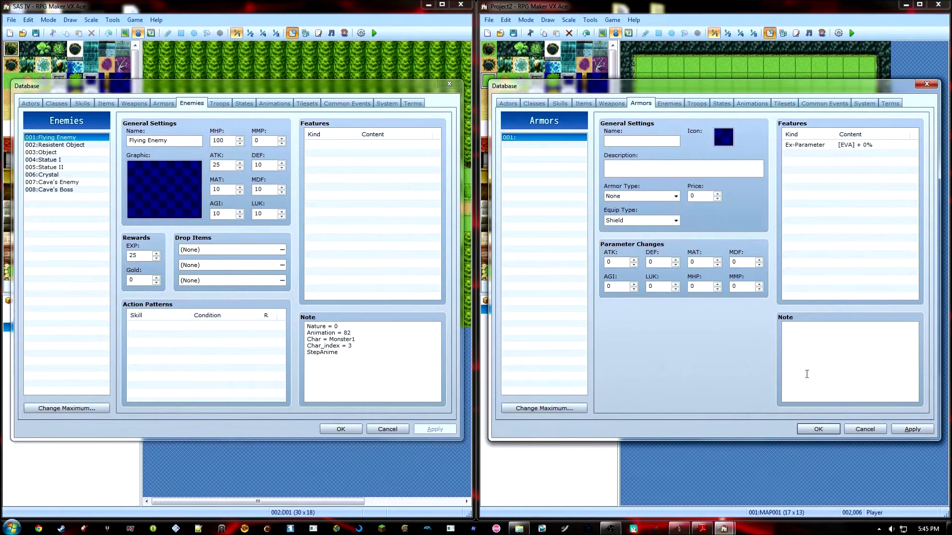
left_click(818, 430)
Replace the blank actor in the new project's initial party with 003:may and save the database.
right_click(664, 145)
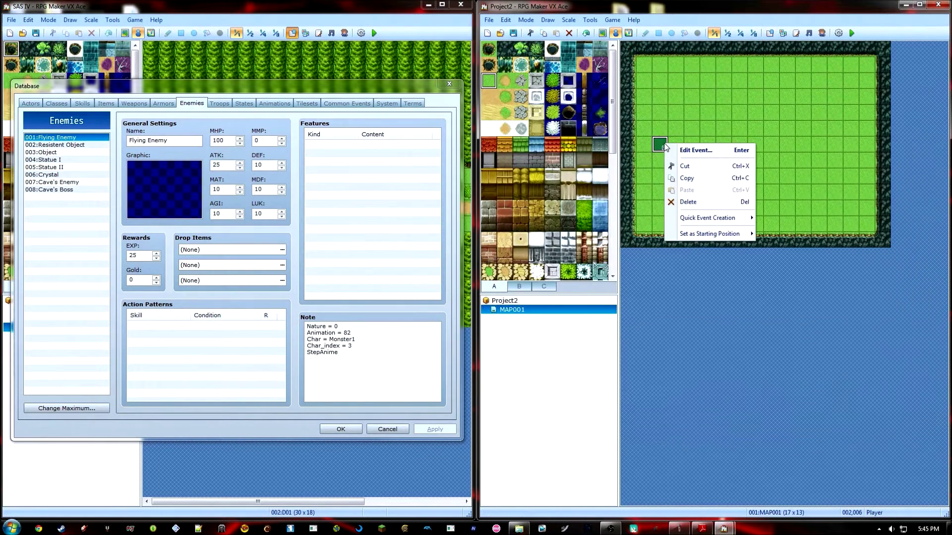
left_click(679, 177)
left_click(769, 33)
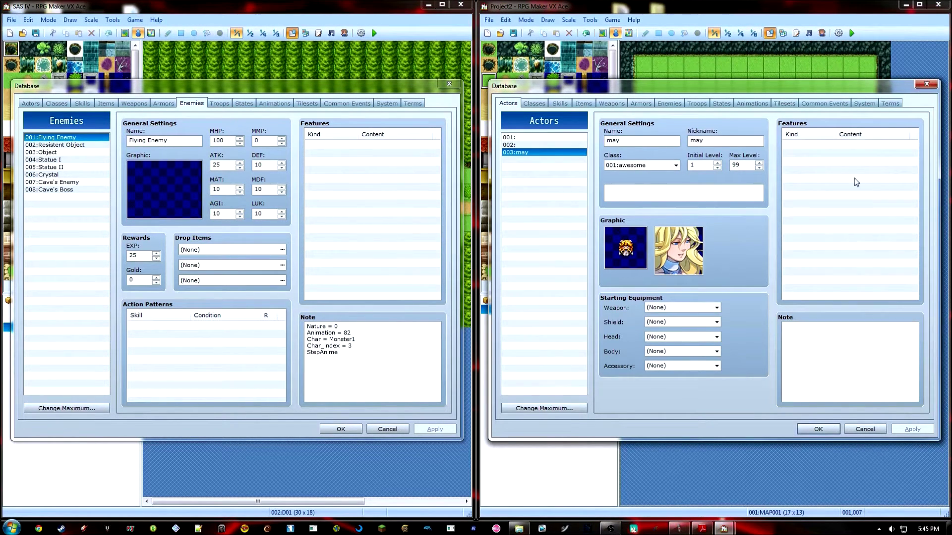
left_click(864, 103)
double_click(518, 140)
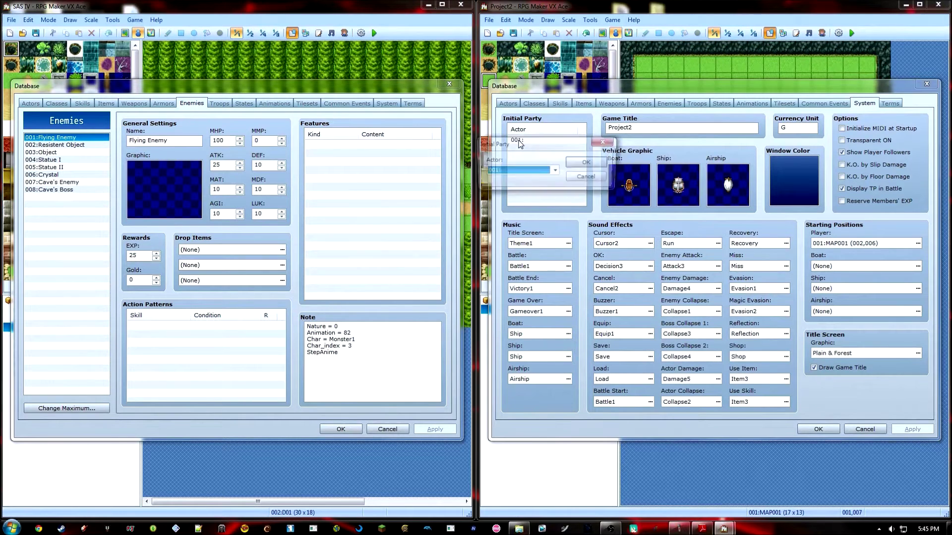
left_click(555, 171)
left_click(535, 195)
left_click(588, 162)
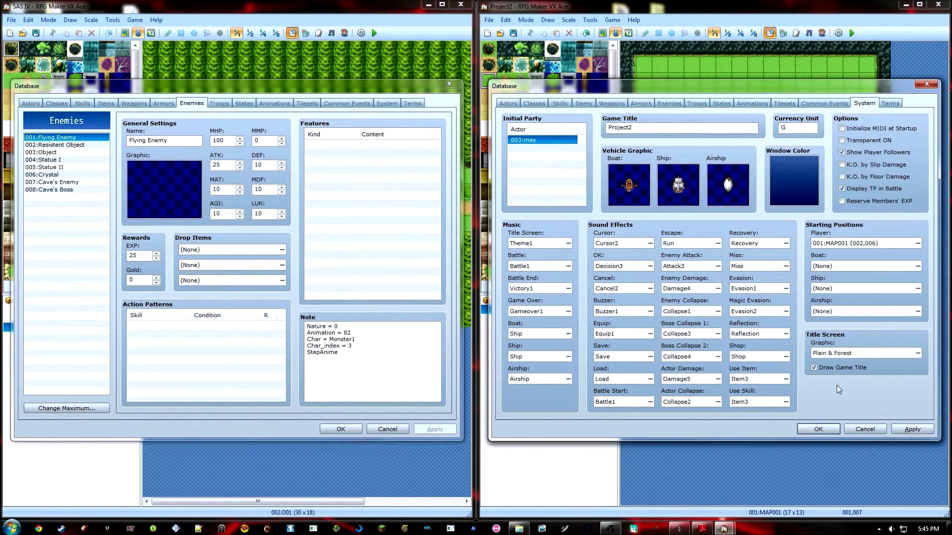
left_click(817, 429)
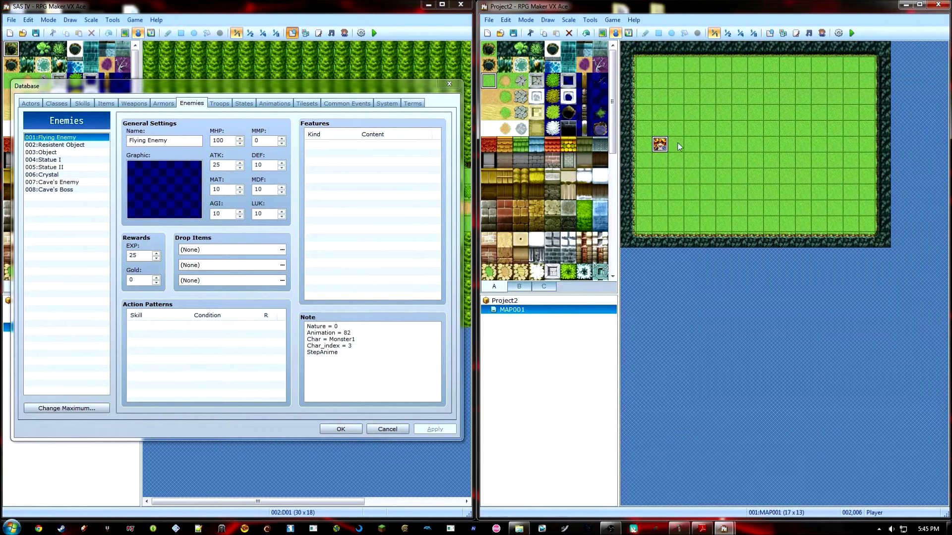
Delete the ( Insert here ) placeholder script under Materials in the new project's Script Editor.
left_click(796, 32)
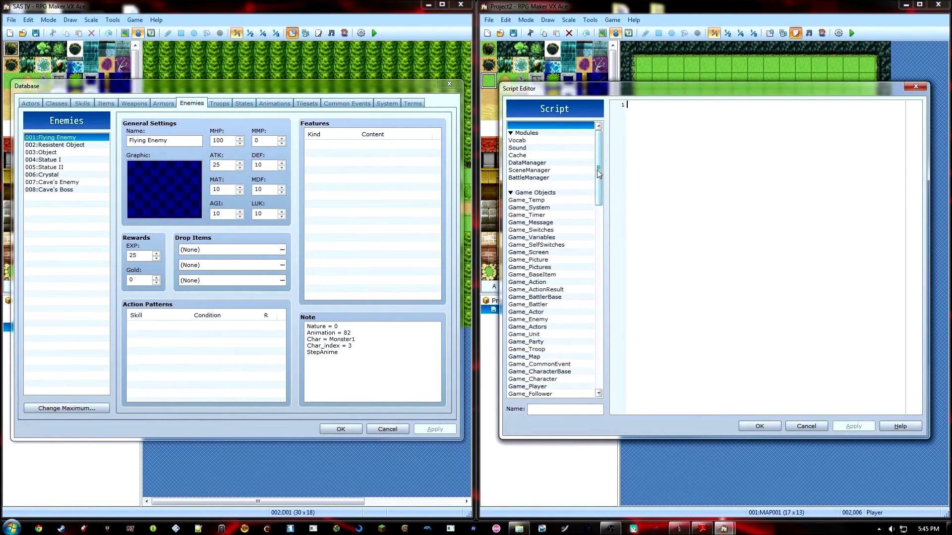
left_click_drag(597, 170, 597, 357)
left_click(540, 364)
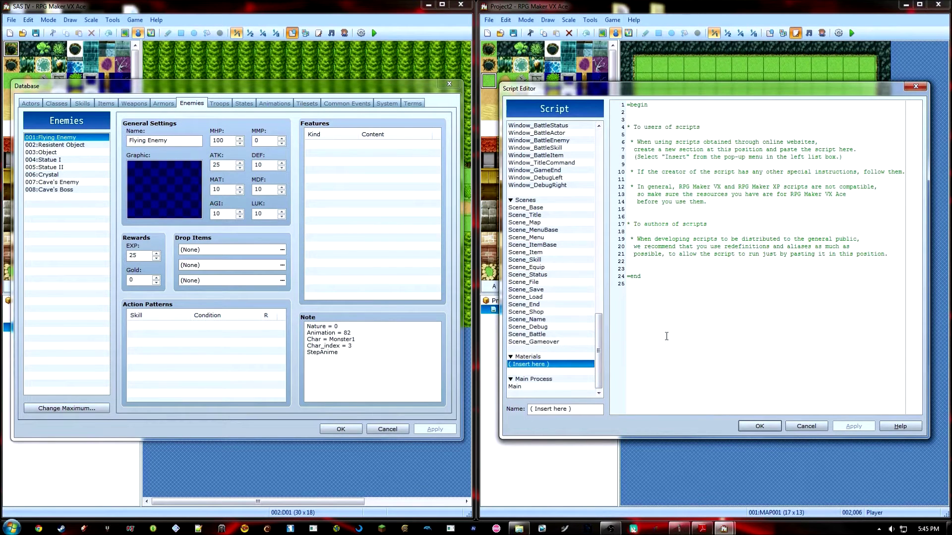
key("Delete")
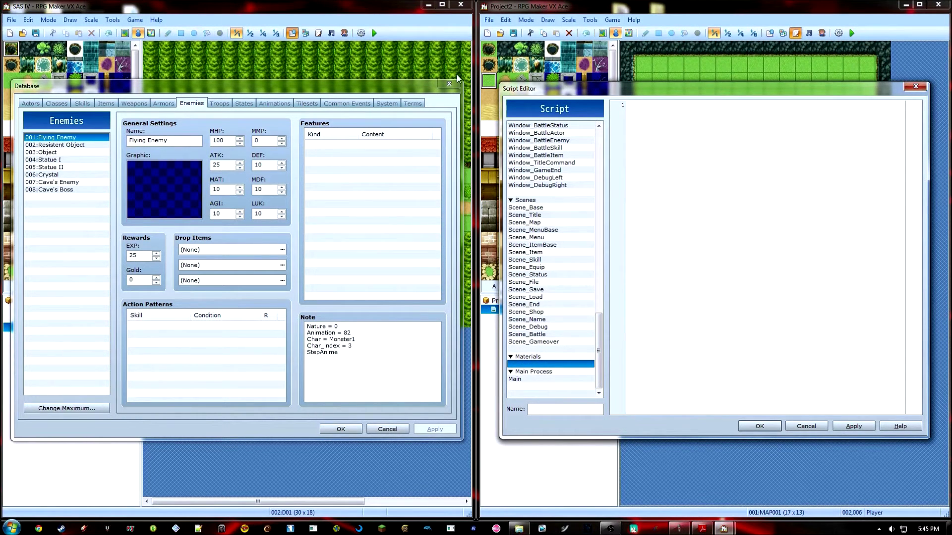
Copy the Sapphire Action System IV script from the demo project into the new project's Materials section.
left_click(449, 83)
left_click(318, 33)
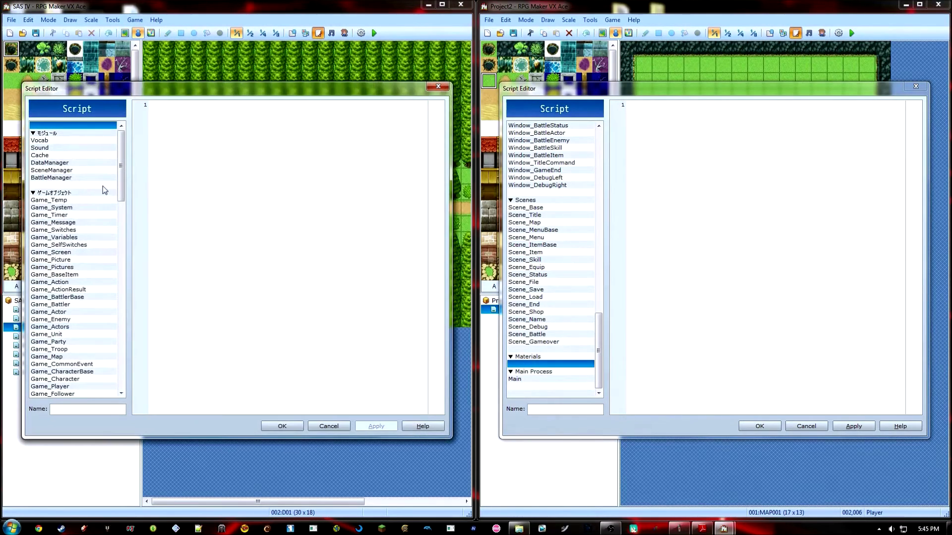
left_click_drag(122, 165, 121, 353)
left_click(68, 334)
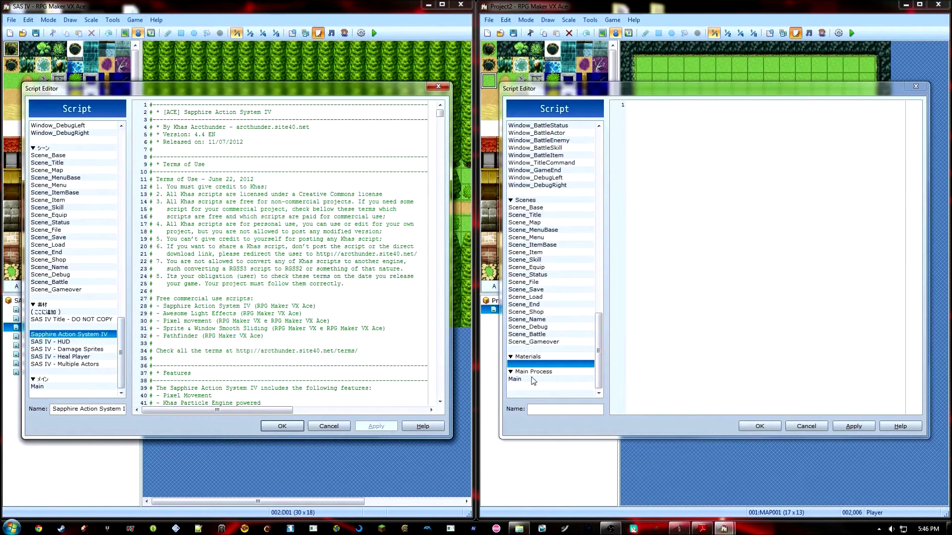
left_click(560, 361)
key("ctrl+v")
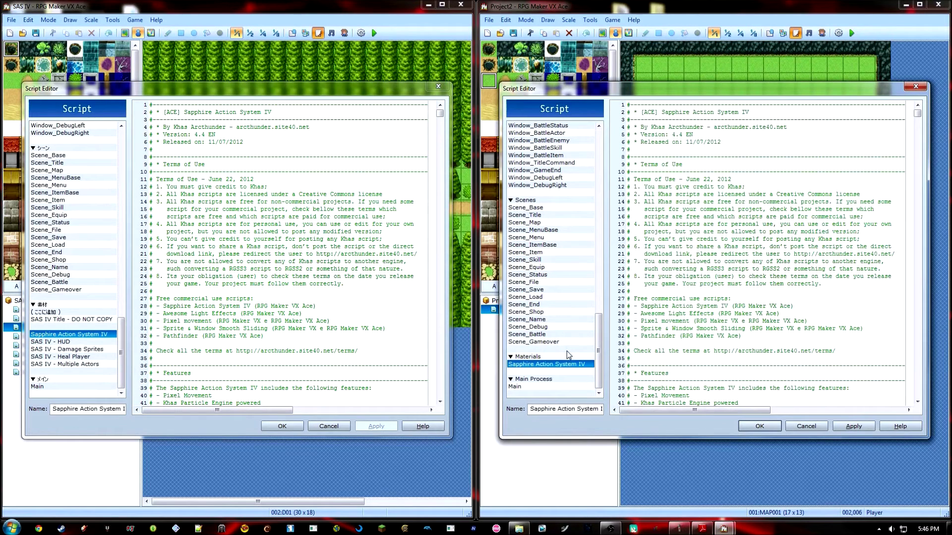
Copy the demo's SAS IV - HUD and SAS IV - Damage Sprites scripts below the main system script.
left_click(74, 342)
key("ctrl+c")
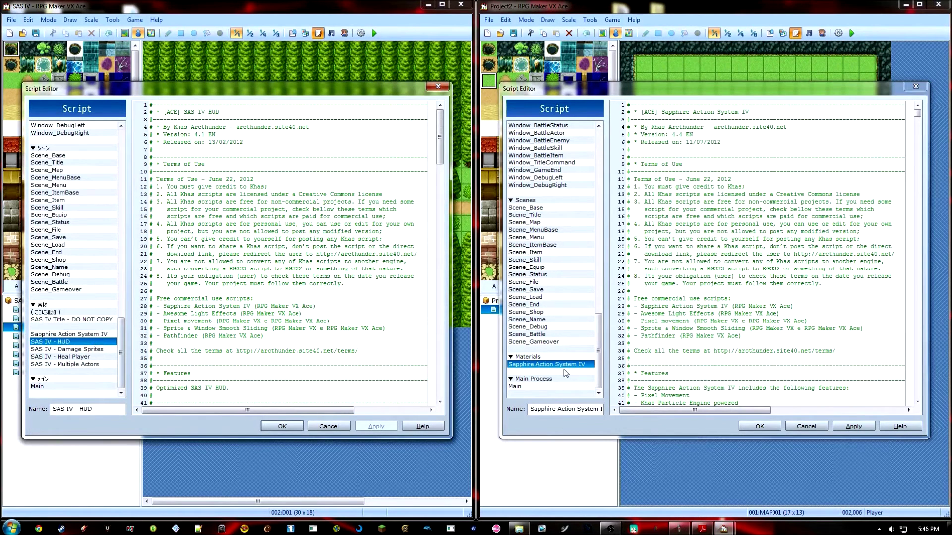
left_click(563, 377)
key("ctrl+v")
left_click(94, 350)
key("ctrl+c")
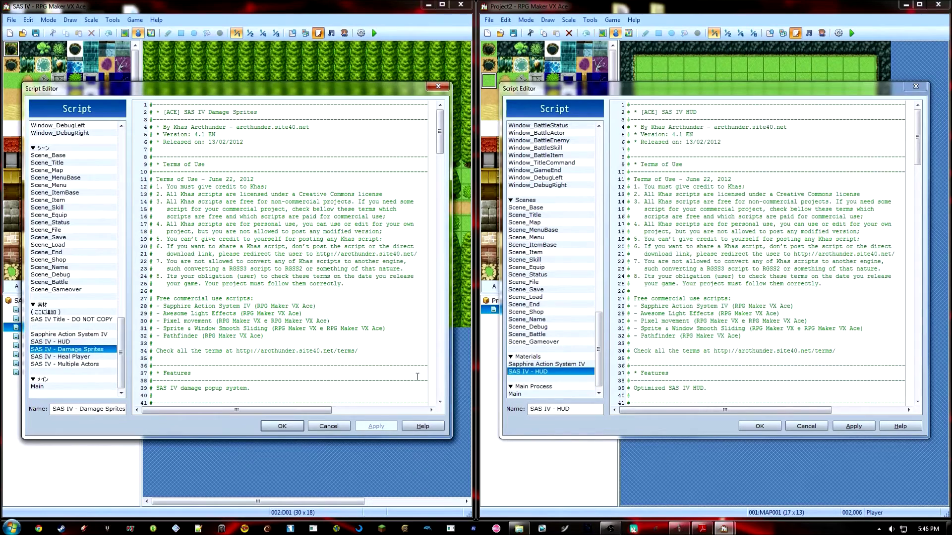
left_click(538, 381)
key("ctrl+v")
Copy the demo's SAS IV - Heal Player and SAS IV - Multiple Actors scripts to the end of Materials.
left_click(89, 357)
key("ctrl+c")
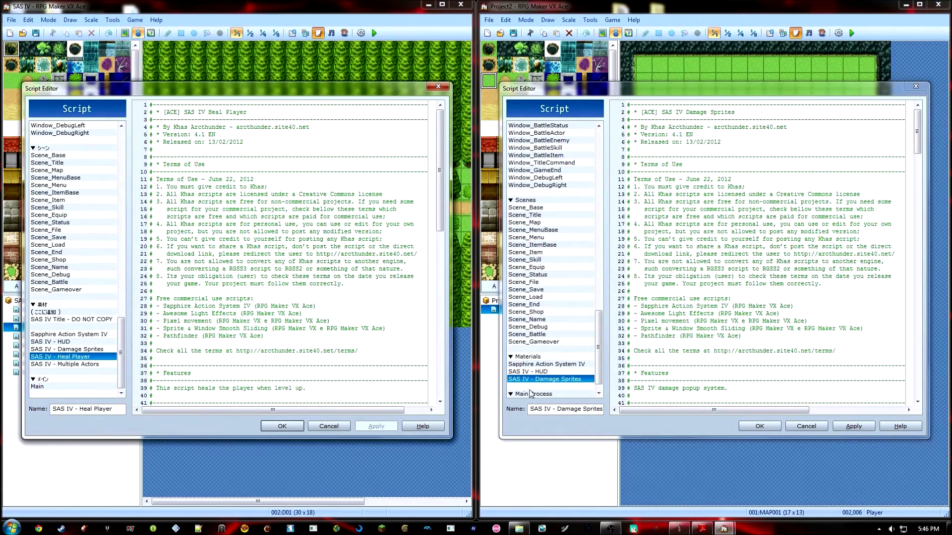
left_click(540, 388)
key("ctrl+v")
left_click(99, 364)
key("ctrl+c")
left_click(551, 391)
key("ctrl+v")
scroll(599, 382, "down", 2)
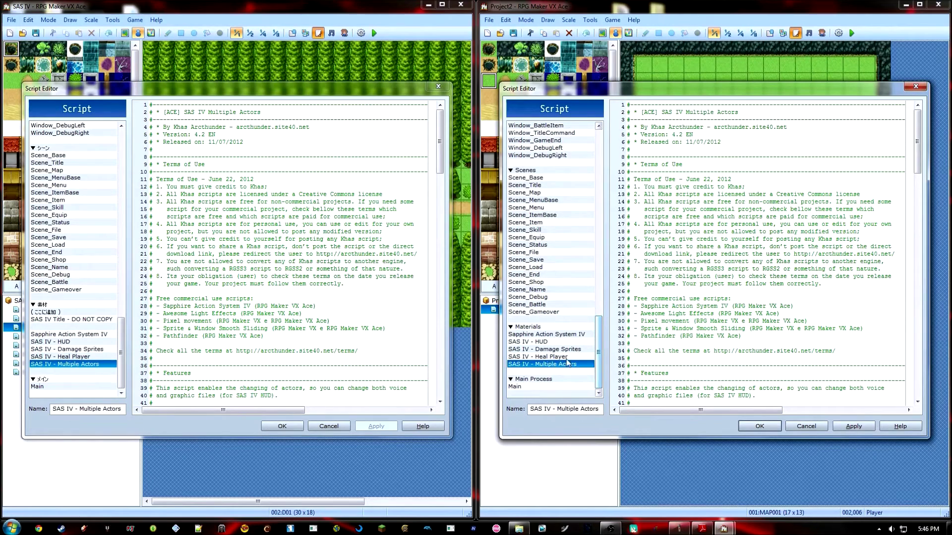
Add the entry 3 => "may_bg", to Graphic_Files in the new project's SAS IV - Multiple Actors script.
scroll(782, 265, "down", 20)
scroll(704, 240, "up", 8)
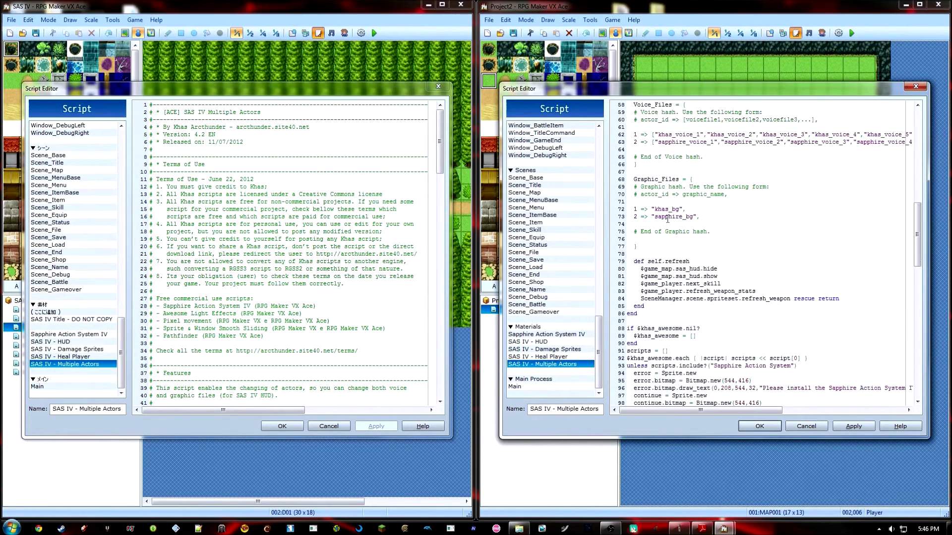
left_click(705, 165)
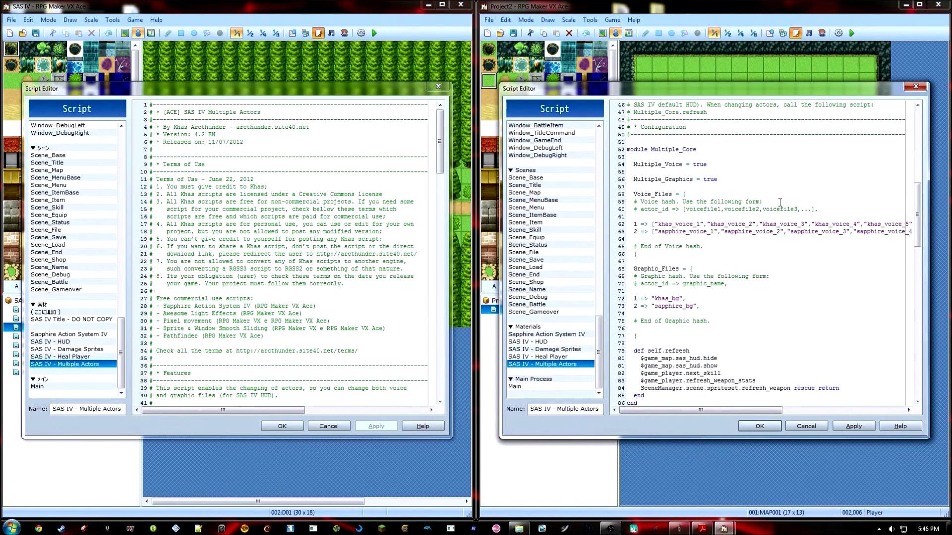
scroll(787, 261, "down", 4)
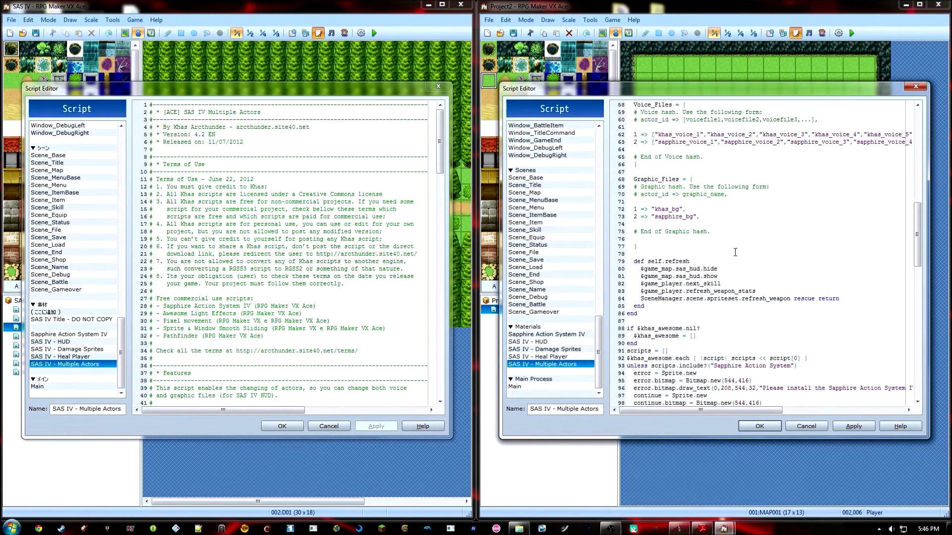
left_click(748, 219)
key("Return")
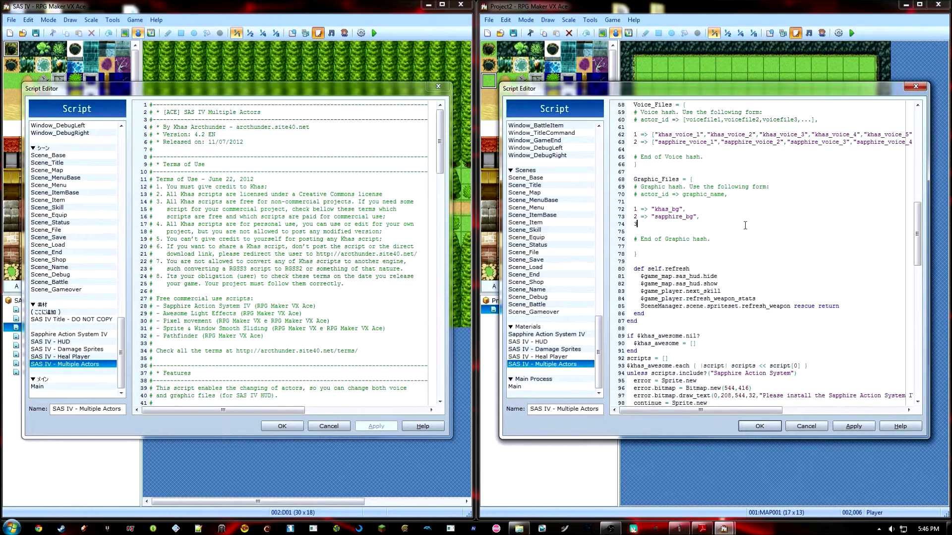
type("\"may_bg\",")
scroll(758, 231, "up", 4)
left_click(681, 238)
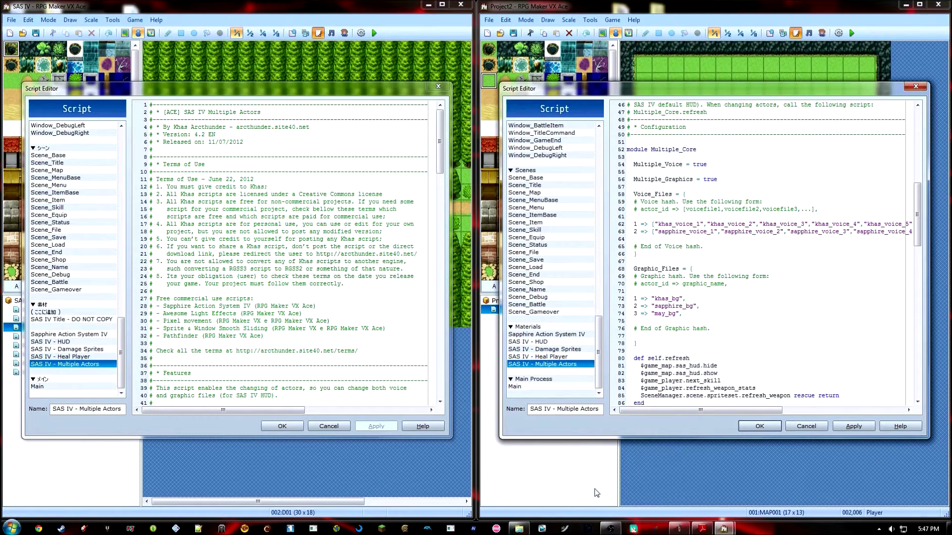
Check the new project's Audio SE folder in the file explorer for voice files, and minimize the folder window.
left_click(519, 529)
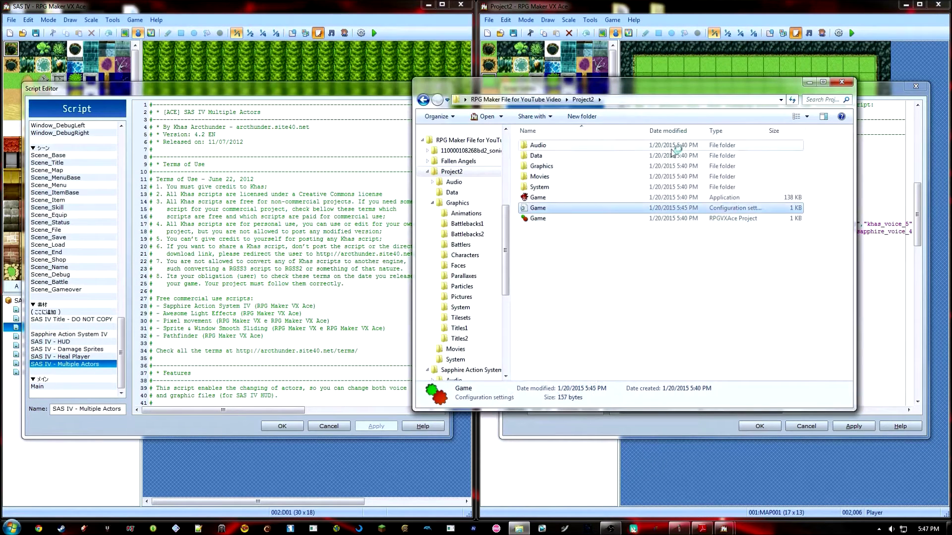
left_click(604, 165)
key("BackSpace")
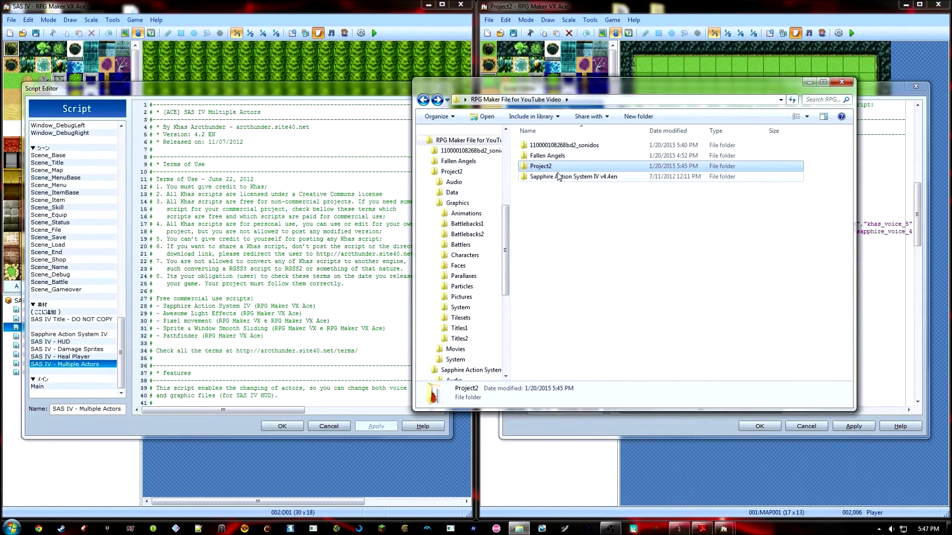
double_click(555, 166)
double_click(555, 167)
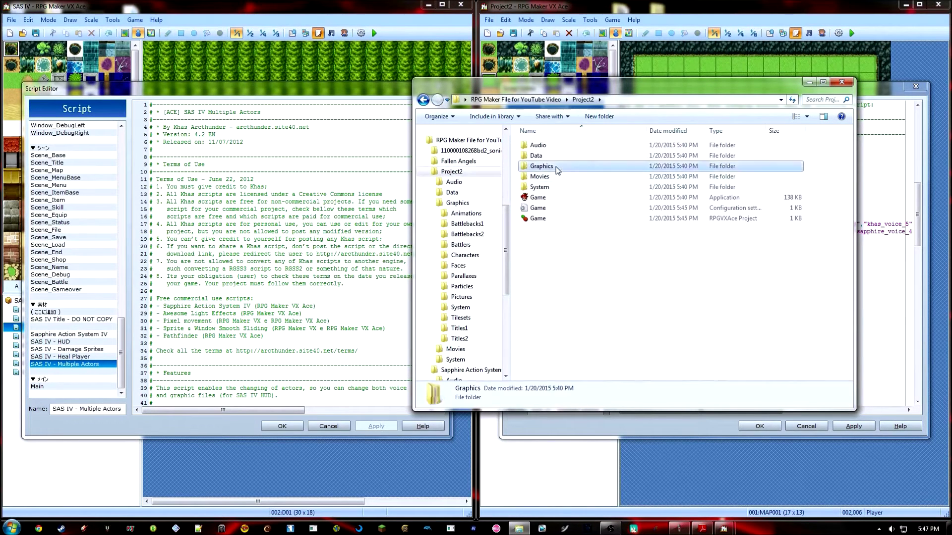
left_click(423, 101)
double_click(538, 145)
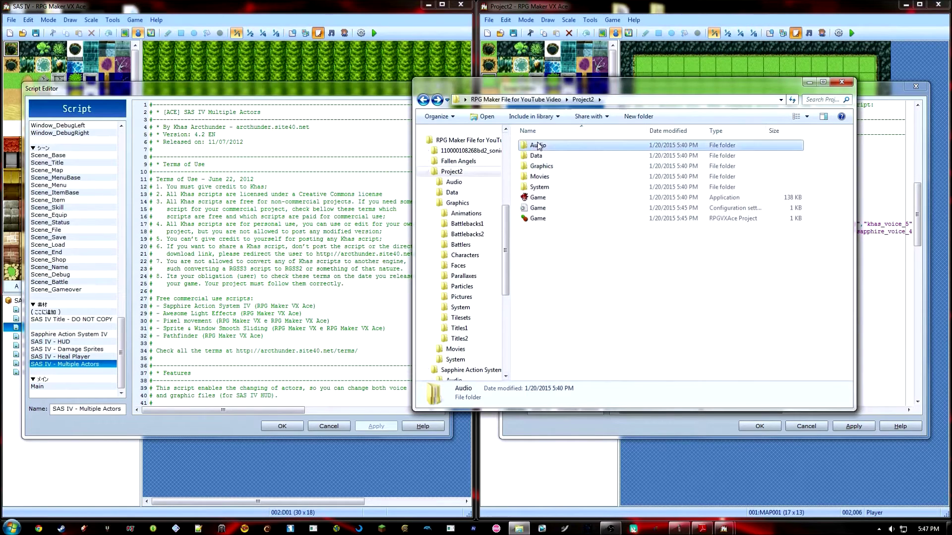
double_click(542, 178)
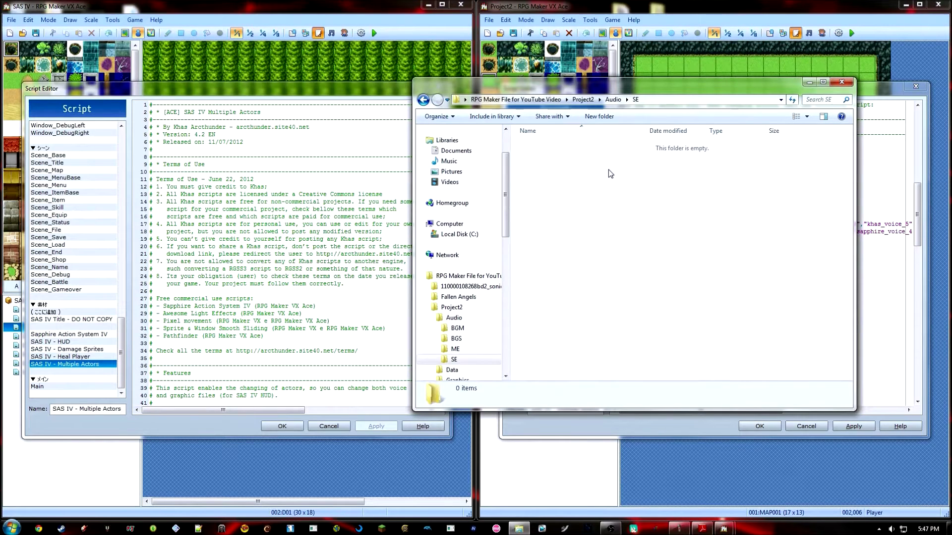
left_click(810, 82)
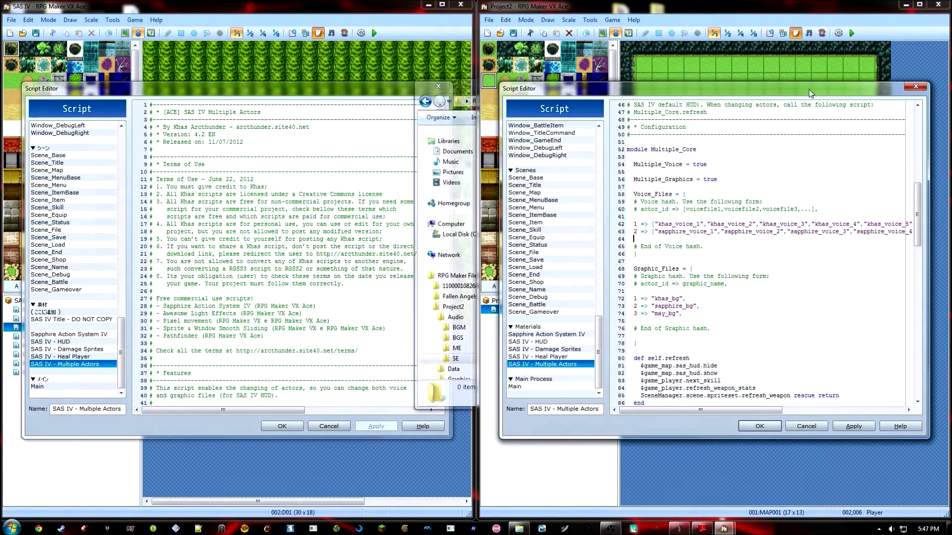
Examine the Voice_Files entries in the new project's SAS IV - Multiple Actors script and look through the HUD and Heal Player scripts for voice options.
left_click_drag(658, 231, 713, 232)
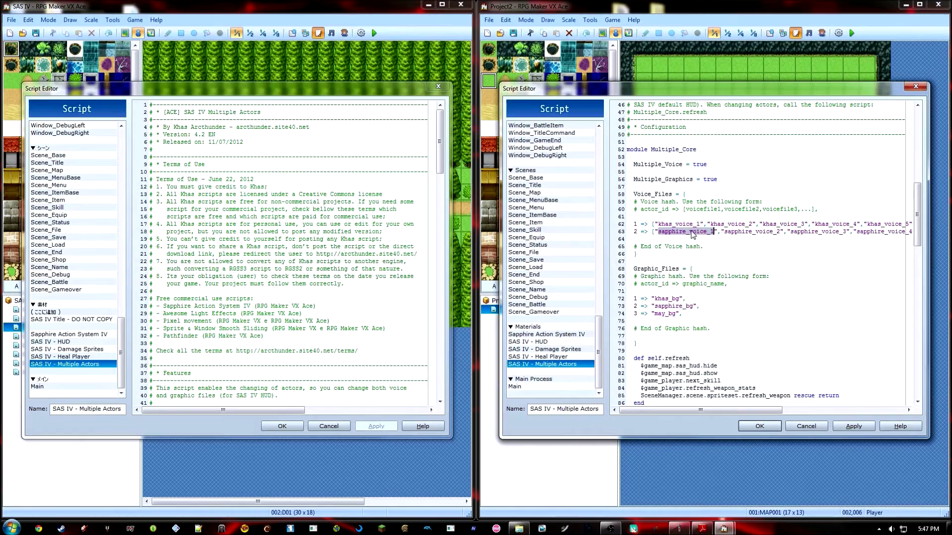
left_click(675, 246)
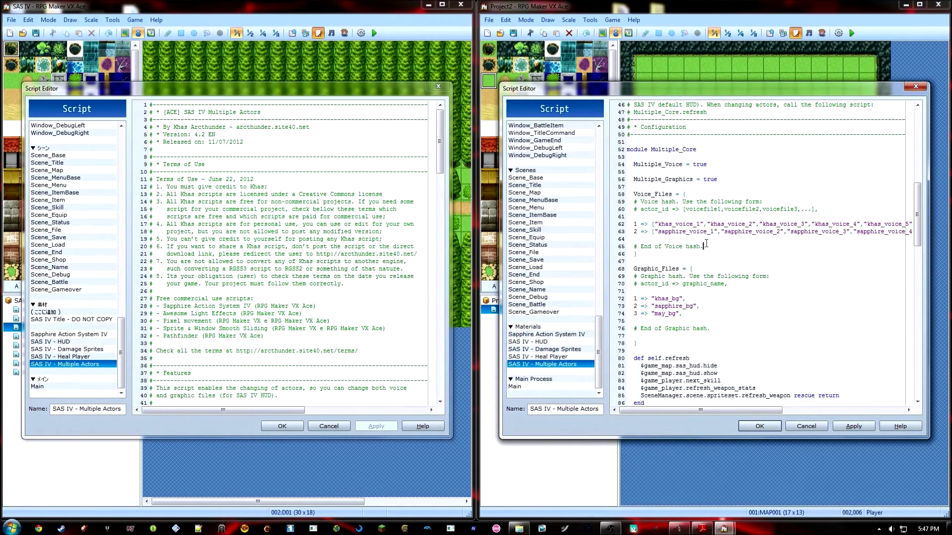
left_click_drag(627, 246, 704, 247)
left_click(671, 242)
scroll(721, 197, "up", 4)
scroll(720, 199, "up", 1)
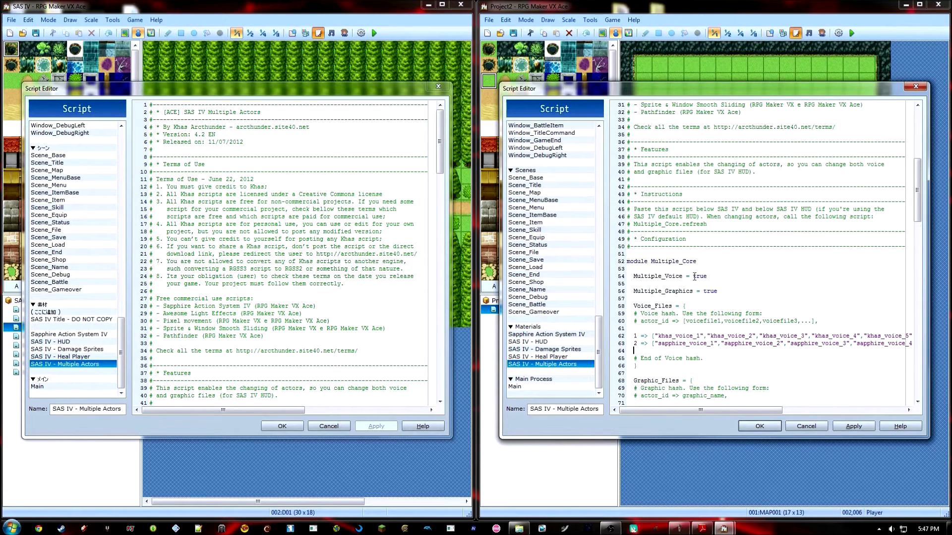
scroll(712, 287, "down", 4)
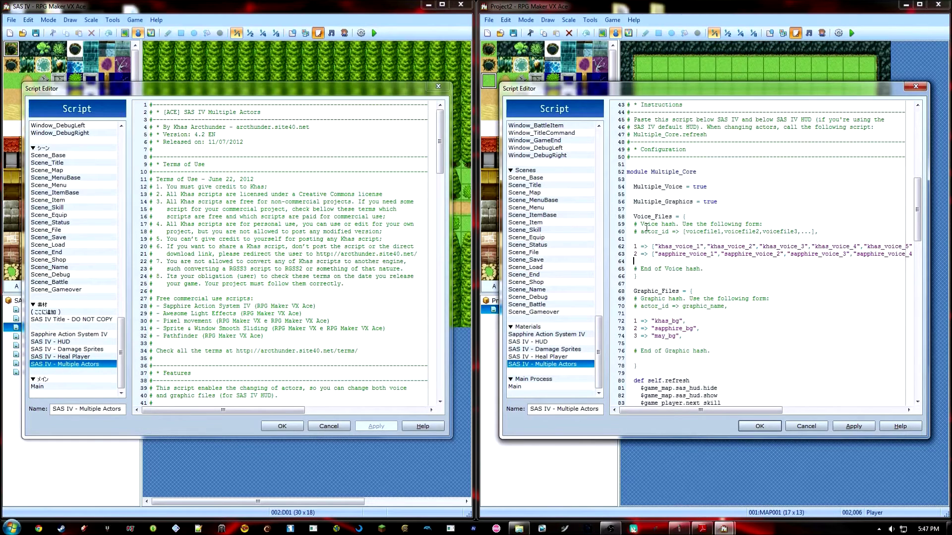
left_click(555, 342)
scroll(700, 268, "down", 16)
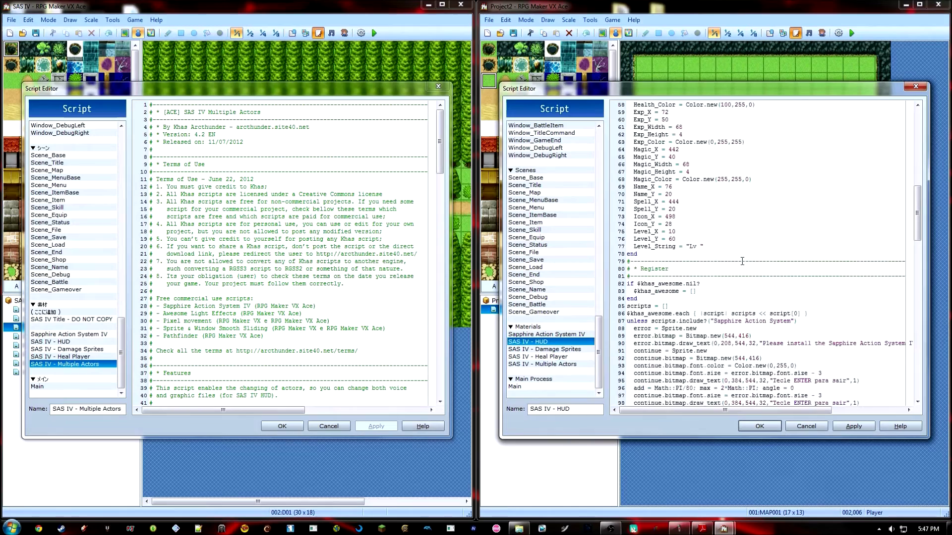
left_click(551, 356)
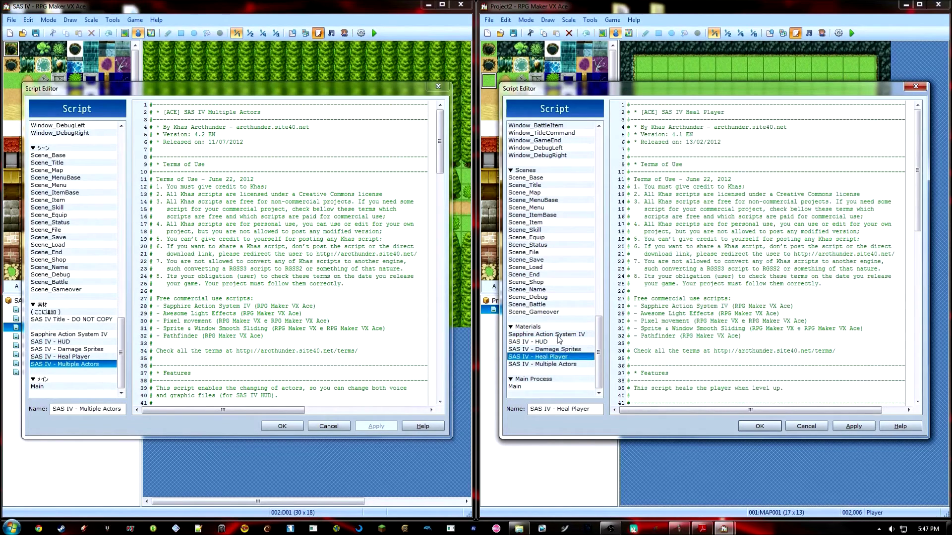
Set Enable_Voice to false in the new project's Sapphire Action System IV script, and close both script editors with the change accepted.
left_click(550, 335)
scroll(740, 257, "down", 20)
scroll(740, 257, "down", 11)
left_click(717, 179)
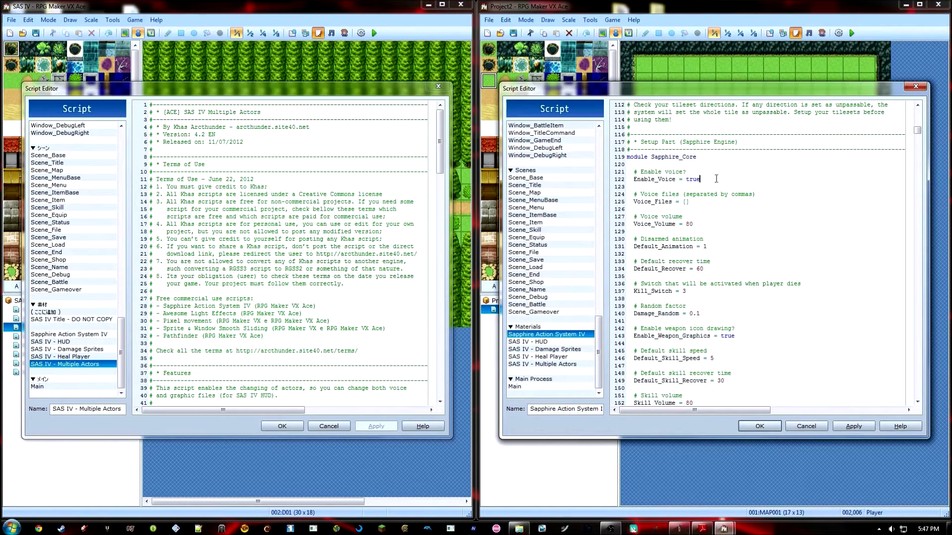
key("BackSpace")
key("BackSpace")
key("BackSpace")
type("false")
left_click(754, 195)
scroll(773, 205, "up", 10)
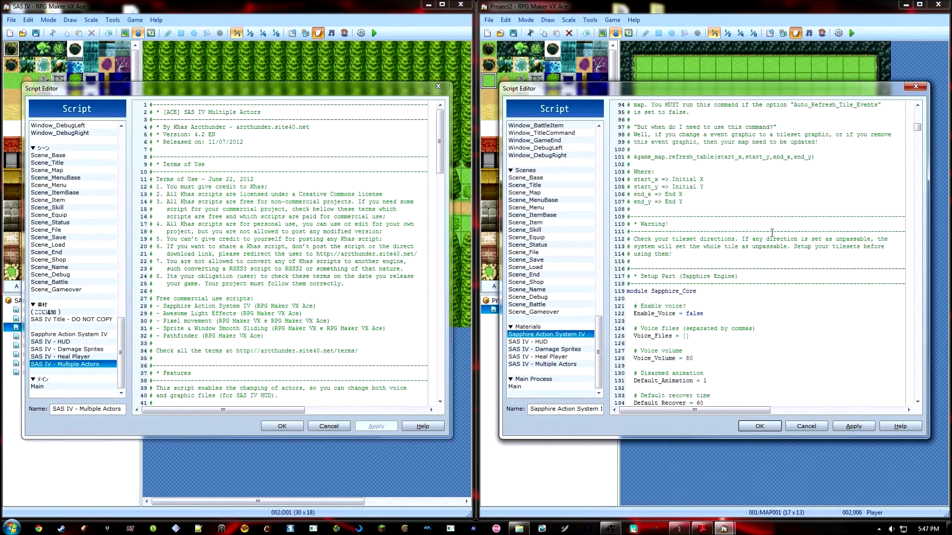
scroll(765, 261, "down", 8)
scroll(765, 261, "up", 6)
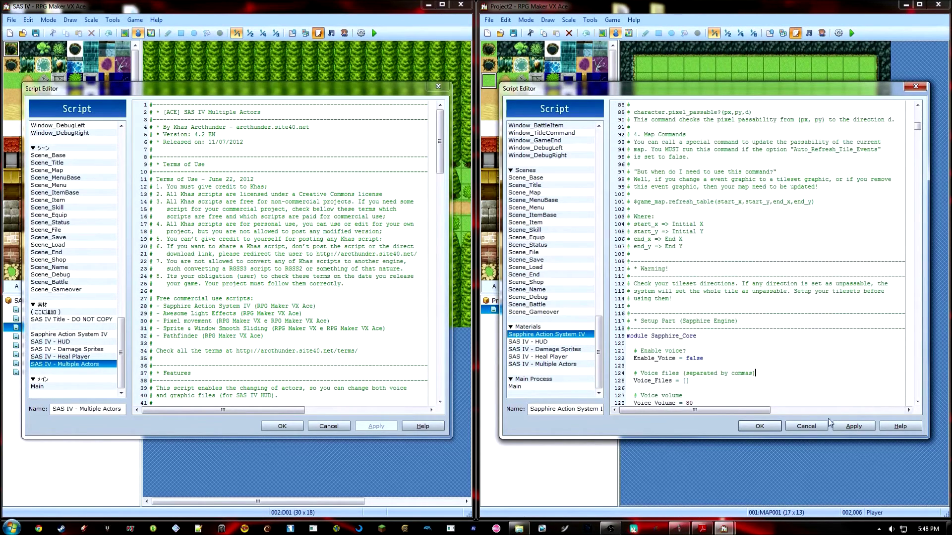
left_click(759, 426)
left_click(282, 427)
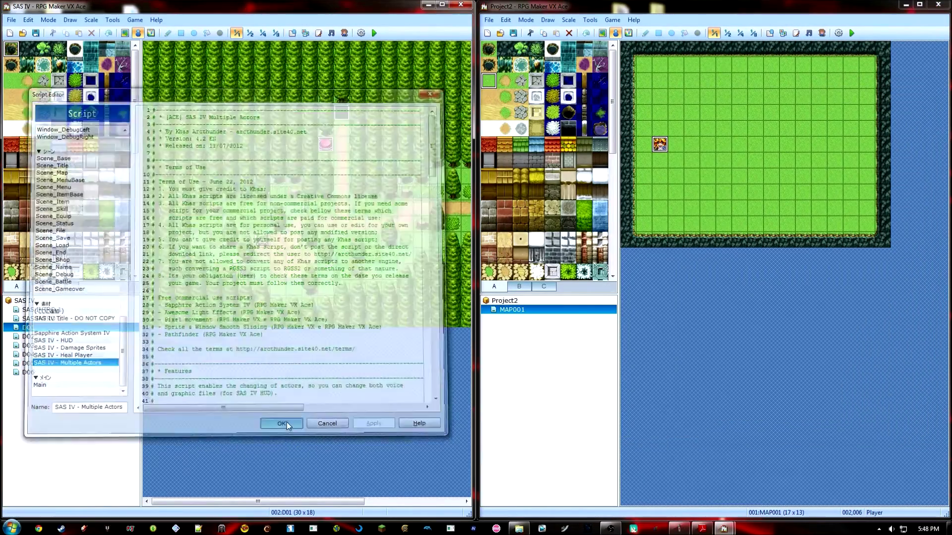
Copy the demo database's Flying Enemy into enemy slot 001 of the new project's database.
left_click(725, 136)
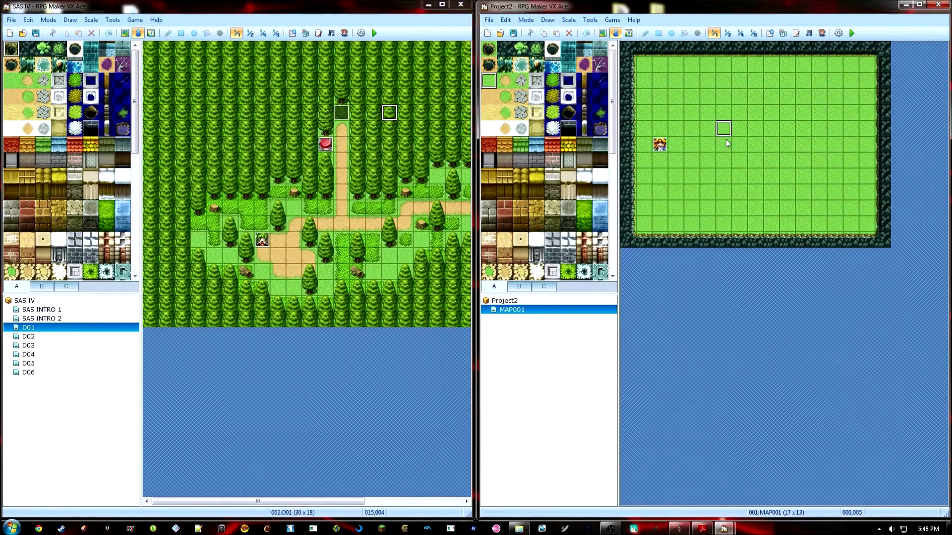
left_click(769, 33)
left_click(292, 33)
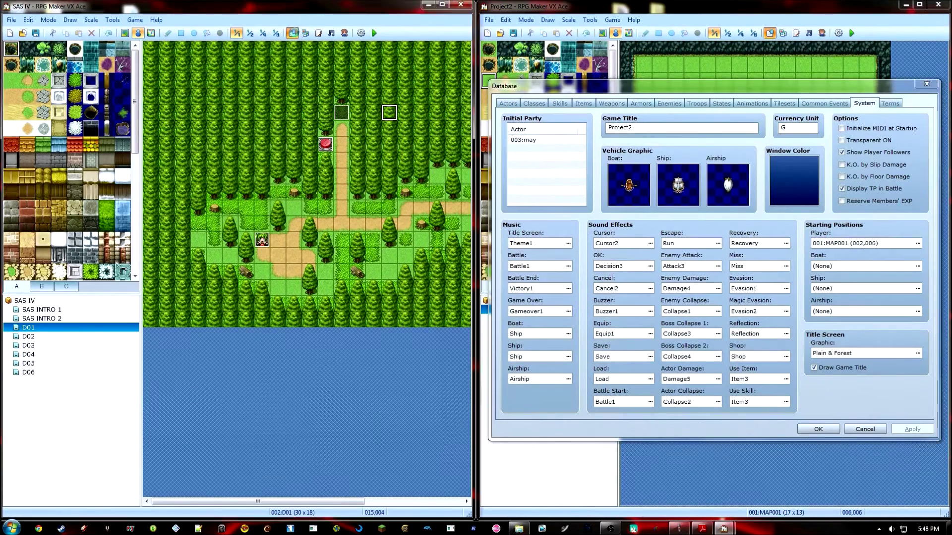
left_click(669, 104)
left_click(192, 107)
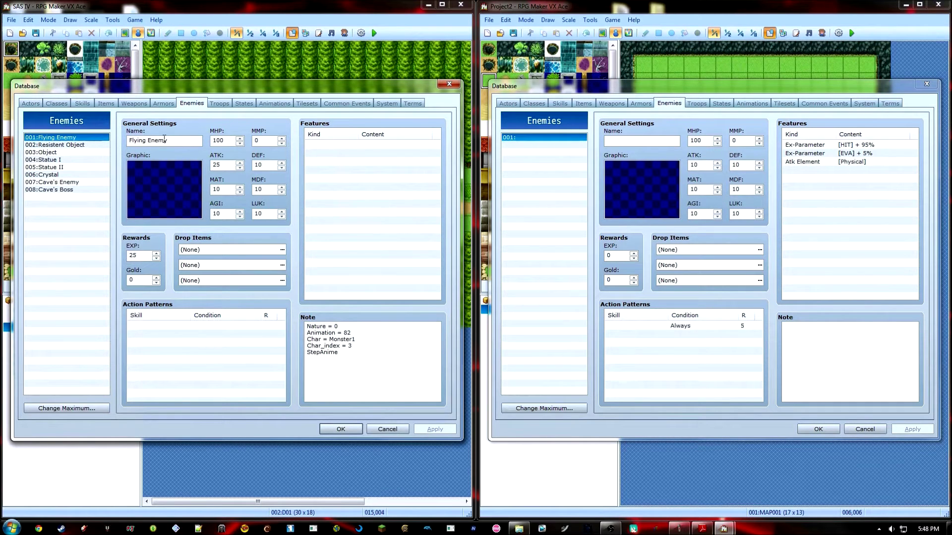
left_click(546, 148)
key("ctrl+v")
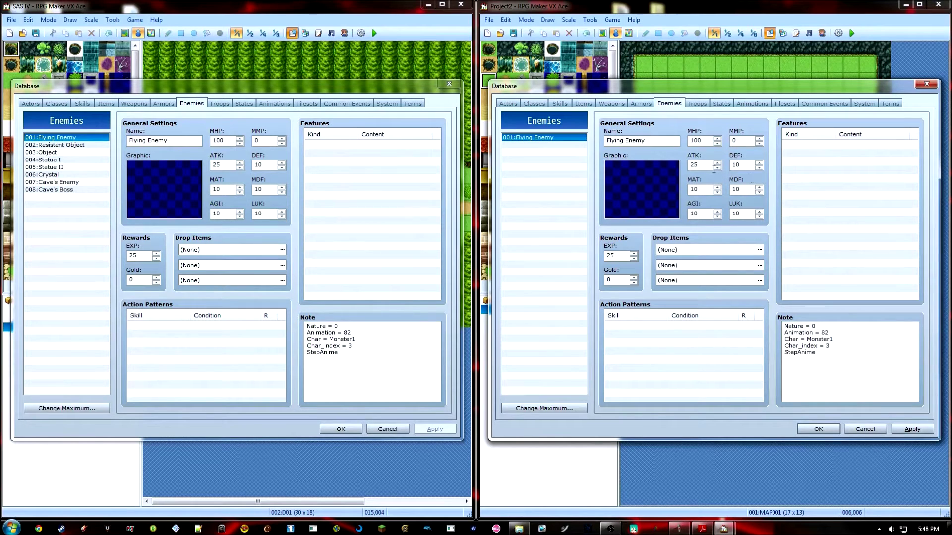
Examine the copied Flying Enemy's name and rewards, and browse the settings and notes of the demo's other enemies.
double_click(622, 255)
left_click(610, 140)
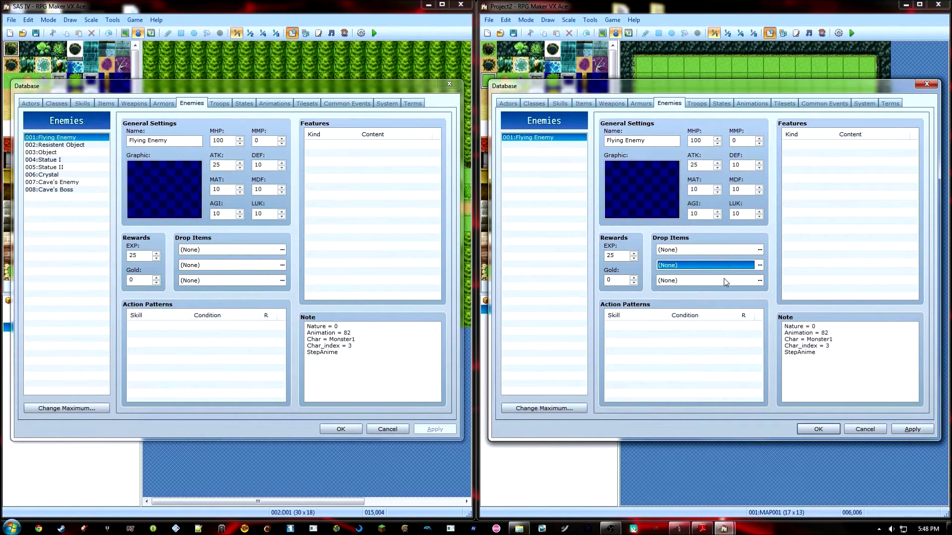
left_click(74, 148)
key("Down")
key("Down")
key("Down")
key("Down")
key("Down")
key("Up")
key("Up")
key("Up")
key("Up")
key("Up")
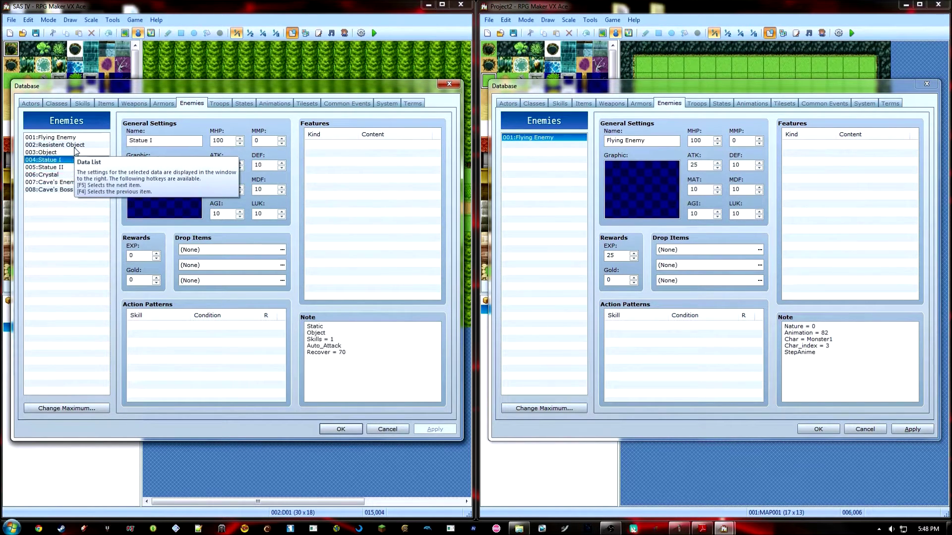
key("Up")
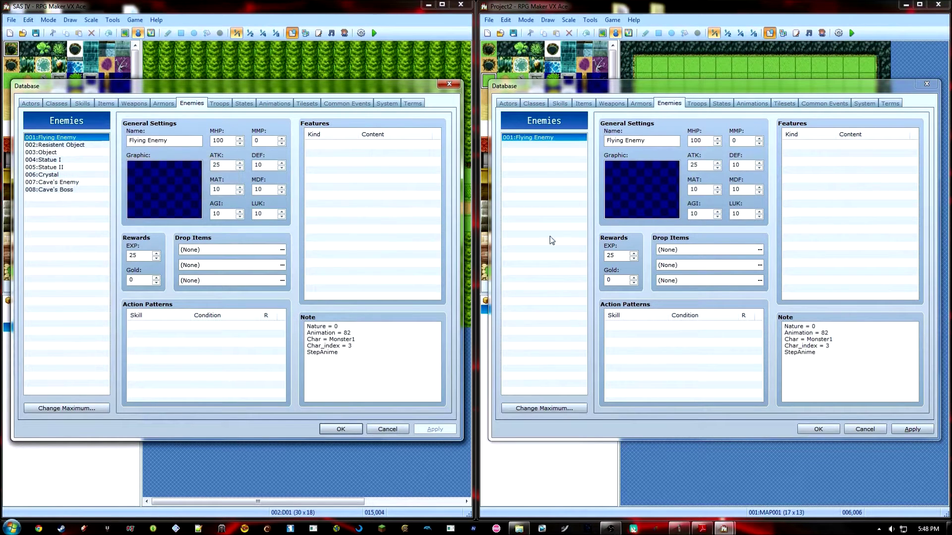
Look up the enemy note commands, especially the Nature options, in the SAS IV PDF manual in Adobe Reader and compare them with Flying Enemy's note.
left_click(723, 238)
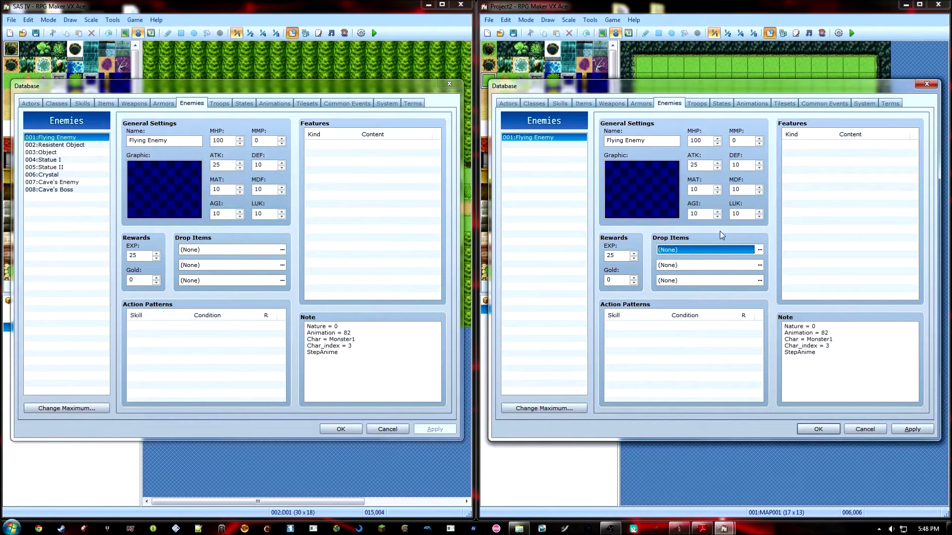
left_click(704, 325)
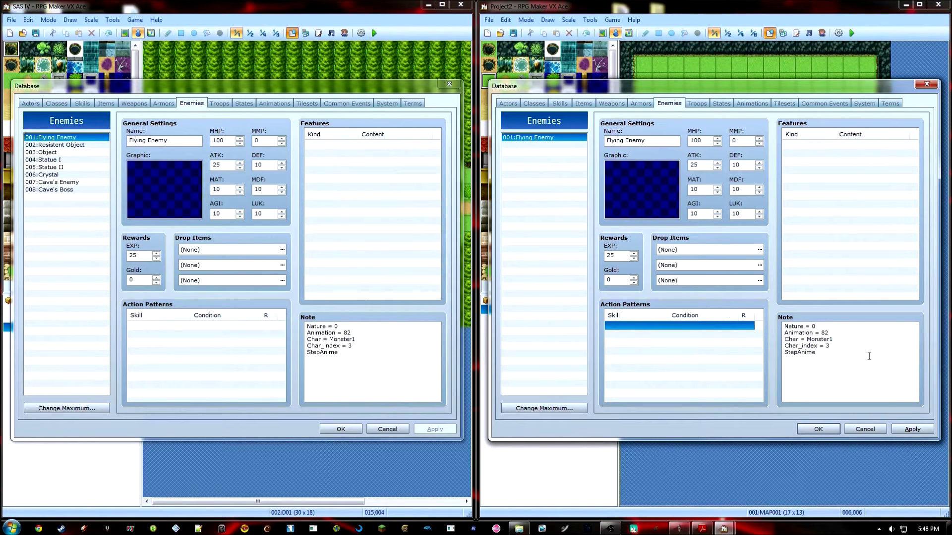
left_click(836, 340)
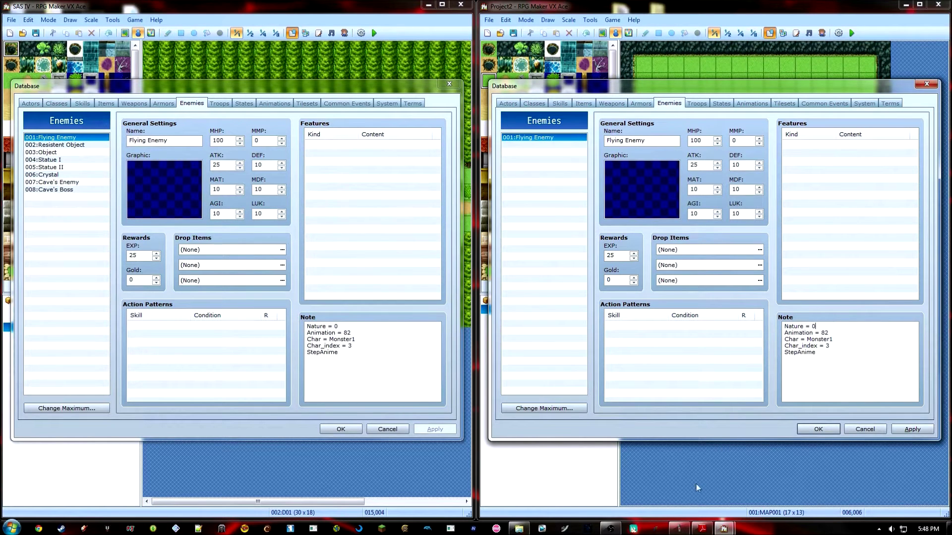
left_click(702, 528)
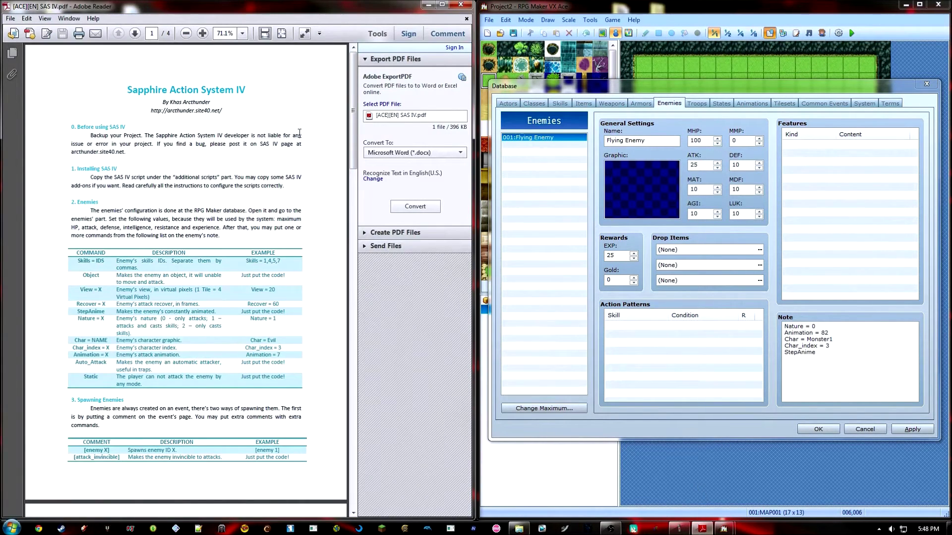
scroll(300, 133, "down", 10)
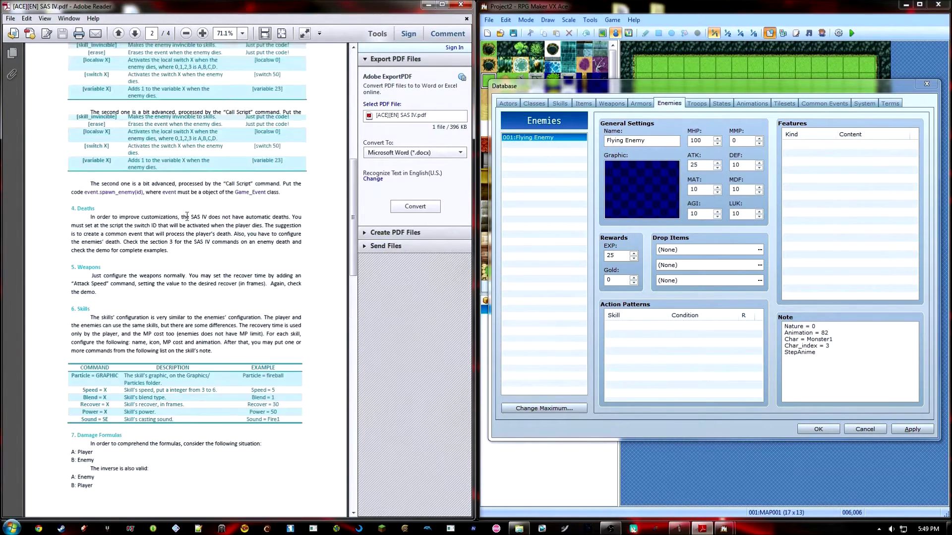
scroll(187, 217, "up", 6)
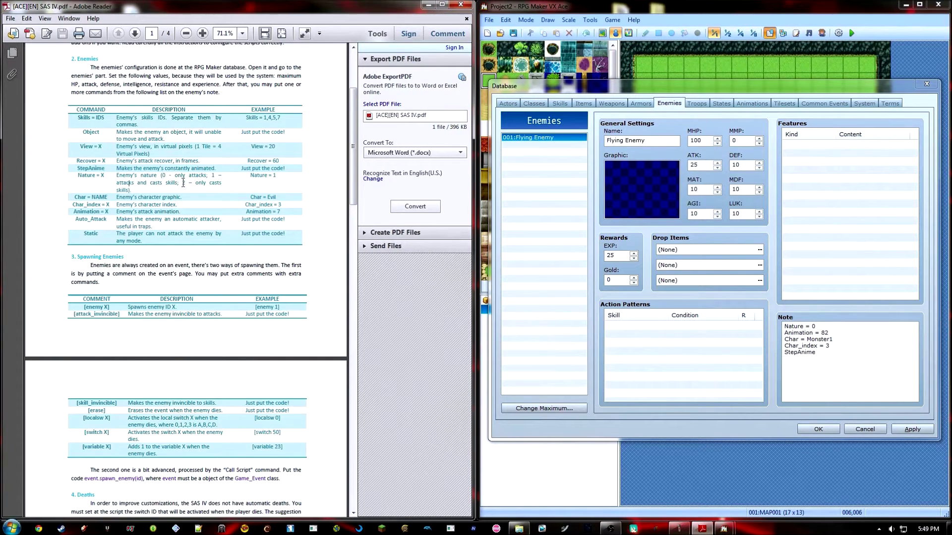
left_click_drag(164, 175, 206, 176)
left_click(207, 184)
left_click_drag(210, 175, 178, 186)
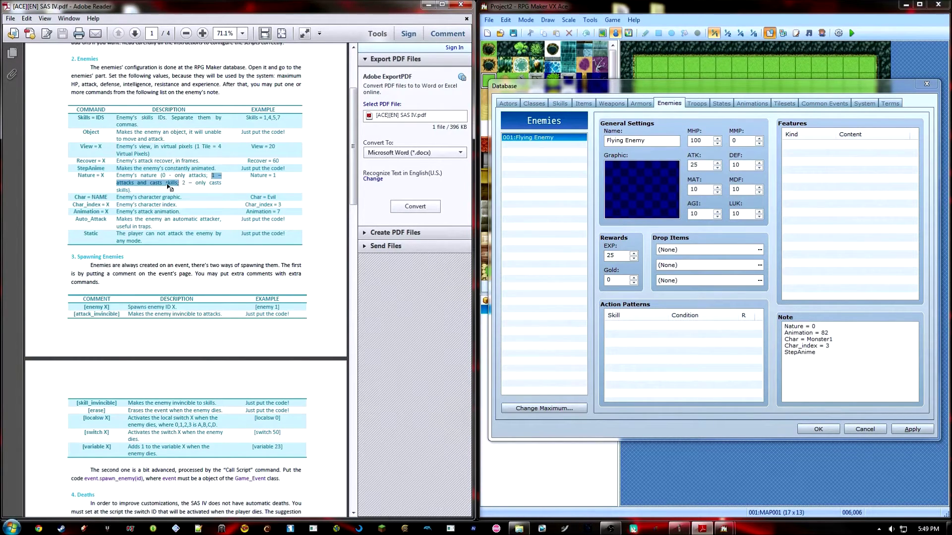
left_click(192, 190)
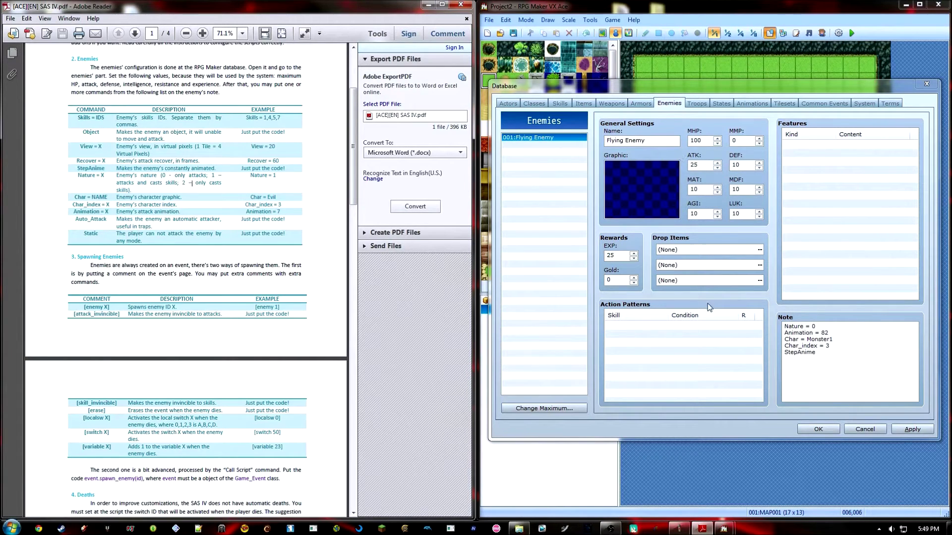
left_click(645, 327)
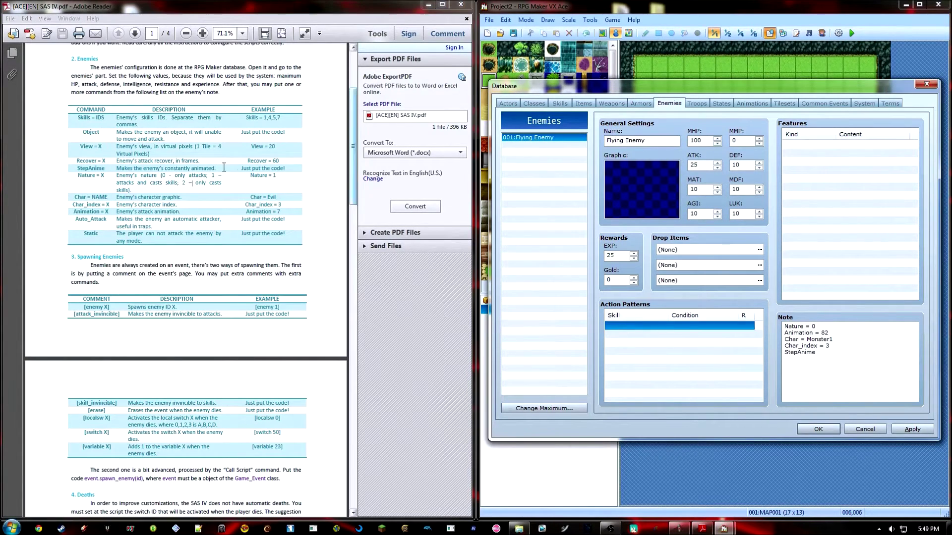
left_click(194, 185)
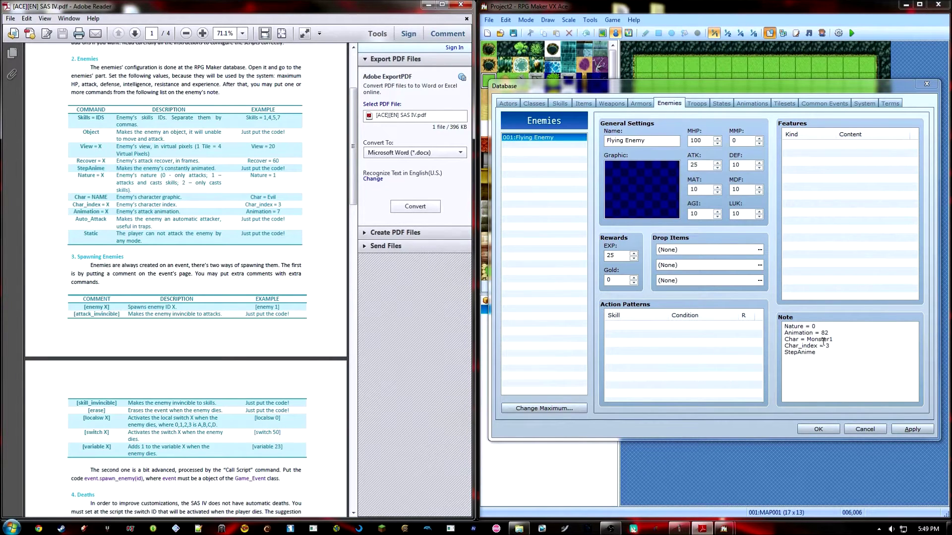
left_click(838, 335)
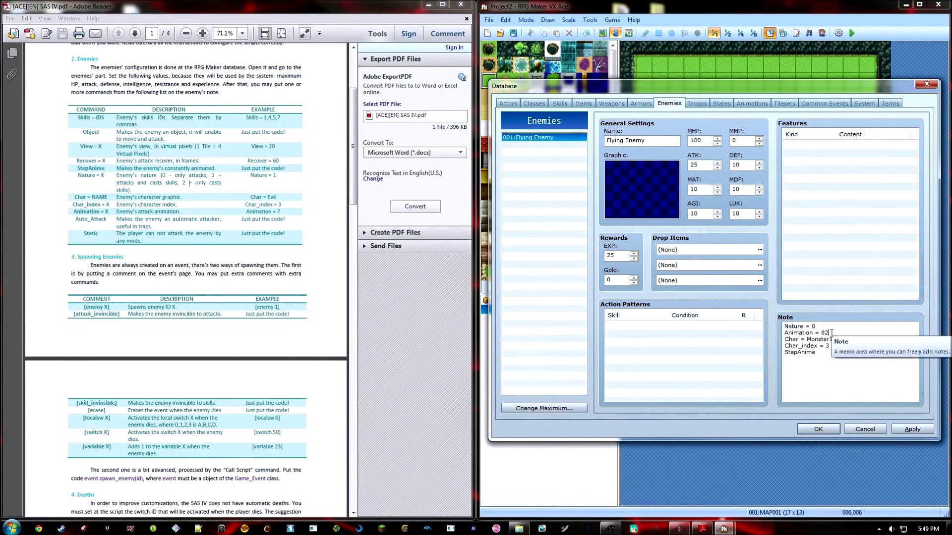
left_click(428, 4)
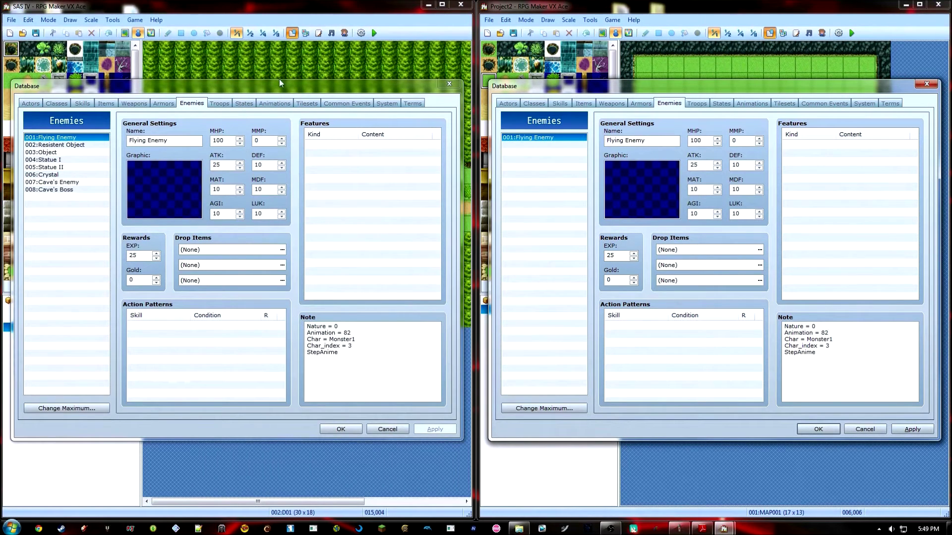
Look up animation 082, the number used in Flying Enemy's note, in the demo database's animations.
left_click(281, 105)
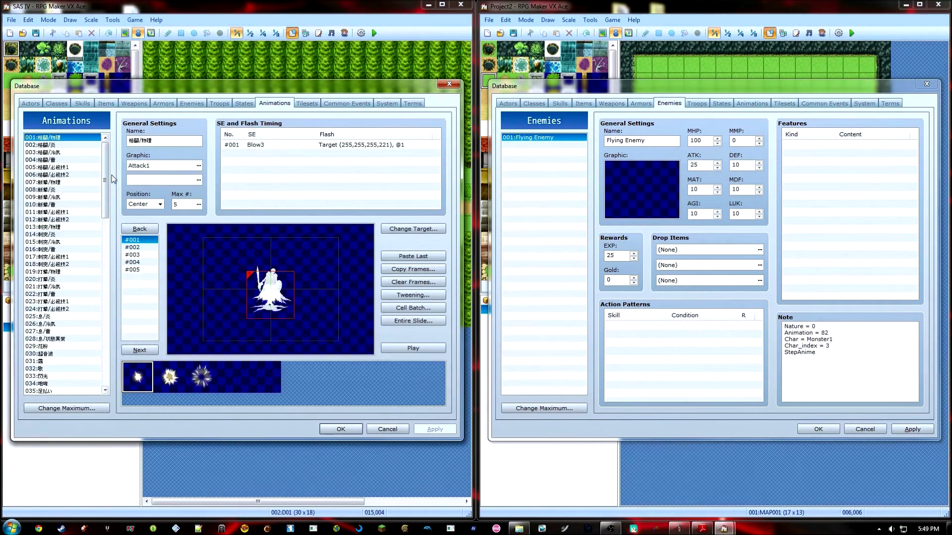
left_click_drag(106, 174, 117, 270)
left_click(52, 309)
scroll(52, 307, "down", 6)
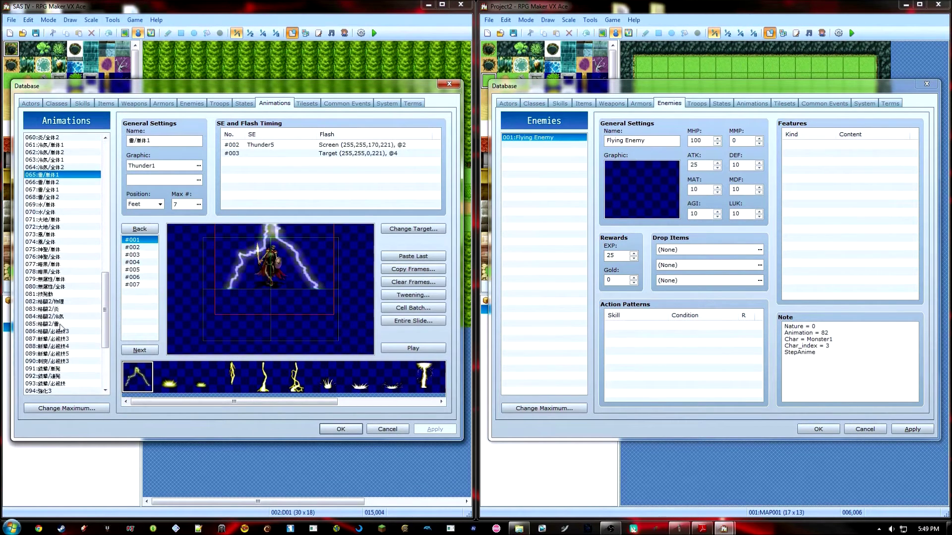
left_click(52, 302)
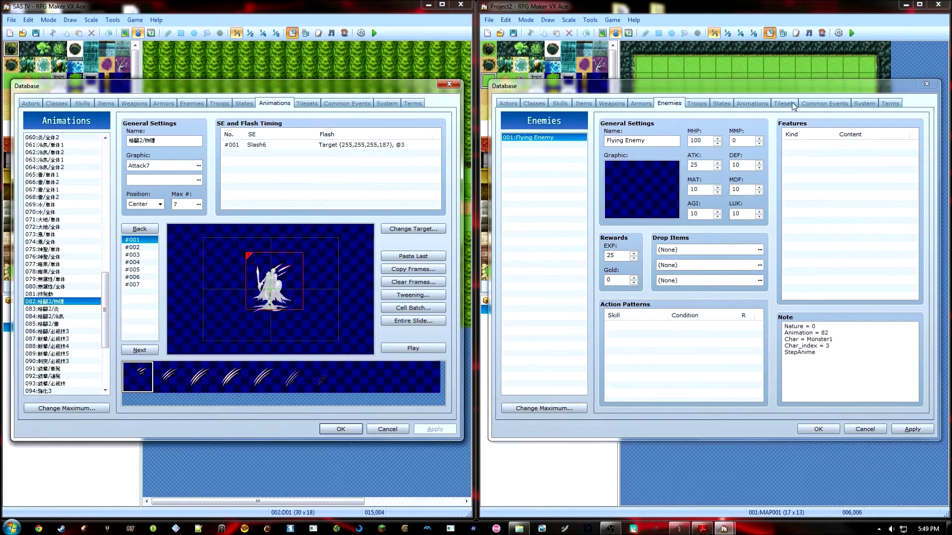
Find animation 082, Hit 2 Physical, in the new project's database and look through its animation list.
left_click(752, 103)
left_click_drag(582, 161, 581, 328)
left_click(535, 204)
left_click(540, 182)
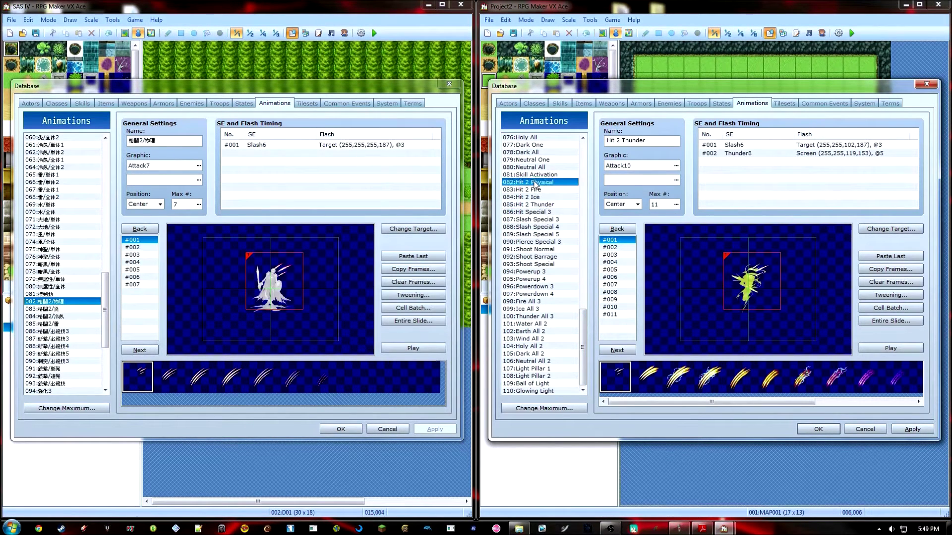
left_click_drag(582, 327, 579, 137)
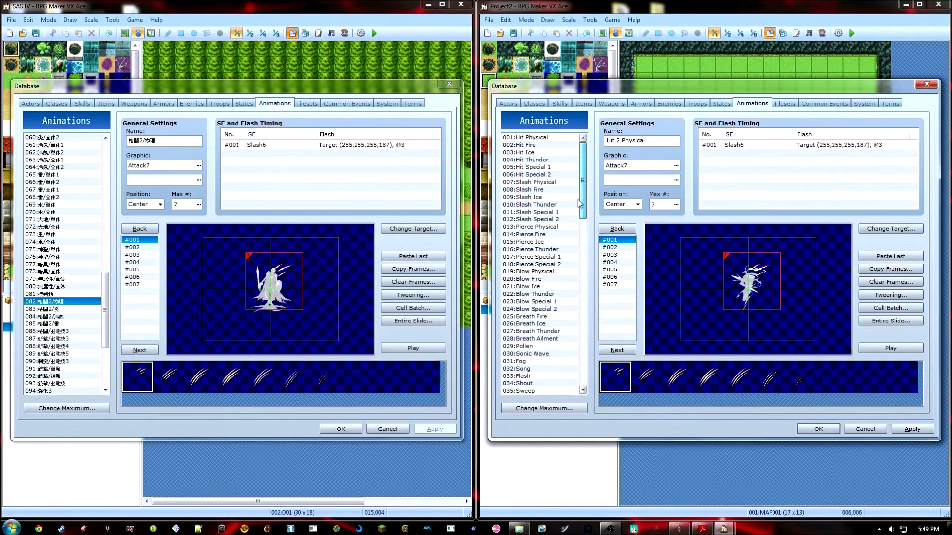
scroll(545, 287, "down", 8)
scroll(545, 287, "down", 11)
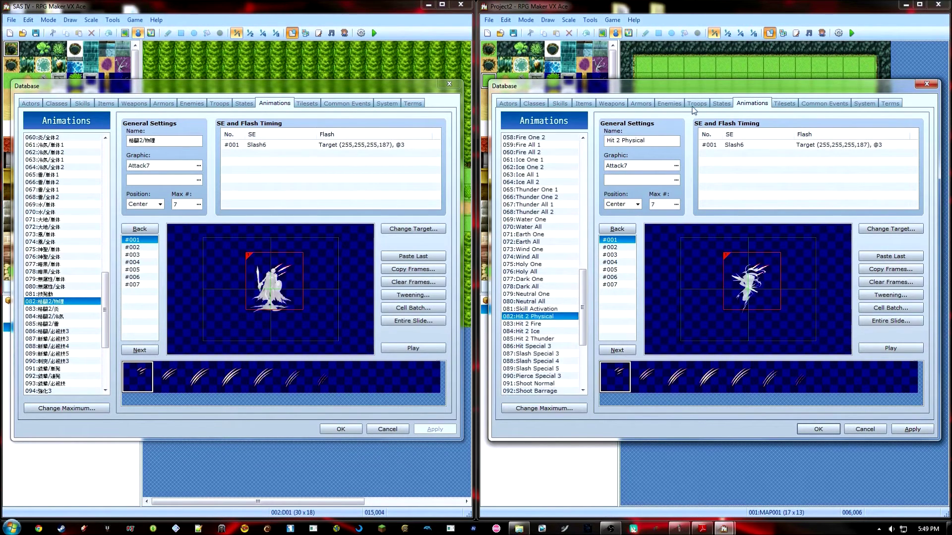
Review Flying Enemy's Animation and Char note lines in the new project's enemies, and close its database with the changes accepted.
left_click(670, 103)
left_click(641, 103)
left_click(669, 103)
left_click(841, 336)
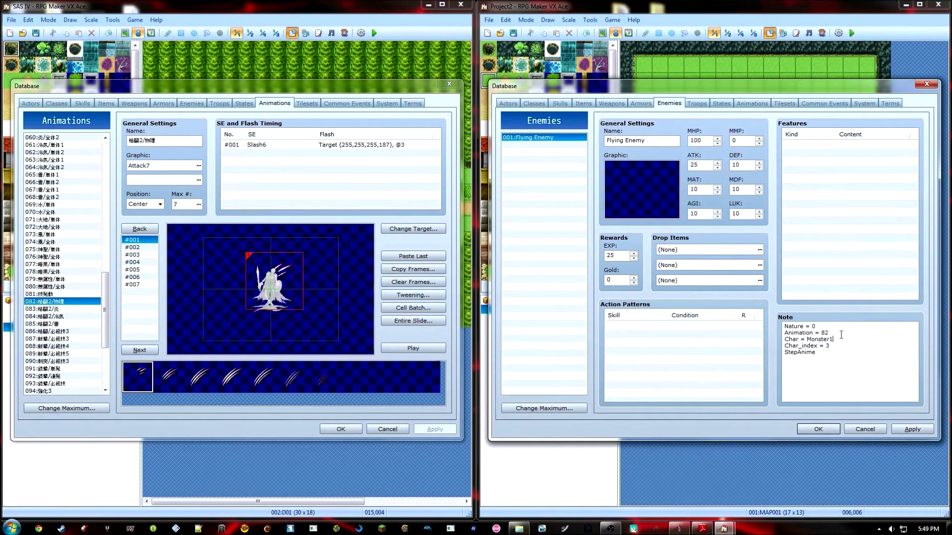
key("Up")
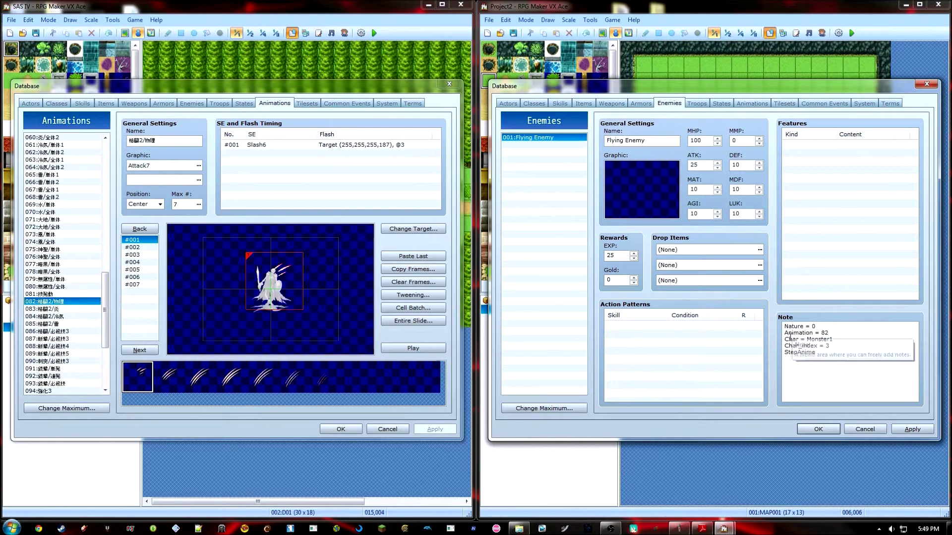
left_click(847, 339)
left_click(829, 430)
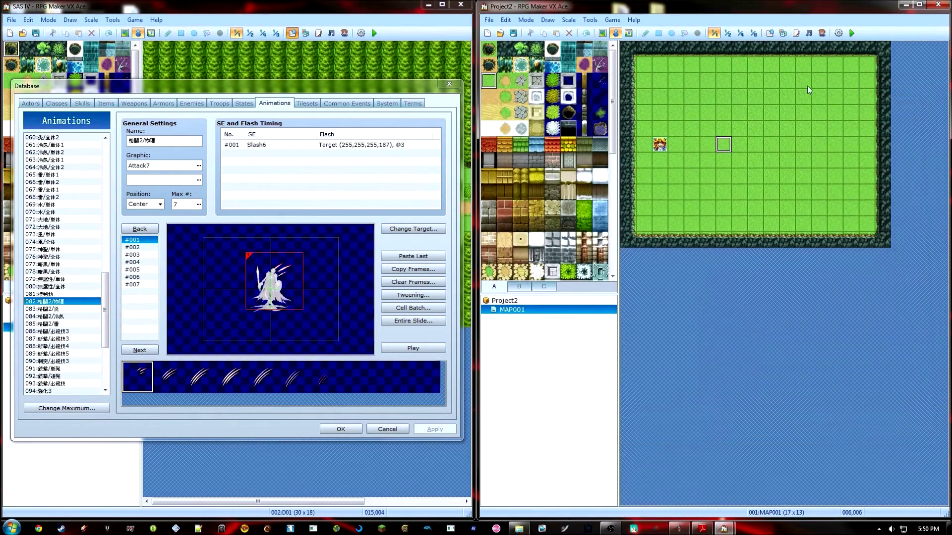
Preview the Monster1 sheet from Graphics/Characters in the new project's Resource Manager, and compare it with the Char_index in the demo's Flying Enemy note.
left_click(783, 33)
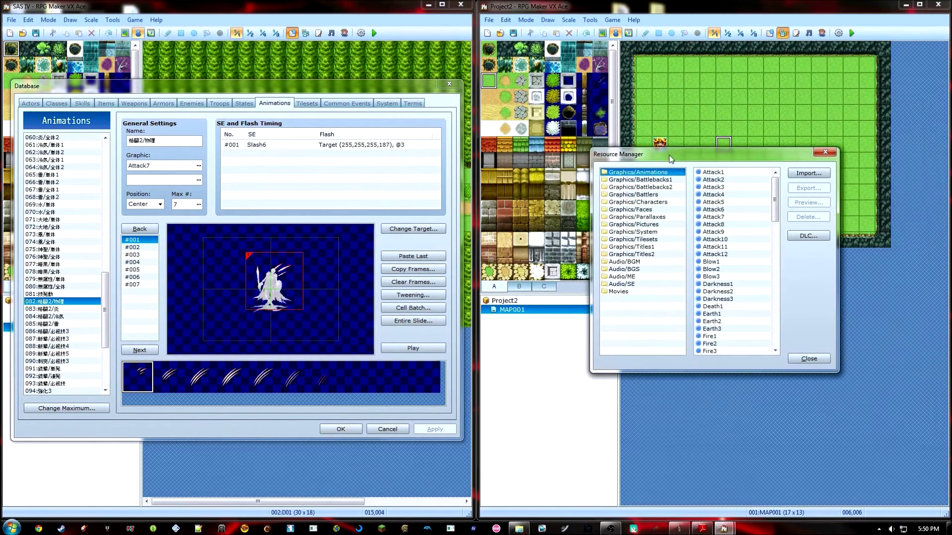
left_click(649, 203)
scroll(760, 218, "down", 4)
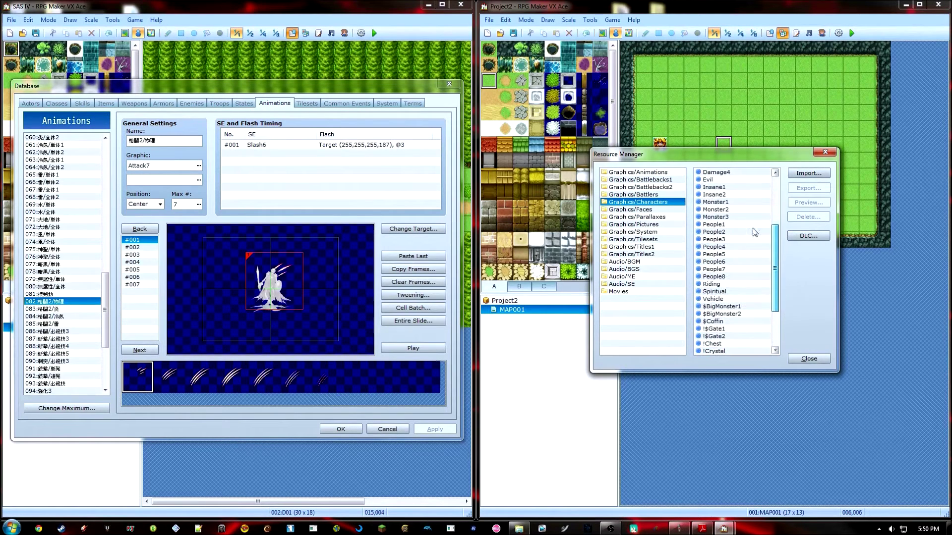
left_click(730, 203)
left_click(808, 203)
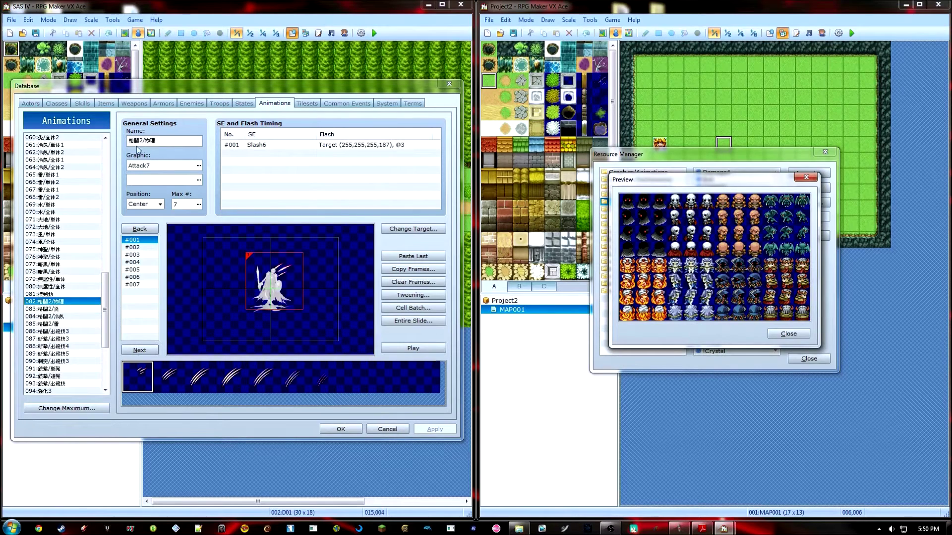
left_click(191, 103)
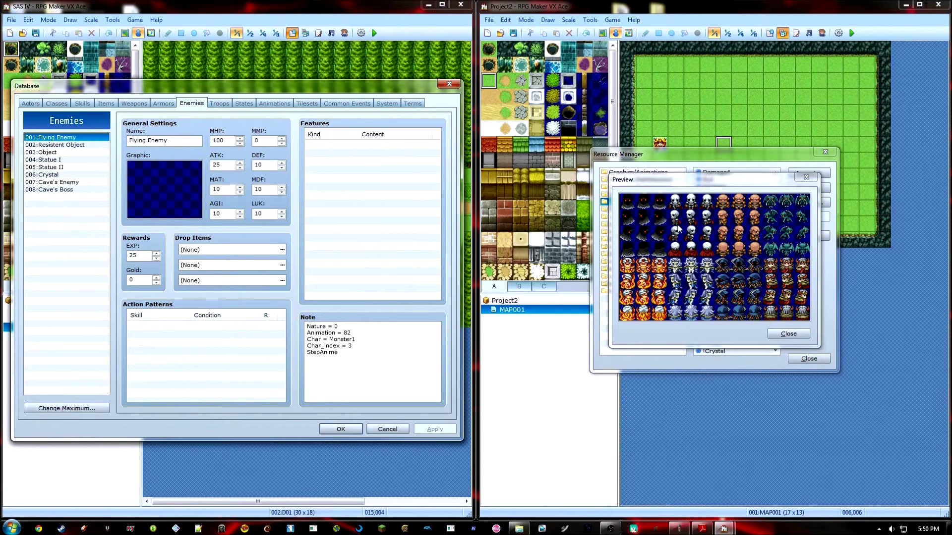
left_click(642, 228)
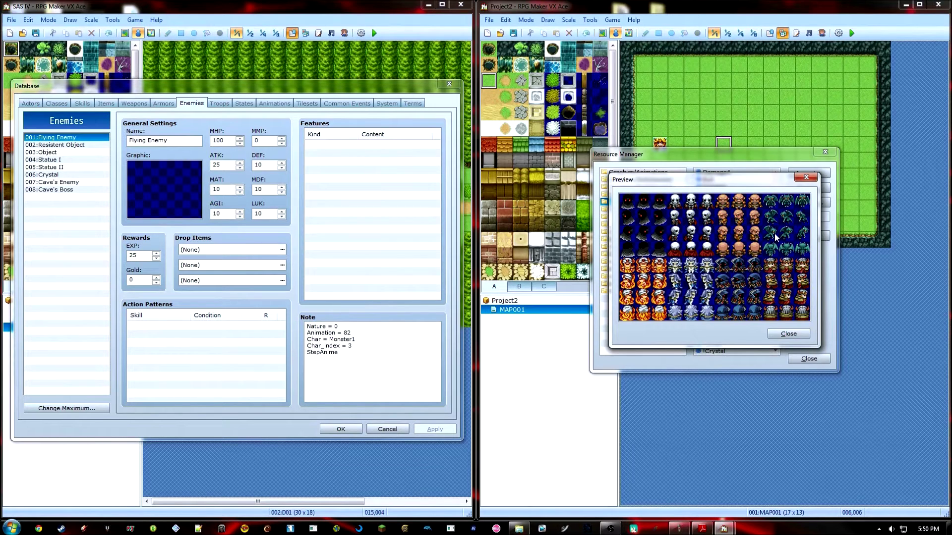
left_click(788, 334)
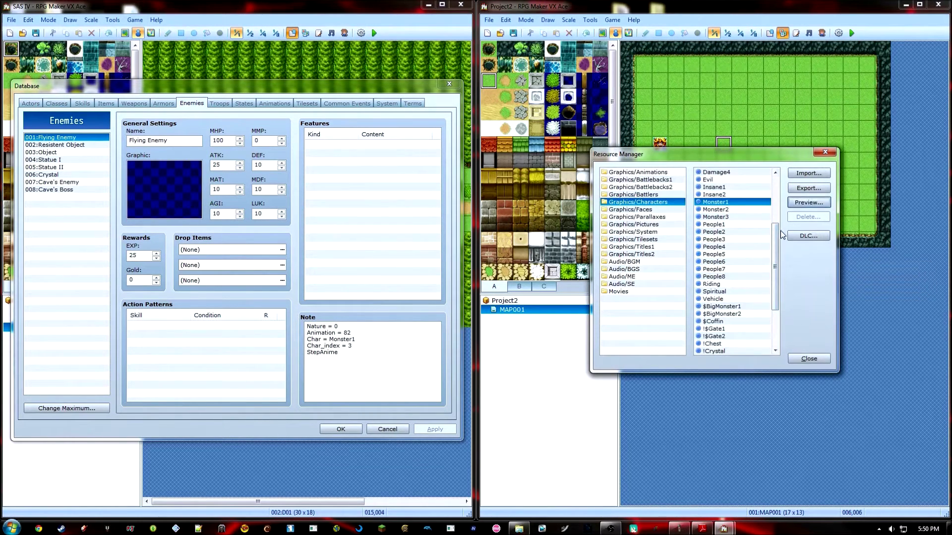
Preview the Monster1 character sheet again, and close the preview and the Resource Manager.
scroll(776, 307, "up", 2)
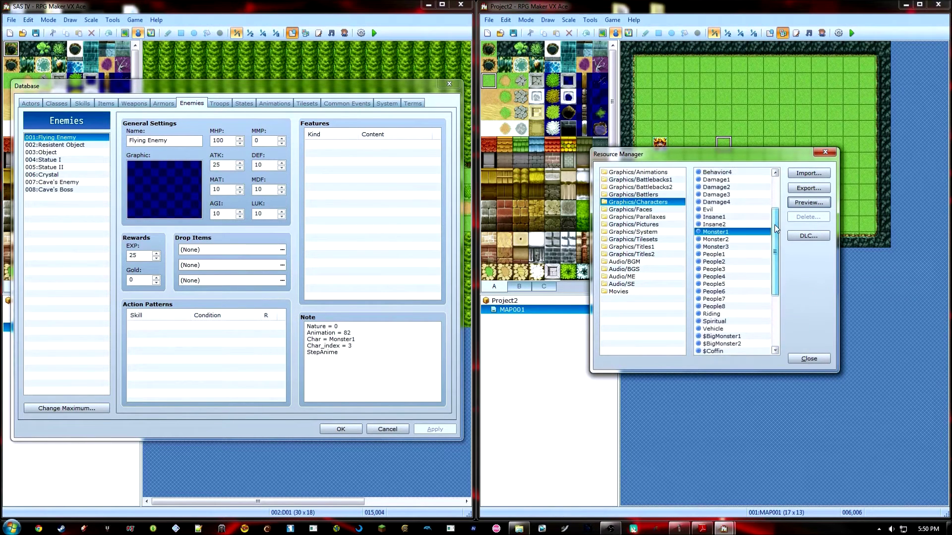
left_click(727, 240)
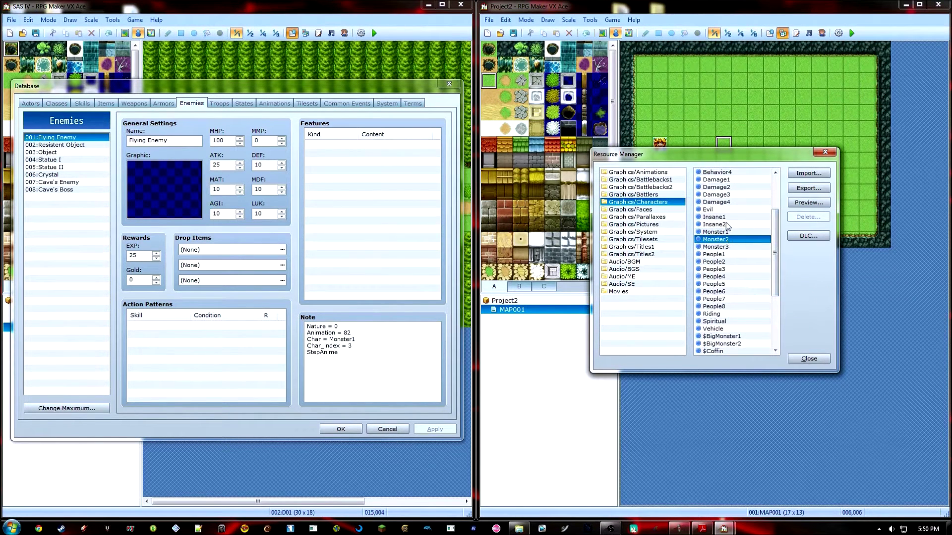
left_click(809, 203)
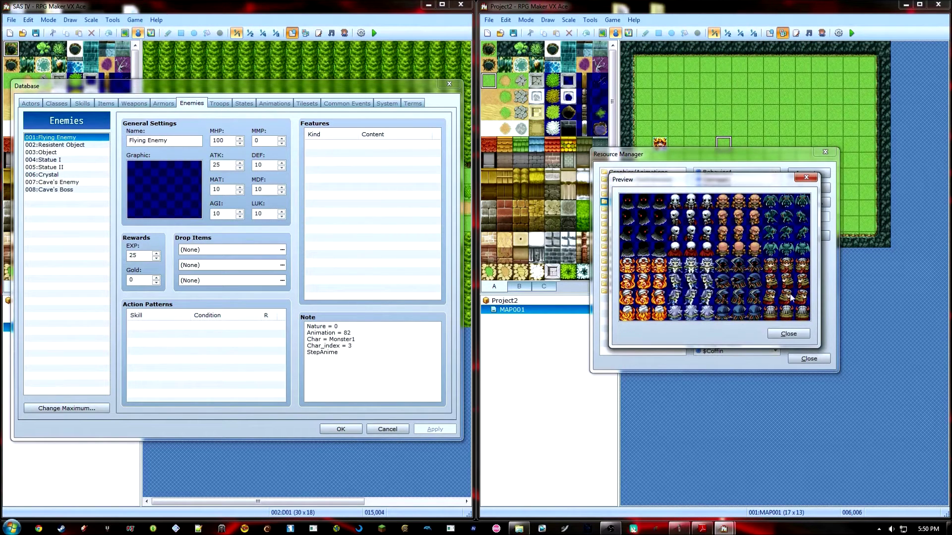
left_click(788, 334)
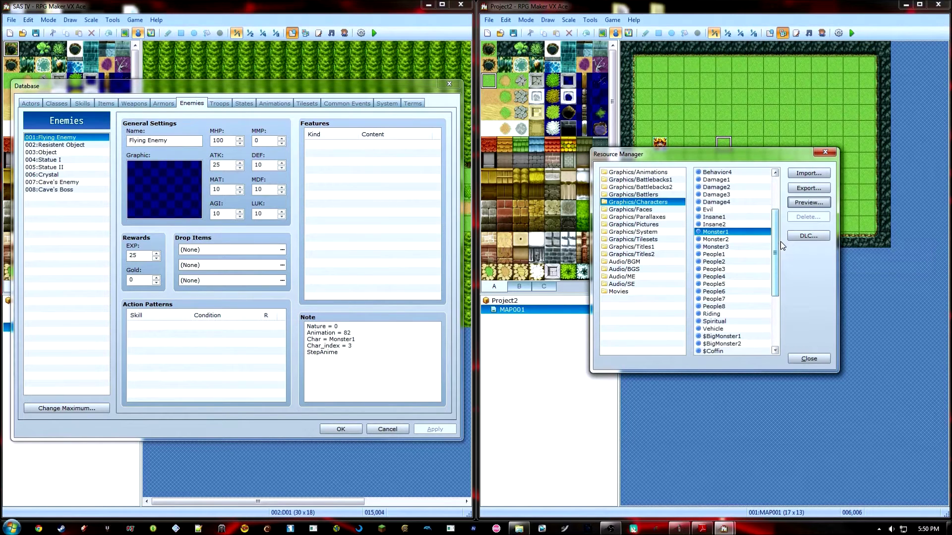
left_click(819, 359)
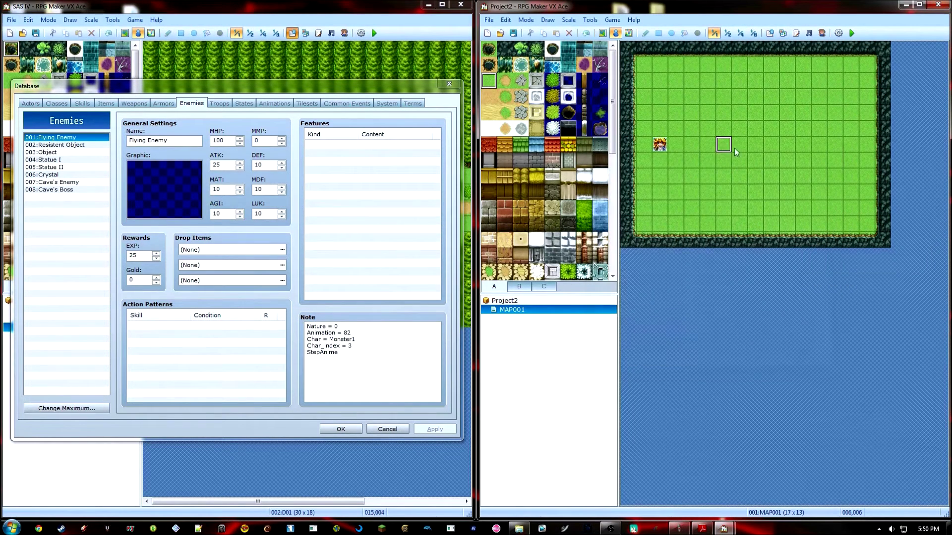
Reopen the new project's database and compare its weapons and skills with those in the demo database.
left_click(770, 32)
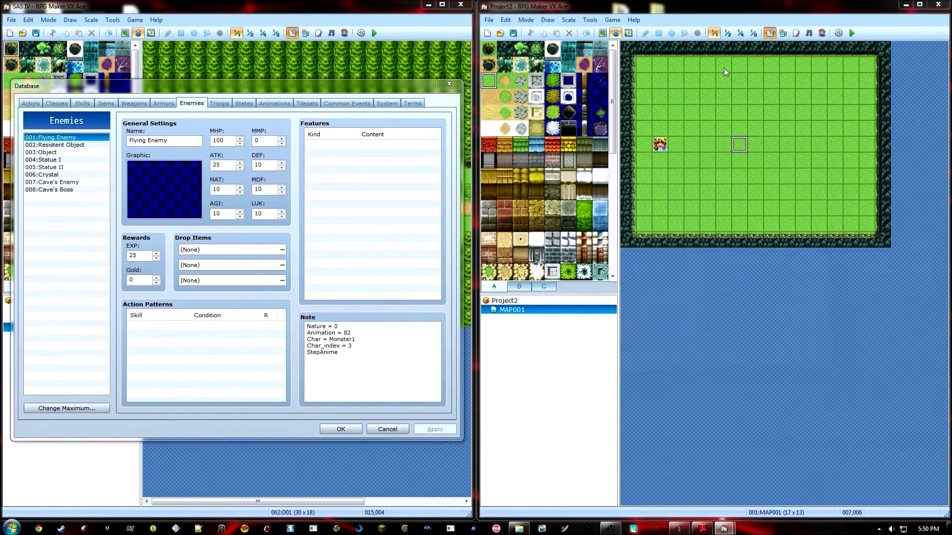
left_click(830, 354)
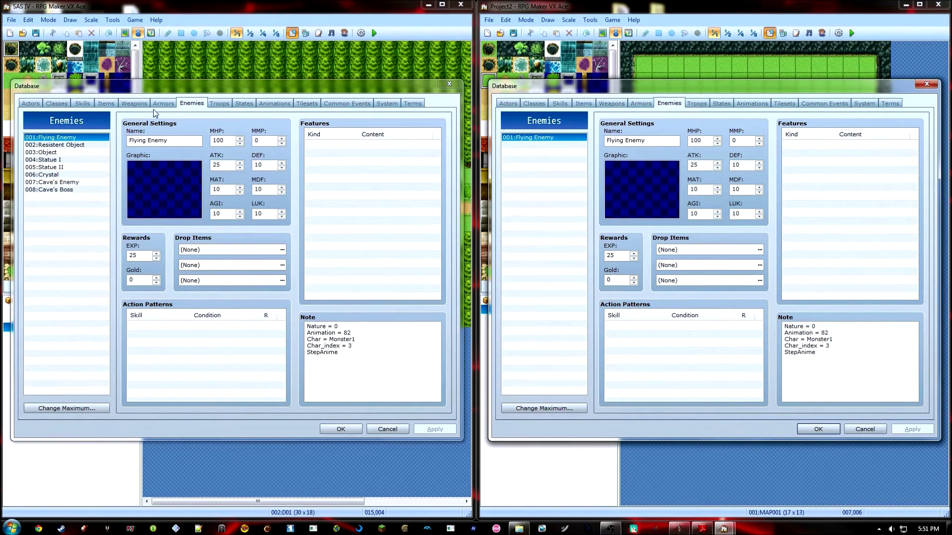
left_click(134, 103)
left_click(612, 104)
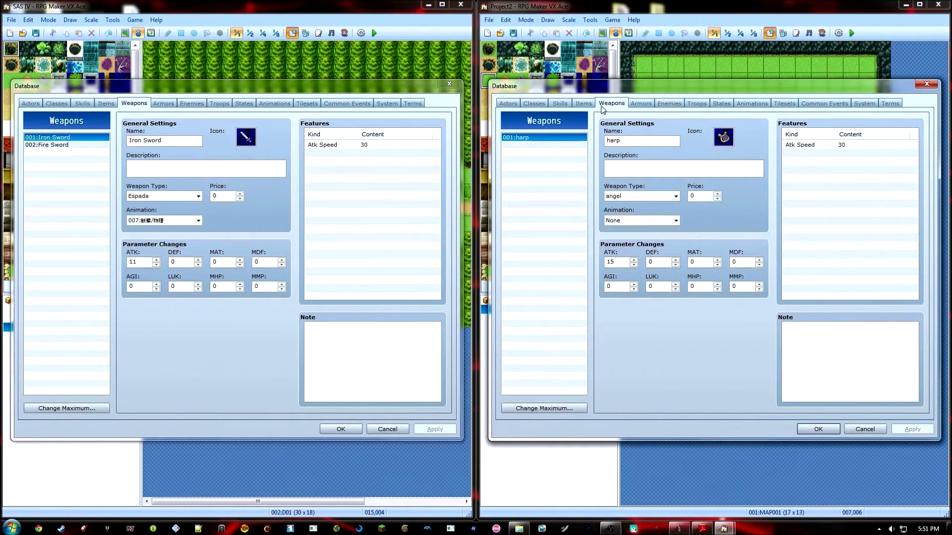
left_click(559, 104)
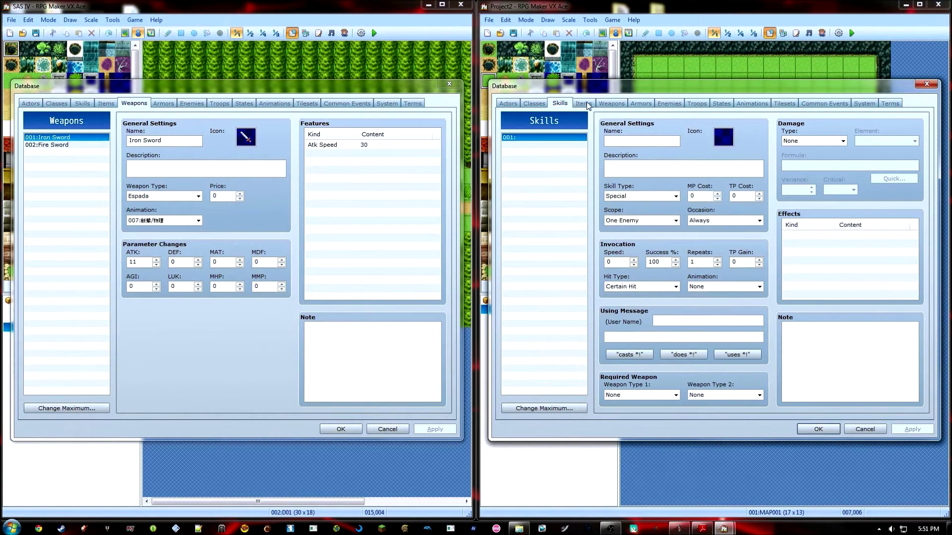
left_click(584, 103)
left_click(559, 103)
left_click(82, 103)
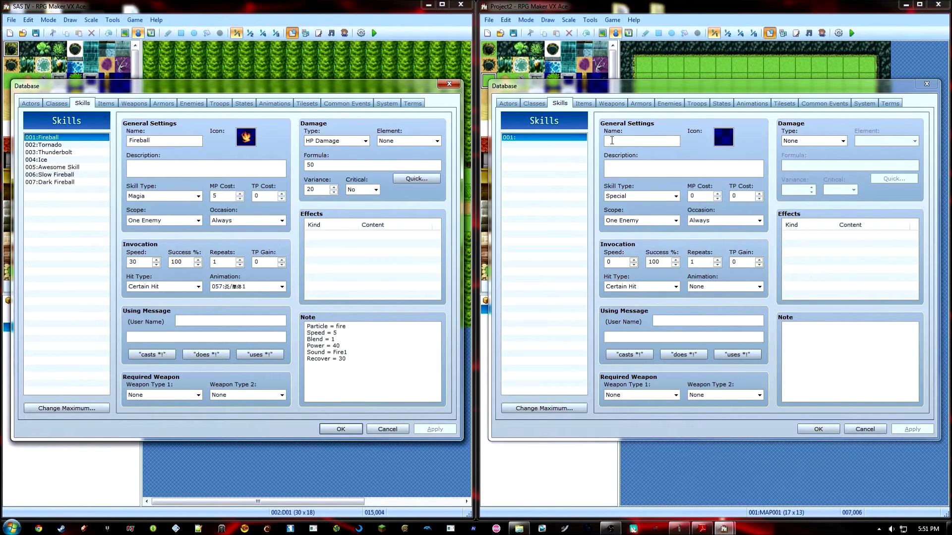
Copy the demo database's Fireball skill into skill slot 001 of the new project's database.
left_click(64, 145)
left_click(64, 138)
left_click(546, 185)
key("ctrl+v")
Raise the new project's skill maximum to 2 and copy the demo's Tornado skill into slot 002.
left_click(563, 412)
type("2")
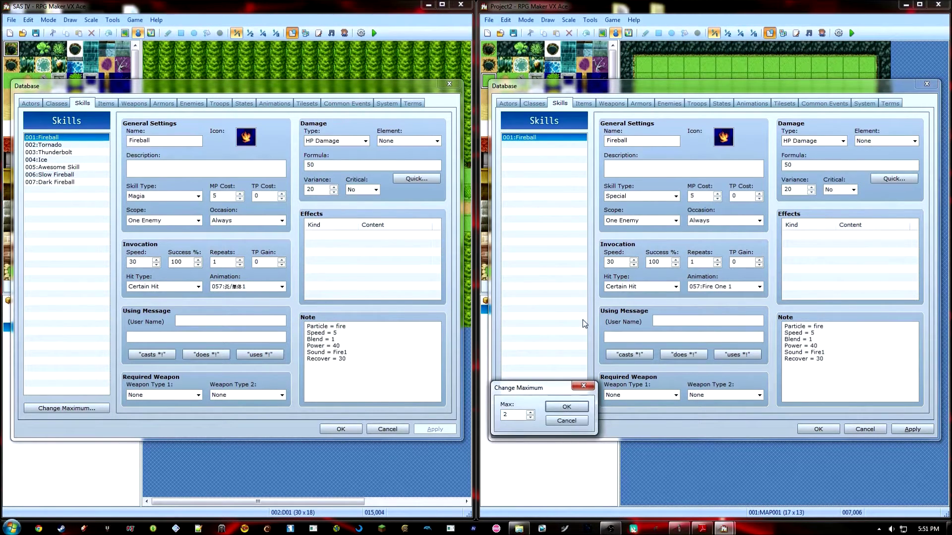
key("Return")
left_click(64, 144)
key("ctrl+c")
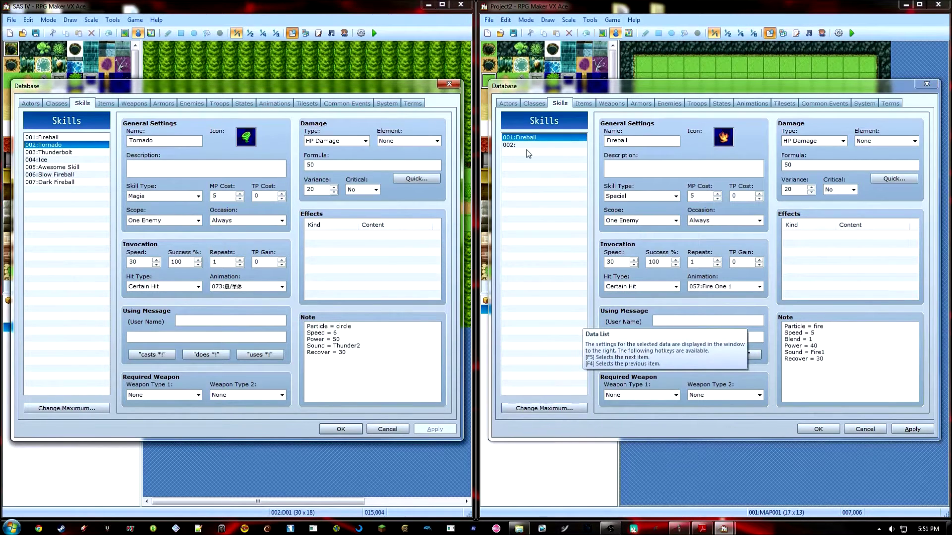
left_click(527, 146)
key("ctrl+v")
Check the animation setting of the new project's Fireball, and view Tornado's animation 073 in the demo database before returning to its skills.
left_click(585, 139)
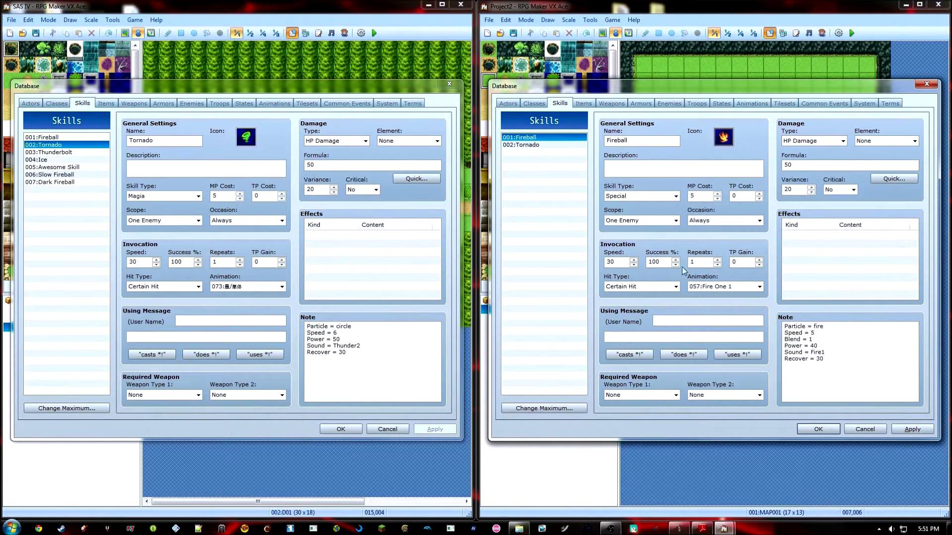
left_click(759, 287)
left_click(759, 287)
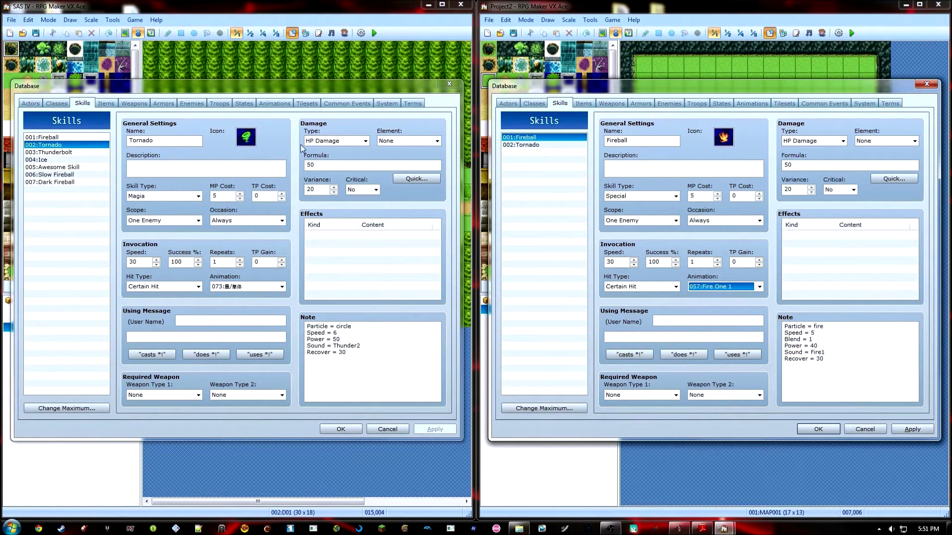
left_click(274, 103)
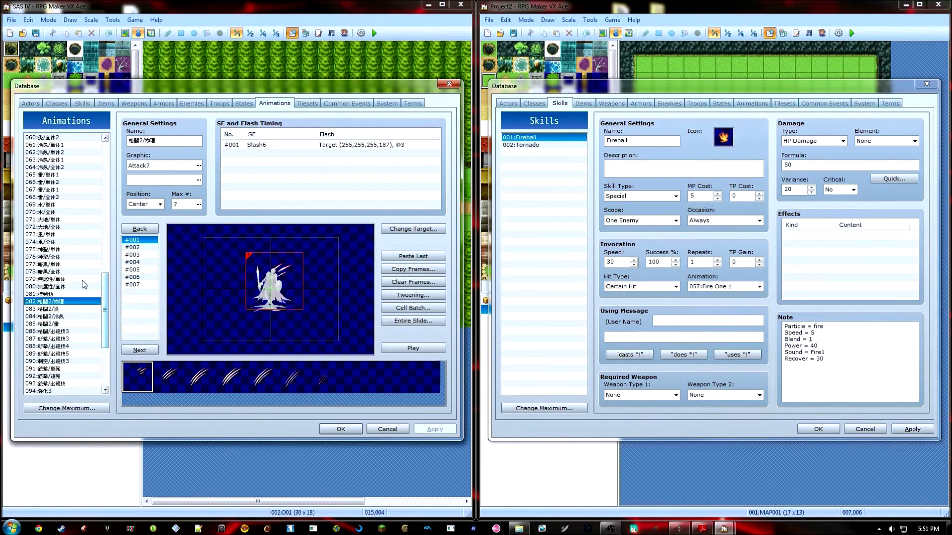
left_click(56, 234)
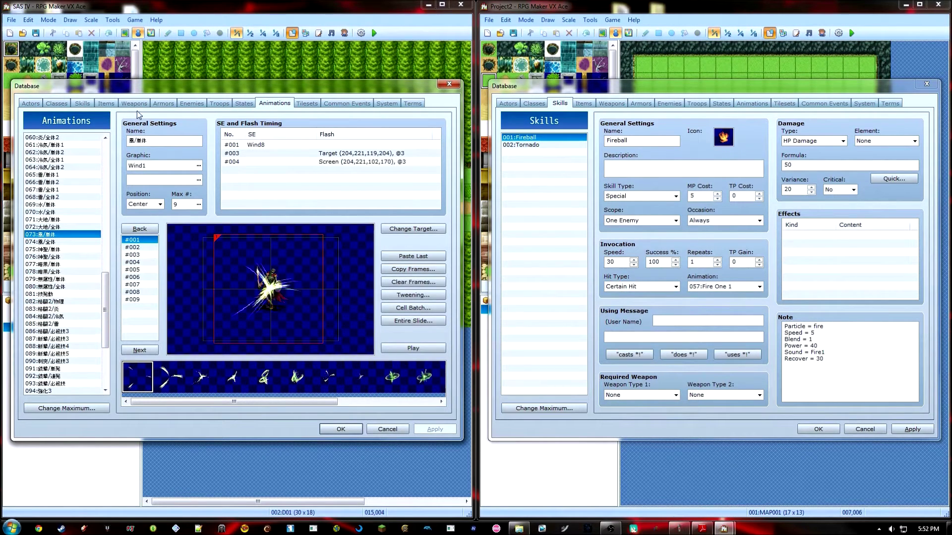
left_click(156, 105)
left_click(112, 106)
left_click(130, 103)
left_click(82, 103)
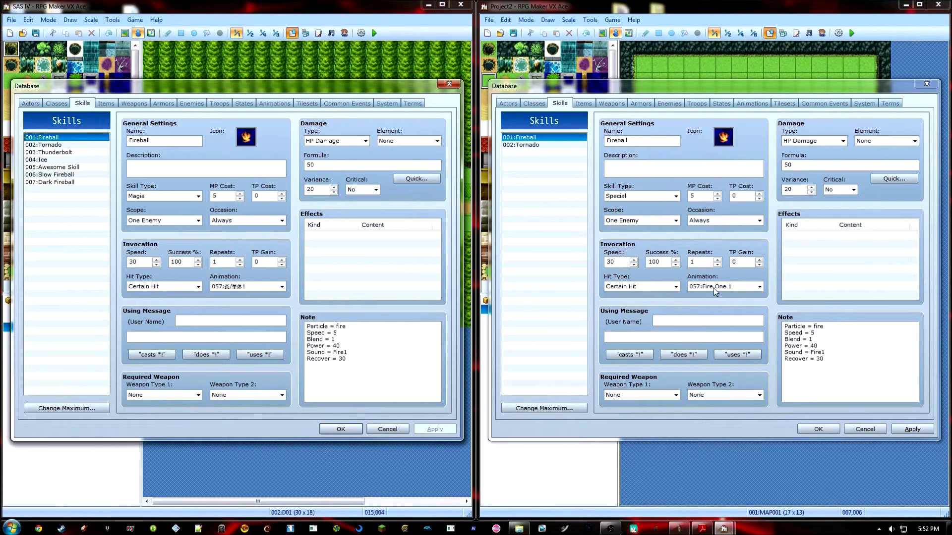
Find animation 057, Fire One 1, in the new project's database and play it.
left_click(751, 117)
left_click(752, 103)
left_click(540, 204)
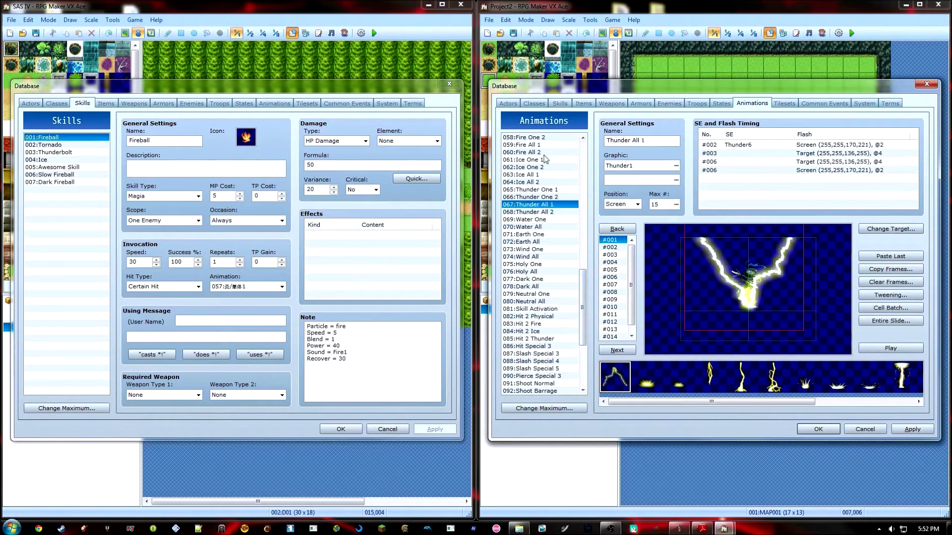
scroll(545, 168, "up", 2)
left_click(545, 174)
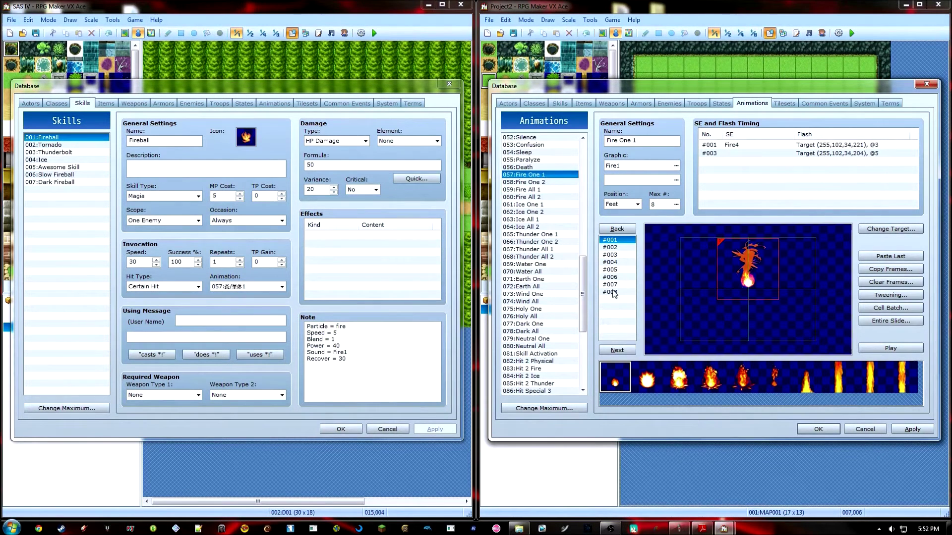
left_click(885, 349)
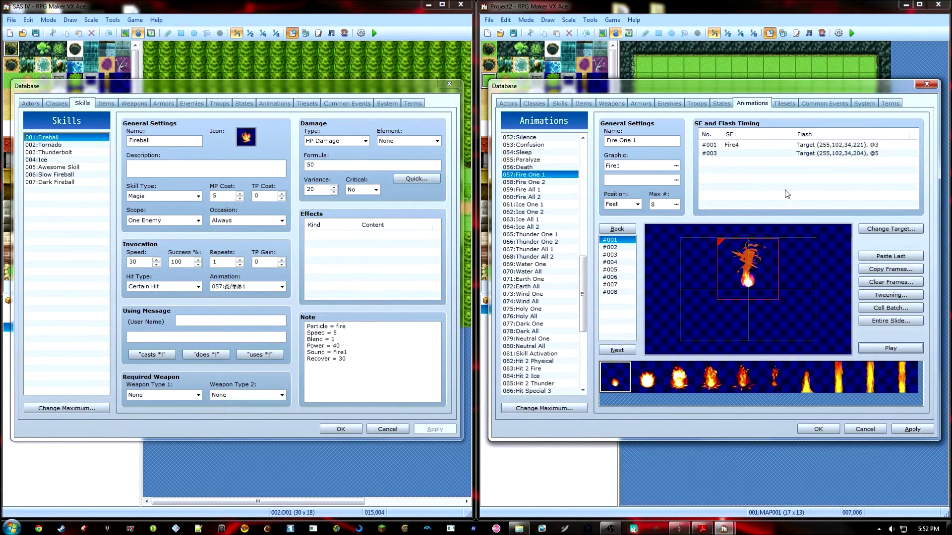
Return to the new project's Fireball skill and review the particle and speed commands in its note.
left_click(669, 104)
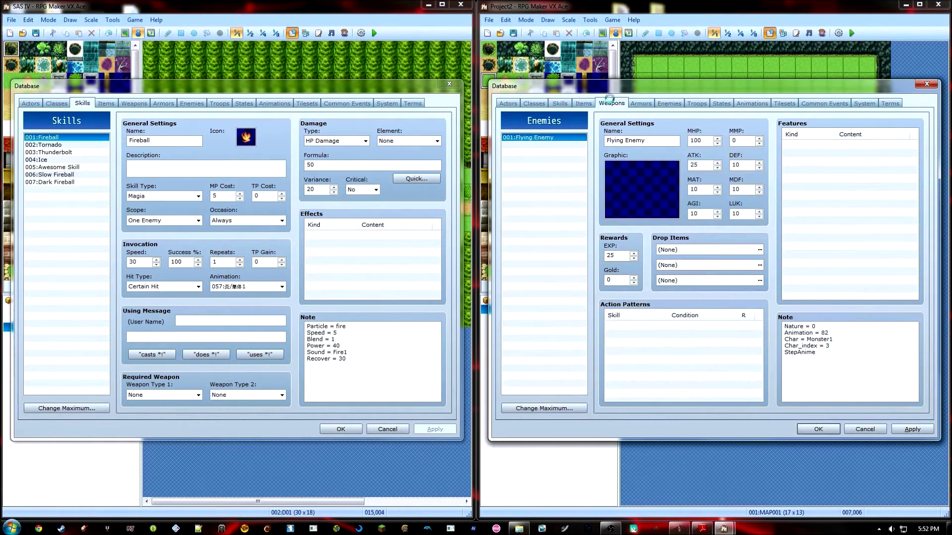
key("Left")
key("Left")
left_click(843, 323)
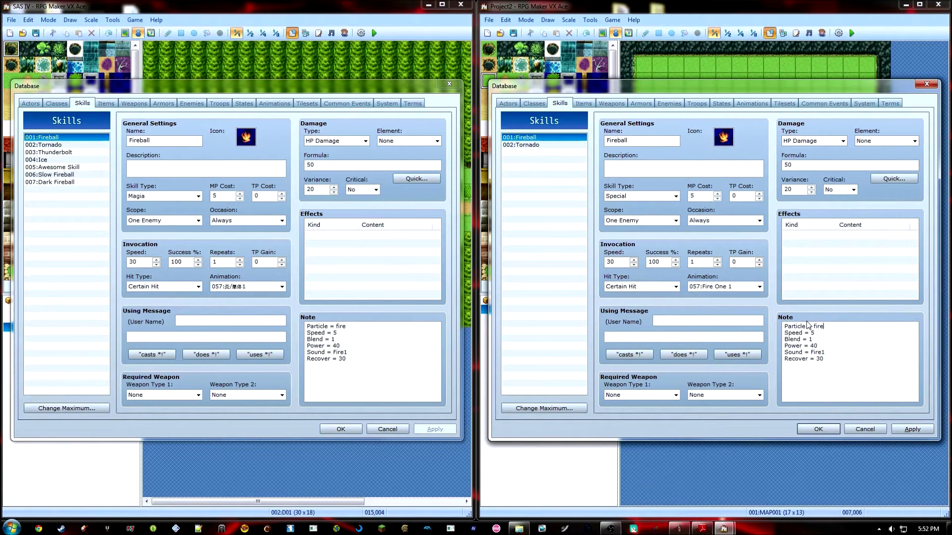
left_click(863, 331)
left_click(846, 328)
Switch to the file explorer and open Project2's Graphics\Particles folder.
left_click(519, 529)
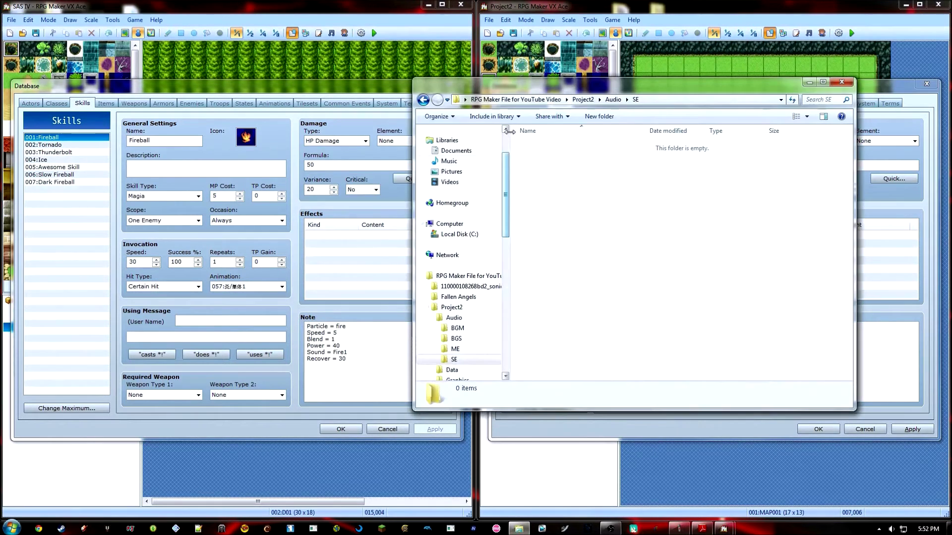
left_click(422, 100)
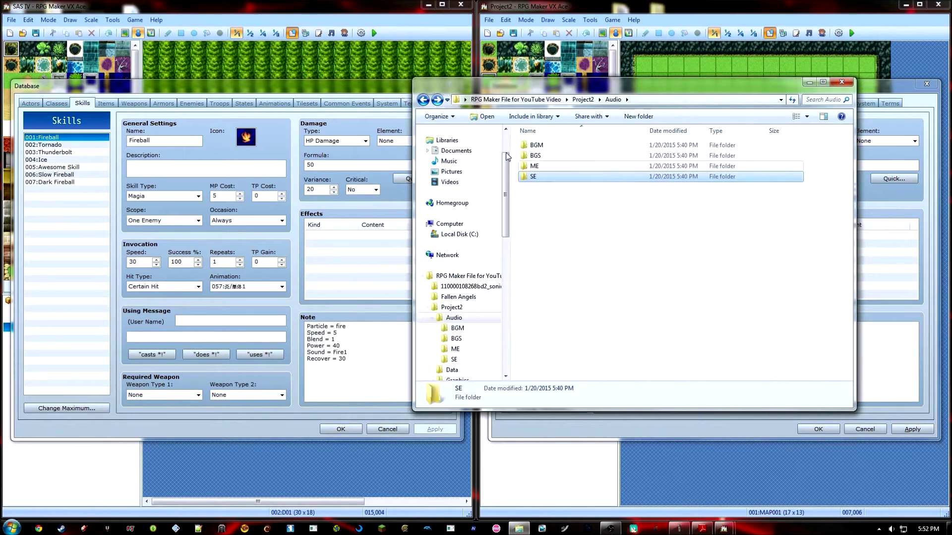
key("BackSpace")
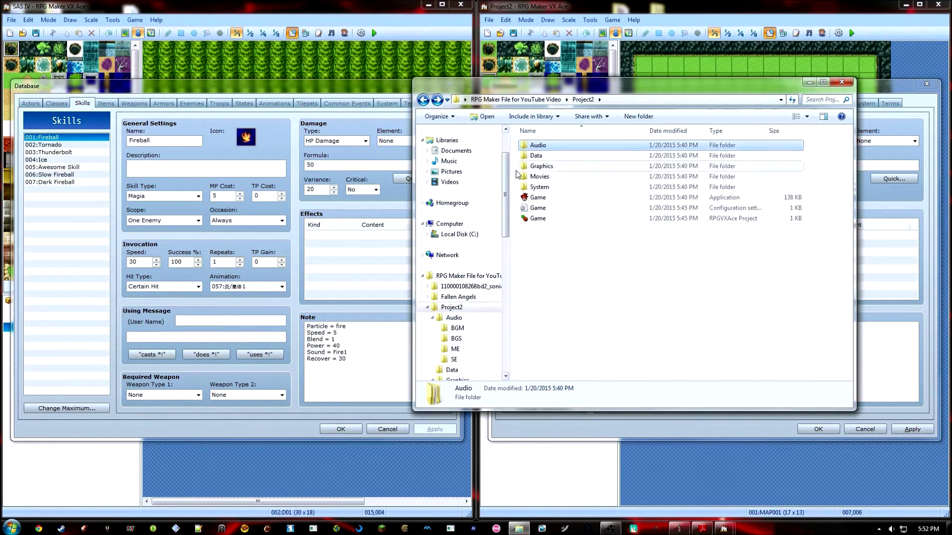
double_click(545, 166)
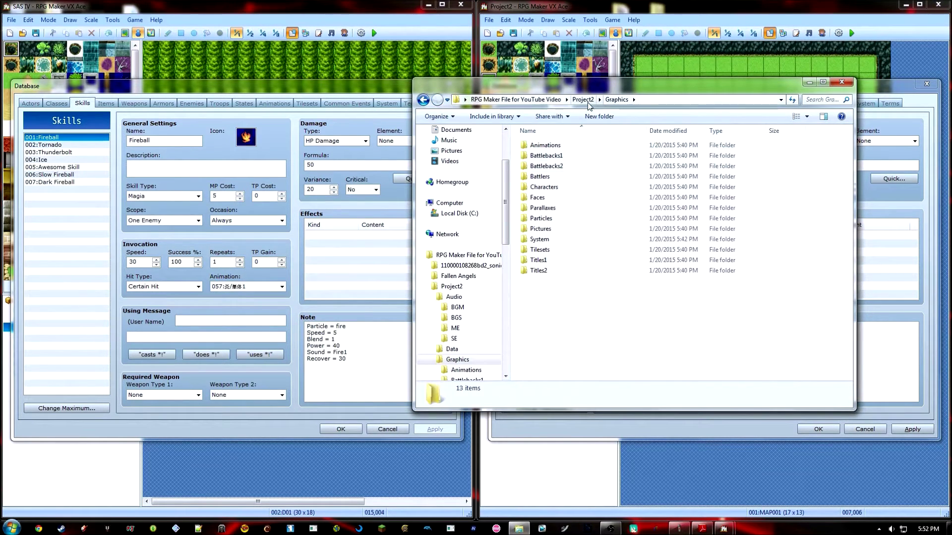
double_click(557, 219)
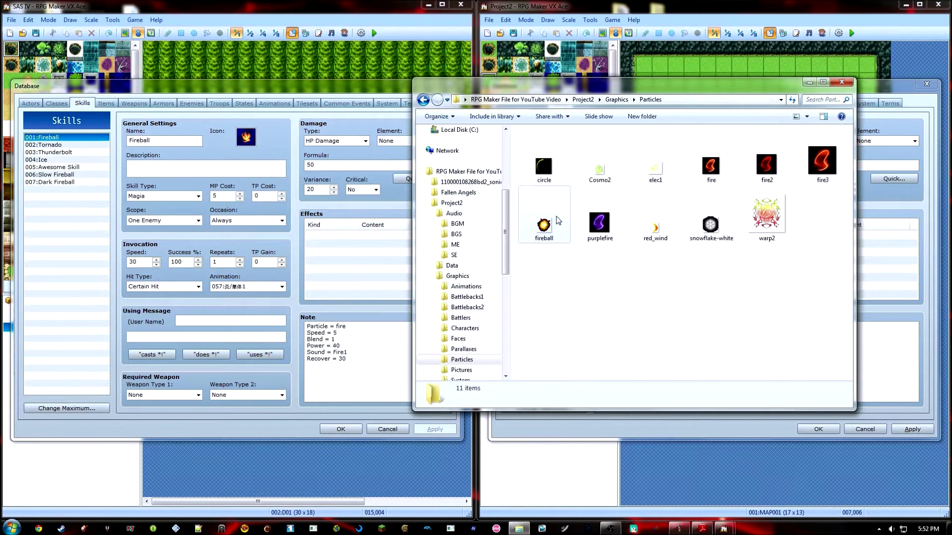
Examine the fire image that Fireball's note refers to, comparing it with the note, and close the Particles folder.
left_click(711, 166)
left_click_drag(722, 91, 682, 87)
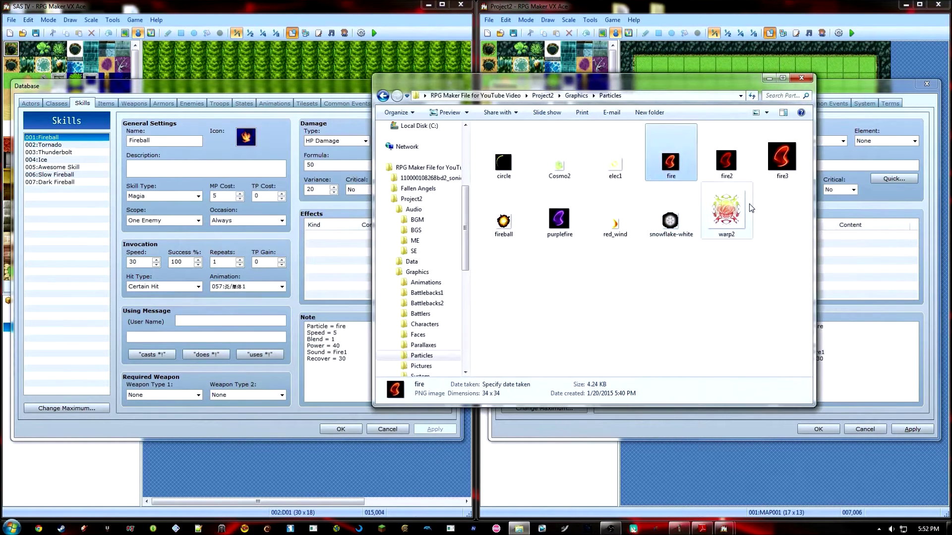
mouse_move(748, 204)
left_click(644, 196)
left_click(673, 171)
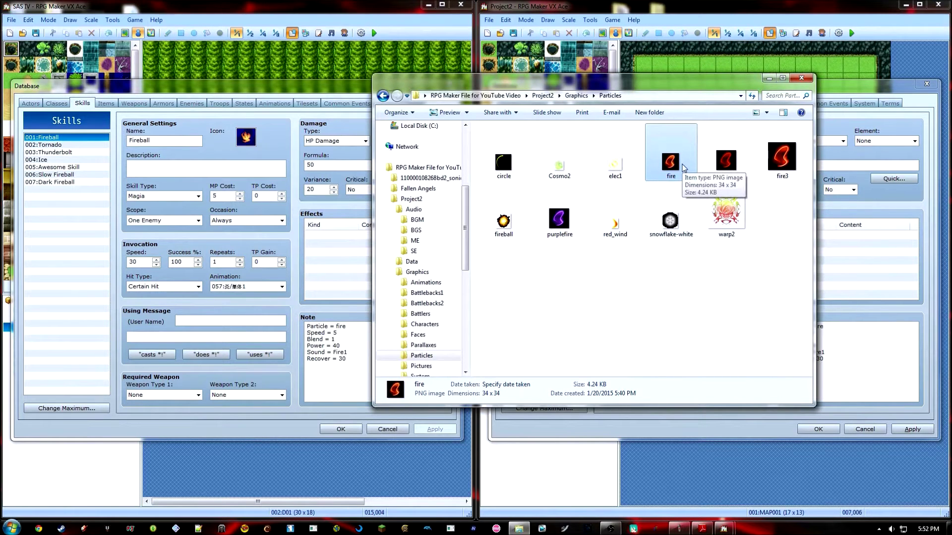
left_click(810, 297)
left_click_drag(769, 80, 651, 78)
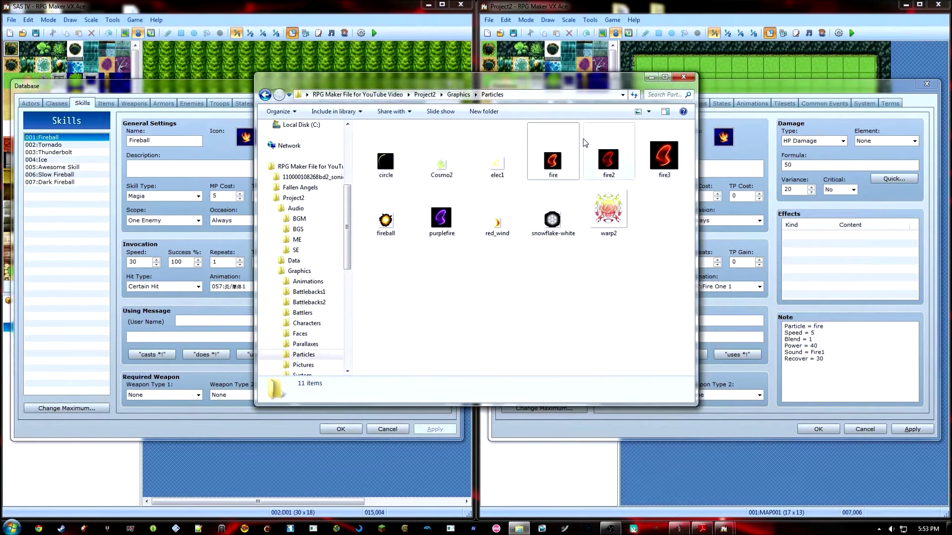
left_click(684, 78)
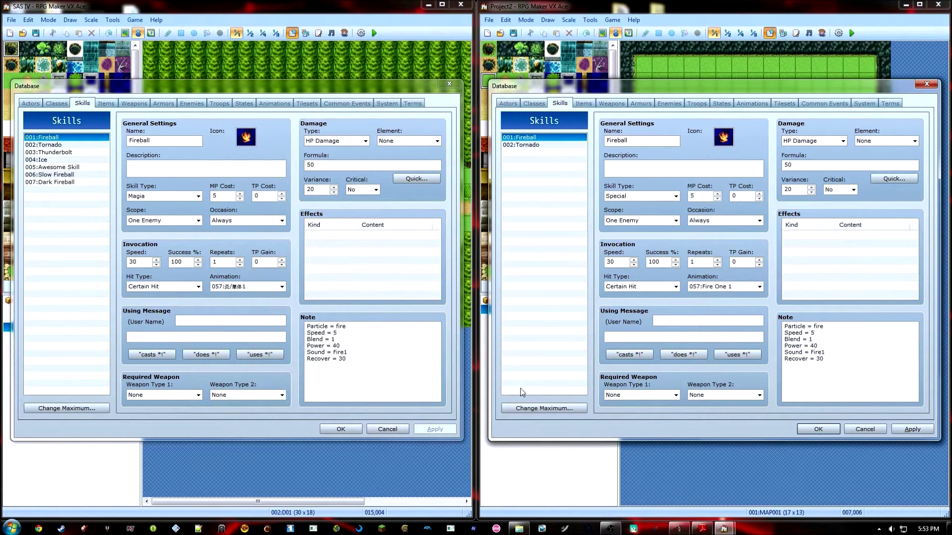
Read the skill note commands in section 6 of the SAS IV PDF alongside Fireball's note, and minimize the PDF.
left_click(702, 529)
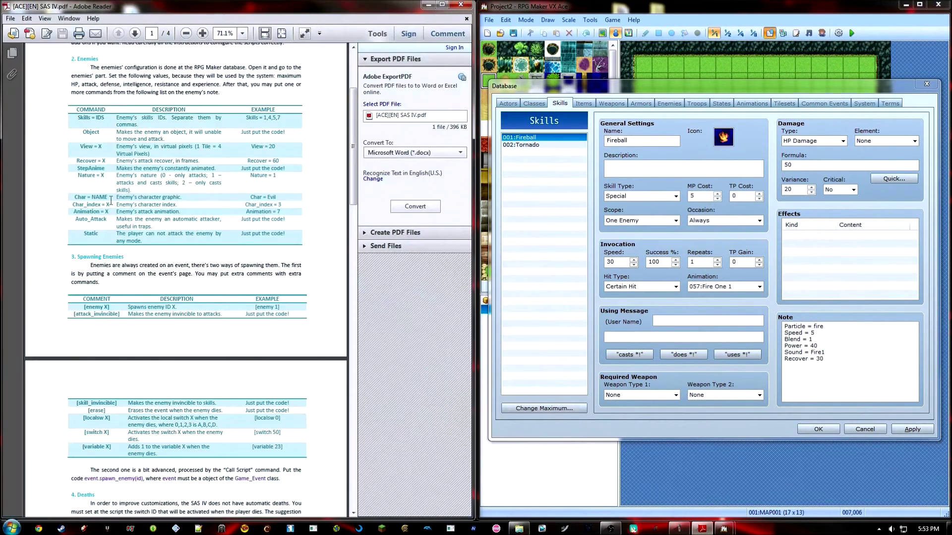
scroll(111, 200, "down", 3)
scroll(99, 242, "down", 4)
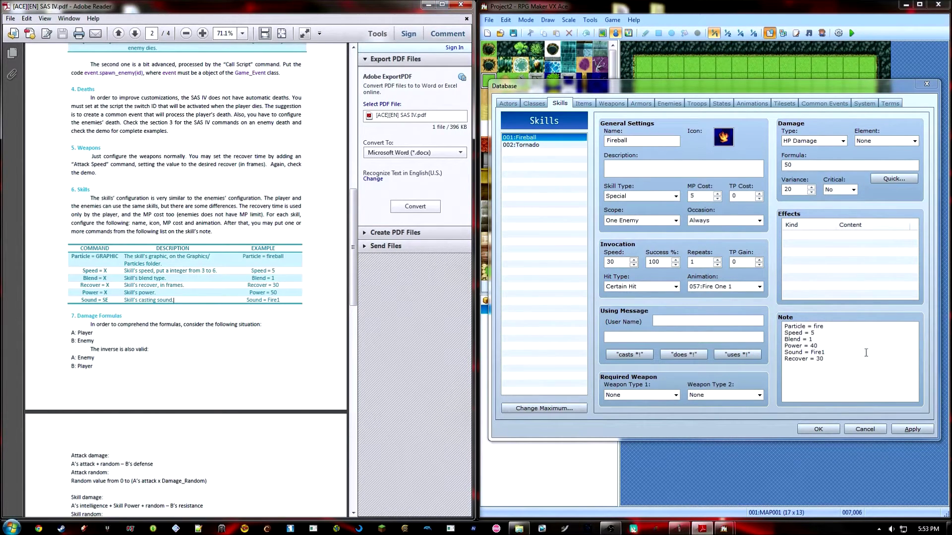
left_click(840, 353)
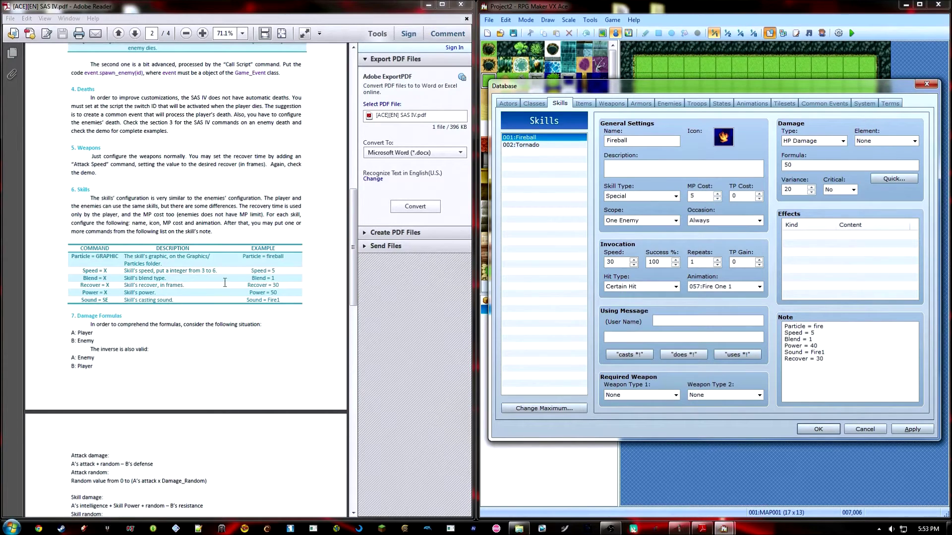
left_click(429, 5)
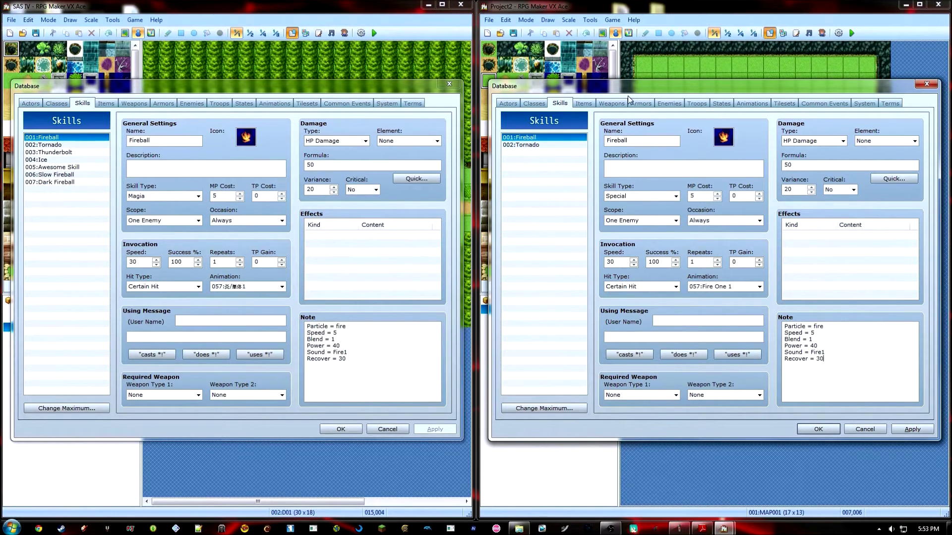
Select Tornado in the new project's skills and check its circle particle image in the Particles folder.
left_click(594, 105)
left_click(608, 104)
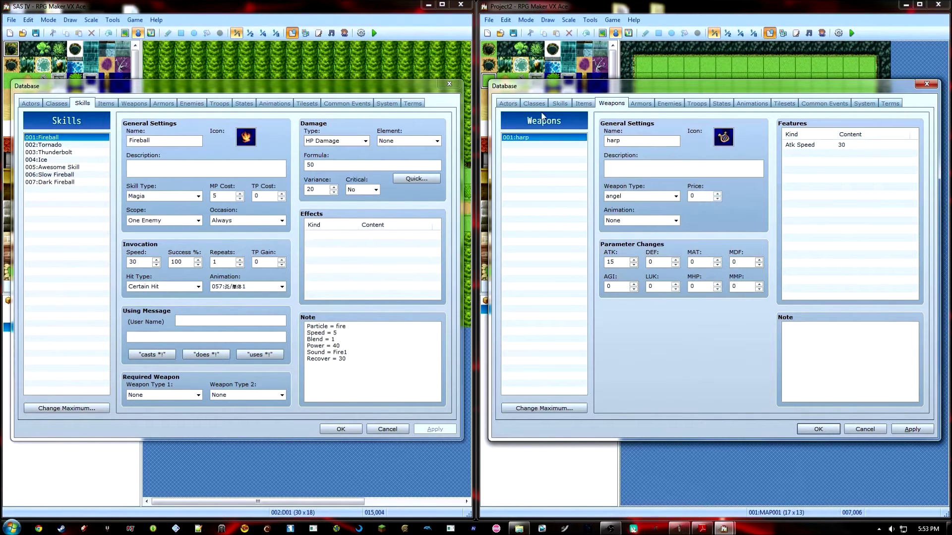
left_click(558, 104)
left_click(552, 145)
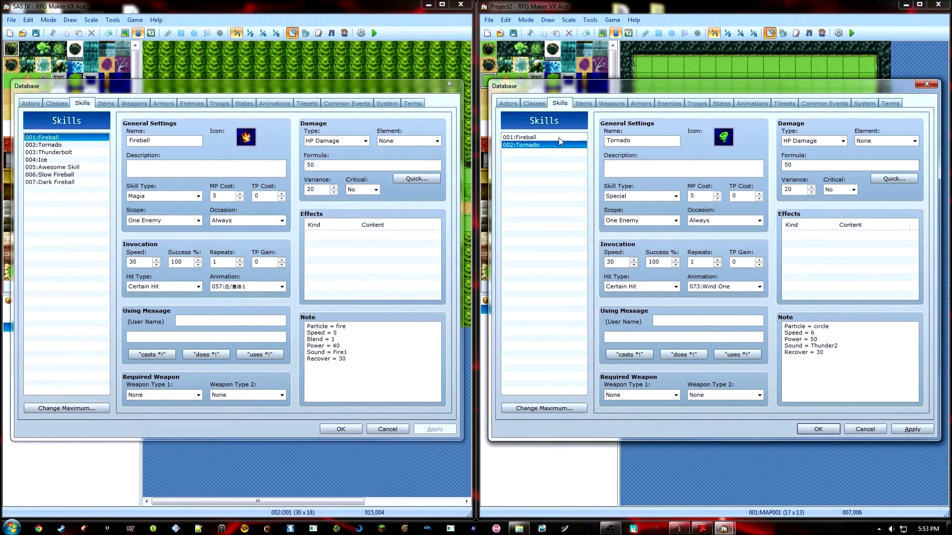
left_click(519, 529)
left_click(386, 158)
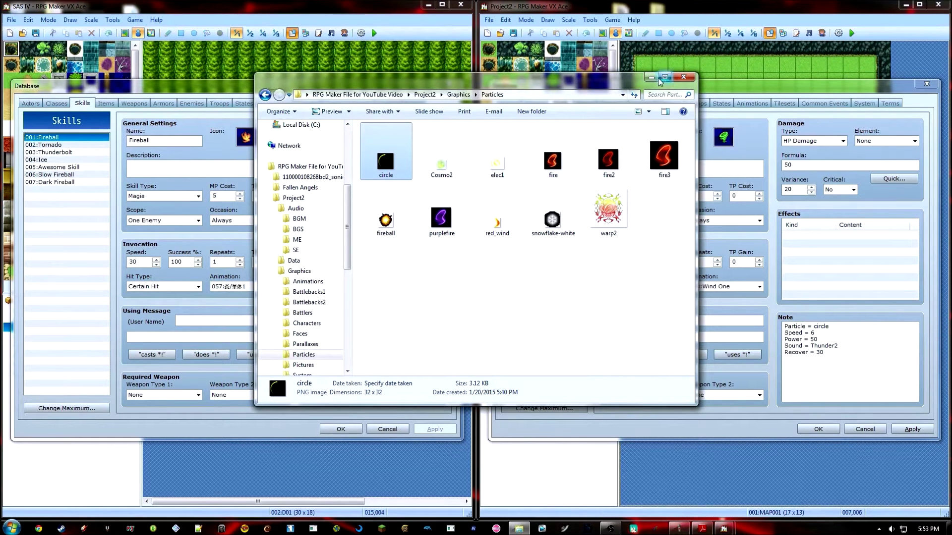
left_click_drag(446, 79, 371, 79)
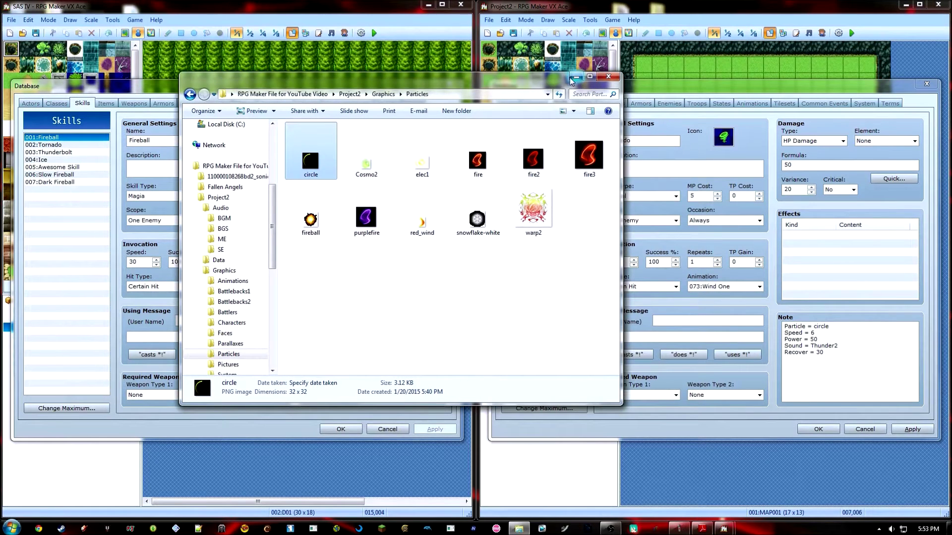
left_click(609, 76)
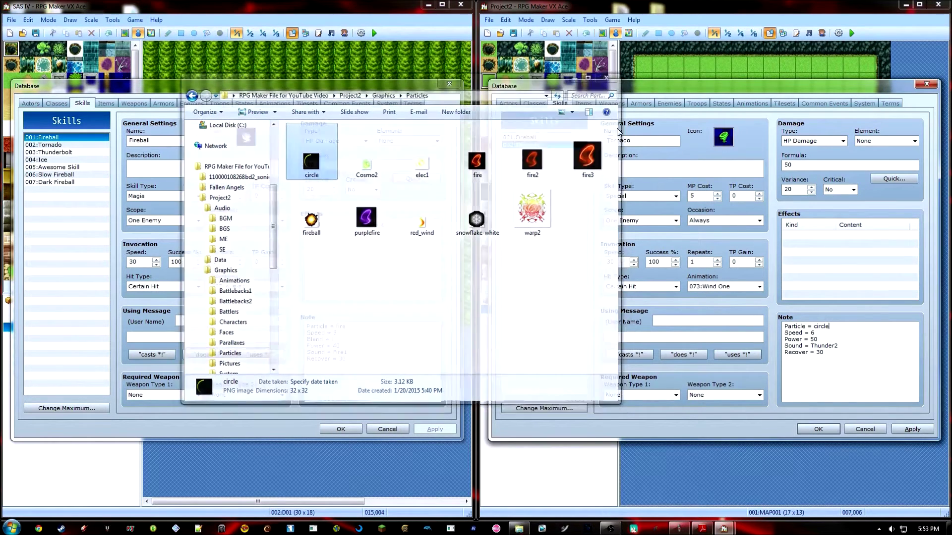
Compare Tornado's note with the skill commands listed in the SAS IV PDF.
left_click(826, 331)
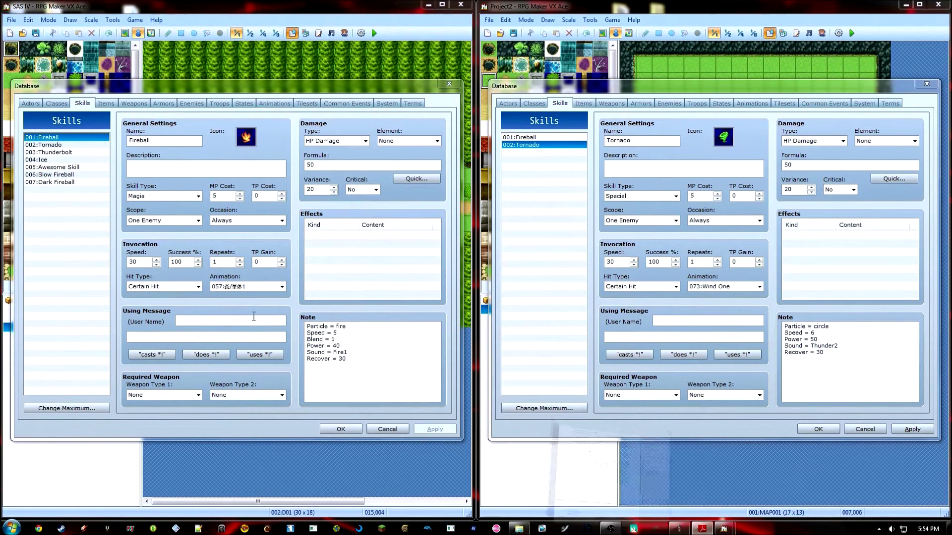
left_click(701, 529)
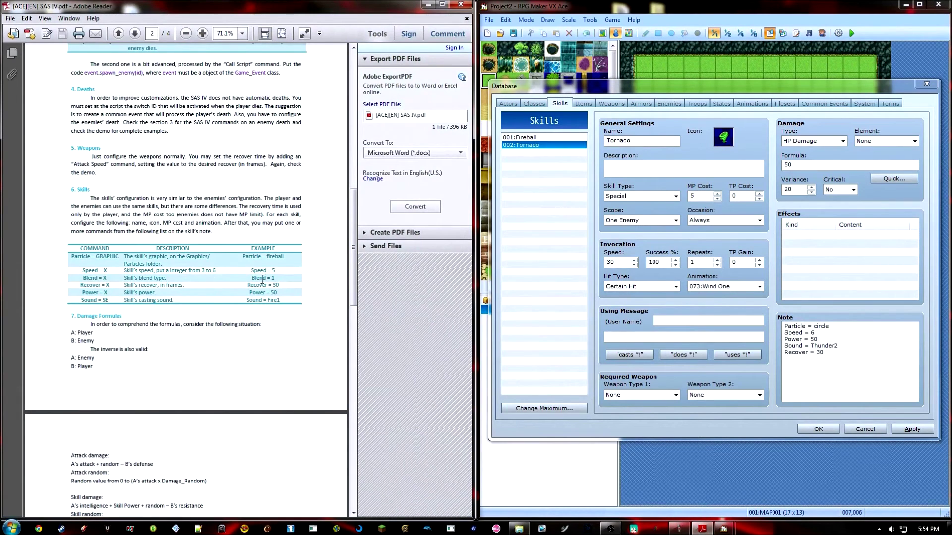
left_click(427, 5)
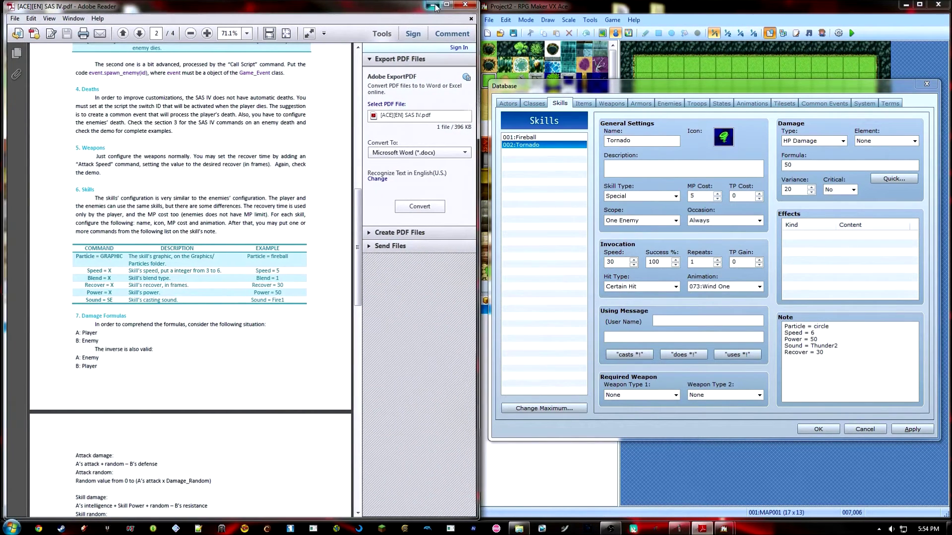
View the new project's classes, look through the demo database's common events, terms and system settings, and close the demo database.
left_click(534, 104)
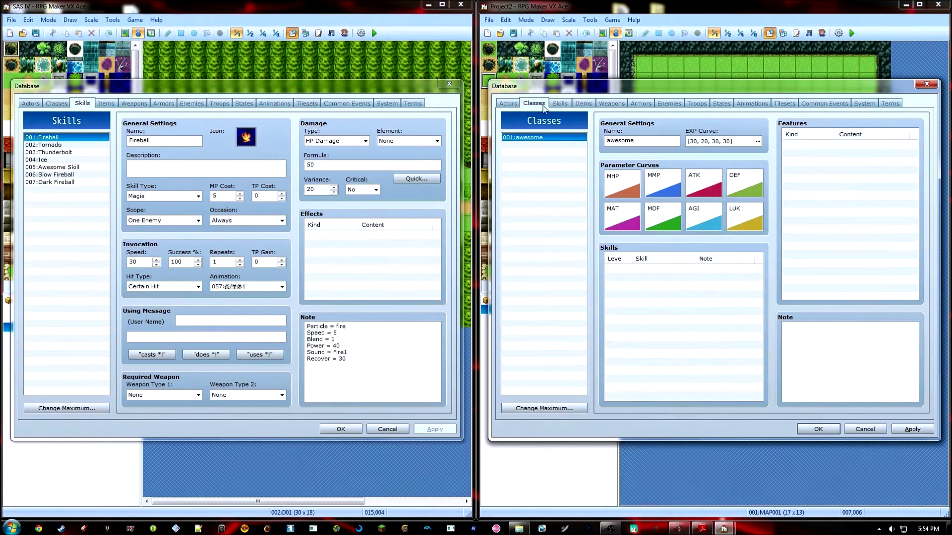
left_click(165, 104)
left_click(192, 103)
left_click(244, 103)
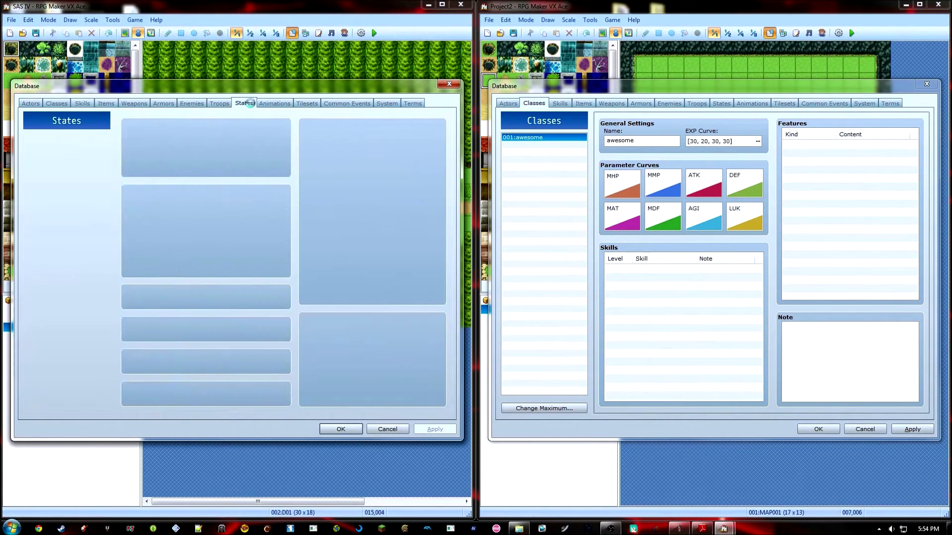
left_click(274, 103)
left_click(309, 104)
left_click(347, 103)
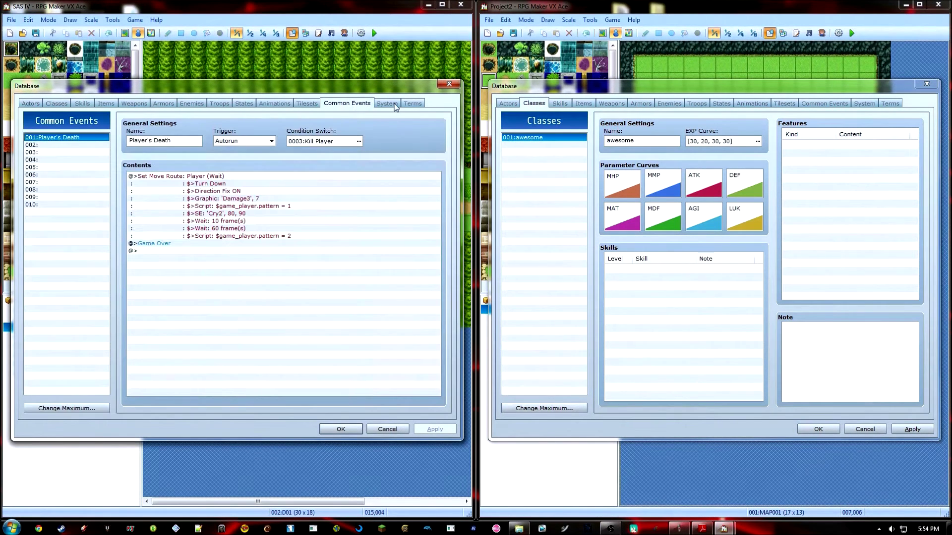
left_click(413, 103)
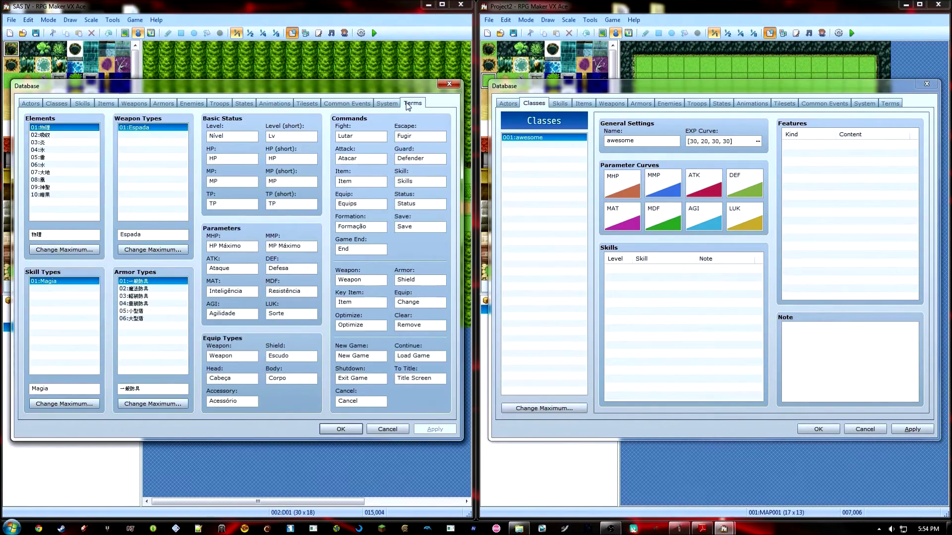
left_click(387, 103)
left_click(30, 103)
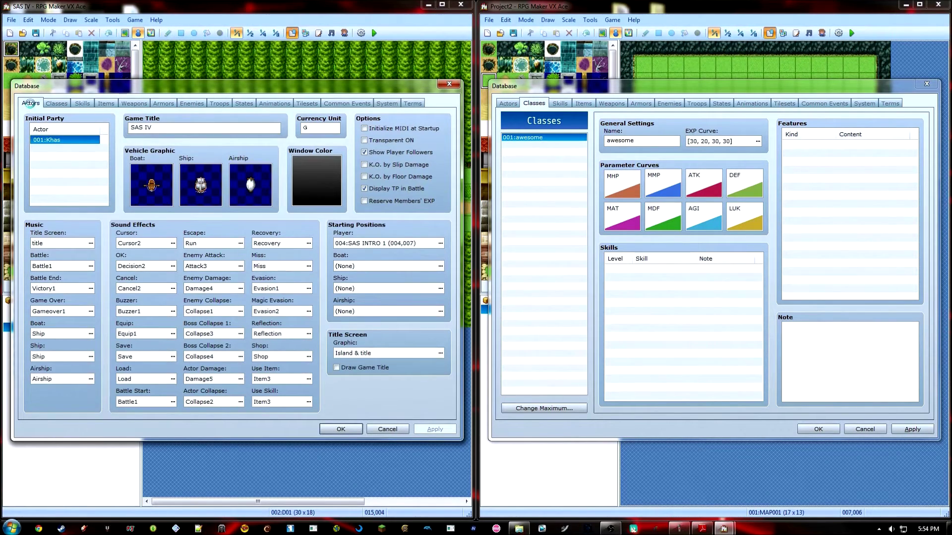
left_click(448, 84)
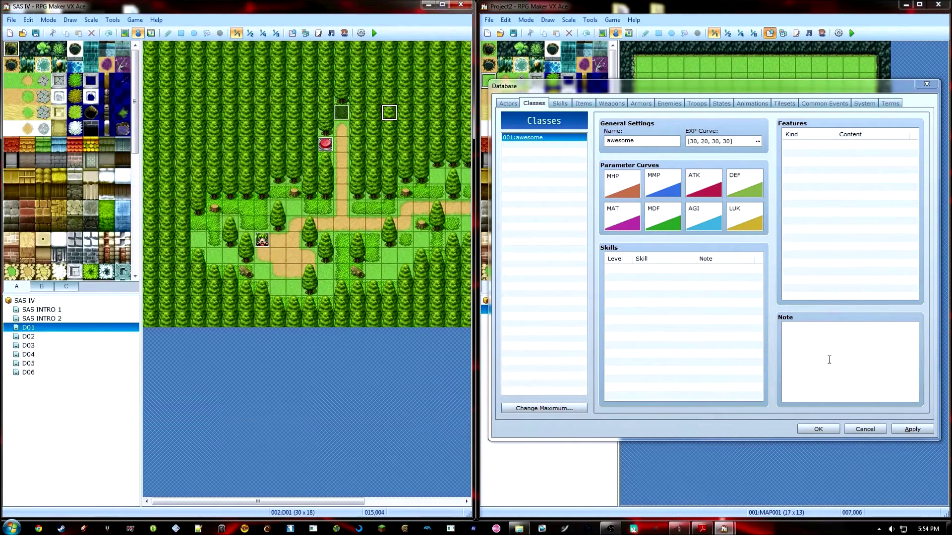
Save the new project's database changes and create a new event on MAP001 at tile 012,006.
left_click(818, 429)
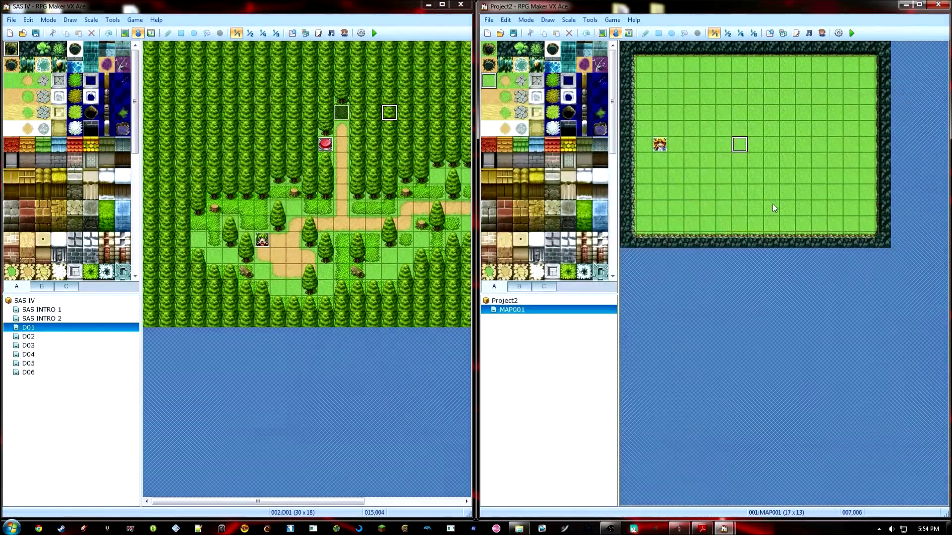
right_click(821, 147)
left_click(837, 154)
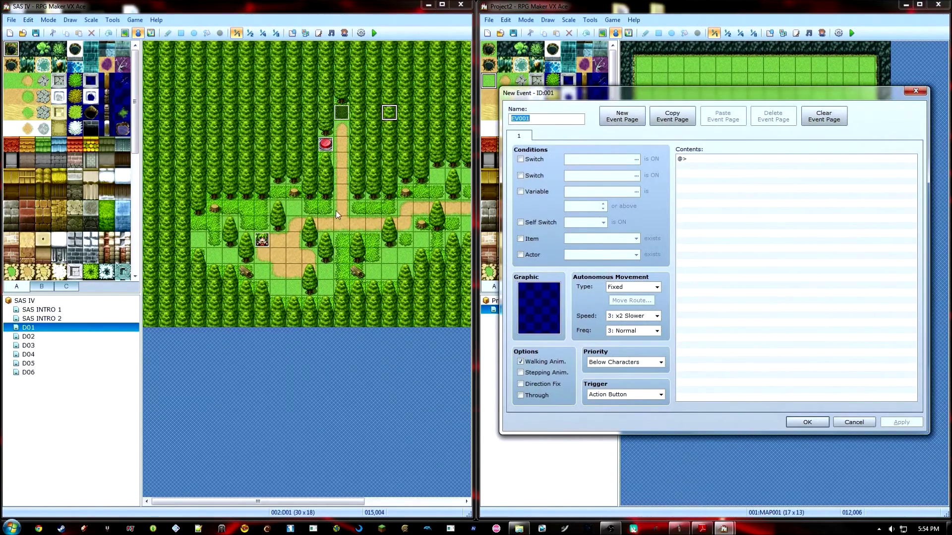
Open event EV002 on demo map D02 as reference and set the new event's autonomous movement to Random with speed 4: Normal.
left_click(50, 336)
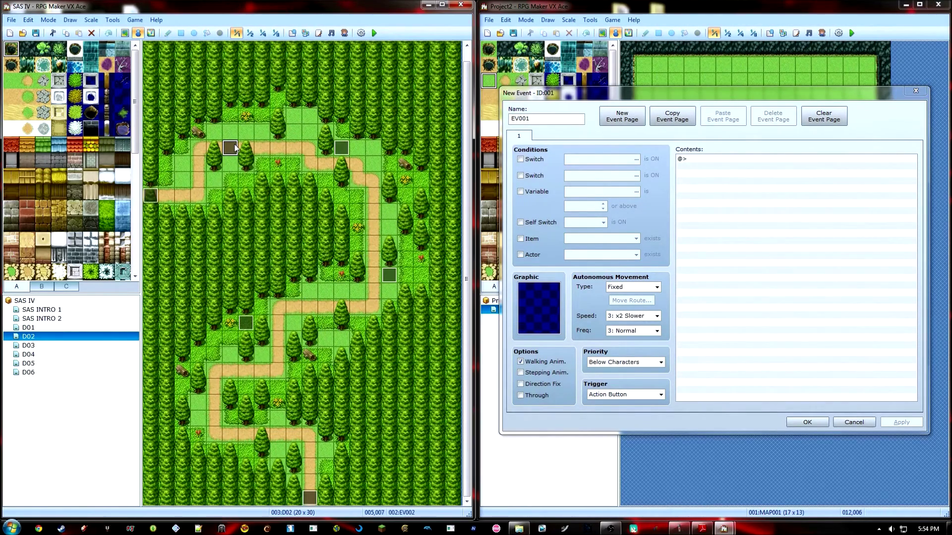
double_click(230, 148)
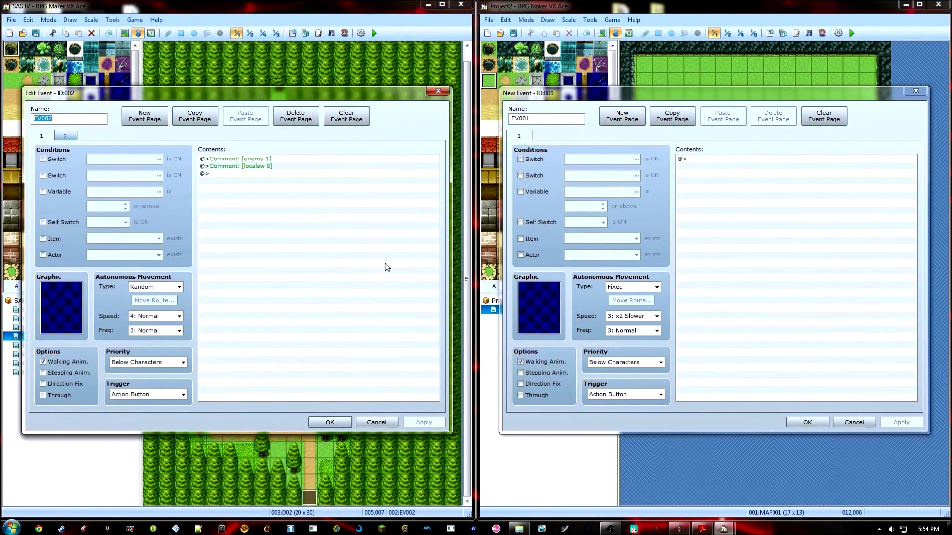
left_click(657, 288)
left_click(645, 305)
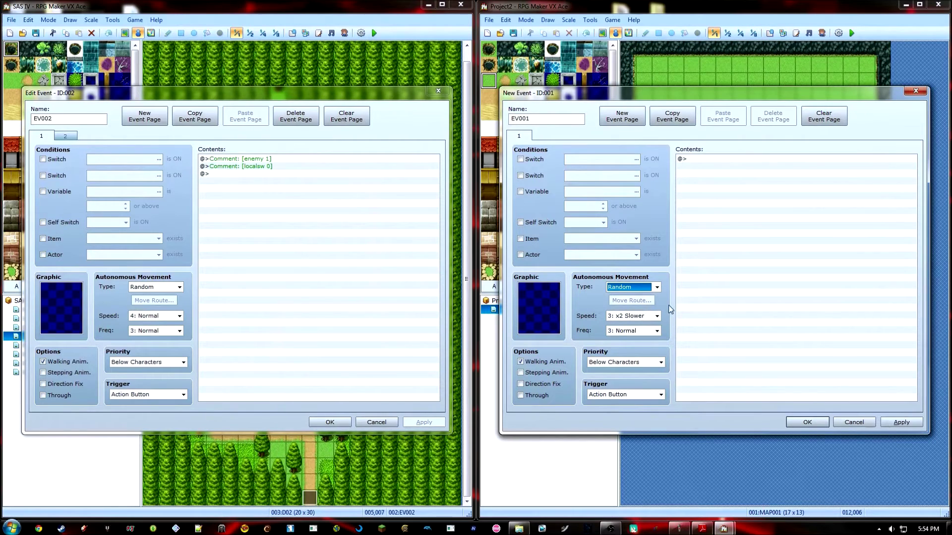
left_click(656, 315)
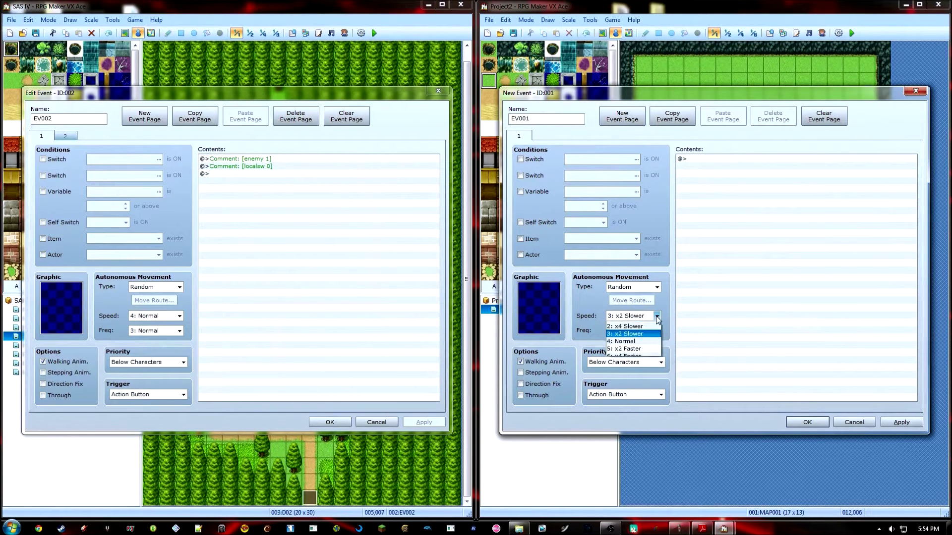
left_click(654, 339)
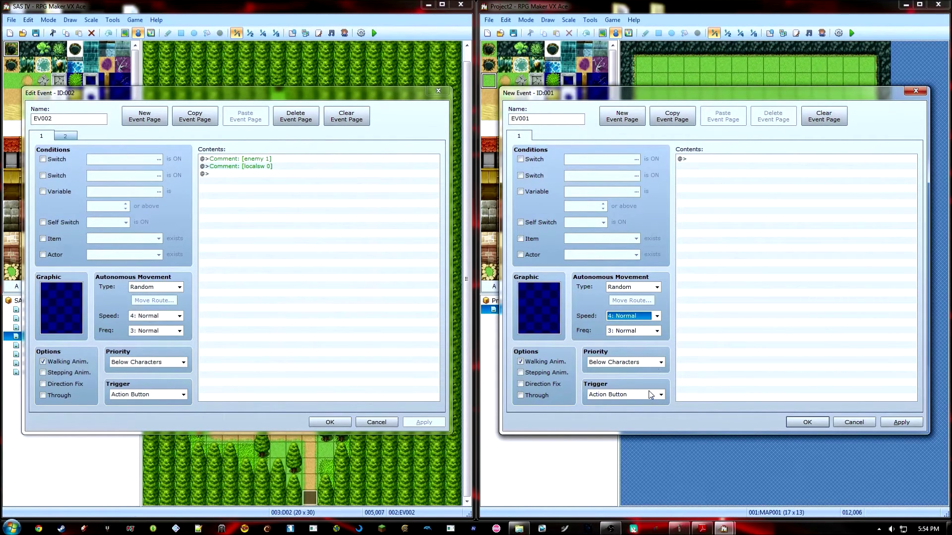
Start adding an event command to the new event's empty contents.
left_click(707, 160)
double_click(710, 159)
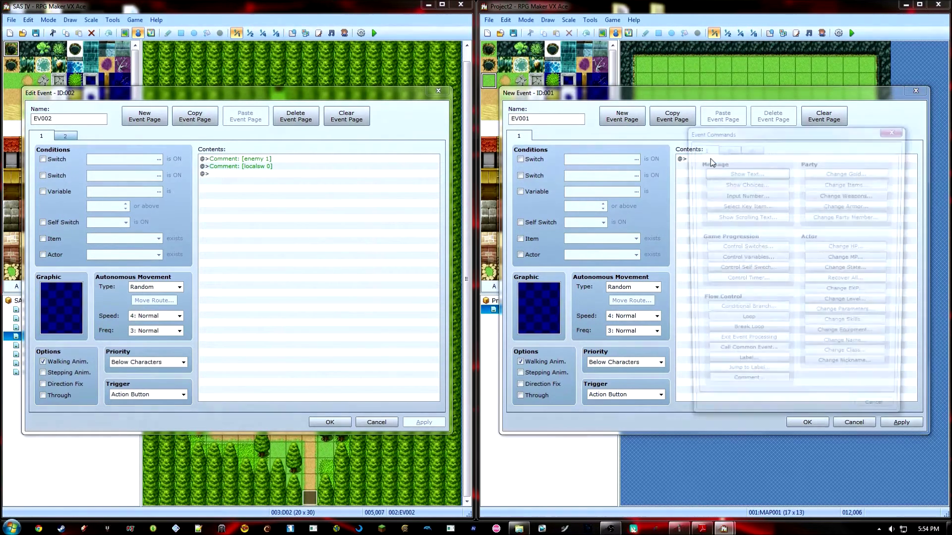
Look up the enemy spawning comment commands in the SAS IV guide PDF.
left_click(754, 392)
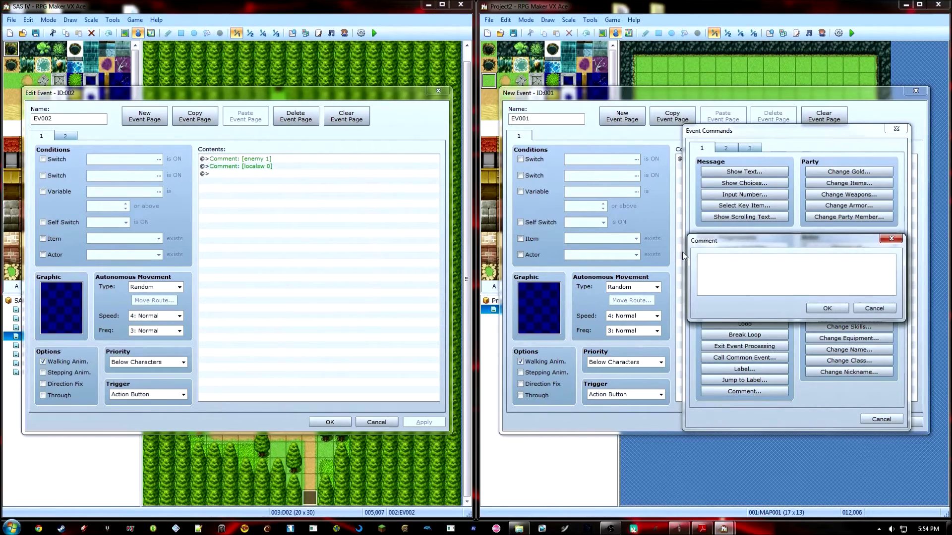
left_click(703, 529)
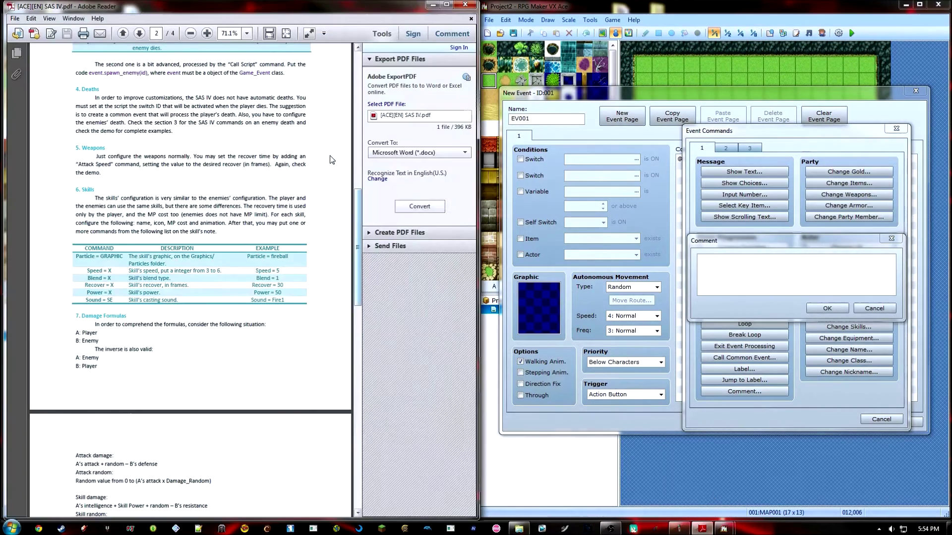
left_click_drag(360, 292, 353, 196)
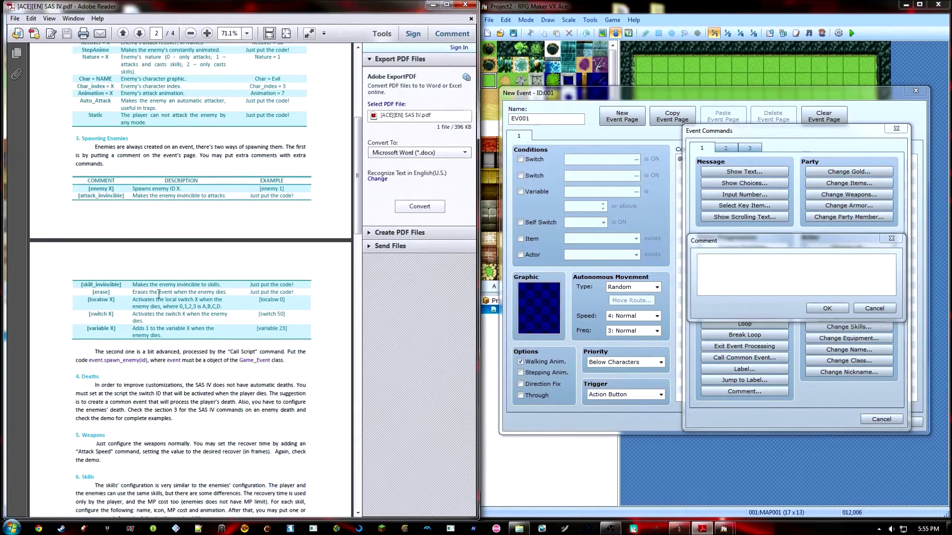
left_click(432, 4)
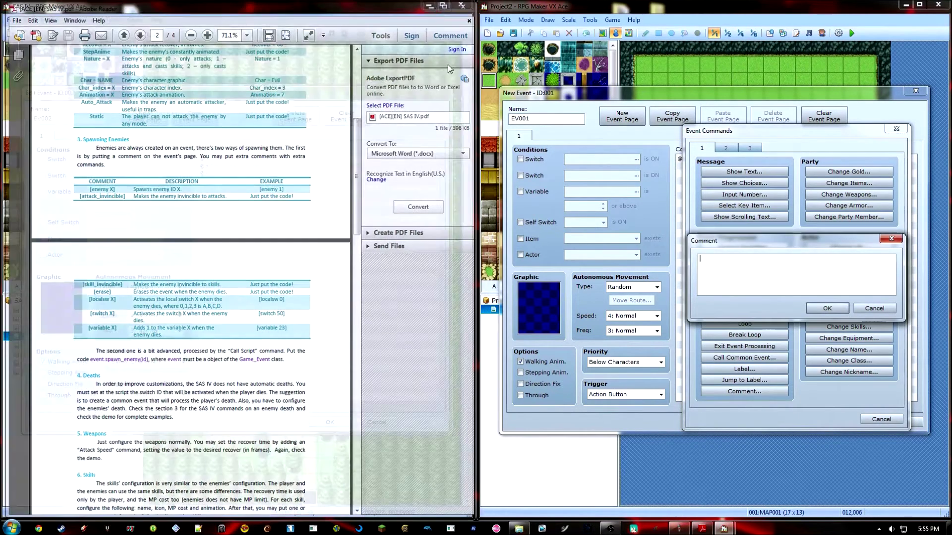
Copy the [enemy 1] comment from the demo's event EV002 into Project2's new event and save the event.
left_click(267, 159)
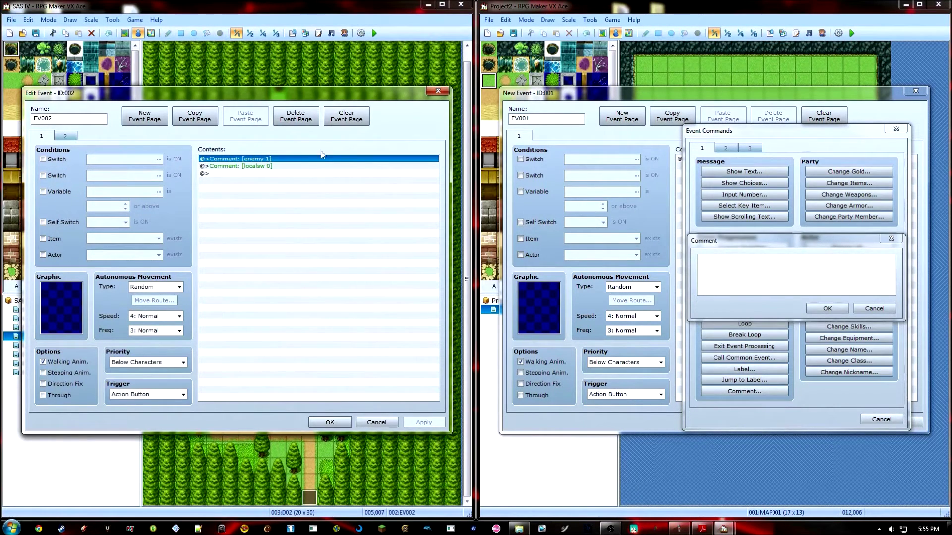
left_click(884, 308)
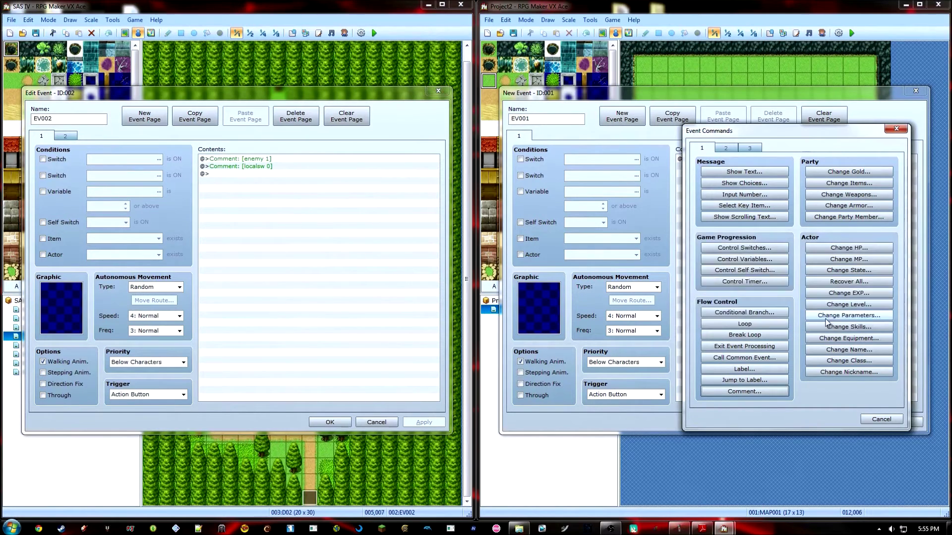
left_click(871, 422)
key("ctrl+v")
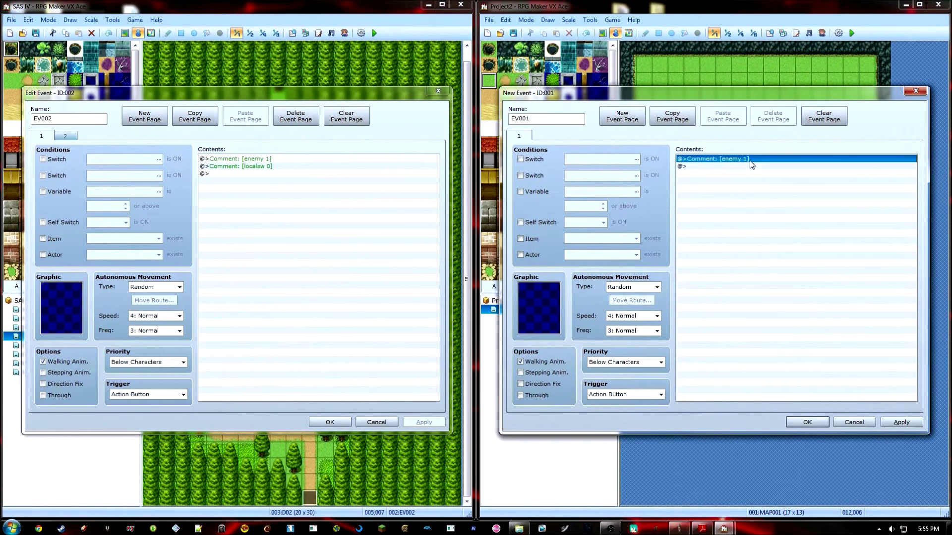
double_click(751, 159)
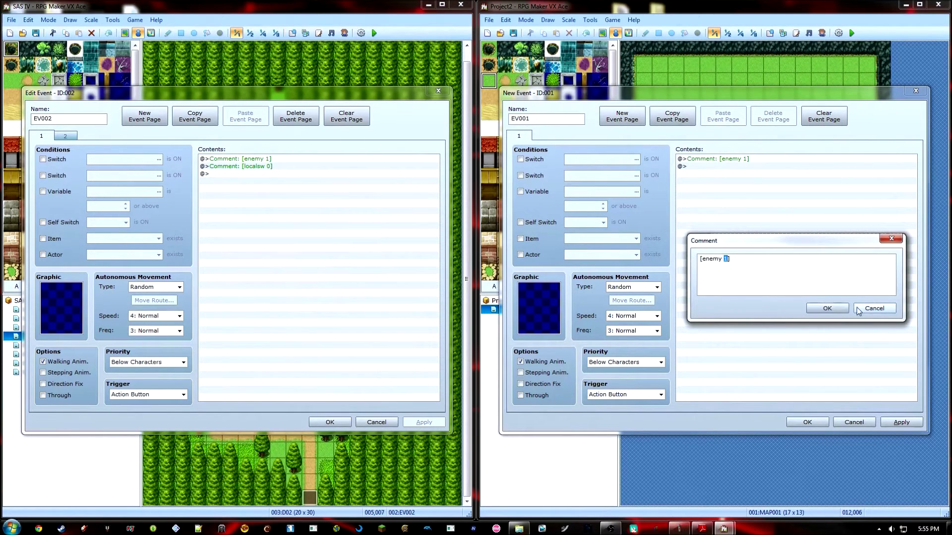
left_click(826, 309)
left_click(807, 423)
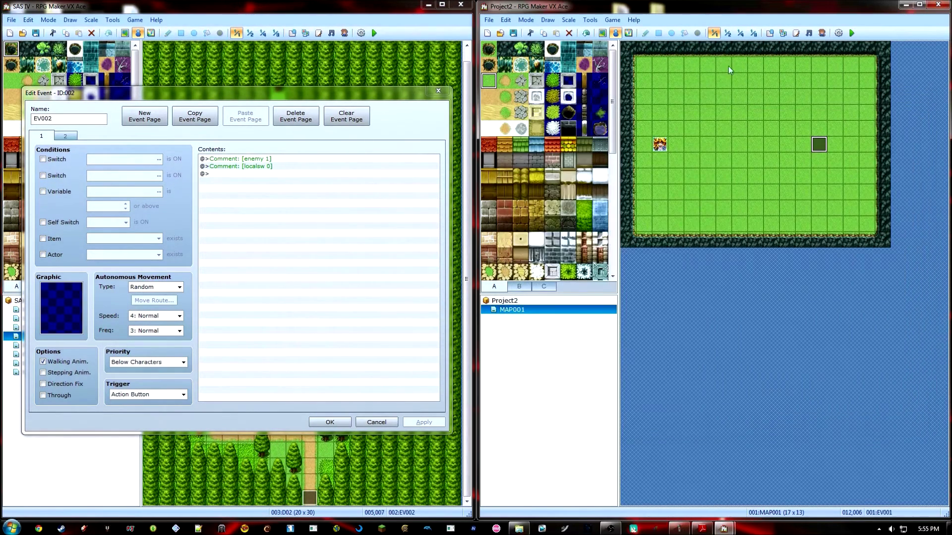
Check the Flying Enemy's ID in Project2's enemy database.
left_click(769, 33)
left_click(669, 103)
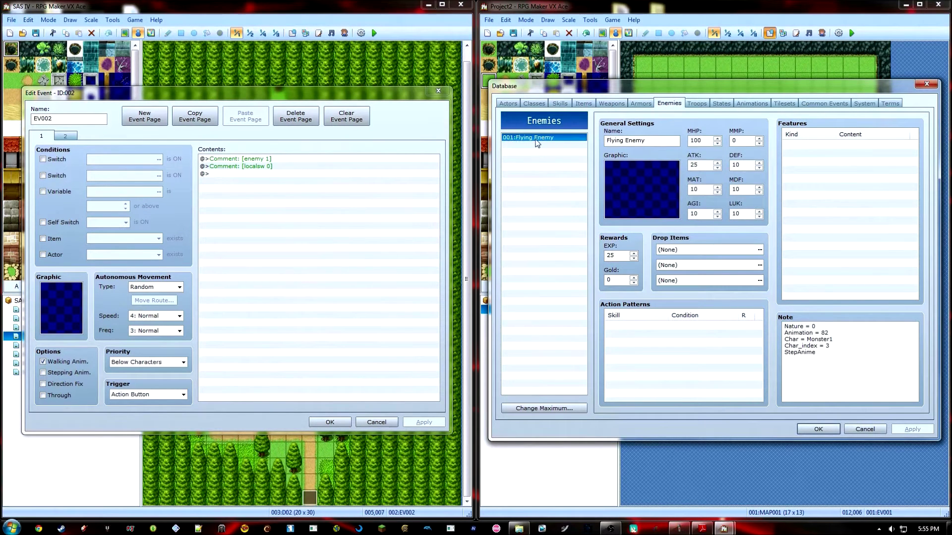
left_click(825, 432)
Copy the demo event's [localsw 0] comment below the [enemy 1] comment in Project2's event EV001.
double_click(821, 144)
left_click(719, 160)
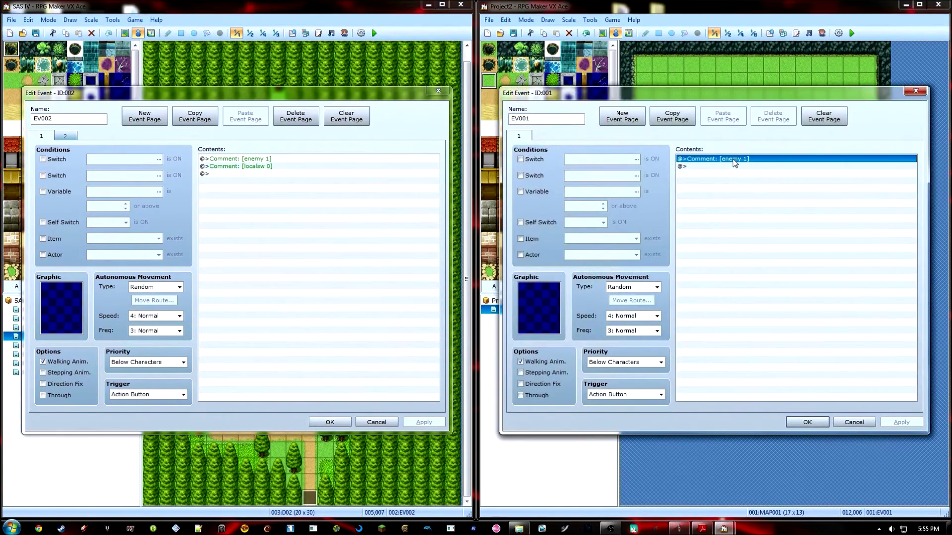
left_click(292, 167)
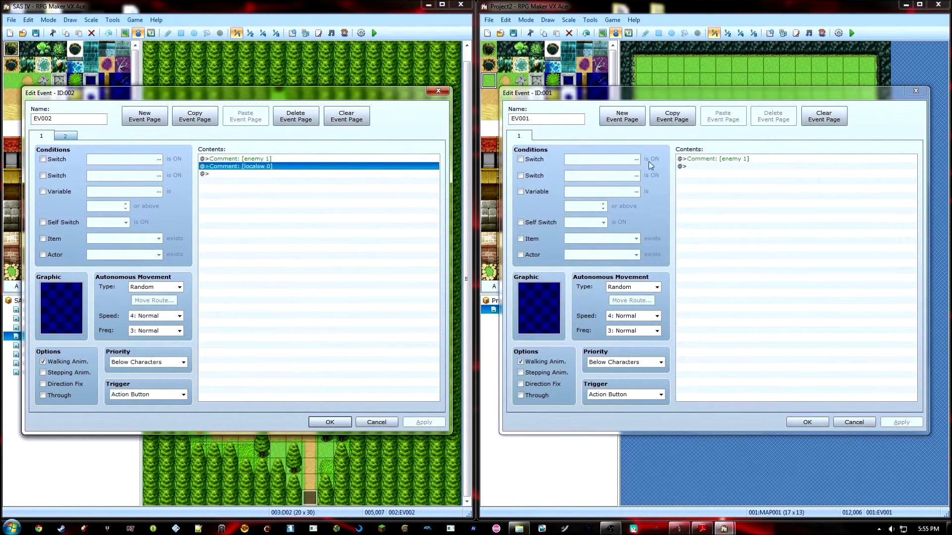
left_click(694, 166)
key("ctrl+v")
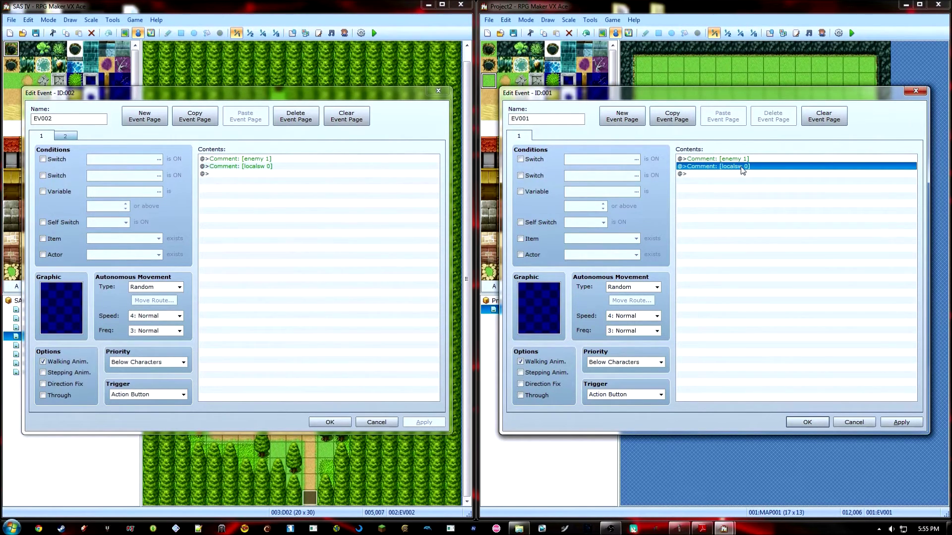
Read the [localsw X] comment's description in the SAS IV guide PDF.
left_click(702, 528)
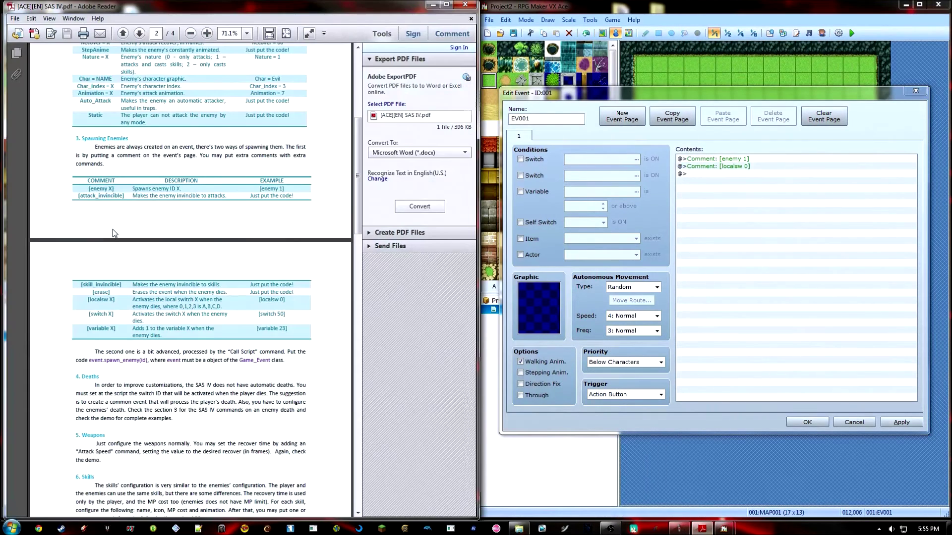
left_click_drag(91, 298, 155, 301)
left_click(433, 4)
Add a second page to event EV001 with the condition that self switch A is on.
left_click(622, 117)
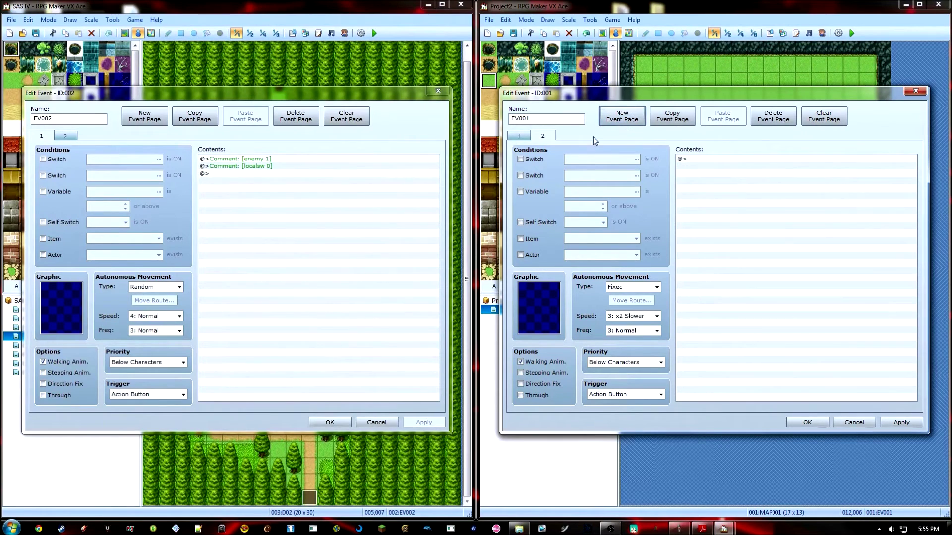
left_click(598, 223)
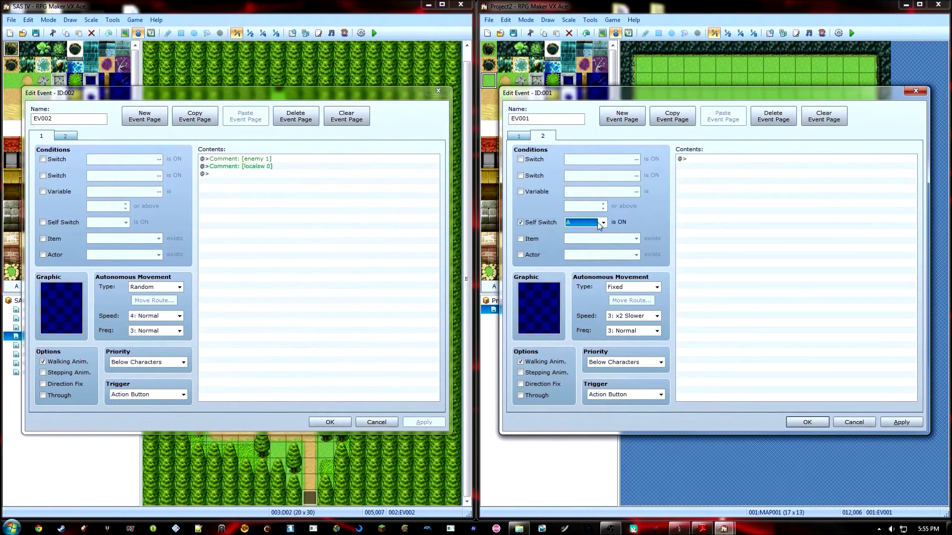
left_click(601, 223)
left_click(586, 253)
left_click(519, 136)
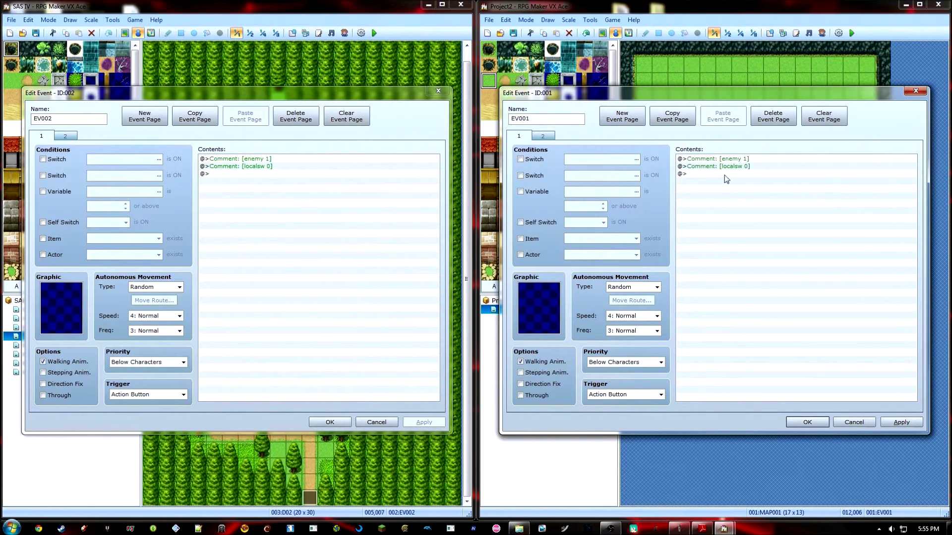
left_click(746, 167)
left_click(550, 140)
left_click(600, 223)
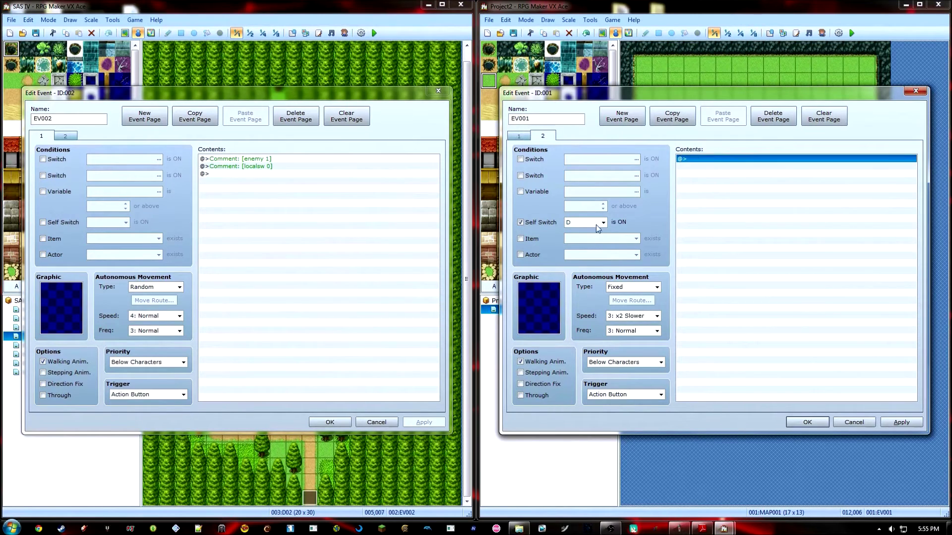
left_click(572, 224)
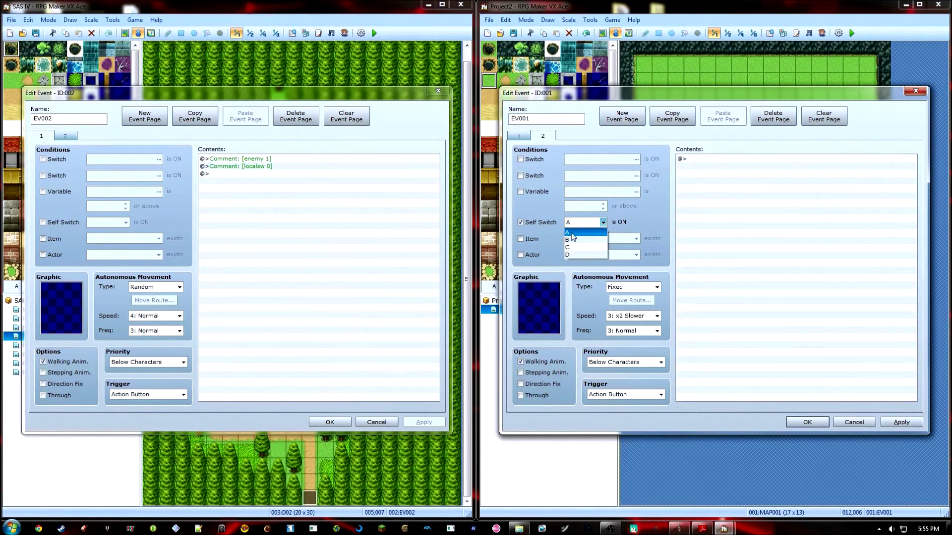
key("Escape")
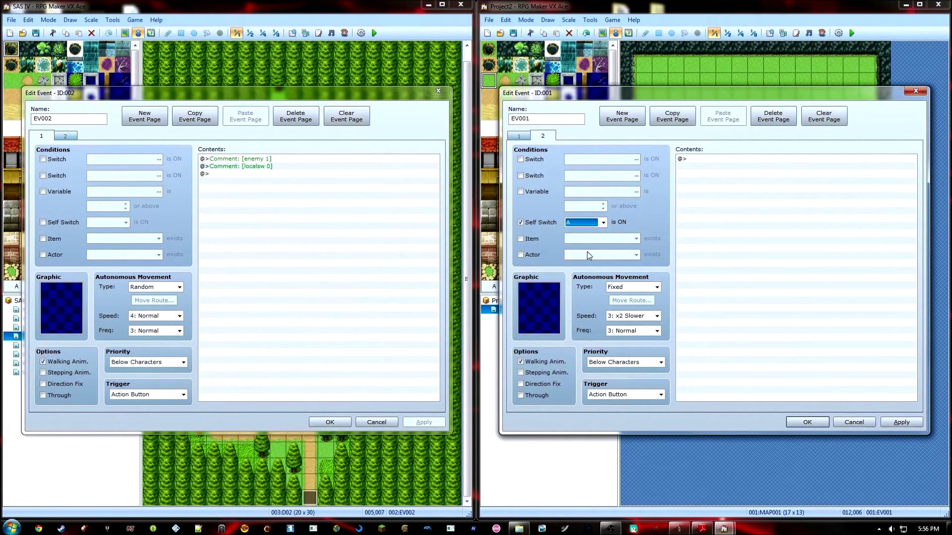
Copy the "It's dead..." text and the Decision1 sound effect command from the demo event's second page into EV001's second page.
left_click(66, 139)
left_click(272, 201)
left_click(272, 162)
key("ctrl+c")
left_click(694, 159)
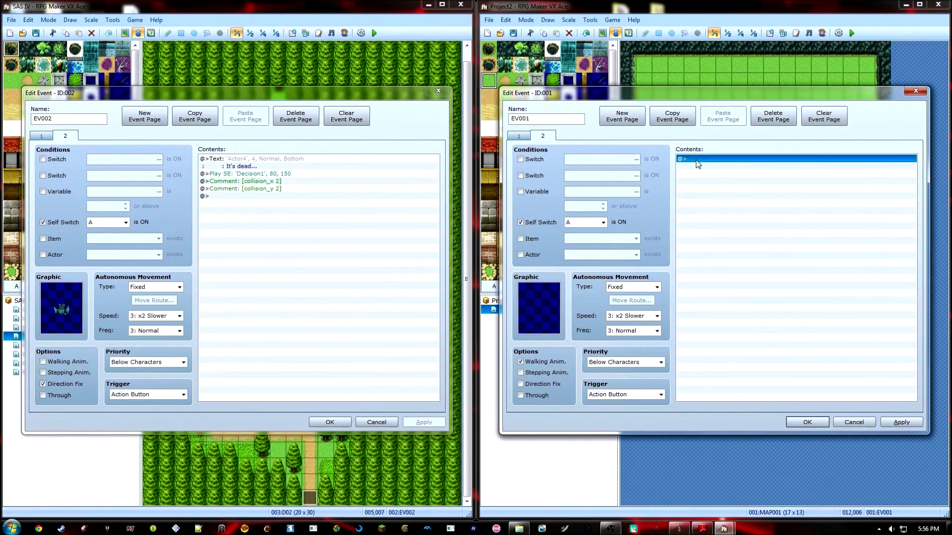
key("ctrl+v")
left_click(281, 182)
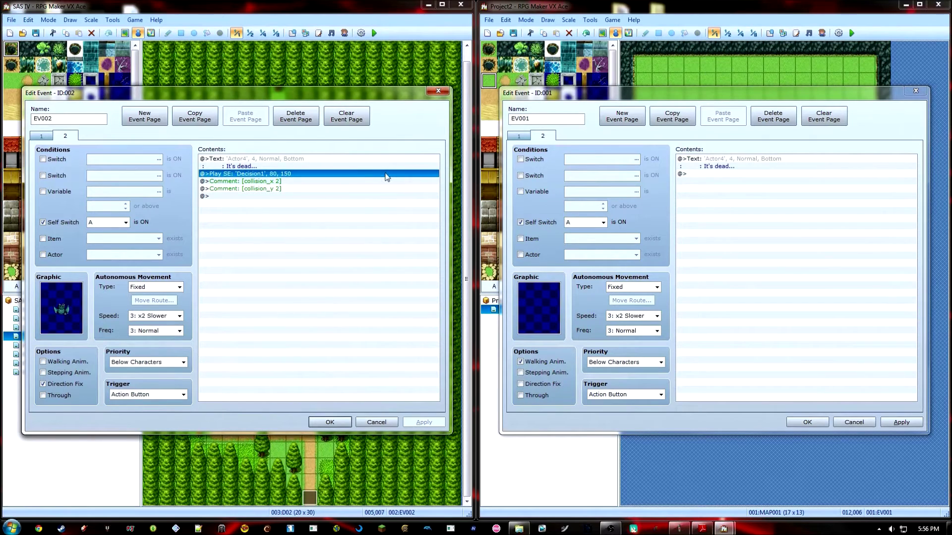
left_click(710, 174)
key("ctrl+v")
Copy the demo event's [collision_x 2] and [collision_y 2] comments below the sound effect command on EV001's second page.
left_click(279, 182)
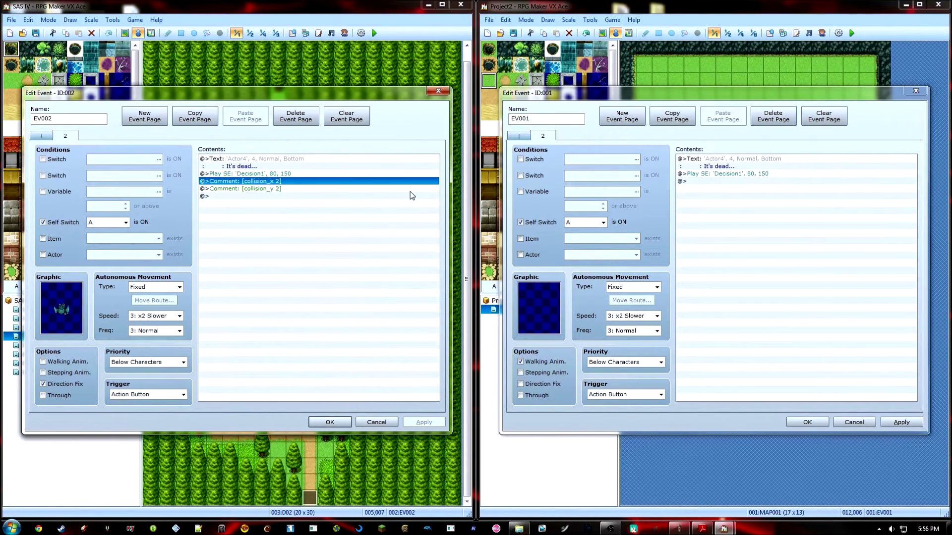
left_click(289, 189, "shift")
key("ctrl+c")
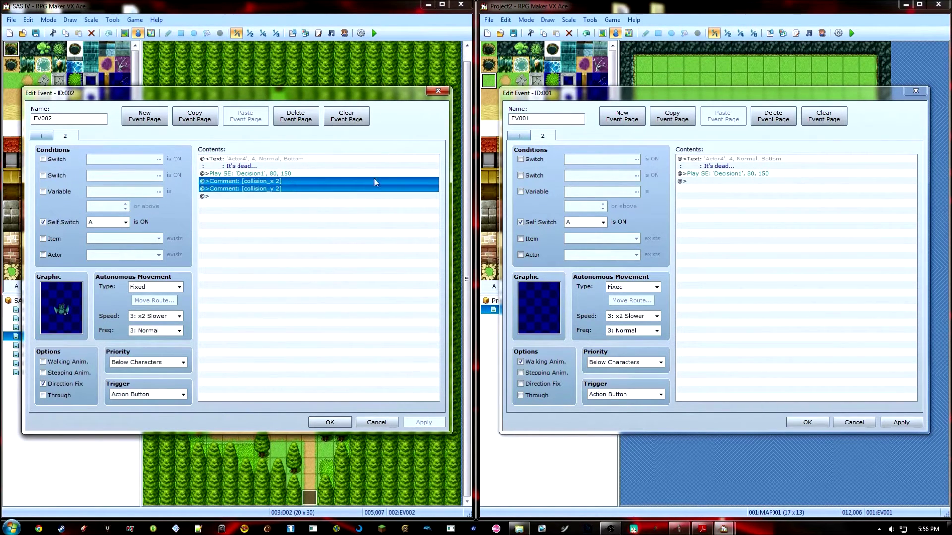
left_click(699, 182)
key("ctrl+v")
Check the SAS IV guide's command tables for the collision comments and save event EV001.
key("alt+Tab")
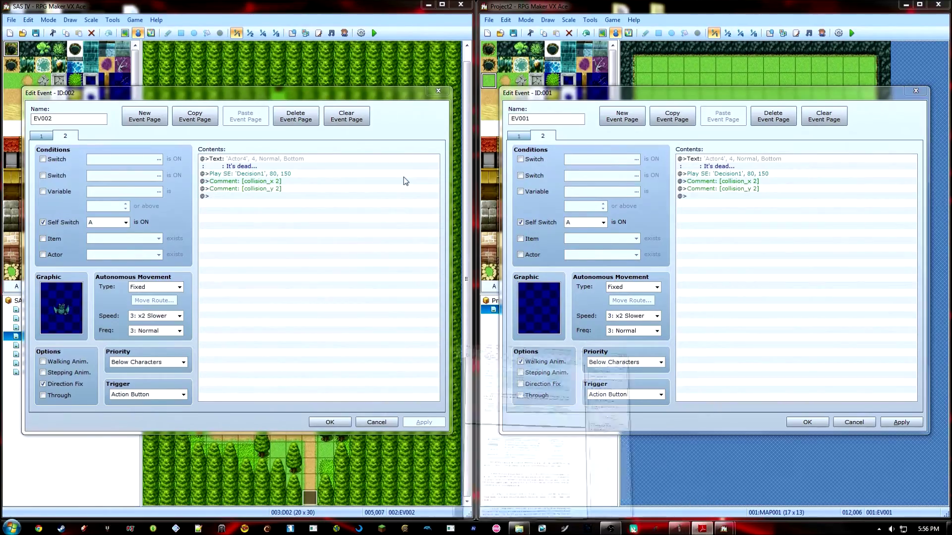
scroll(313, 206, "up", 10)
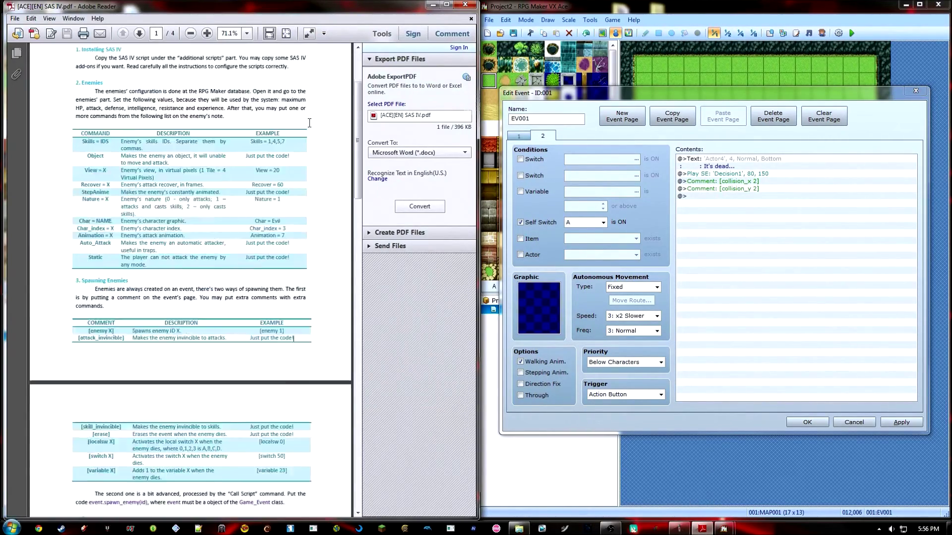
left_click(784, 196)
left_click(807, 422)
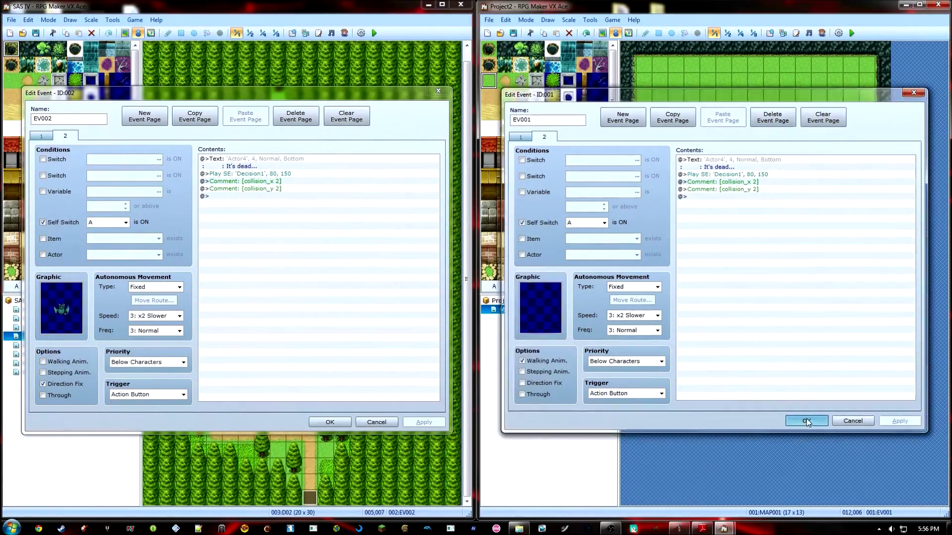
Examine the collision_x and collision_y instructions in the Sapphire Action System IV script.
left_click(795, 33)
left_click(561, 328)
left_click(562, 335)
scroll(793, 275, "down", 20)
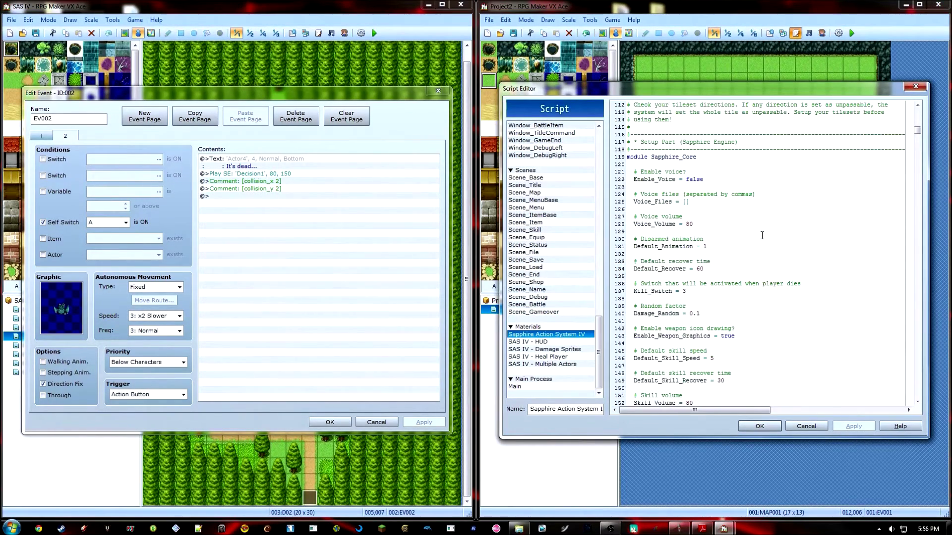
scroll(793, 276, "up", 20)
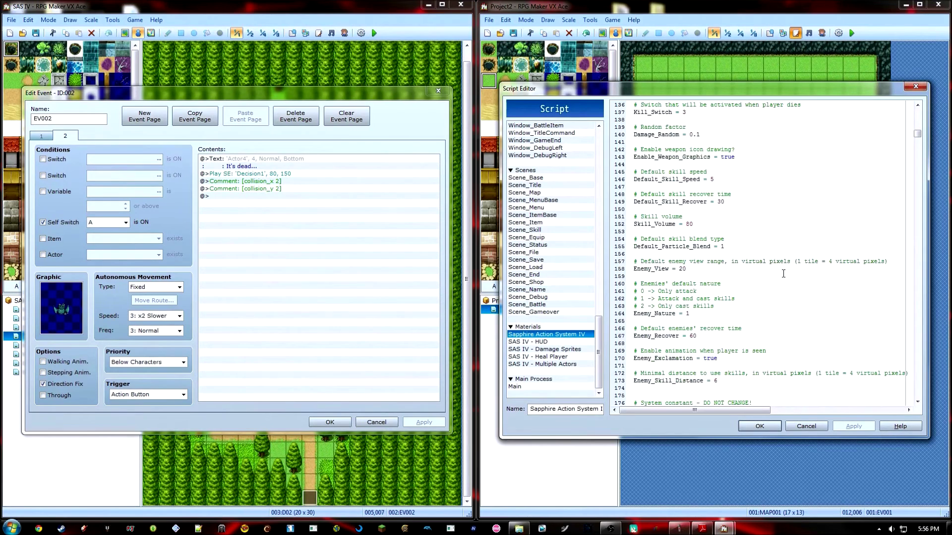
scroll(782, 275, "up", 4)
left_click_drag(644, 231, 696, 231)
left_click(696, 232)
left_click_drag(645, 253, 696, 254)
left_click(696, 254)
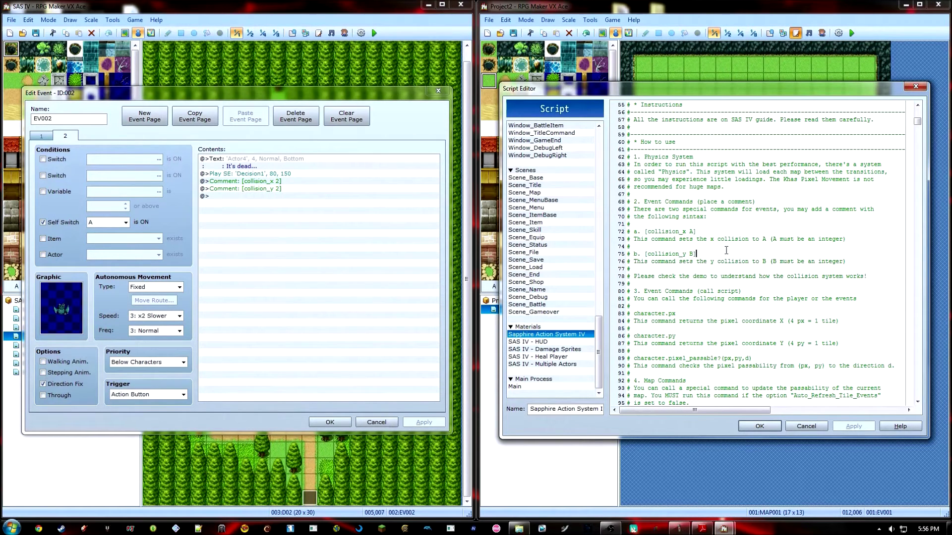
left_click(761, 428)
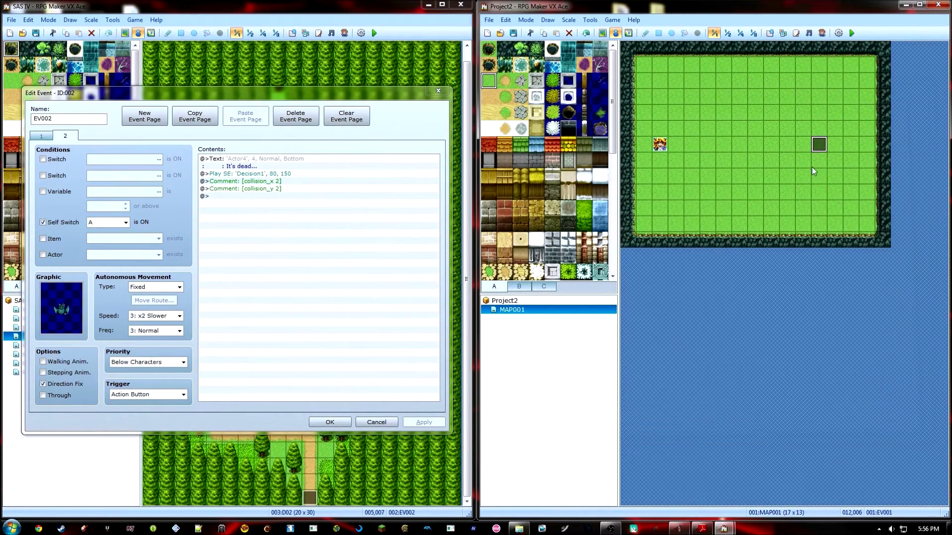
Reopen event EV001 and review the commands on both pages and the second page's autonomous movement type.
double_click(819, 149)
left_click(701, 174)
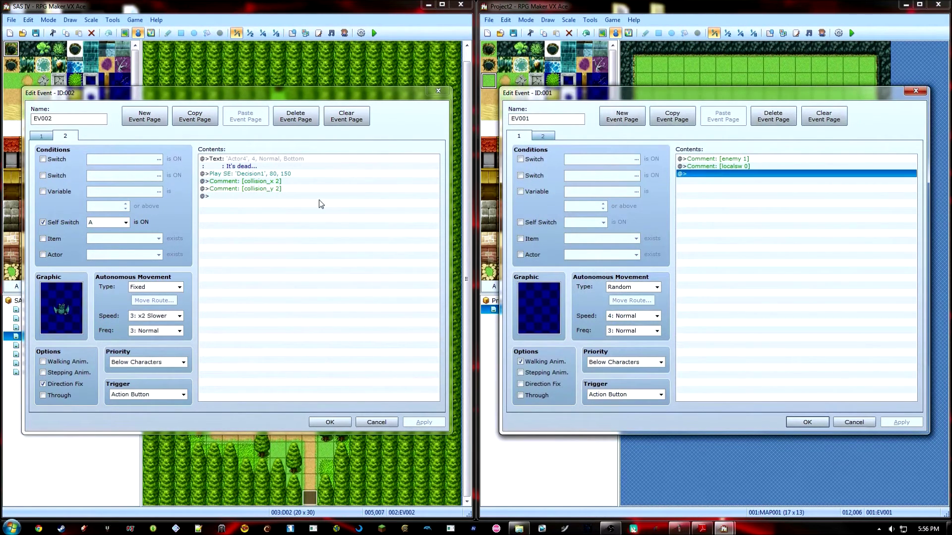
left_click(731, 160)
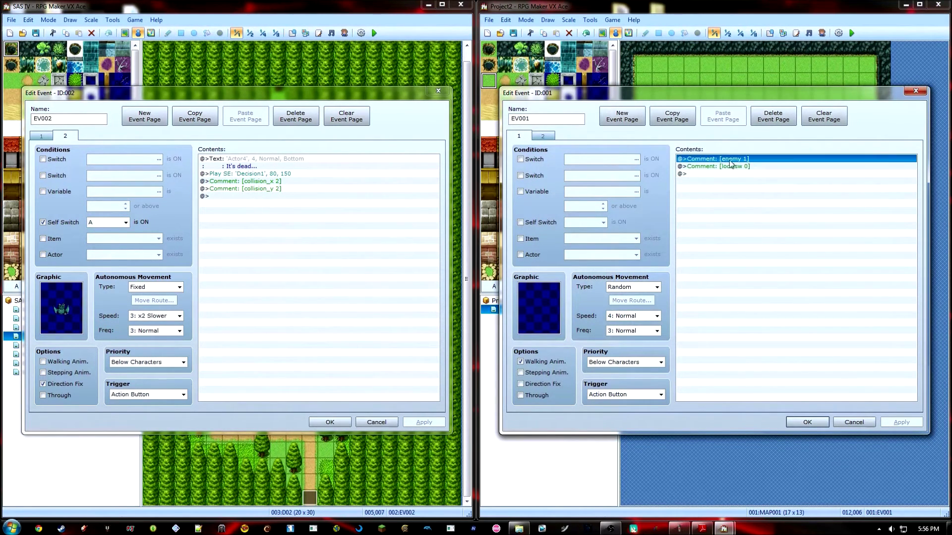
left_click(543, 136)
left_click(734, 197)
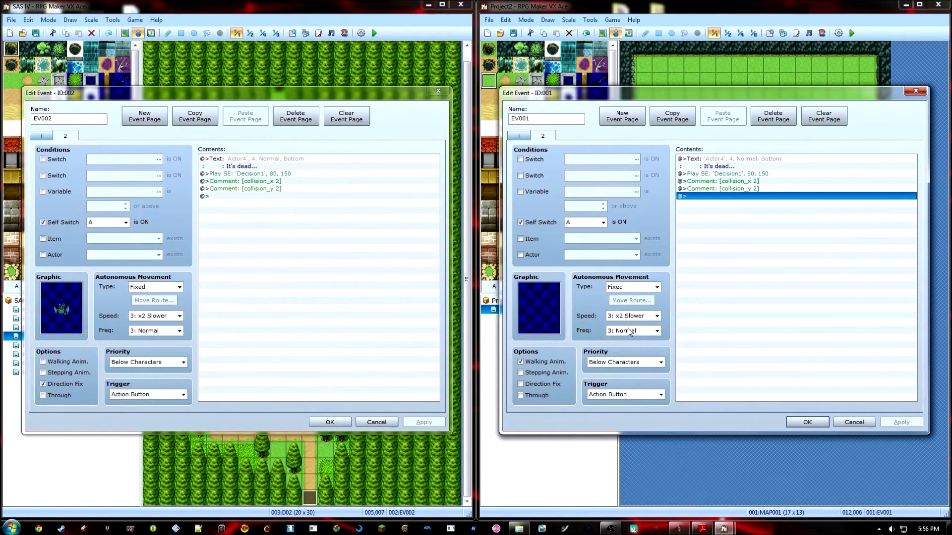
left_click(637, 288)
left_click(636, 289)
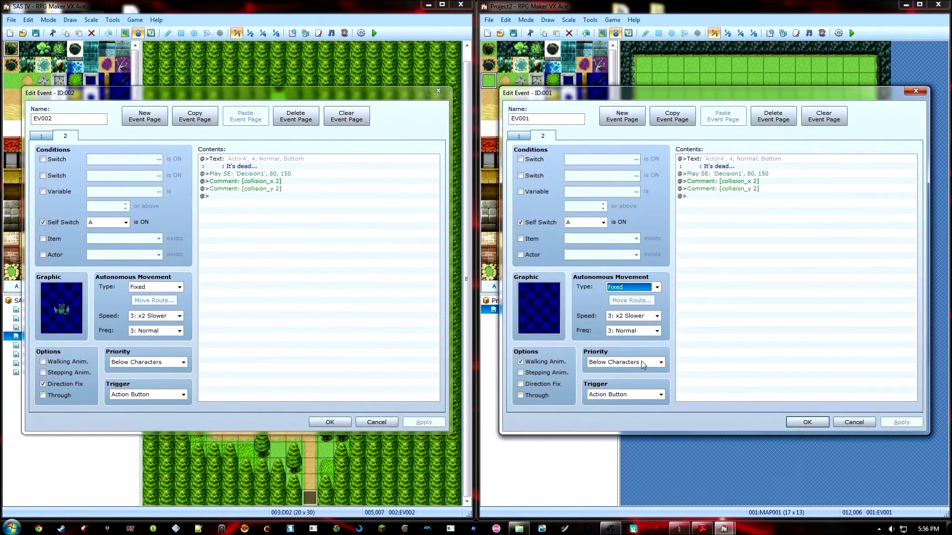
On EV001's second page, enable Direction Fix, disable Walking Animation, choose the fallen bat monster graphic from Damage3, and save the event.
left_click(529, 384)
left_click(530, 367)
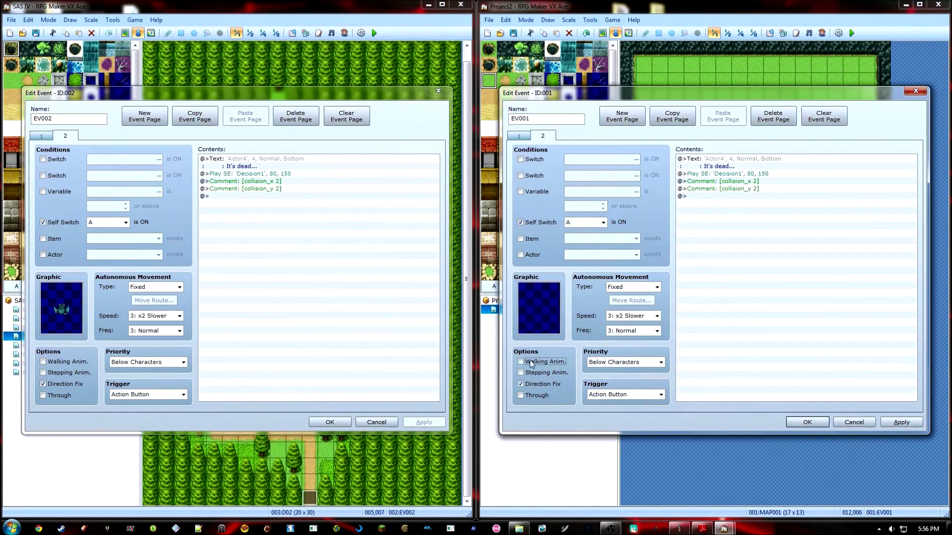
double_click(541, 303)
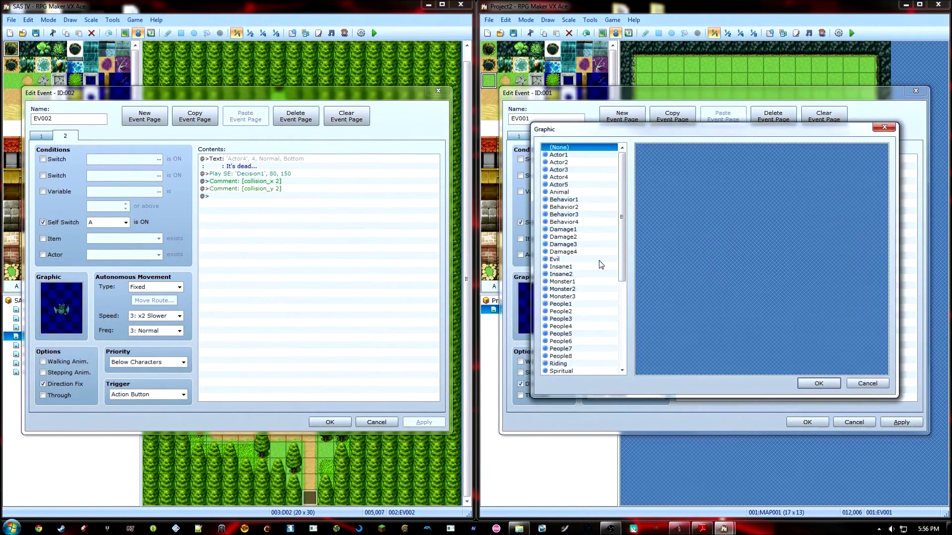
left_click(598, 244)
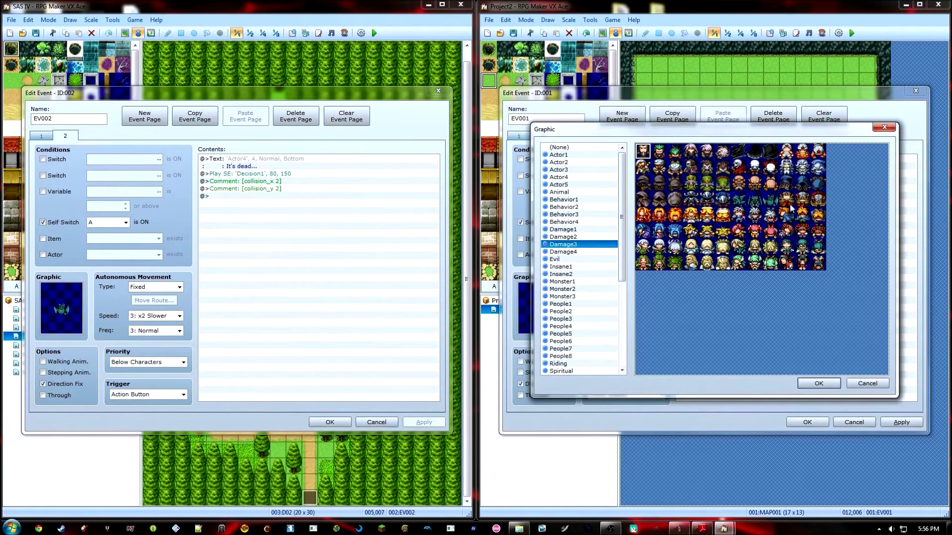
double_click(744, 203)
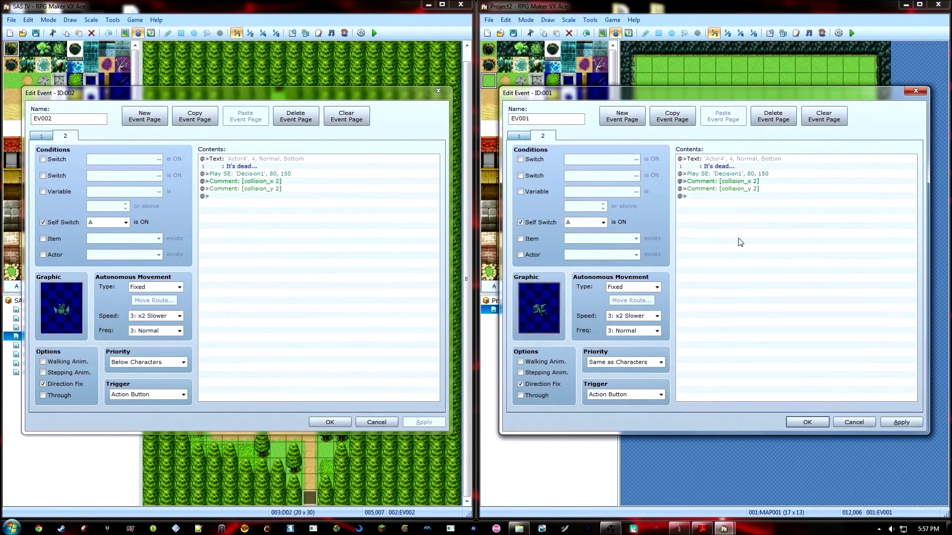
left_click(799, 421)
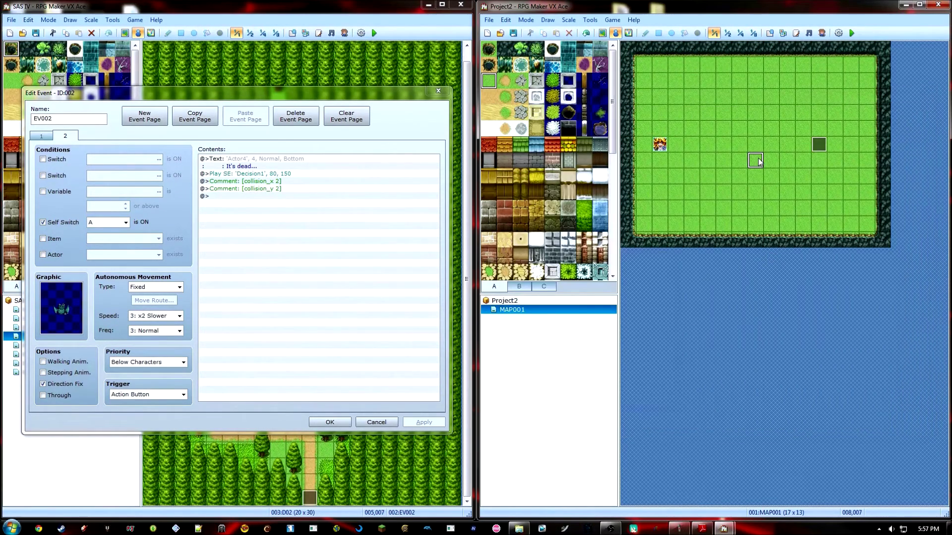
Close the demo's EV002 event and open event EV001 on the demo's SAS INTRO 2 map.
left_click(330, 422)
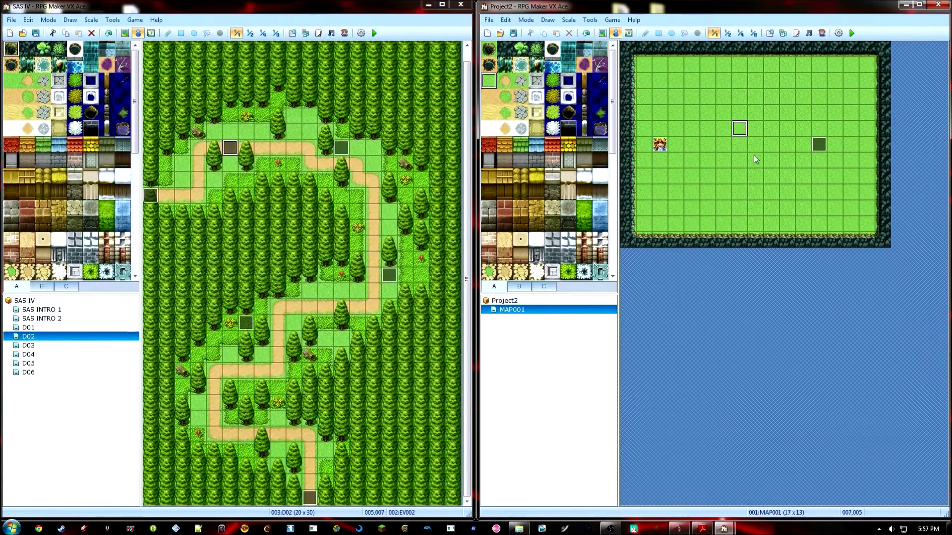
left_click(790, 114)
left_click(691, 128)
left_click(647, 225)
left_click(25, 318)
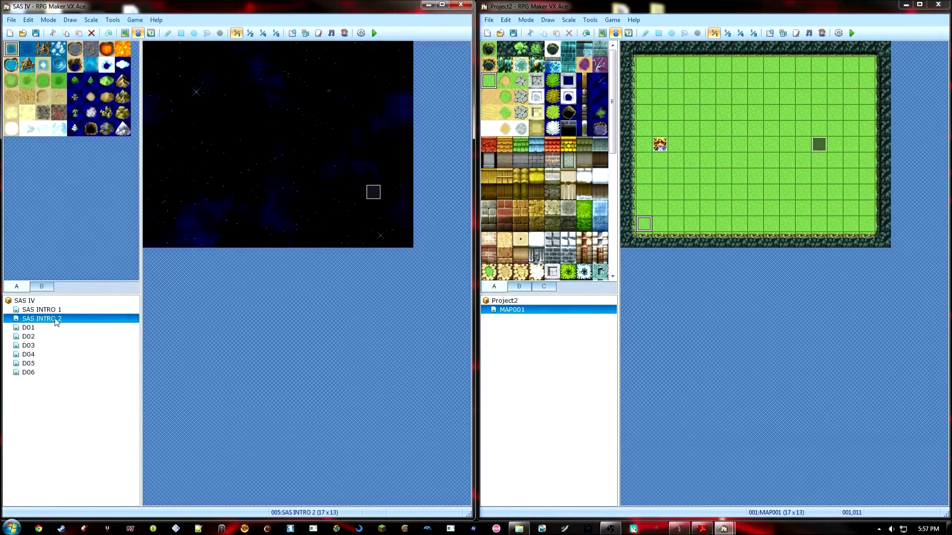
double_click(375, 192)
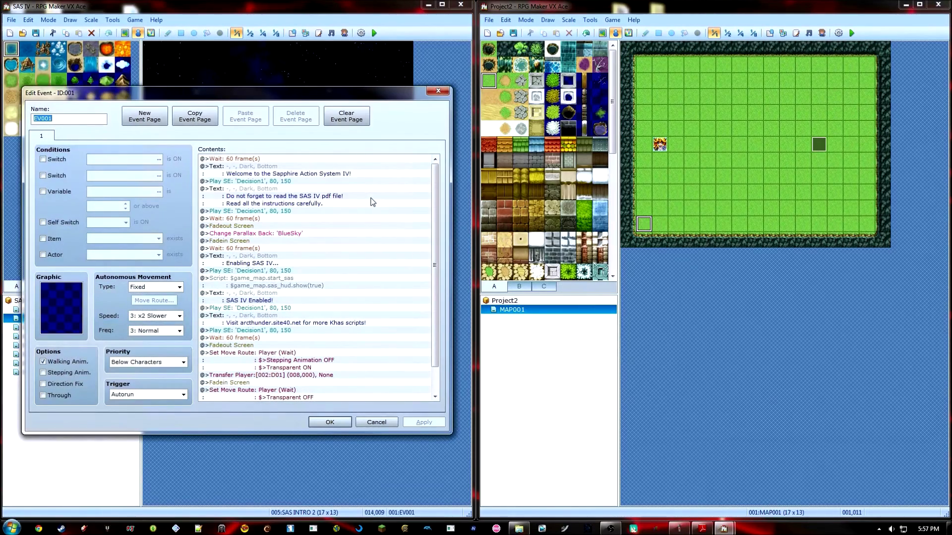
Create an Autorun event at tile 001,011 of MAP001 and copy the demo's script command $game_map.start_sas with $game_map.sas_hud.show(true) into it.
double_click(644, 226)
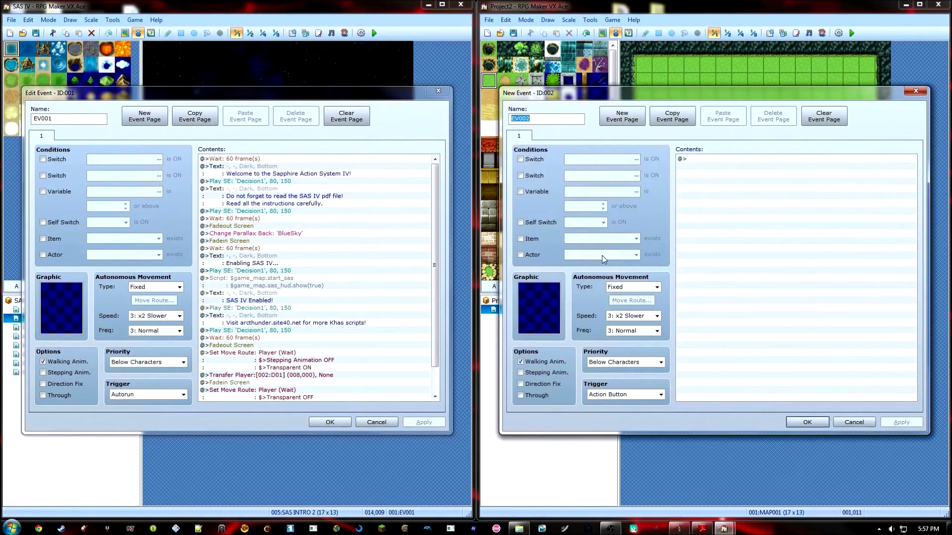
left_click(624, 395)
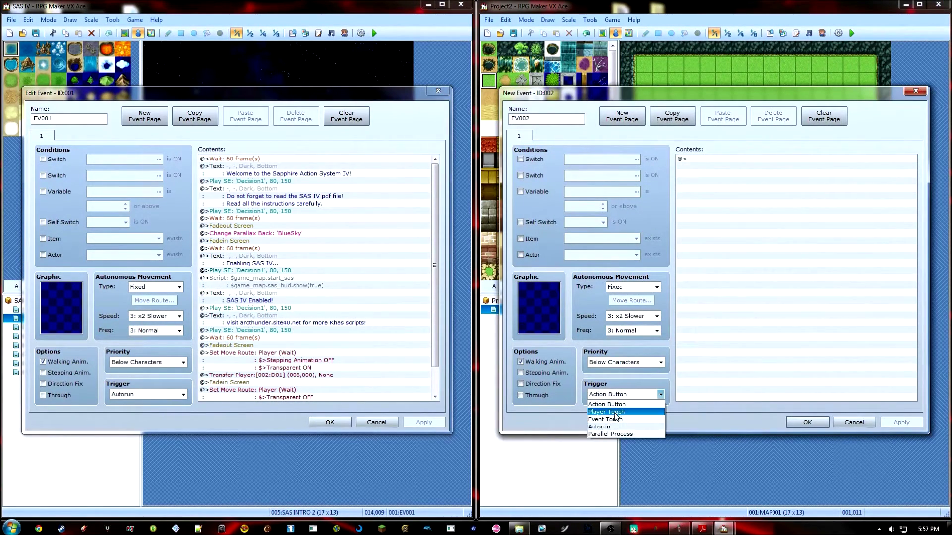
left_click(620, 425)
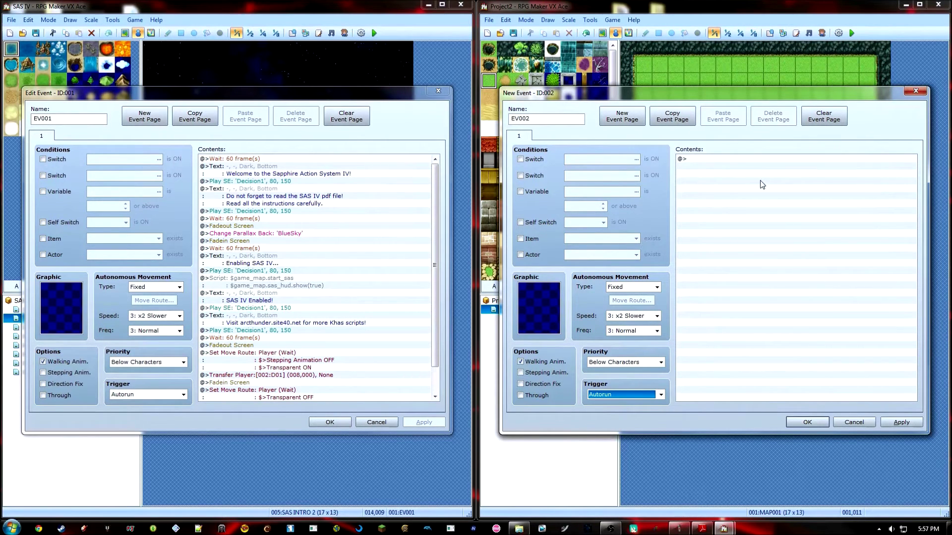
left_click(722, 160)
left_click(294, 287)
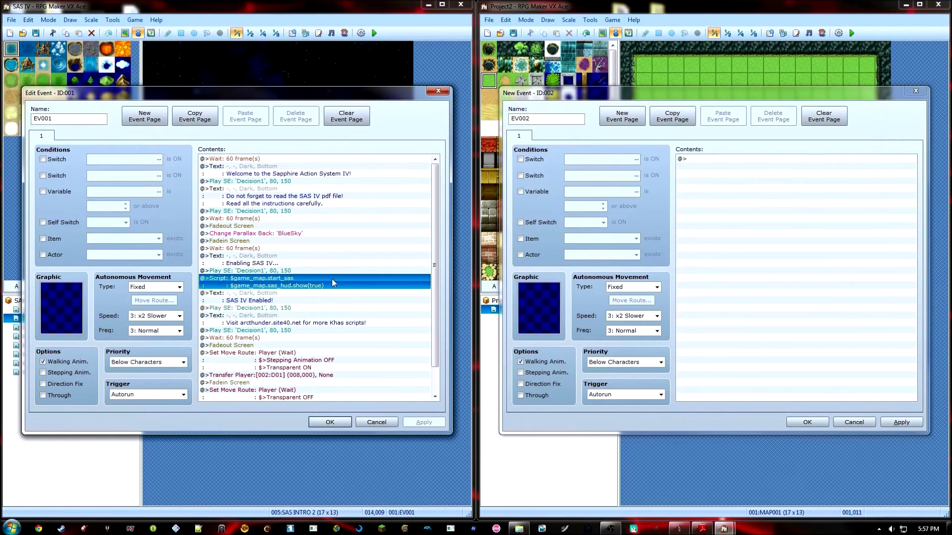
left_click(699, 160)
type("@>Script: $game_map.start_sas  : $game_map.sas_hud.show(true)")
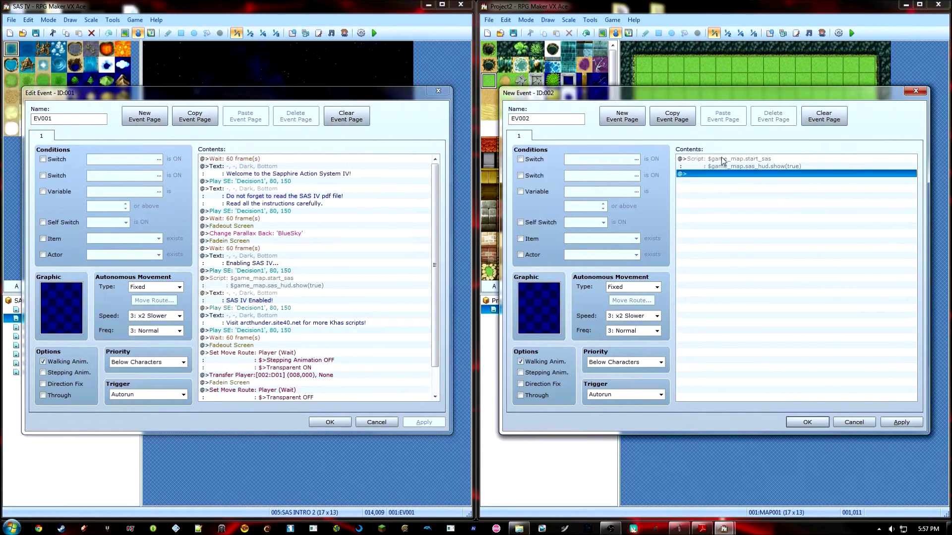
Examine the start_sas and sas_hud.show lines in the new event's script command.
double_click(760, 160)
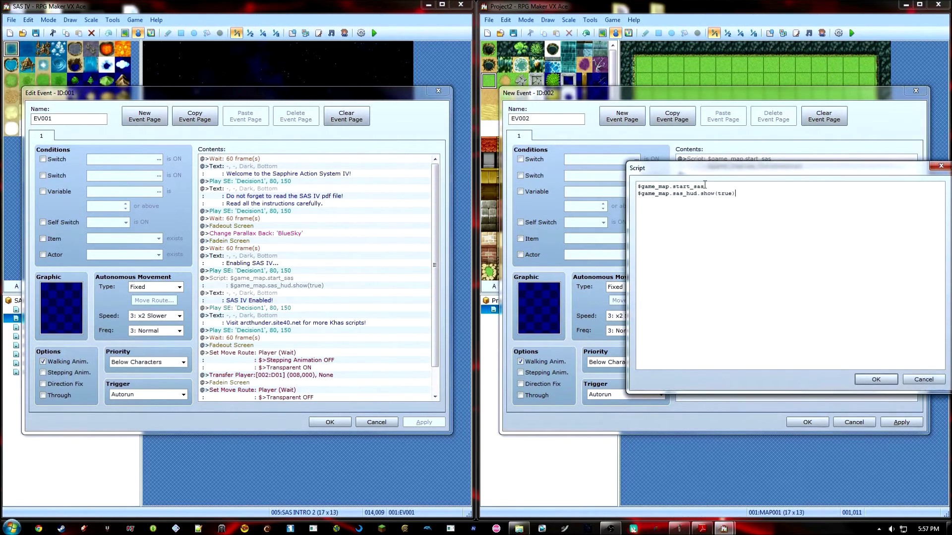
left_click(757, 196)
left_click_drag(692, 187, 704, 188)
left_click_drag(765, 198, 637, 186)
left_click(740, 214)
left_click_drag(774, 170, 699, 161)
left_click(801, 370)
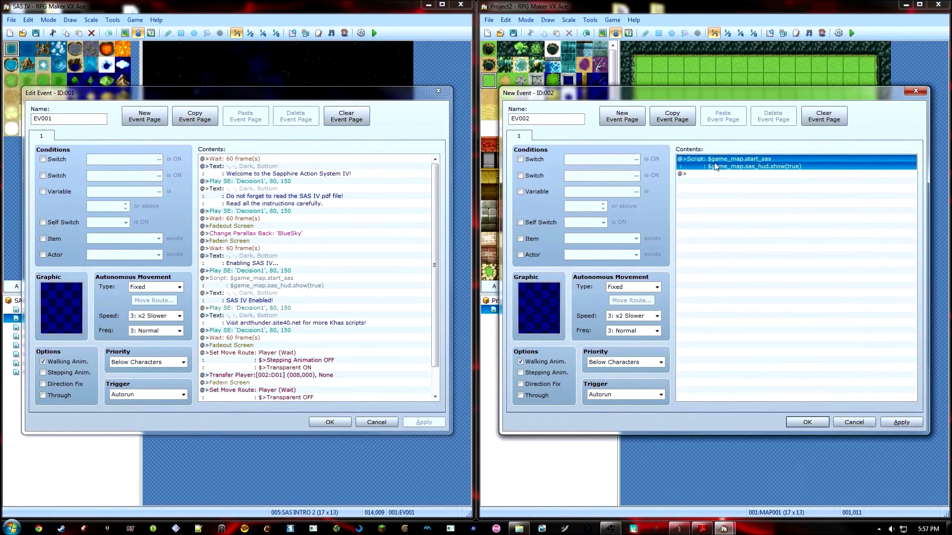
Add a Change Skills command below the script that teaches actor 003:may the 001:Fireball skill.
left_click(754, 175)
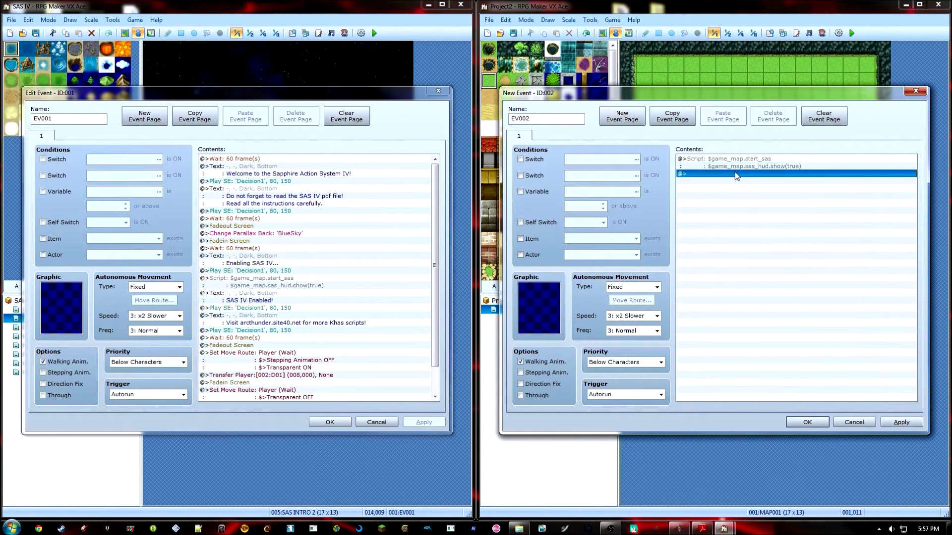
double_click(736, 174)
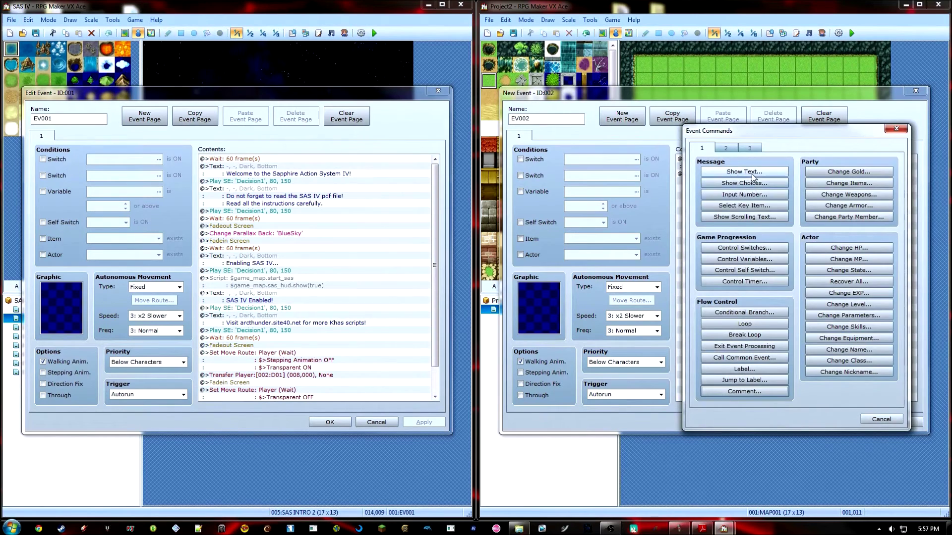
left_click(851, 328)
left_click(852, 242)
left_click(799, 257)
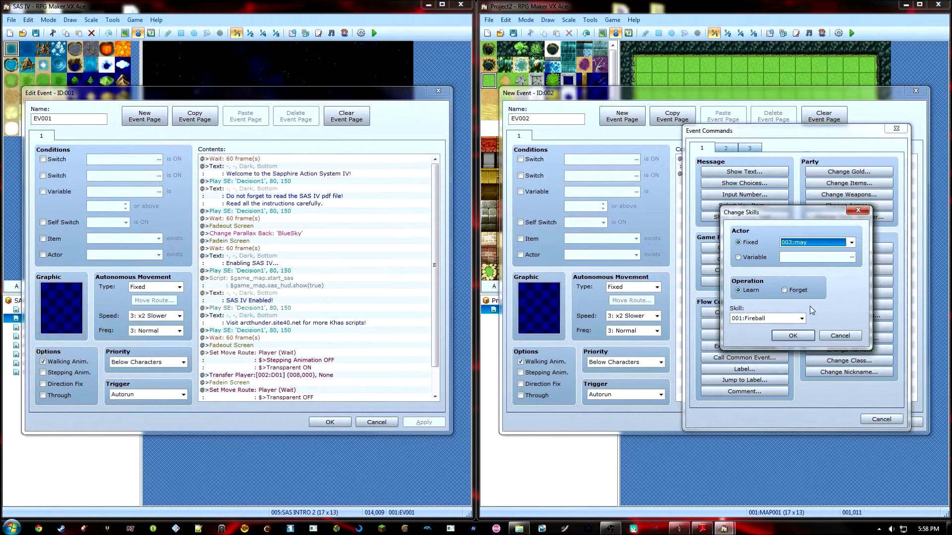
left_click(792, 336)
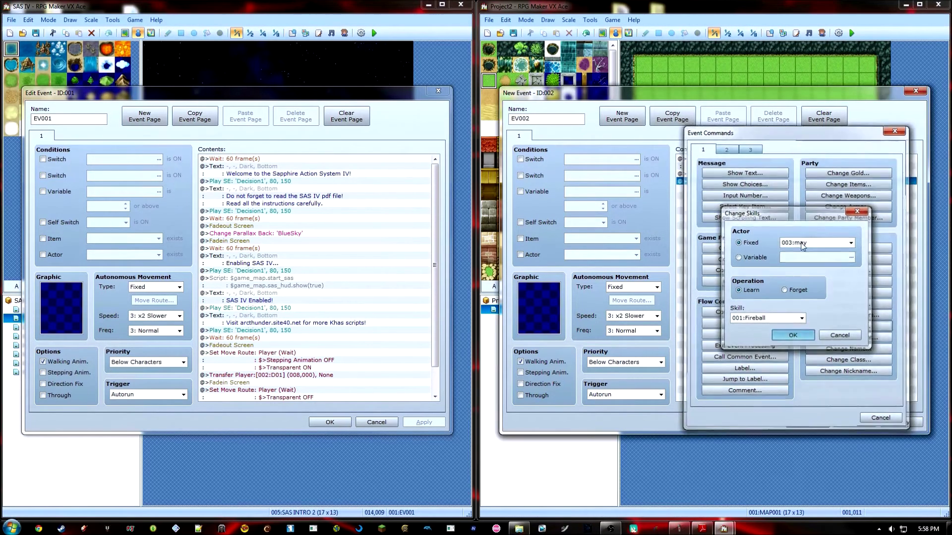
Duplicate the Fireball skill command and set the copy's skill to 002:Tornado.
left_click(746, 174)
key("ctrl+c")
key("ctrl+v")
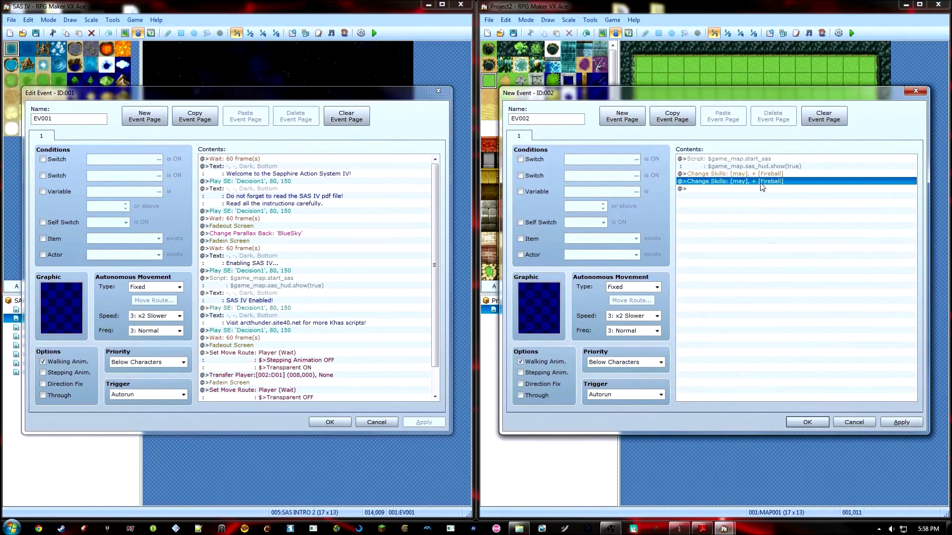
double_click(762, 181)
left_click(775, 317)
left_click(778, 336)
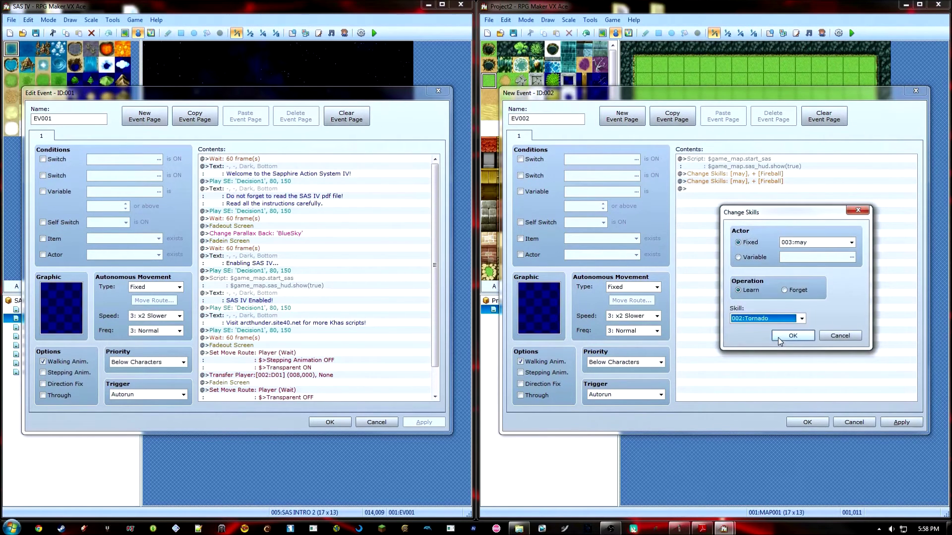
left_click(780, 337)
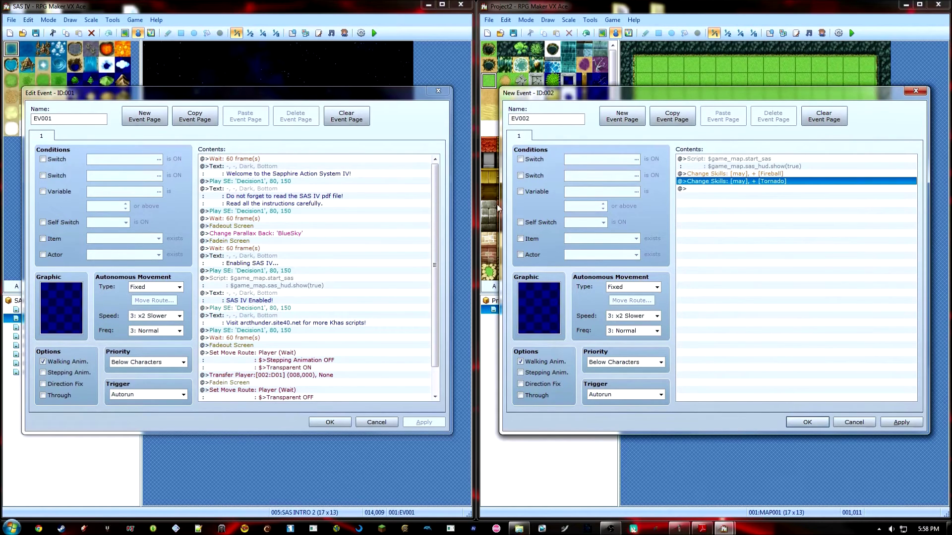
Add a Control Self Switch command that turns self switch A on after the skill commands.
double_click(726, 188)
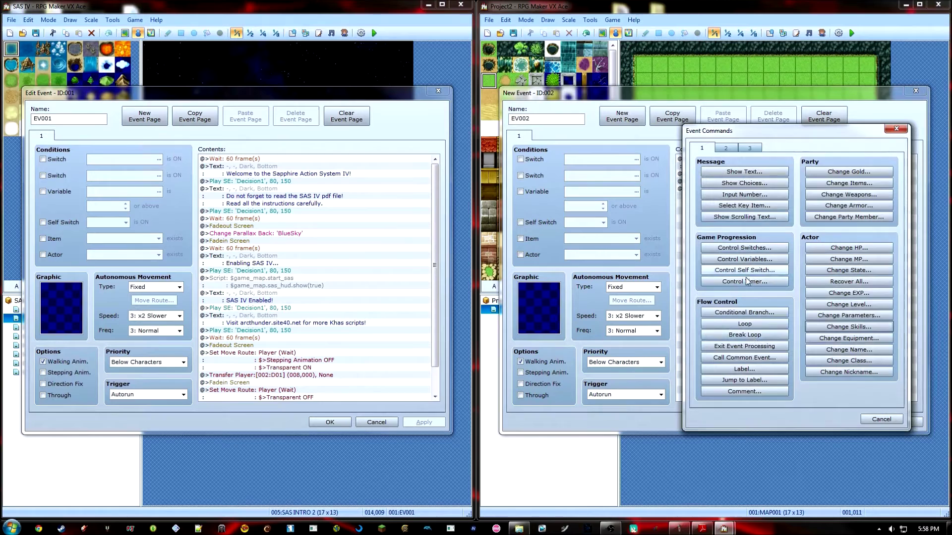
left_click(726, 147)
left_click(699, 150)
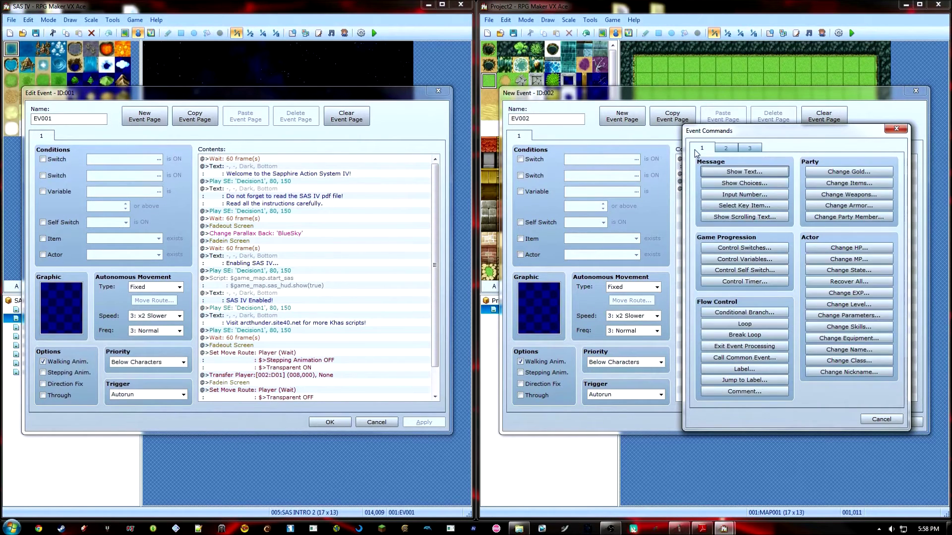
left_click(747, 275)
left_click(839, 265)
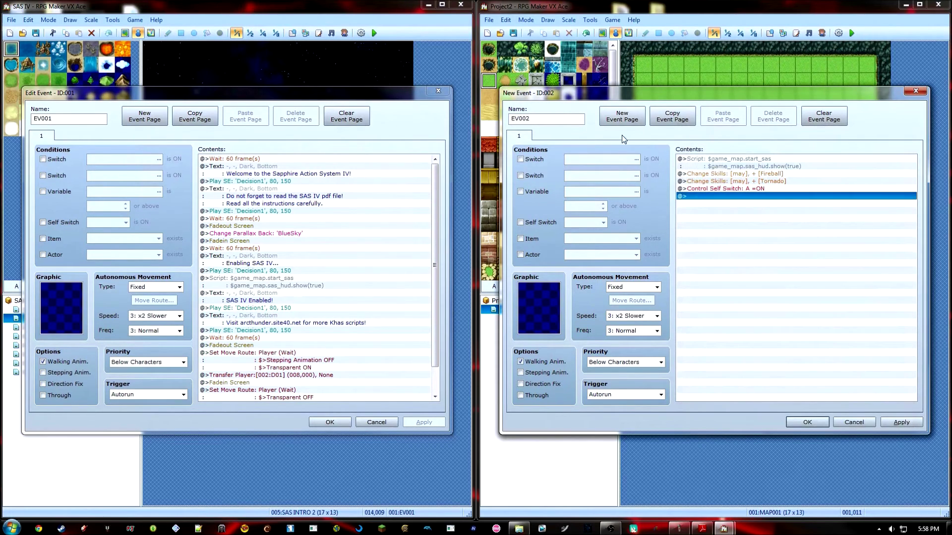
Add an empty second page to EV002 conditioned on self switch A, close the demo event, and save EV002.
left_click(622, 116)
left_click(539, 222)
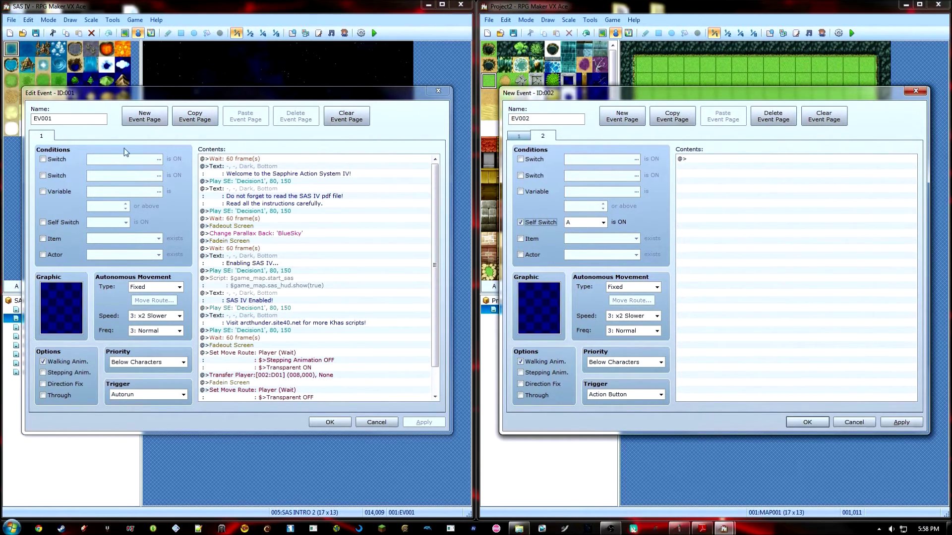
left_click(337, 422)
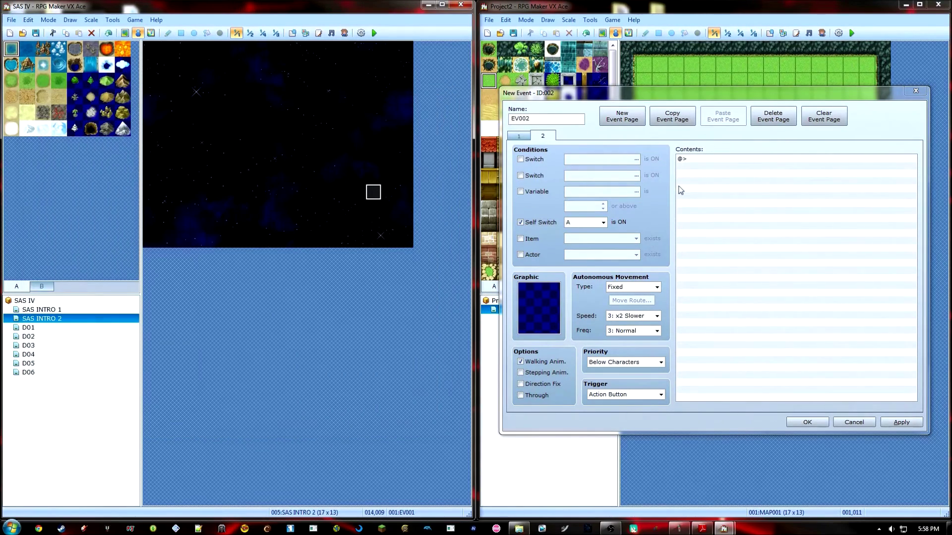
left_click(807, 422)
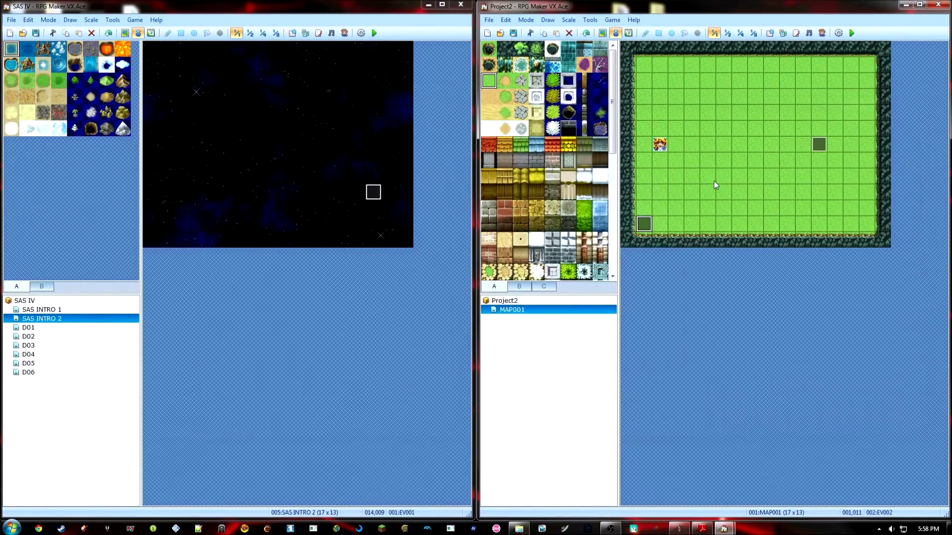
Playtest Project2 with a new game, walk the character around the map to check the action system, and close the game.
left_click(769, 126)
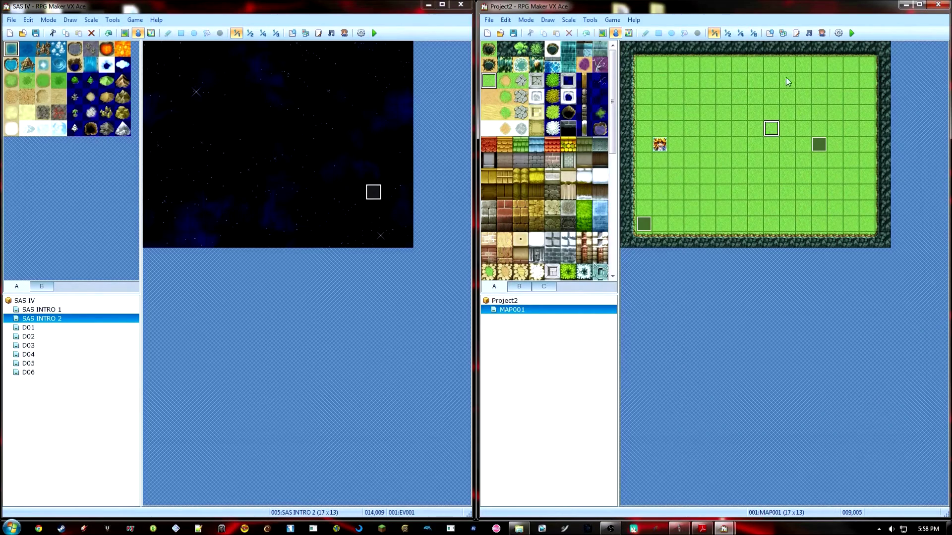
left_click(852, 33)
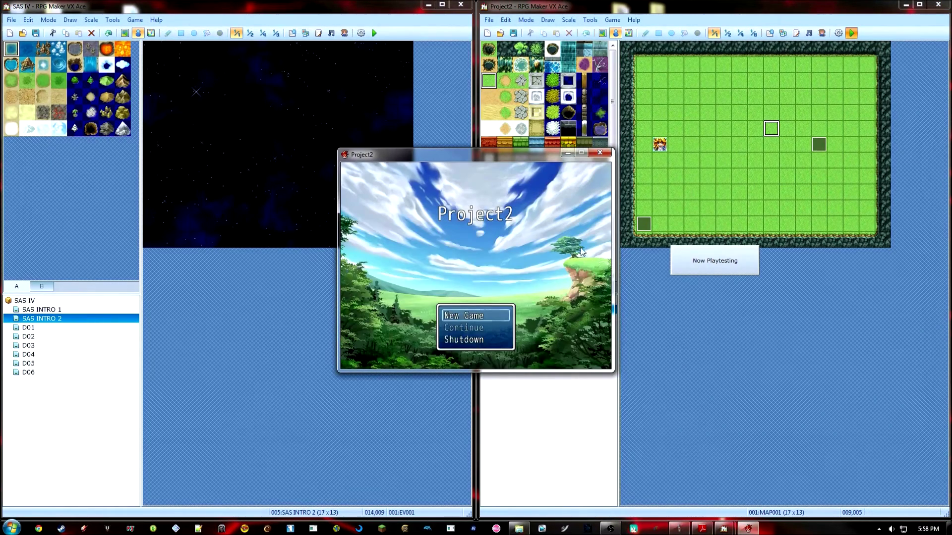
key("Return")
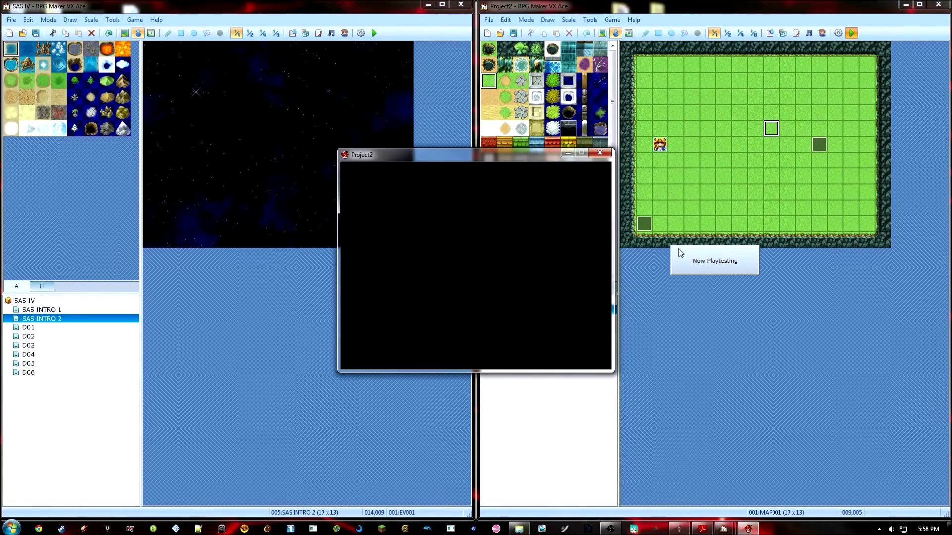
key("Left")
key("Up")
key("Down")
key("Right")
key("Down")
key("Left")
key("Up")
key("Right")
key("Down")
key("Left")
key("Right")
key("Up")
key("Left")
key("Down")
key("Down")
key("Right")
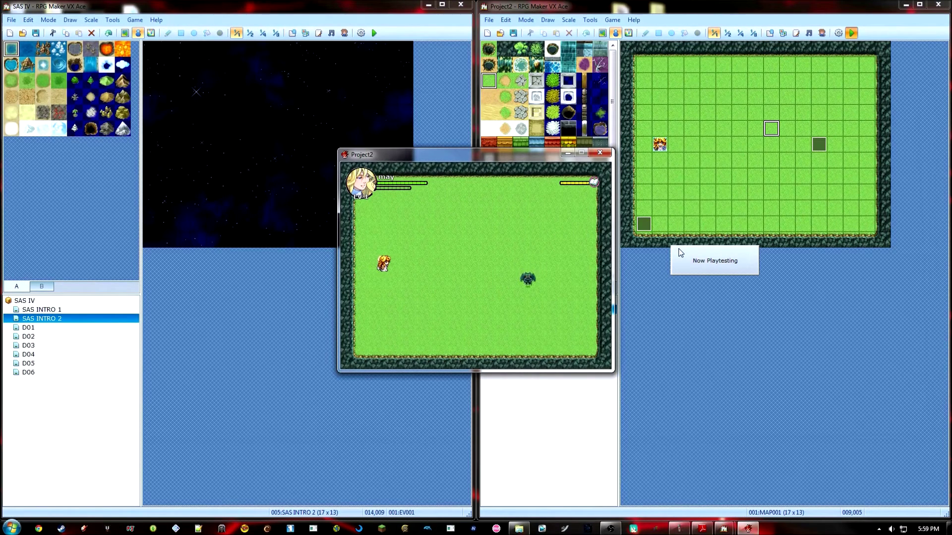
key("Left")
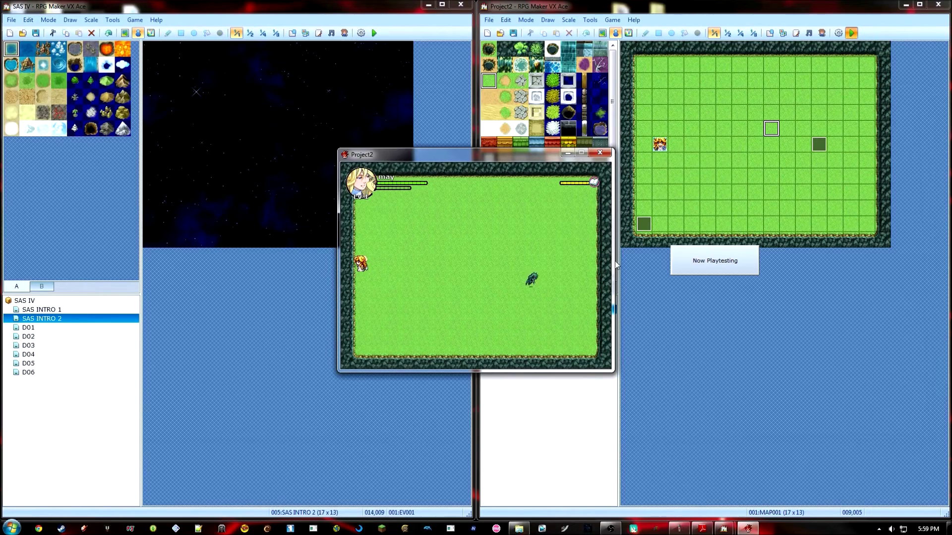
left_click(600, 152)
Review the actor's settings and the harp weapon's settings in Project2's database.
left_click(768, 34)
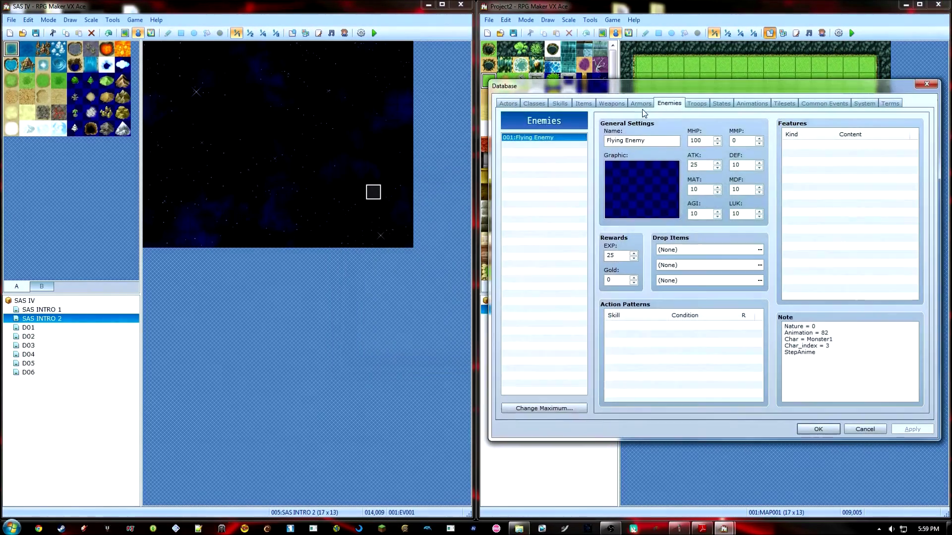
left_click(499, 104)
left_click(686, 308)
left_click(686, 316)
left_click(611, 103)
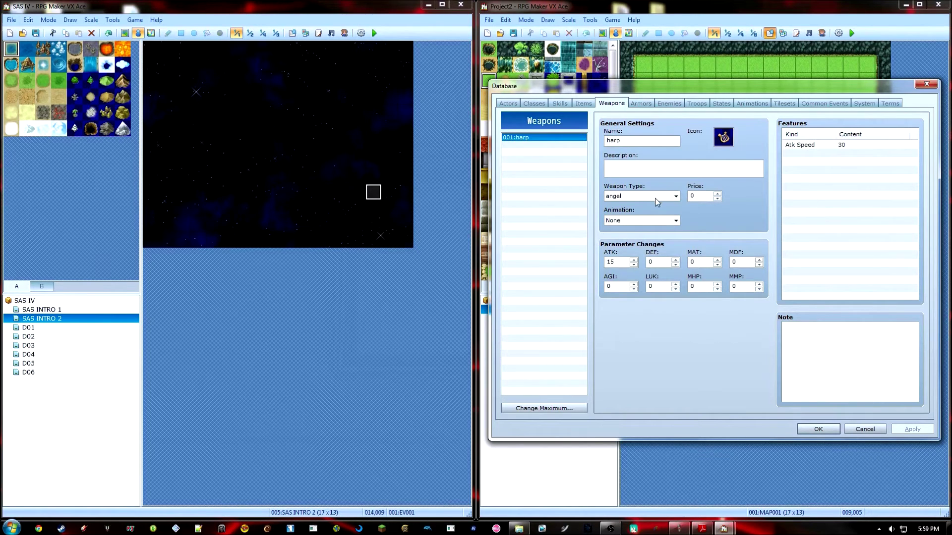
Add an Equip Weapon feature for the angel weapon type to the actor may.
left_click(508, 104)
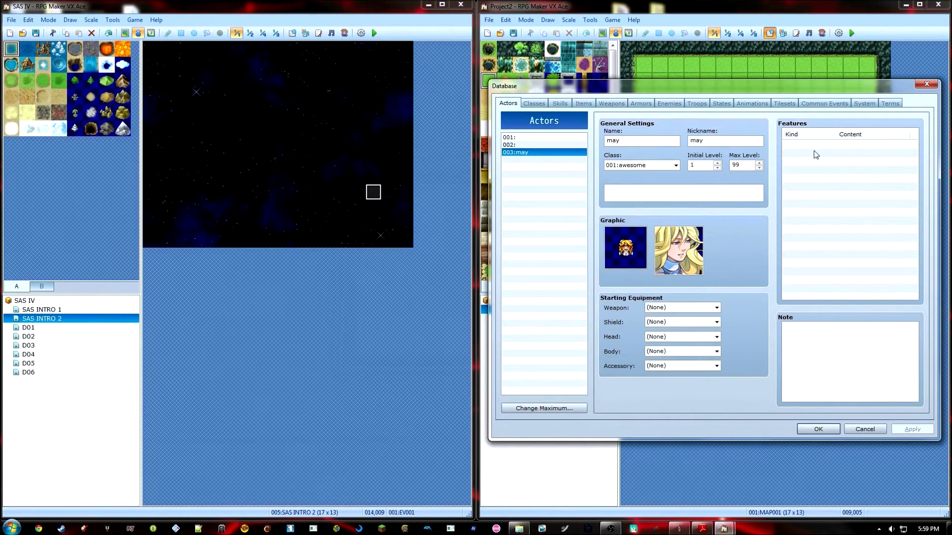
double_click(816, 145)
left_click(836, 157)
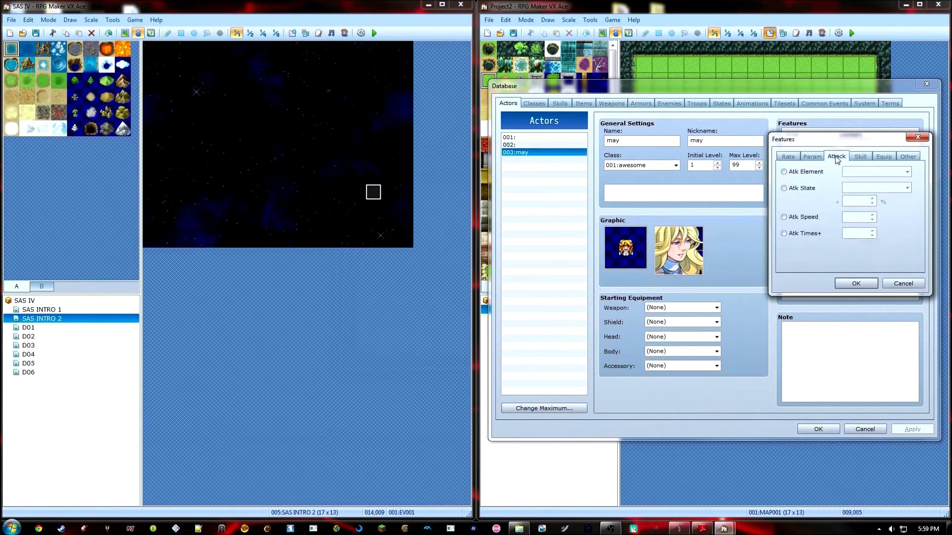
left_click(860, 157)
left_click(884, 158)
left_click(784, 172)
left_click(867, 172)
left_click(873, 181)
left_click(848, 283)
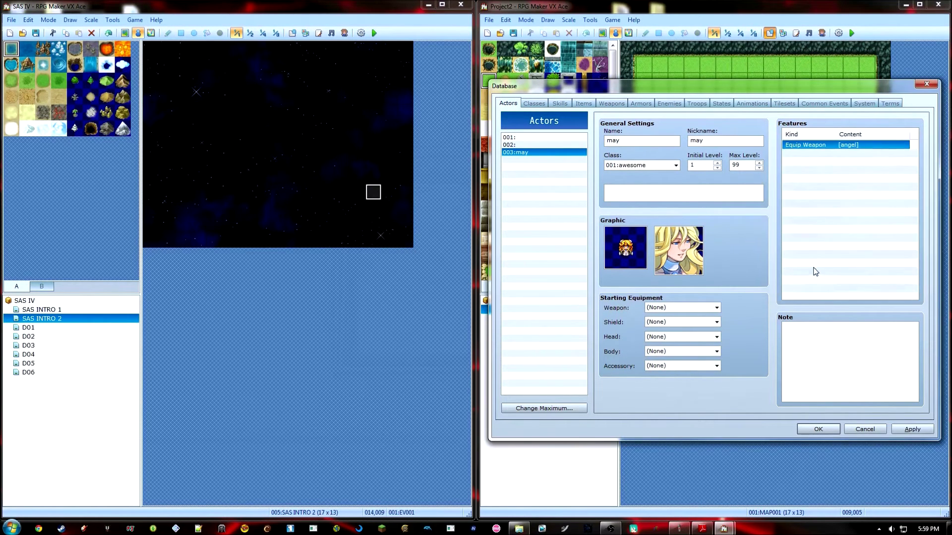
Set may's starting weapon to 001:harp and save the database changes.
left_click(706, 307)
left_click(667, 323)
left_click(812, 429)
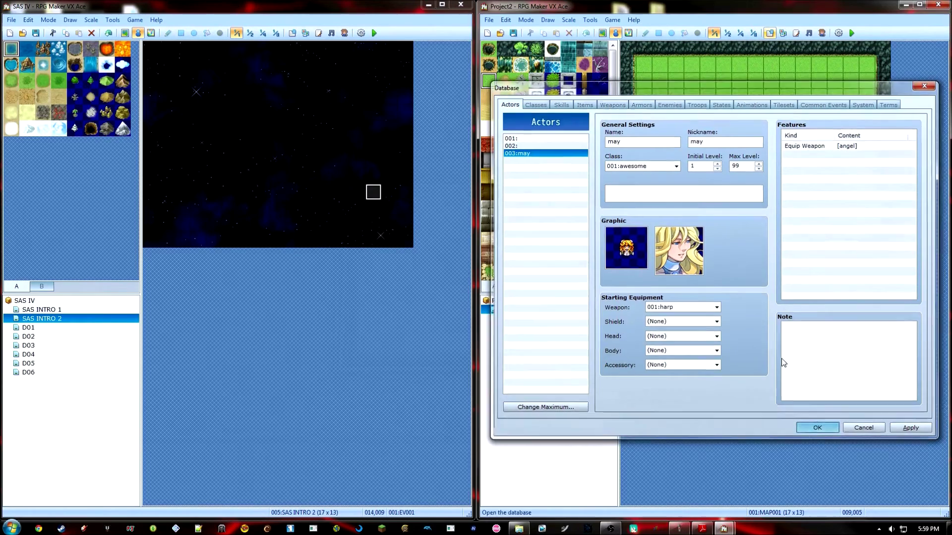
left_click(755, 112)
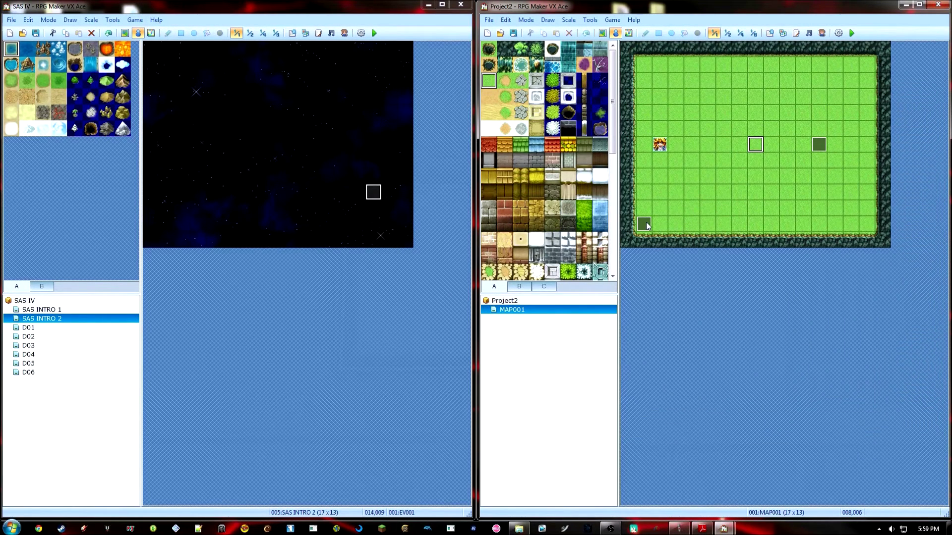
left_click(741, 149)
Playtest Project2 with a new game and walk the character across the map towards the enemy.
left_click(852, 33)
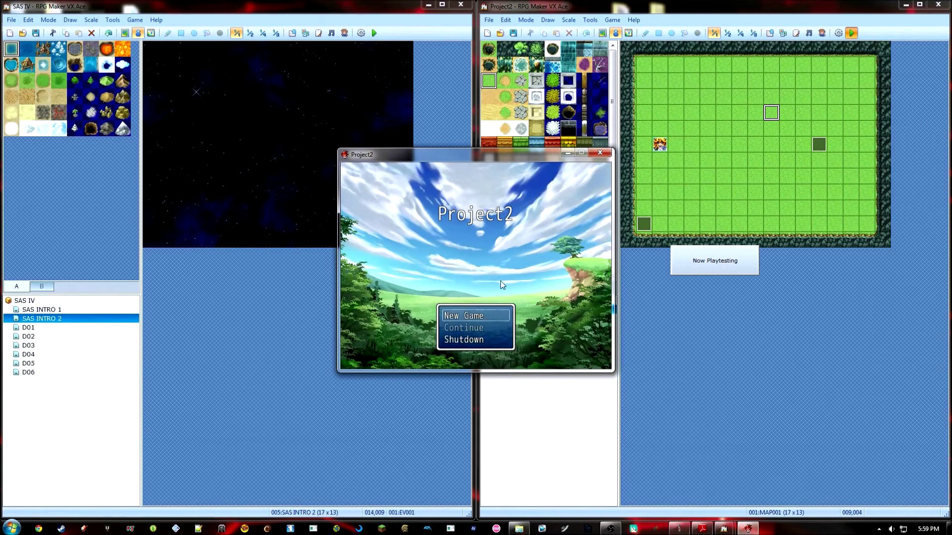
key("Return")
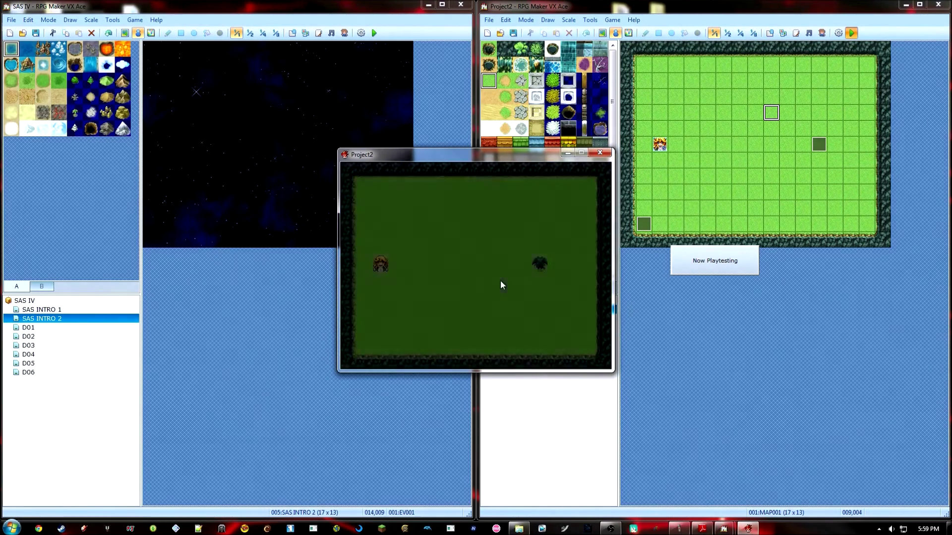
key("Left")
key("Down")
key("Down")
key("Right")
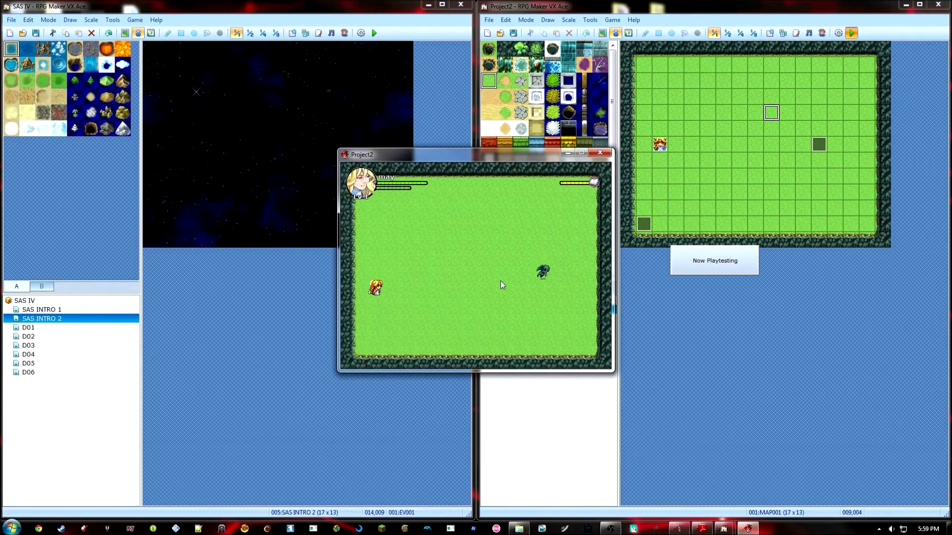
key("Up")
key("Right")
key("Right")
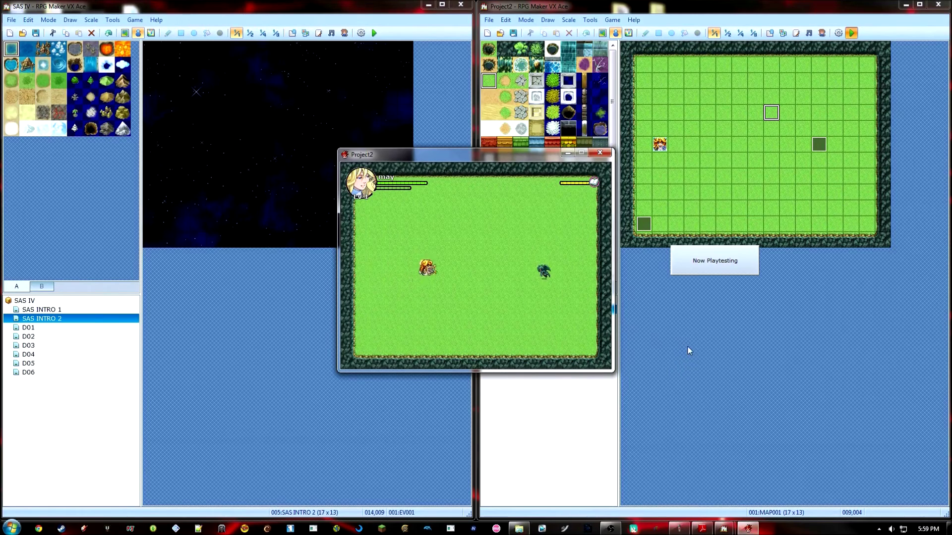
Attack the enemy with the equipped harp to test combat, and close the game.
key("Right")
key("space")
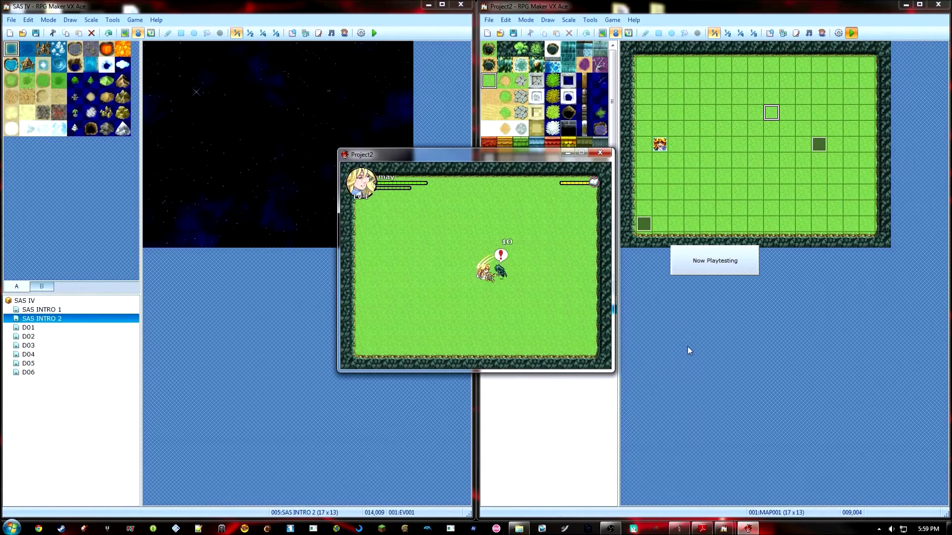
key("space")
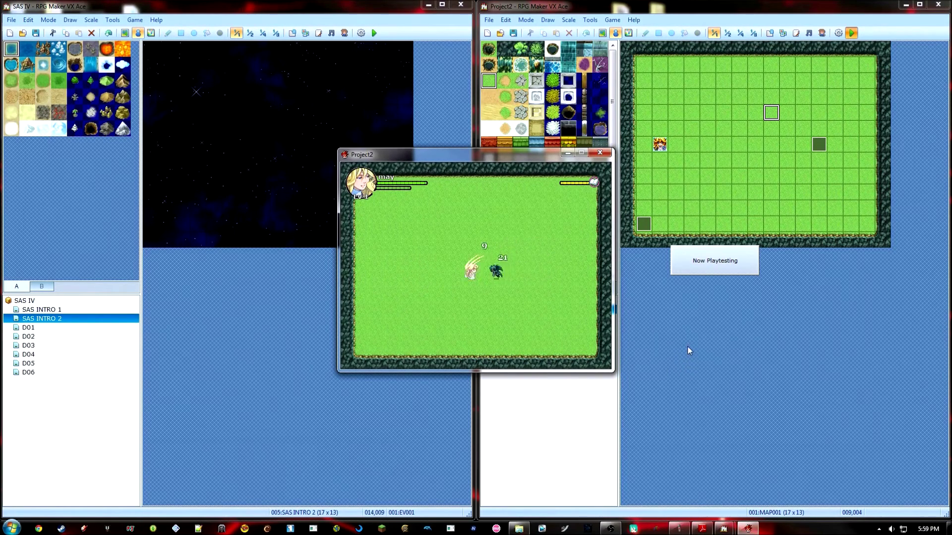
key("Right")
key("Up")
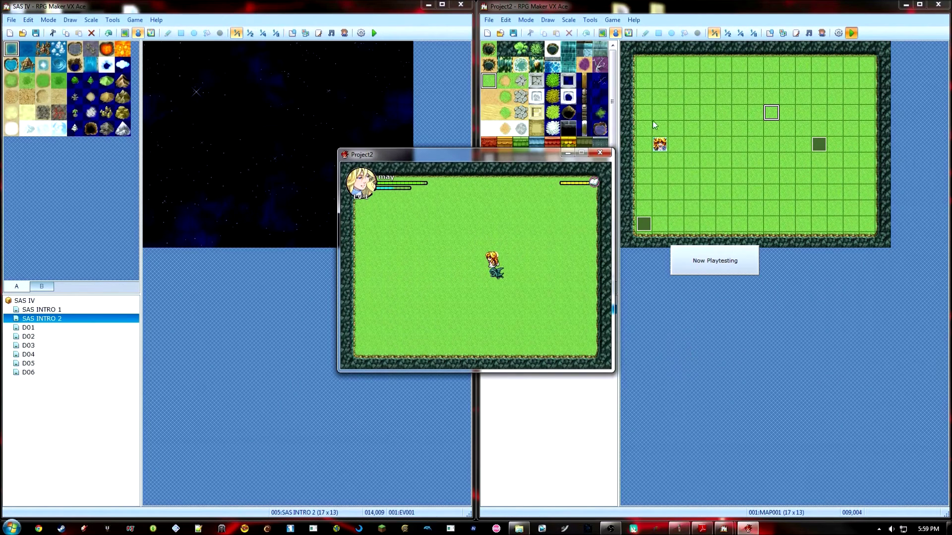
left_click(601, 152)
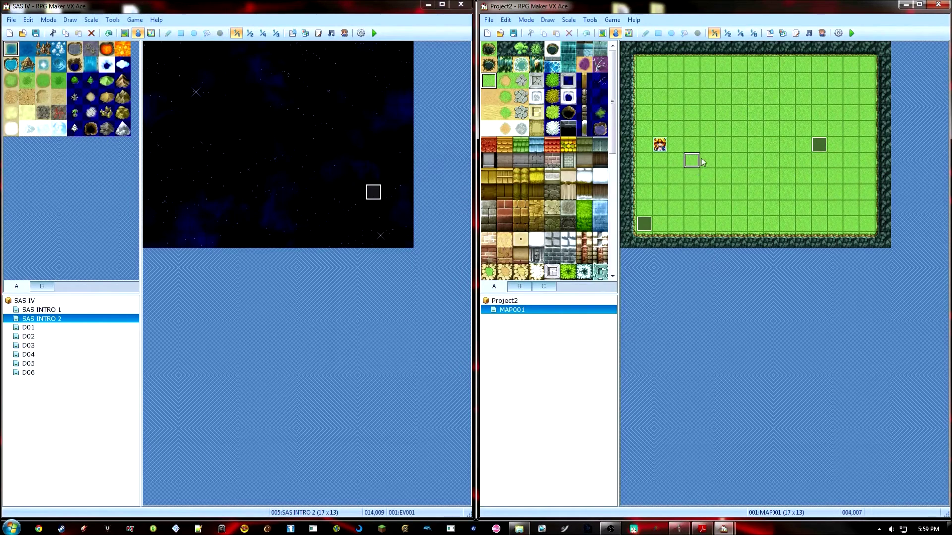
Look through the available attack animations for the harp weapon in Project2's database without changing the choice.
left_click(769, 33)
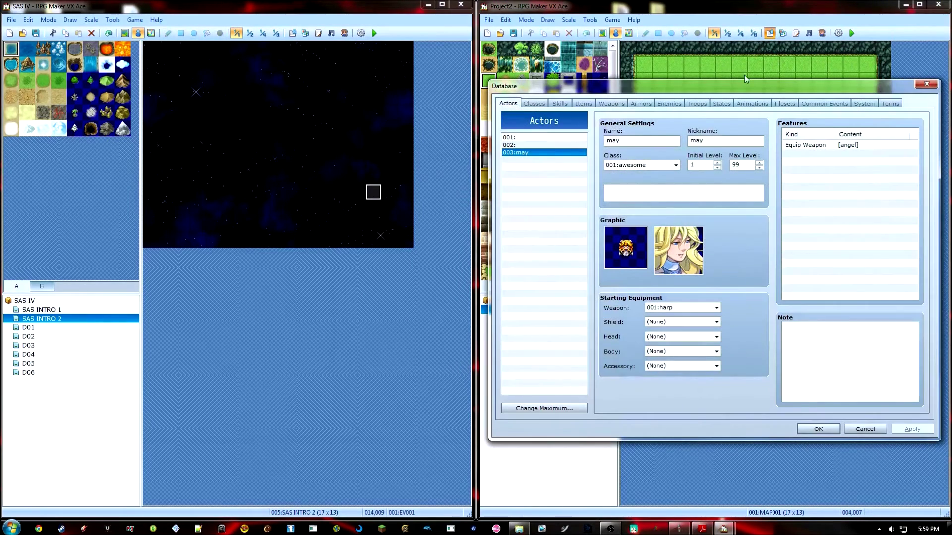
left_click(611, 104)
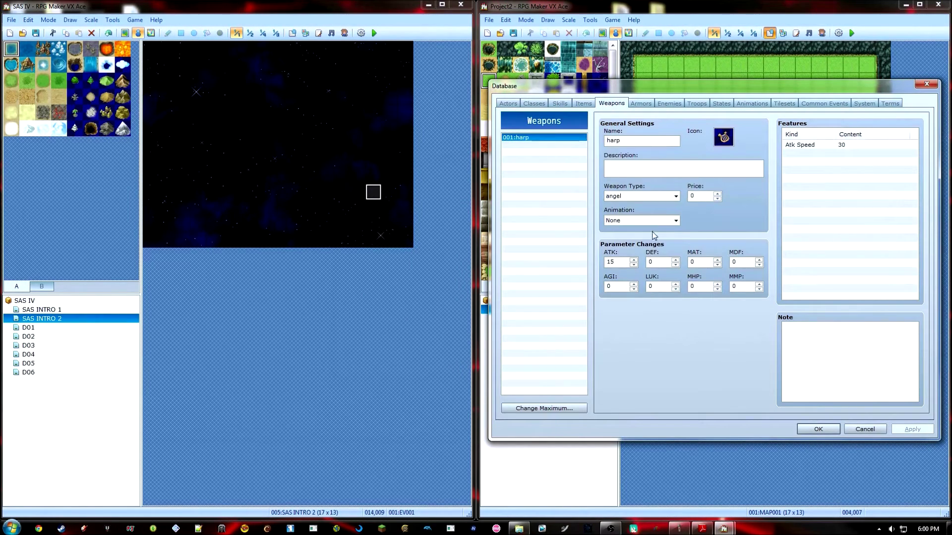
left_click(644, 220)
scroll(688, 270, "down", 3)
scroll(688, 270, "up", 3)
left_click(732, 307)
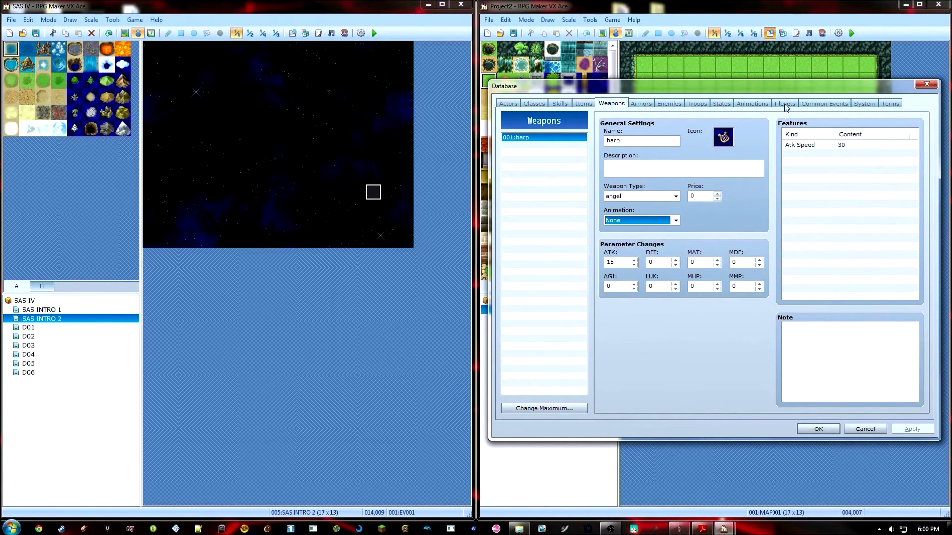
Find the 032:Song animation in the database and set its position to Center.
left_click(751, 103)
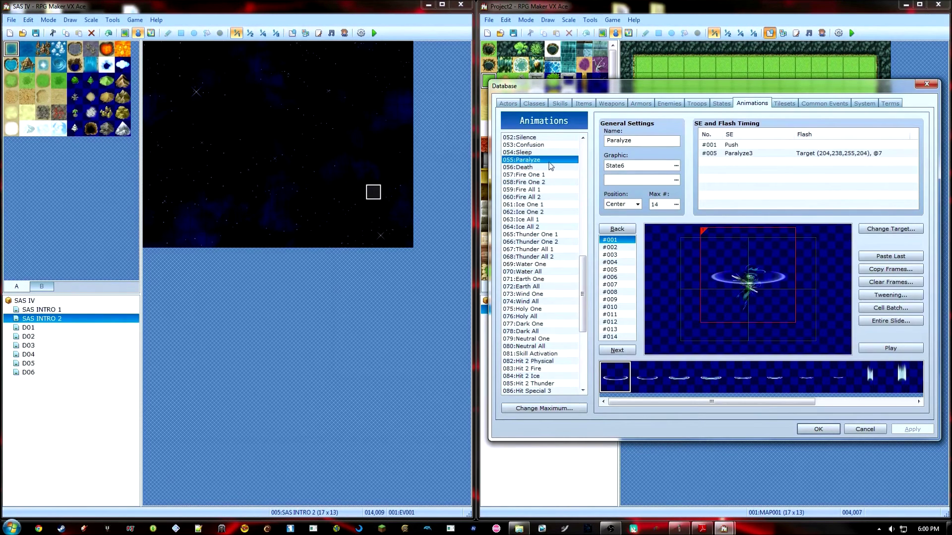
key("Up")
key("Up")
key("Up")
key("Up")
key("Up")
key("Up")
key("Up")
key("Up")
key("Up")
key("Up")
key("Up")
key("Up")
key("Up")
key("Up")
key("Up")
key("Up")
key("Up")
key("Up")
key("Up")
key("Up")
key("Up")
key("Up")
key("Up")
key("Up")
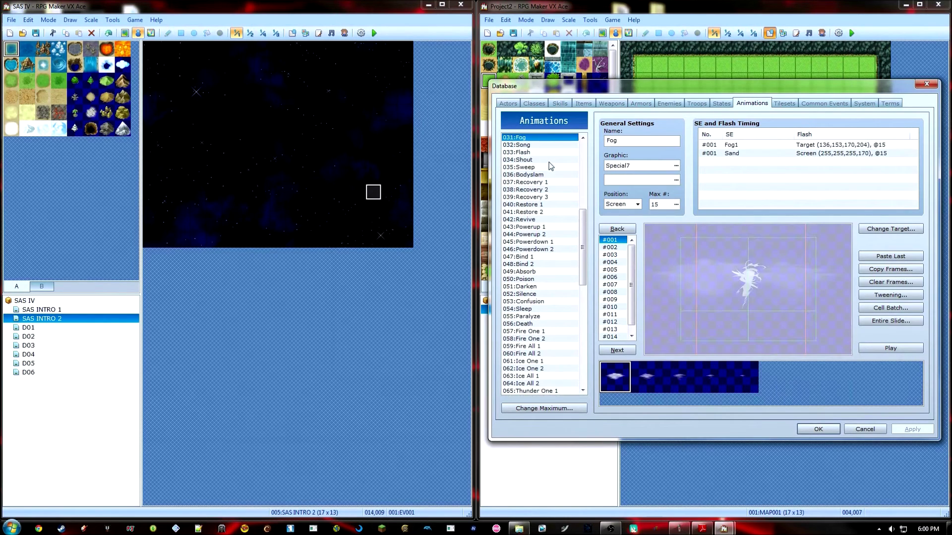
key("Down")
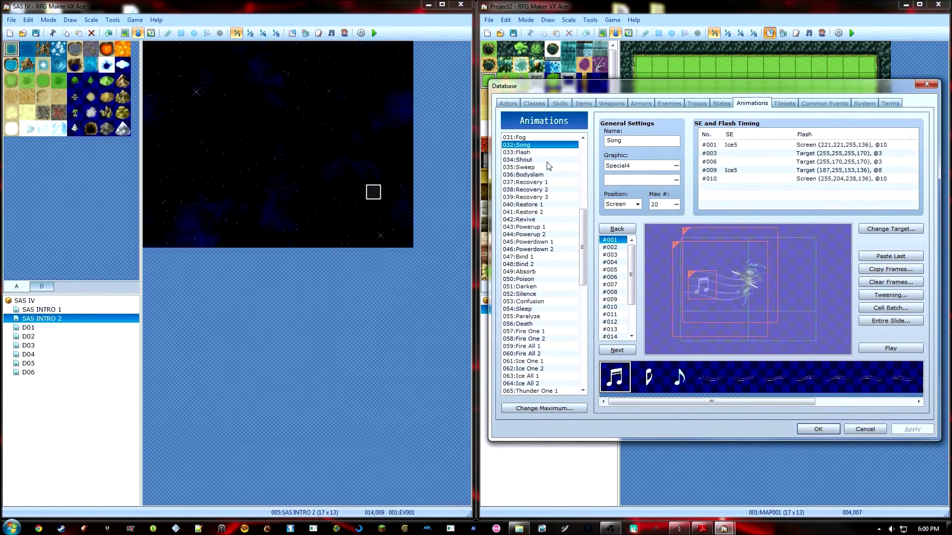
left_click(637, 205)
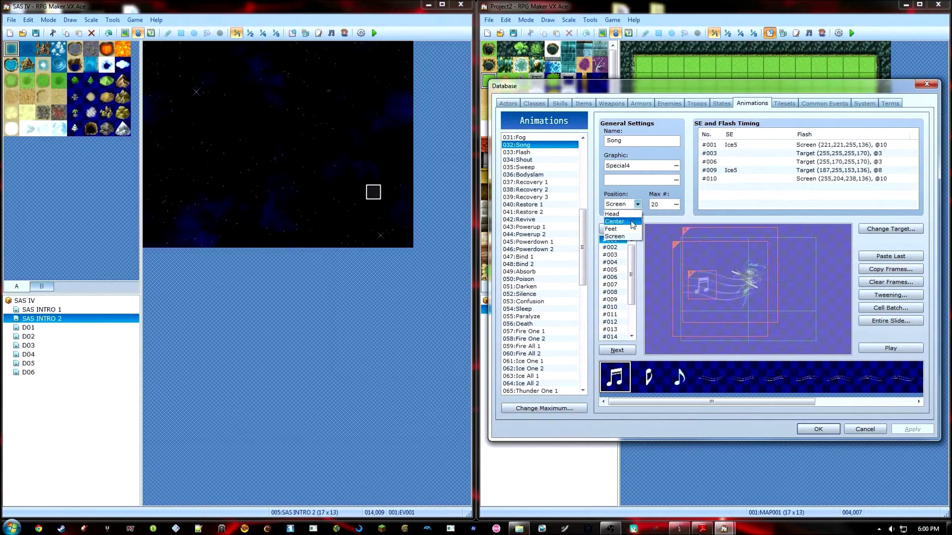
left_click(626, 221)
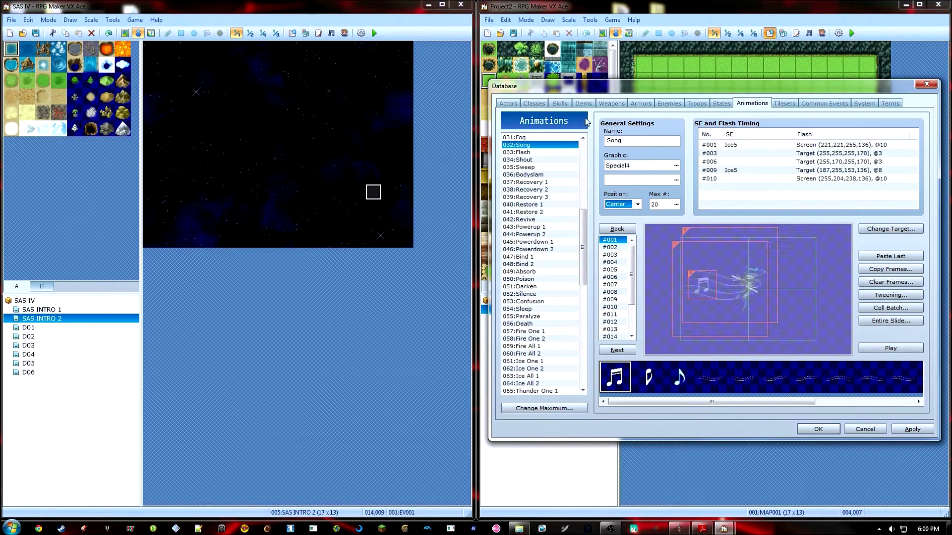
Set the harp weapon's animation to 032:Song.
left_click(612, 104)
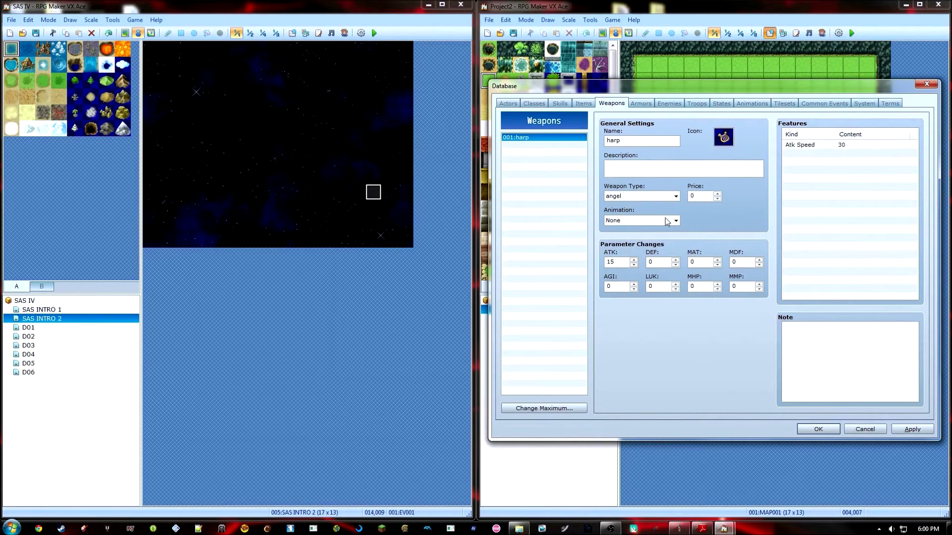
left_click(674, 221)
scroll(675, 278, "down", 6)
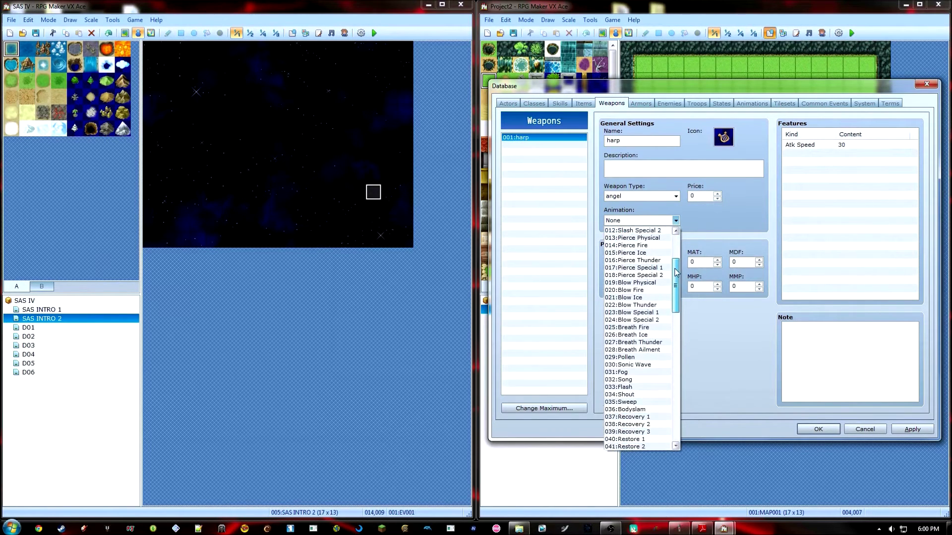
left_click(623, 335)
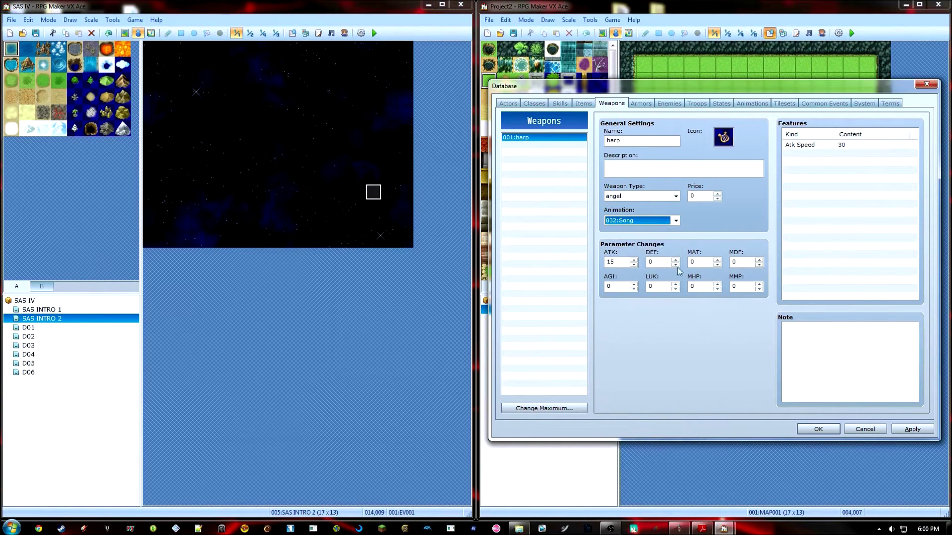
Check the Fireball and Tornado skill settings, and save the database changes.
left_click(551, 103)
left_click(546, 137)
left_click(555, 144)
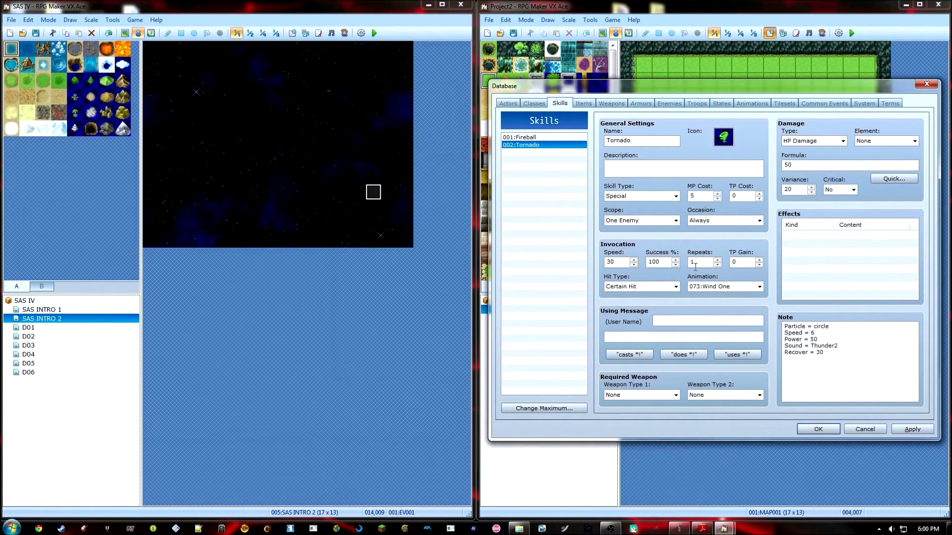
left_click(818, 429)
Playtest a new game and fight the enemy with the harp to check the Song animation.
left_click(852, 33)
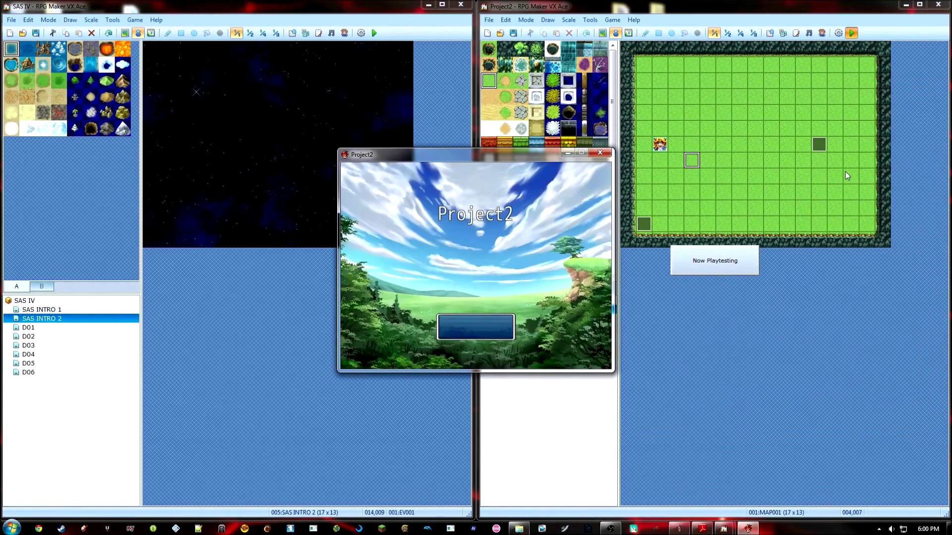
key("Return")
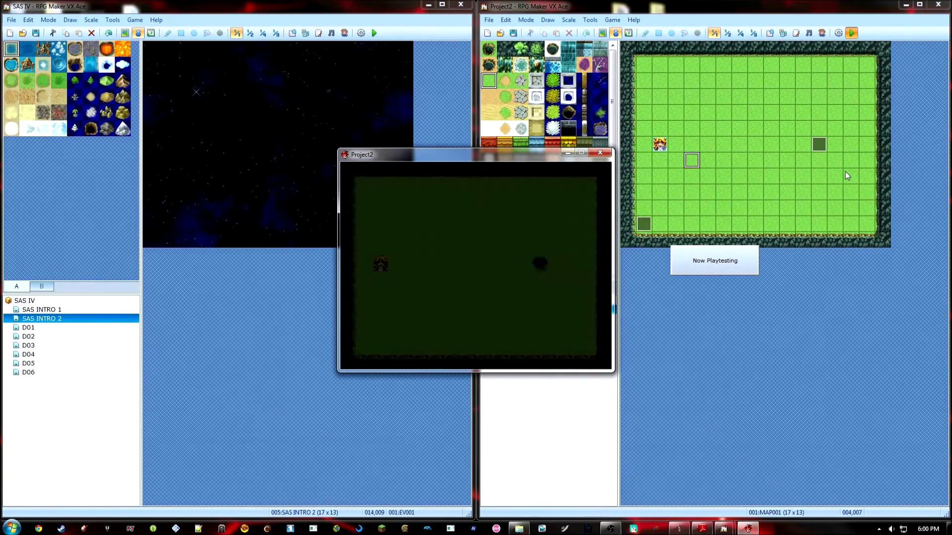
key("Right")
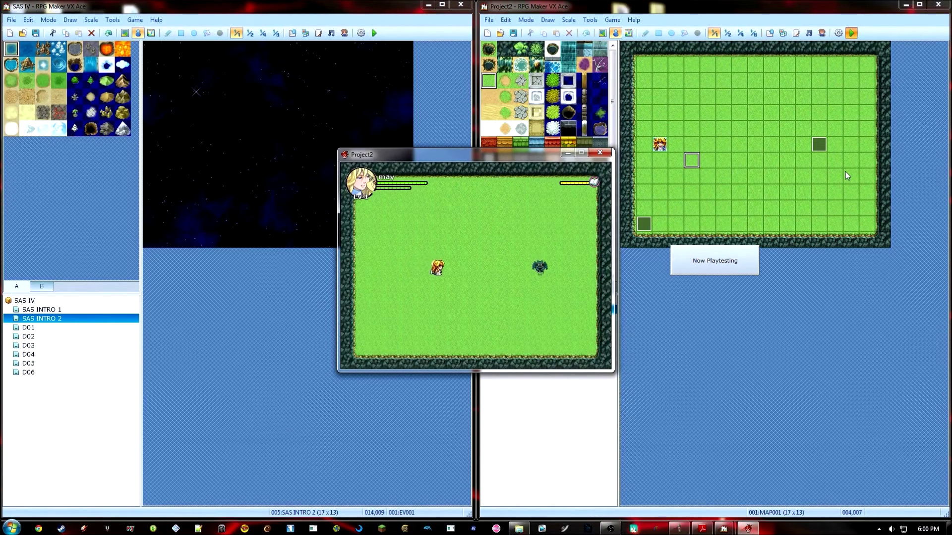
key("Right")
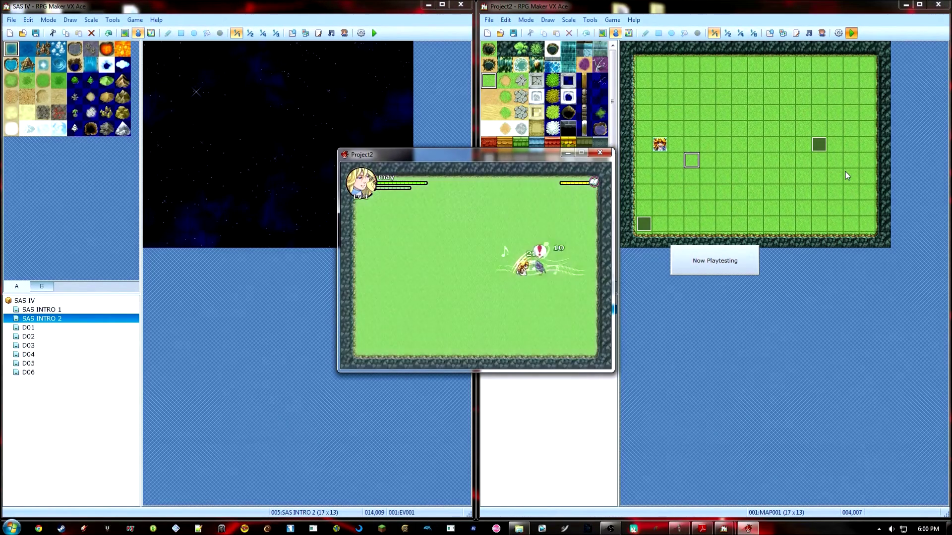
key("Left")
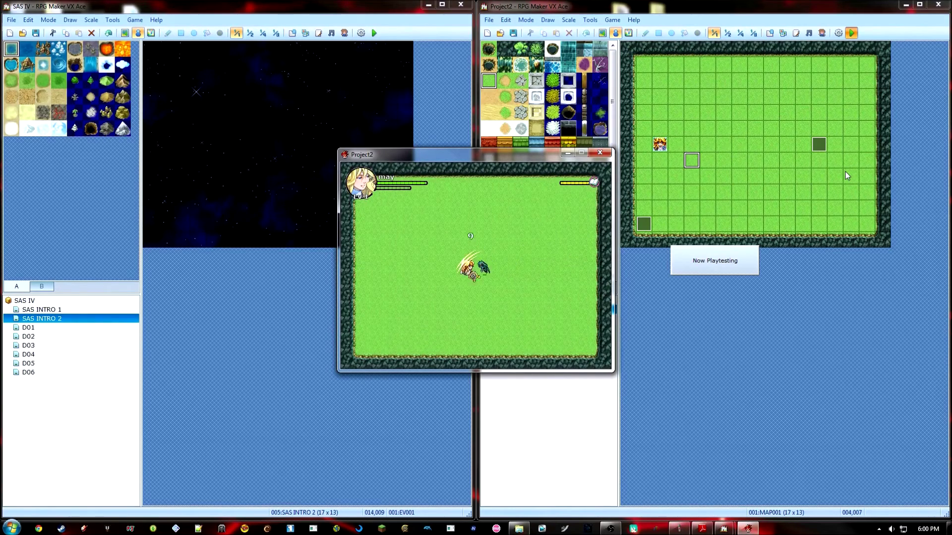
key("Return")
key("Left")
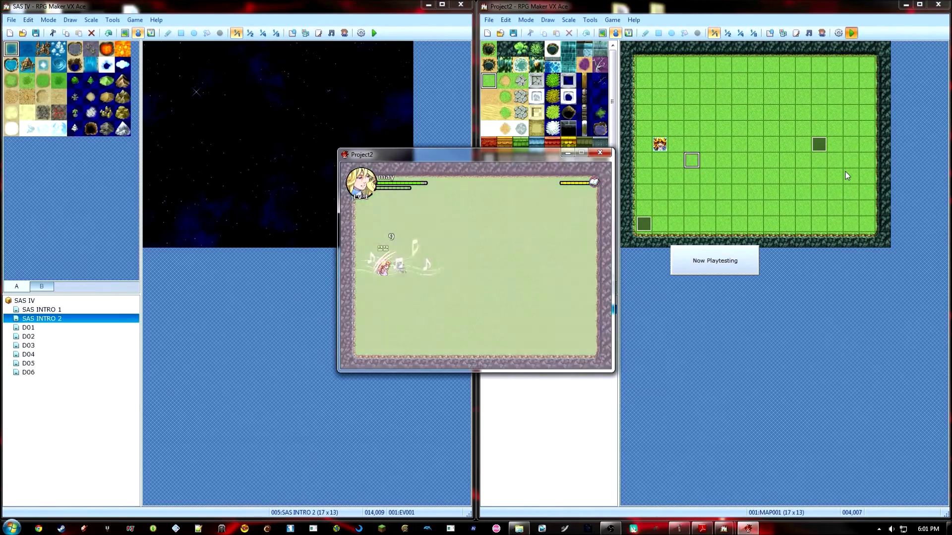
key("Right")
key("Right")
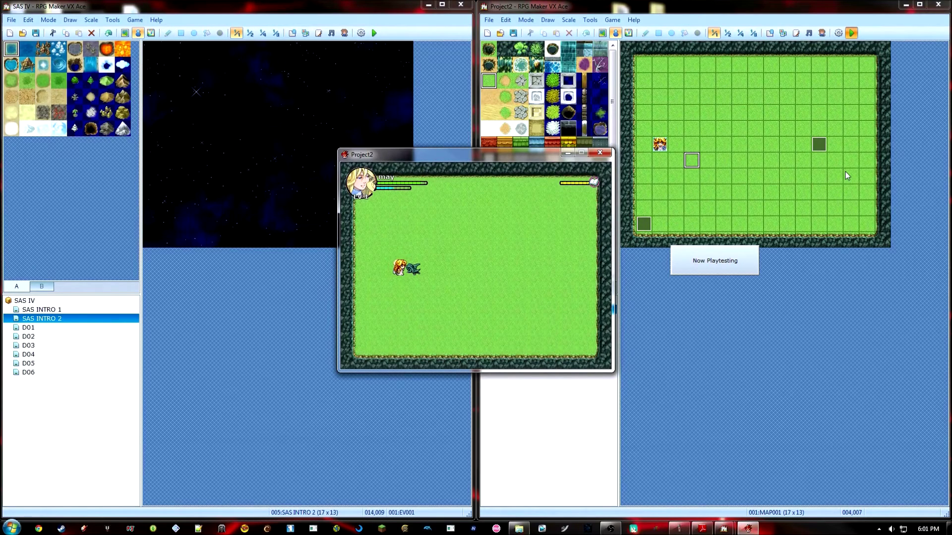
key("Down")
Reset the running playtest to the title screen and begin a new game.
left_click(599, 153)
key("F12")
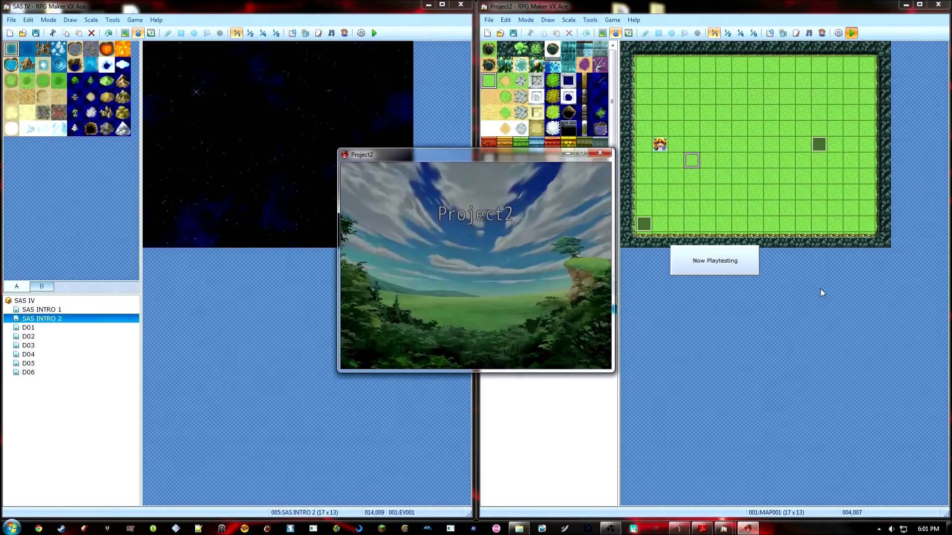
key("Return")
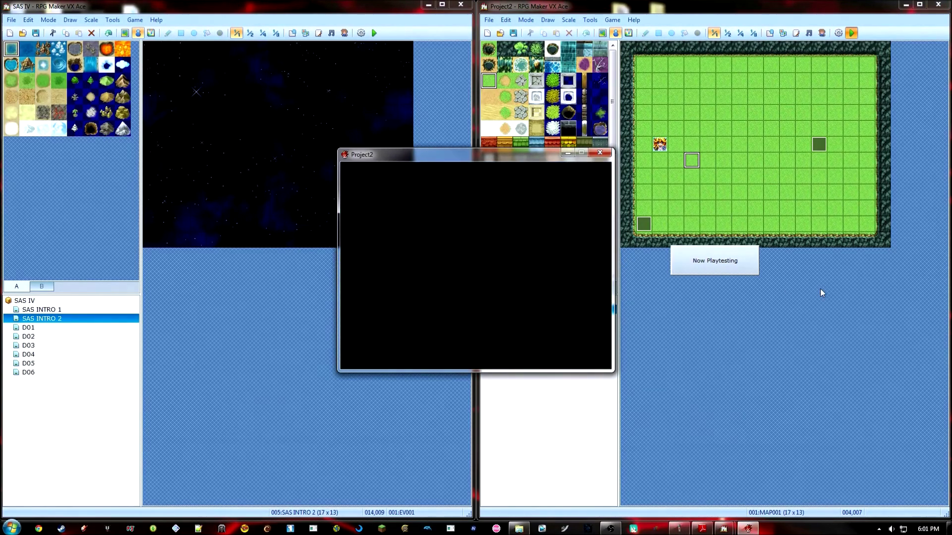
key("Down")
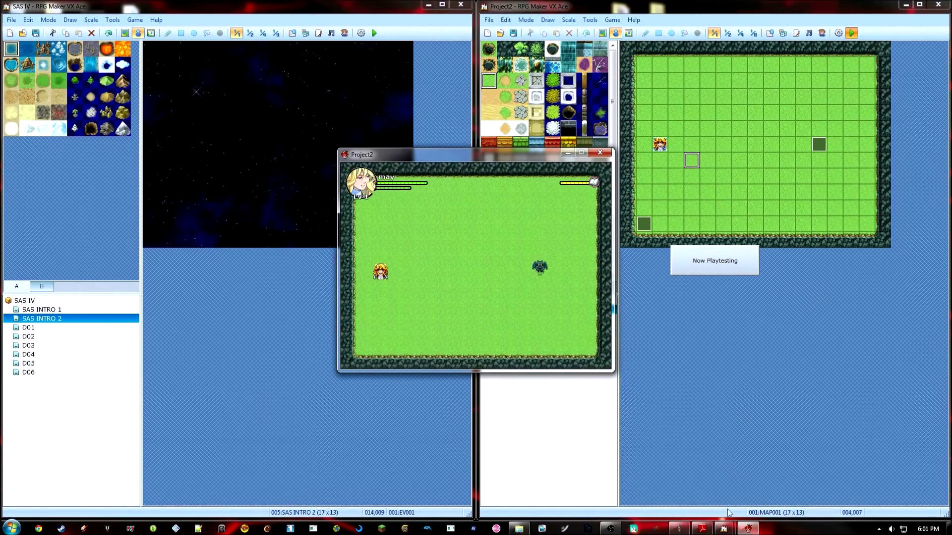
Switch to the SAS IV manual in Adobe Reader and read through its sections on enemies, spawning, deaths, weapons and skills.
left_click(702, 529)
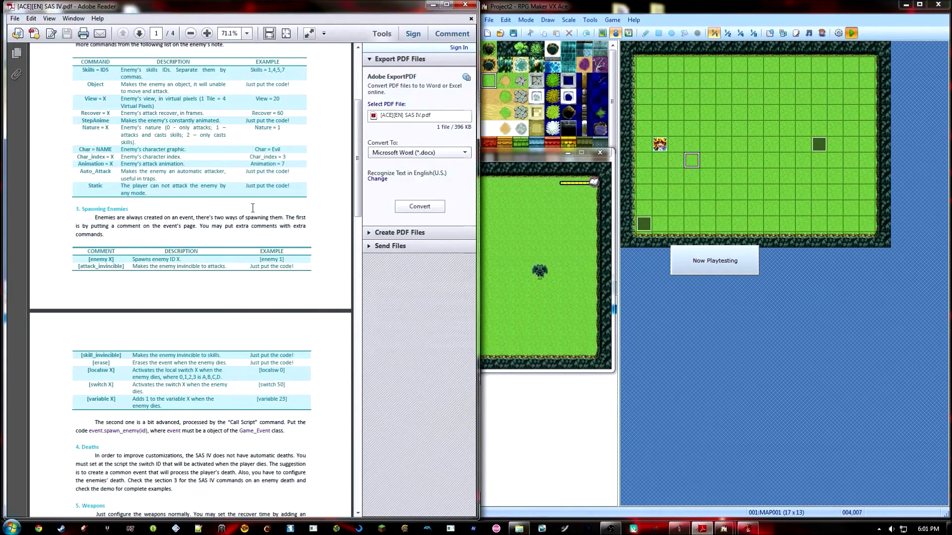
scroll(253, 208, "down", 10)
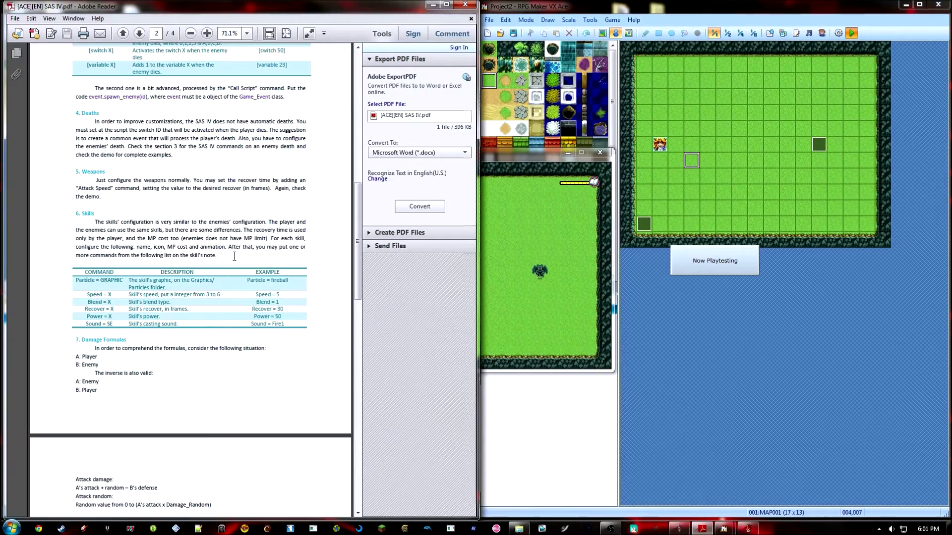
scroll(238, 254, "down", 4)
scroll(242, 256, "down", 9)
scroll(266, 258, "up", 15)
scroll(270, 271, "up", 12)
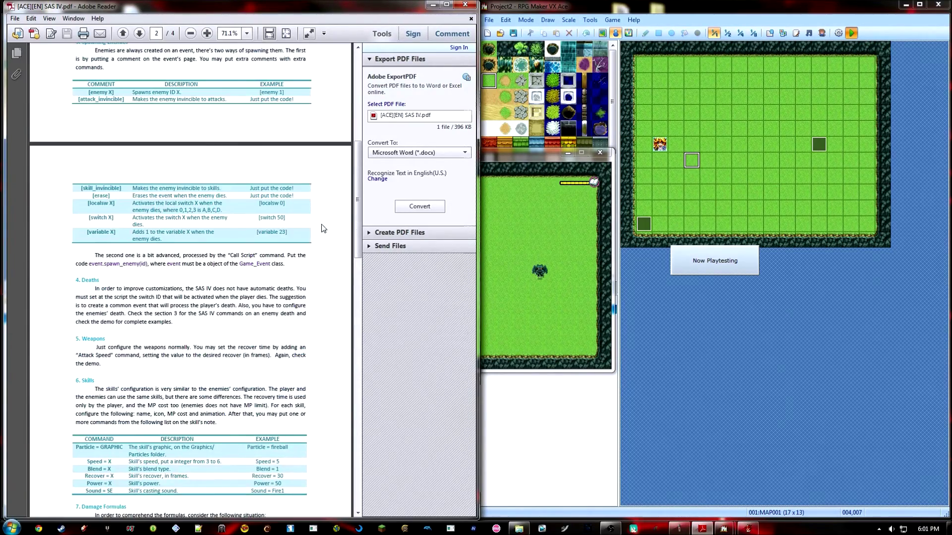
scroll(308, 152, "down", 3)
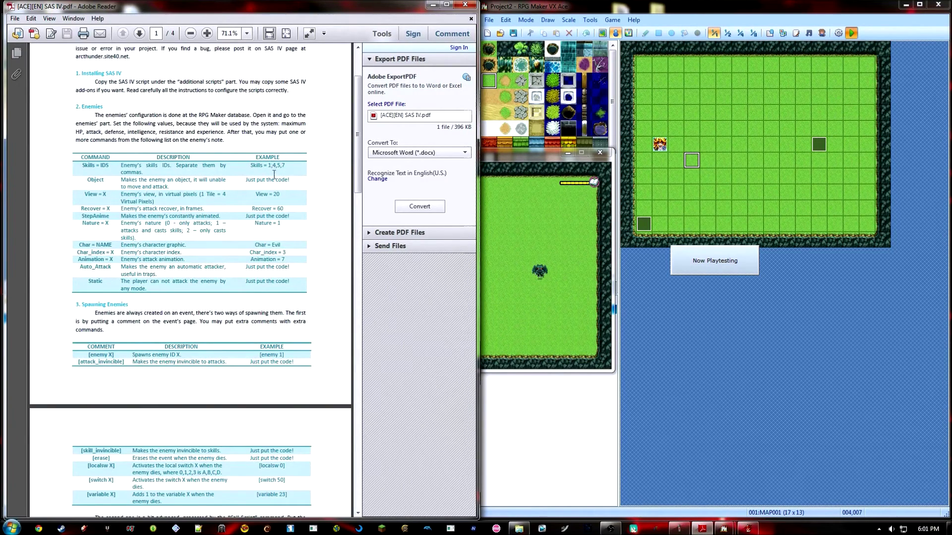
scroll(277, 183, "down", 6)
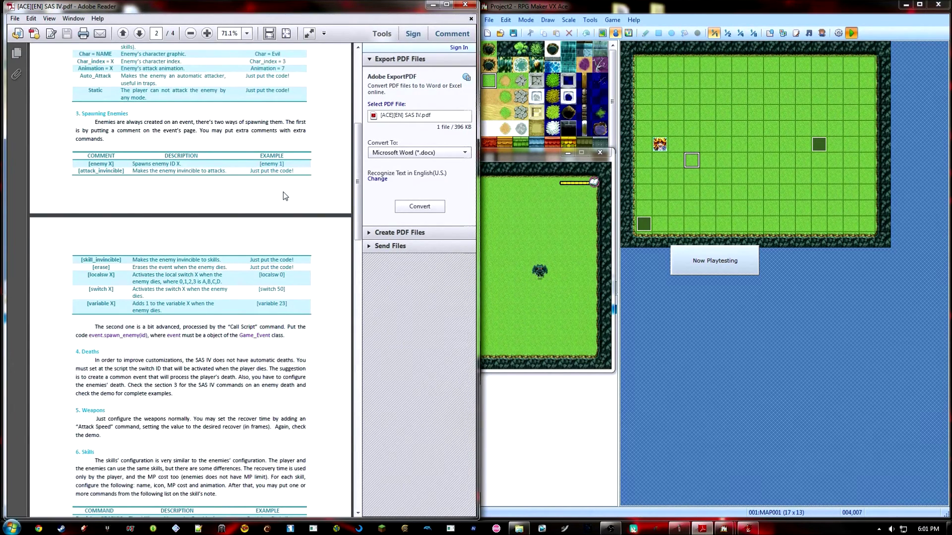
Search the SAS IV manual for "A" and step through the matches.
key("ctrl+f")
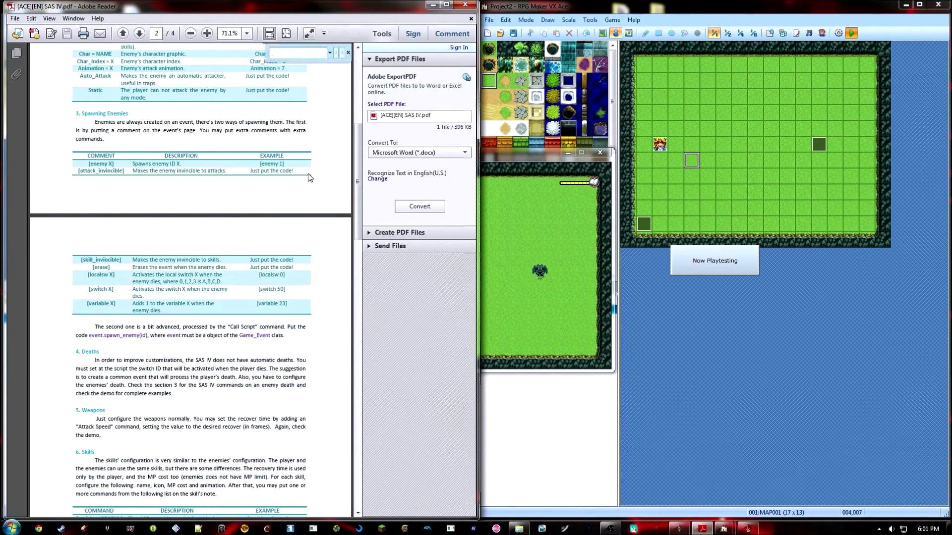
type("A")
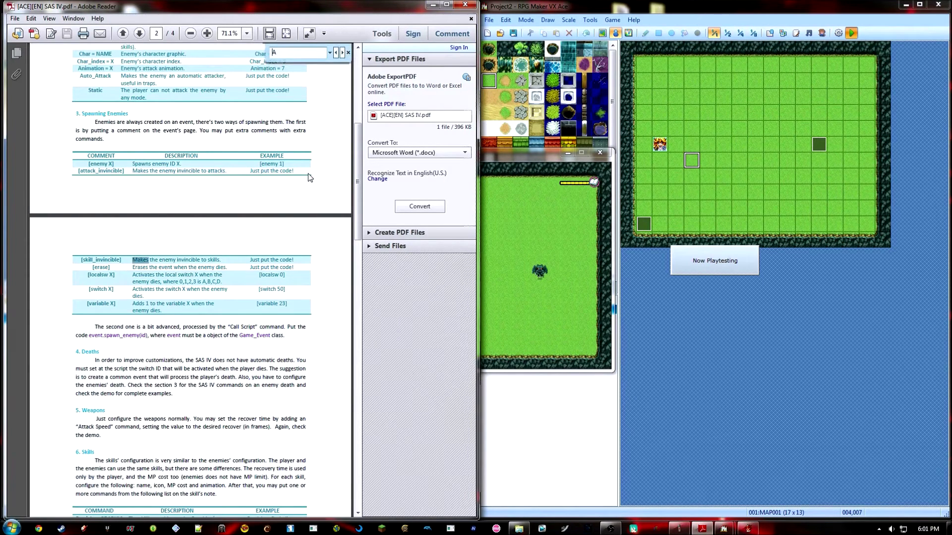
key("Return")
key("Return")
key("Return")
key("Return")
key("Return")
key("Return")
key("Return")
key("Return")
key("Return")
key("Return")
key("Return")
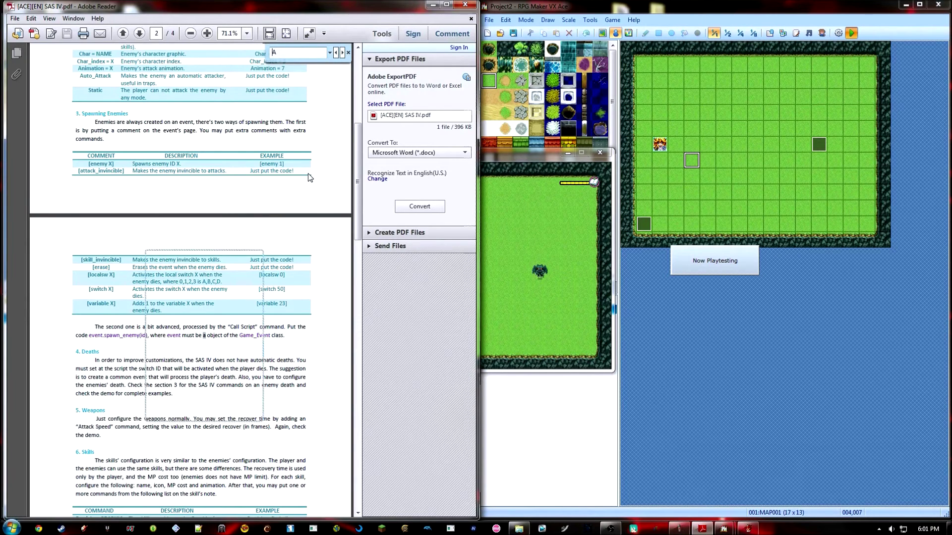
key("Return")
key("Return")
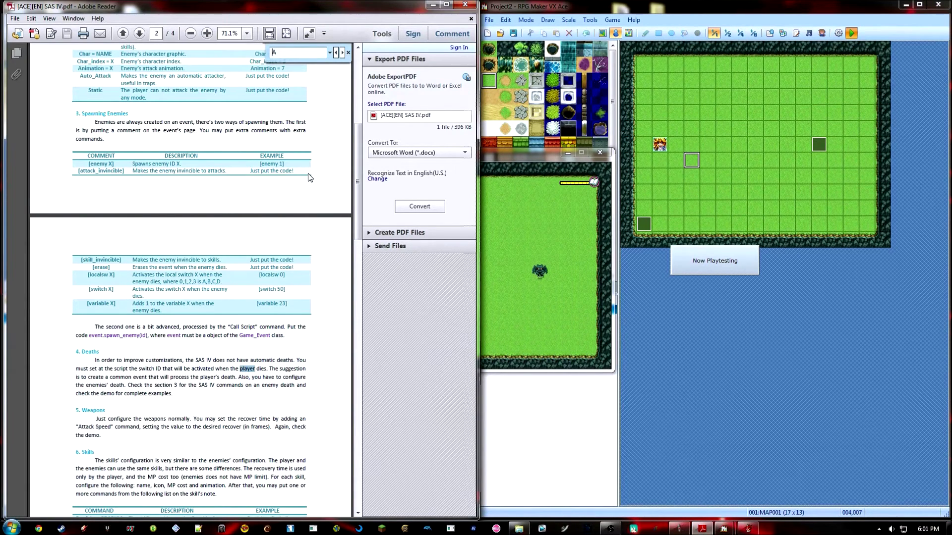
Look through the rest of the manual for the skill controls, and minimize the PDF window.
scroll(301, 189, "down", 10)
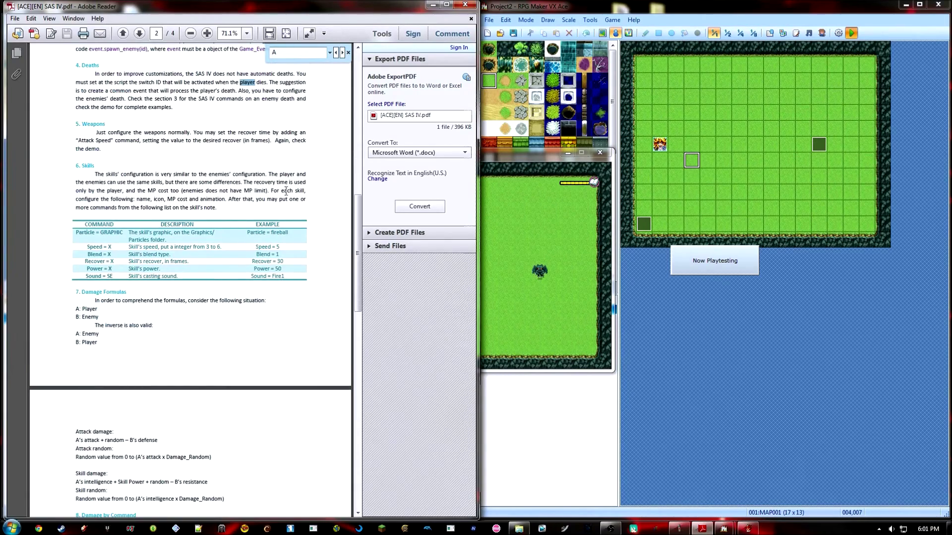
scroll(288, 193, "down", 4)
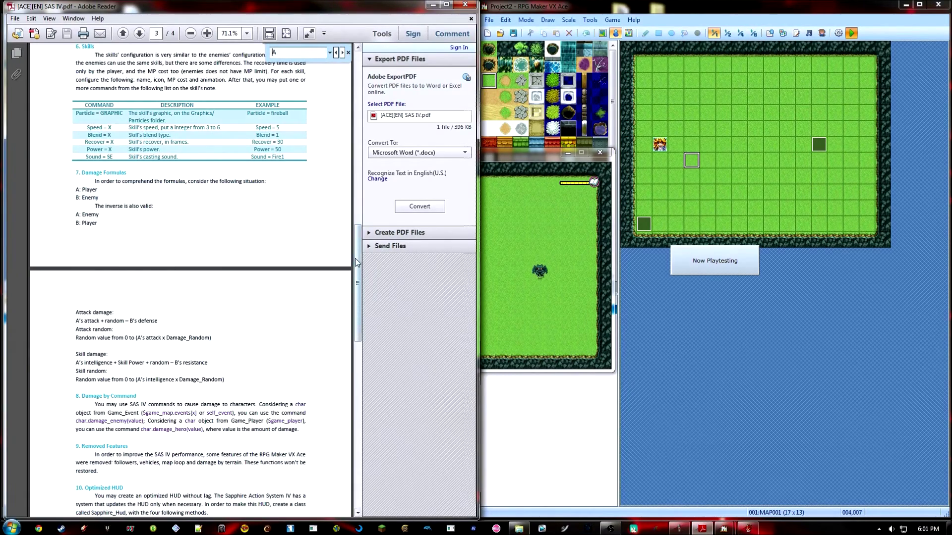
left_click_drag(358, 262, 364, 78)
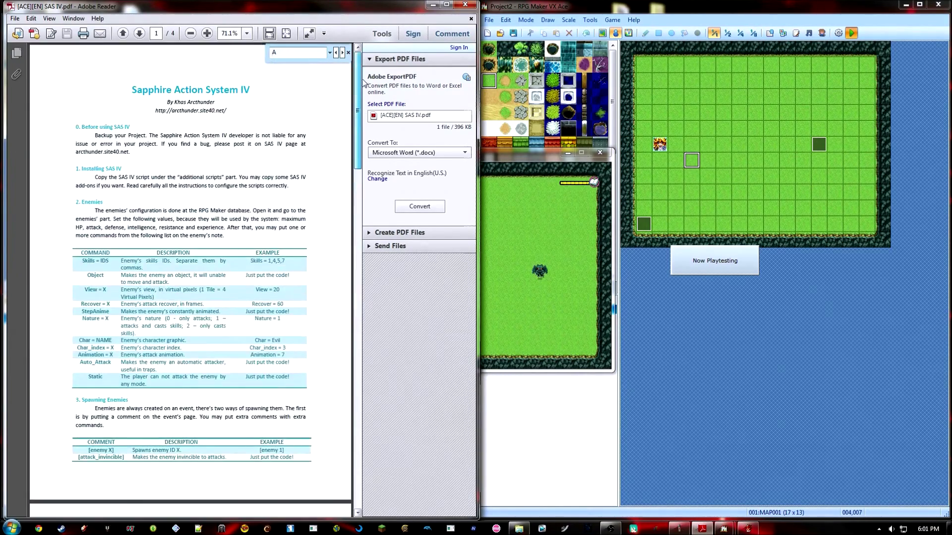
scroll(312, 176, "down", 3)
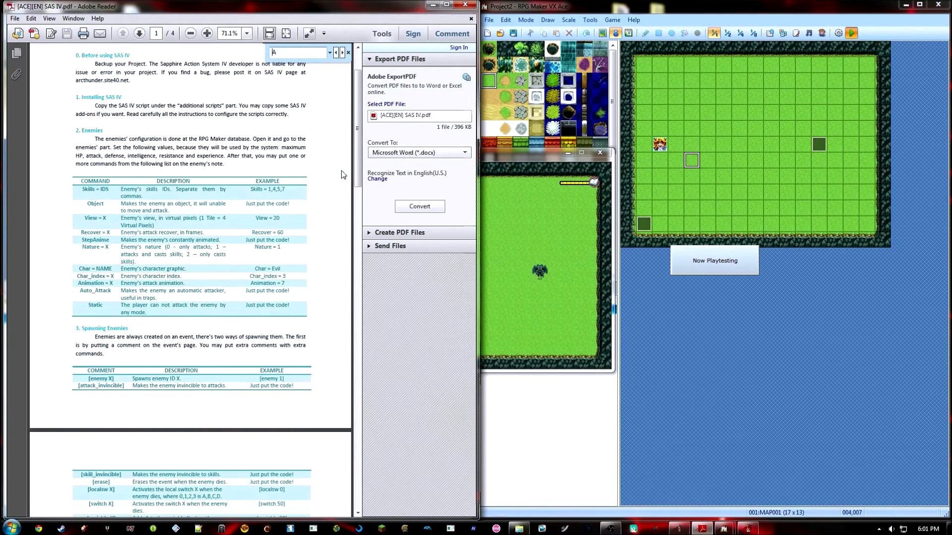
left_click_drag(361, 168, 361, 366)
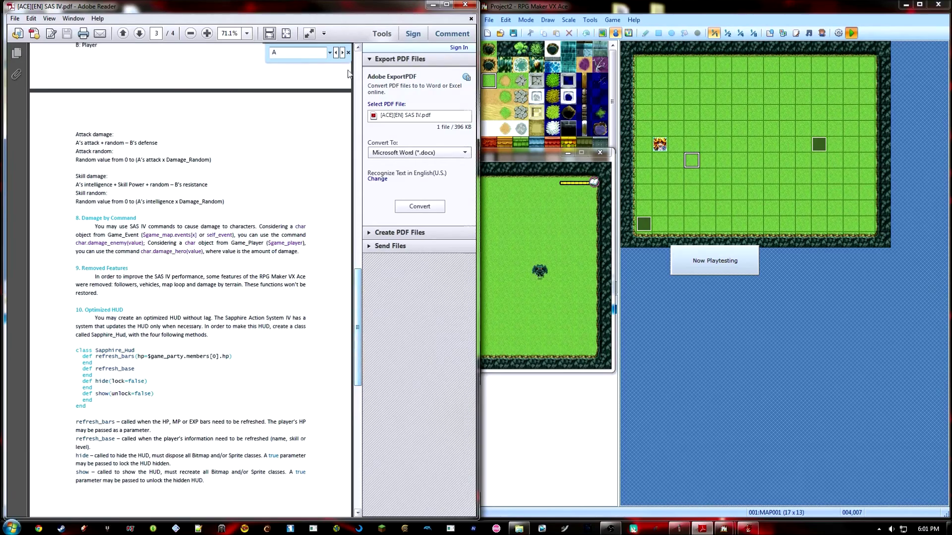
left_click(433, 5)
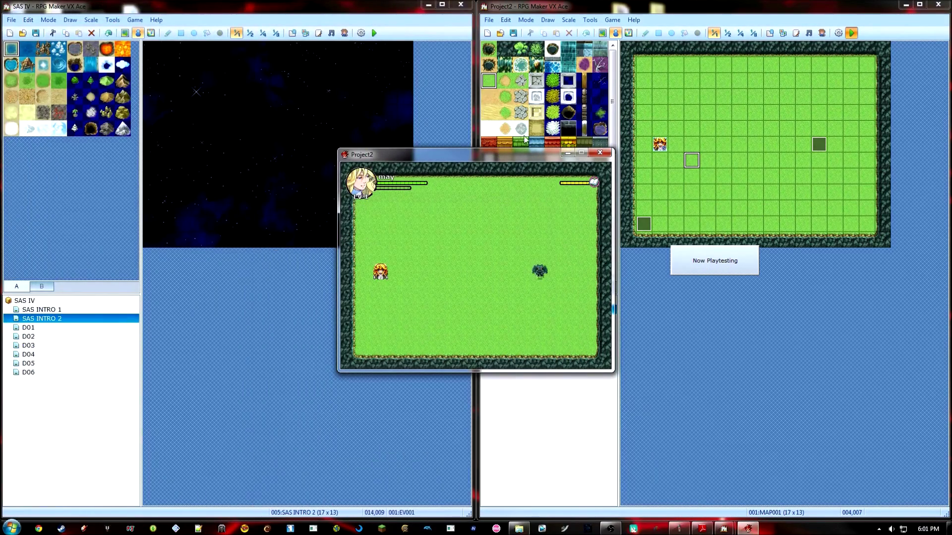
Close the running playtest, and check page 3 of event EV005 on the SAS IV demo's D03 map for the skill key instructions.
left_click_drag(483, 151, 631, 151)
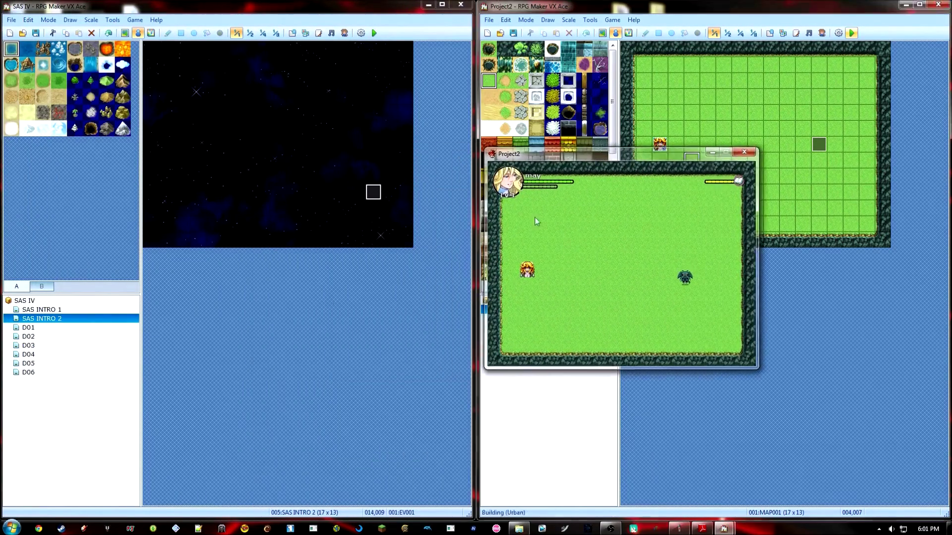
key("alt+F4")
left_click(52, 346)
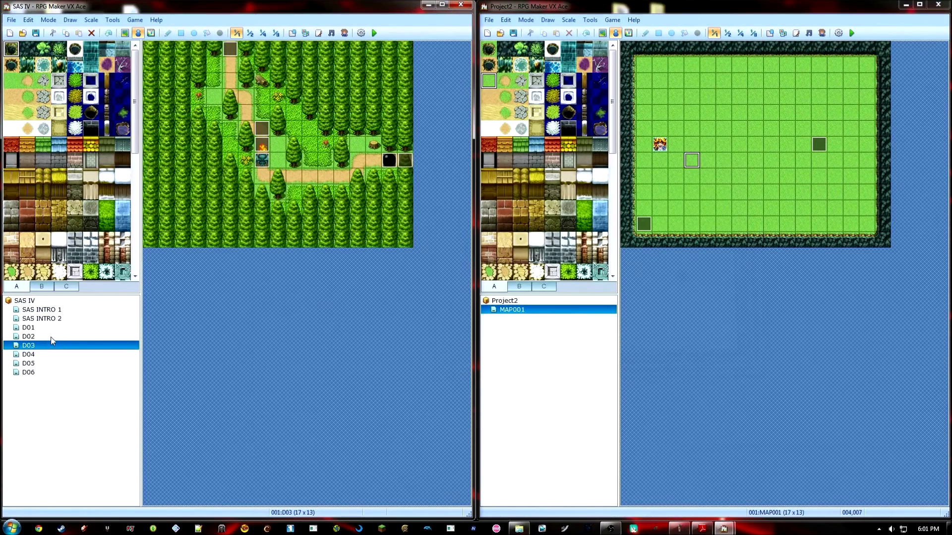
double_click(259, 144)
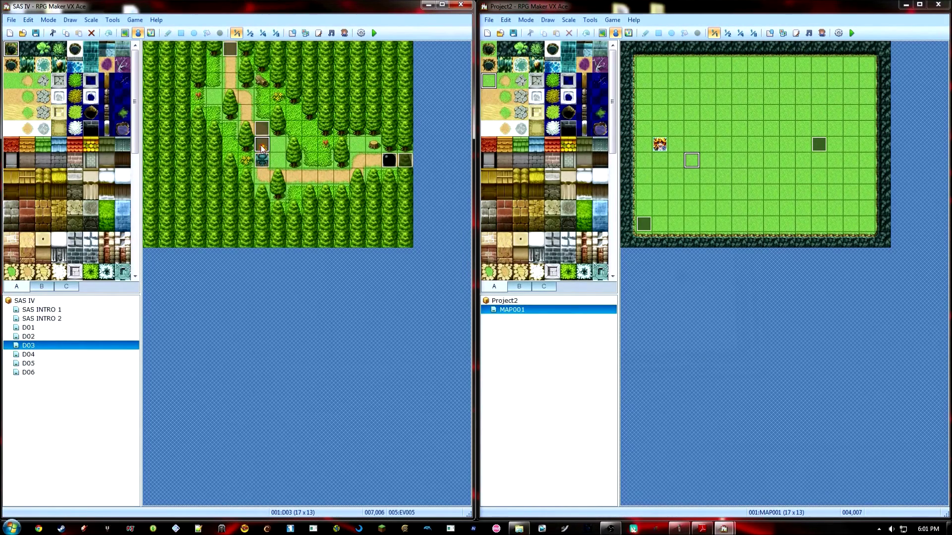
left_click(72, 137)
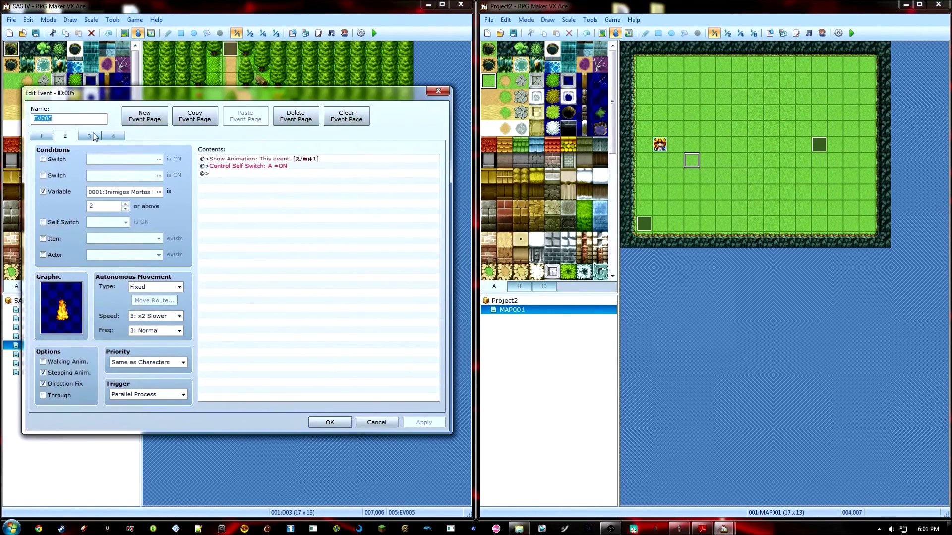
left_click(90, 136)
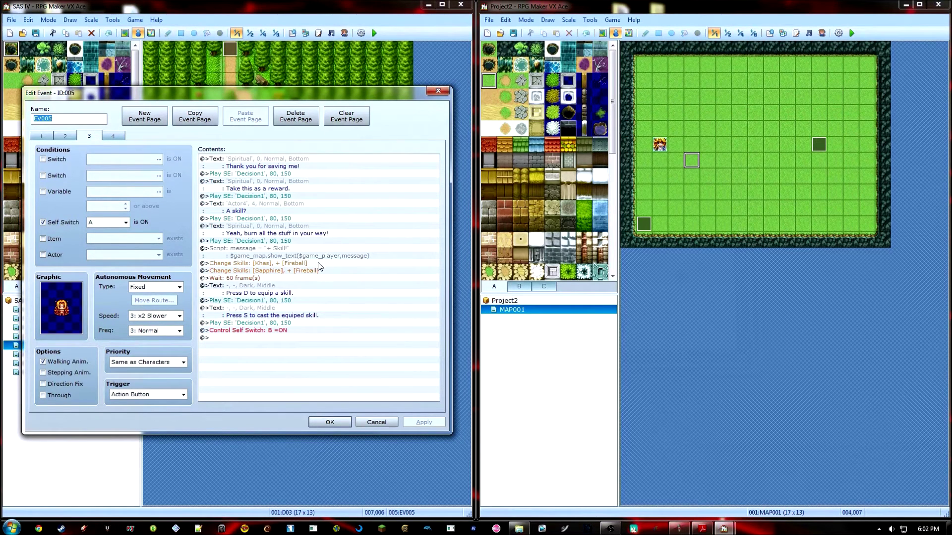
left_click(291, 286)
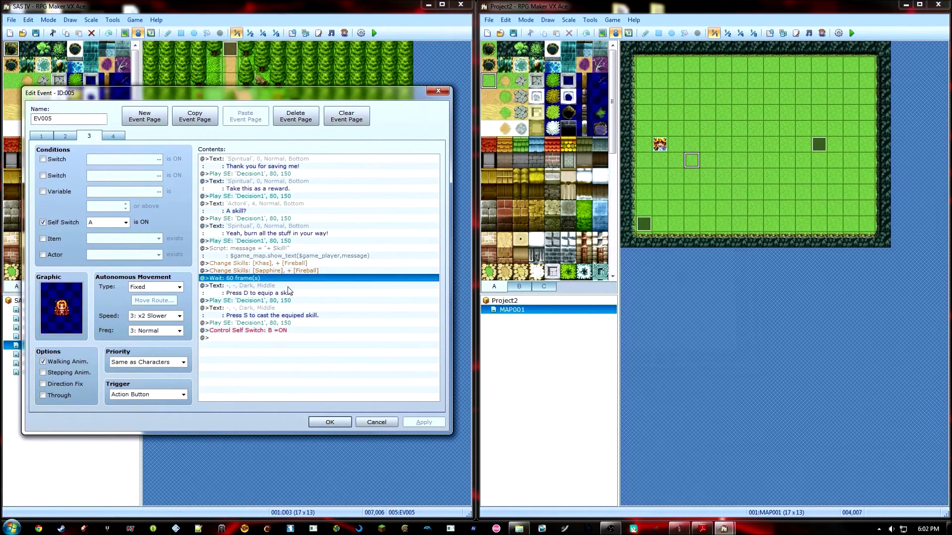
left_click(290, 317)
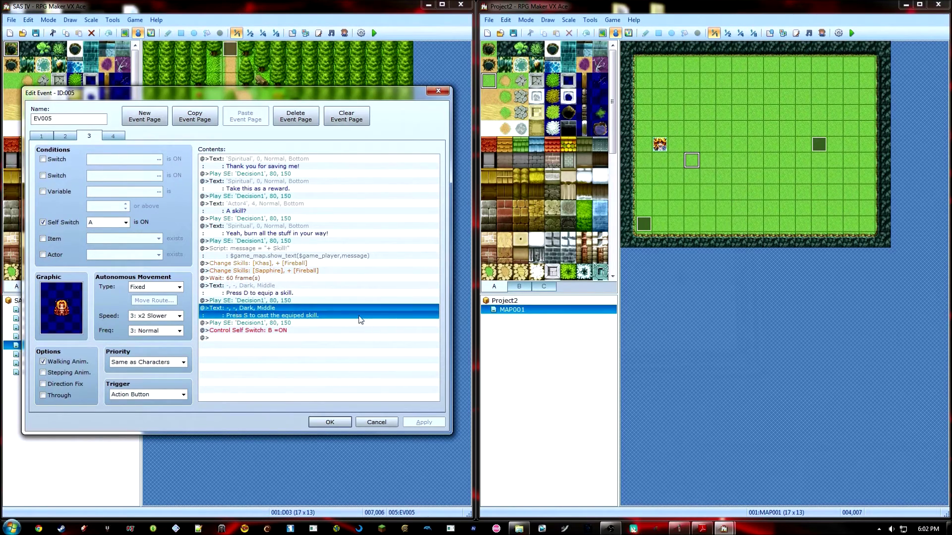
left_click(330, 423)
Playtest Project2 with a new game and walk the character around the map.
left_click(852, 33)
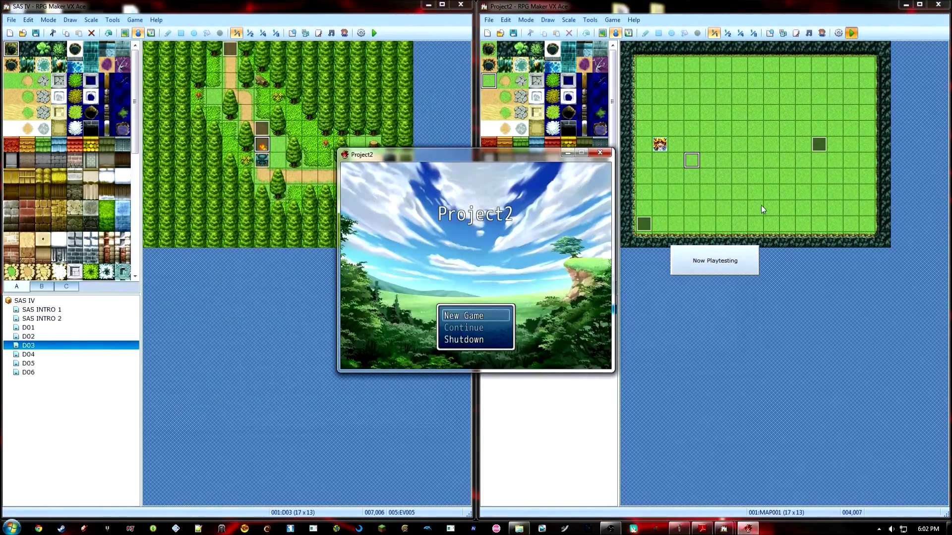
key("Return")
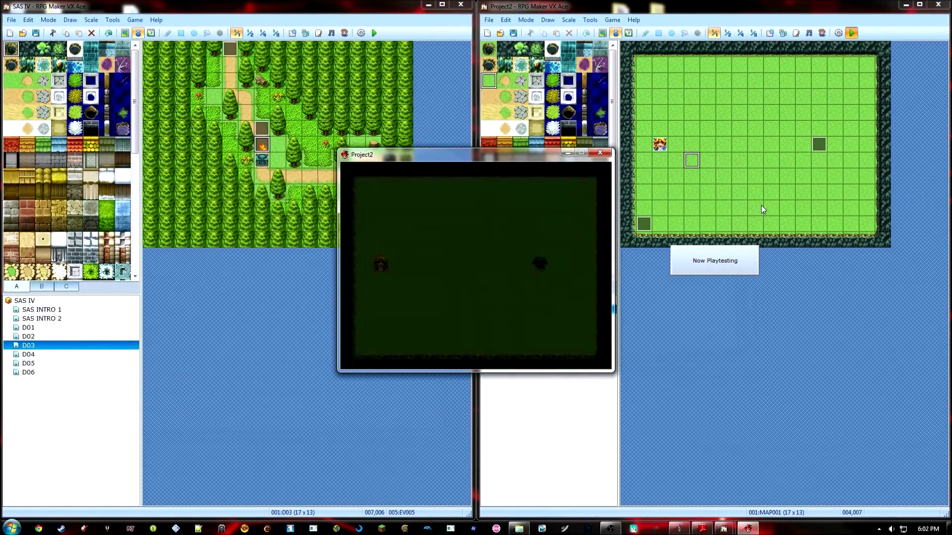
key("Left")
key("Down")
key("Right")
key("Up")
key("Down")
key("Up")
key("Up")
key("Down")
key("Down")
key("Left")
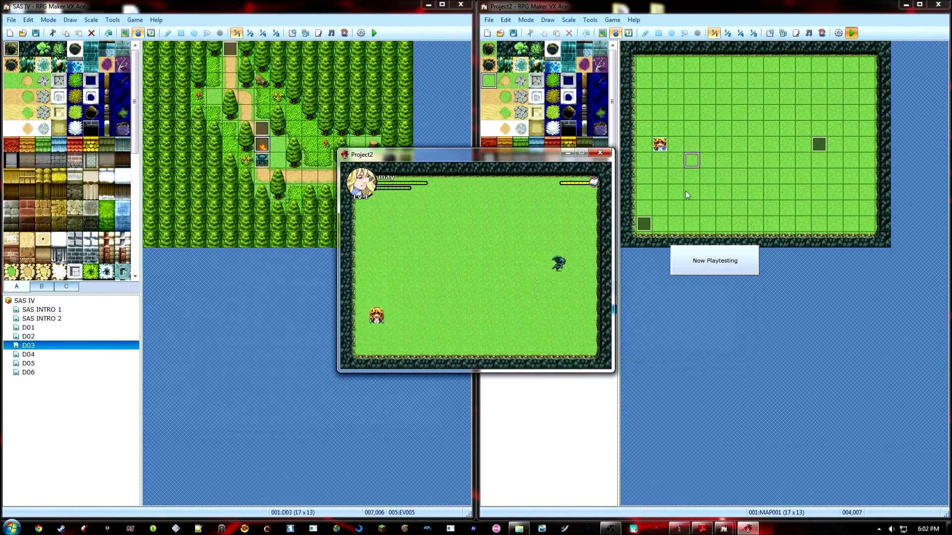
Equip the Fireball skill in the playtest and cast it across the map.
mouse_move(597, 186)
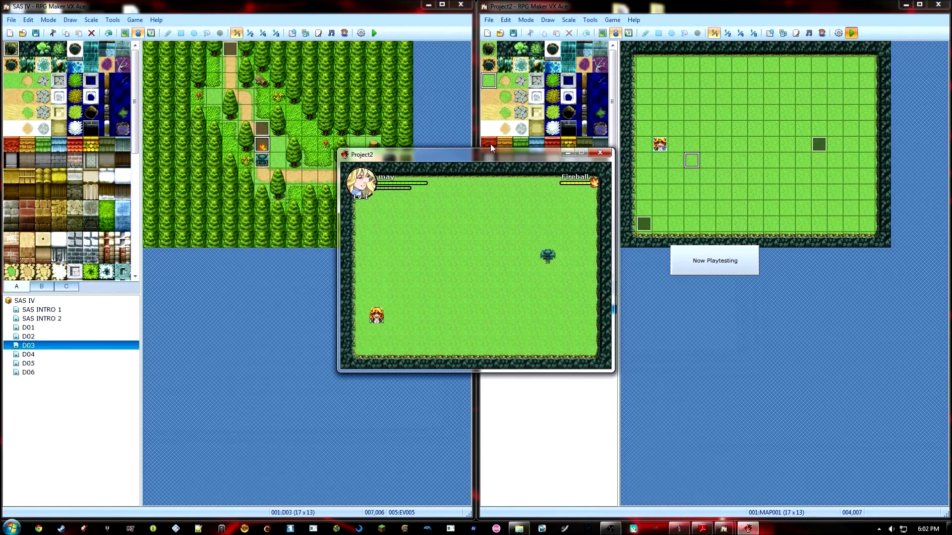
key("Right")
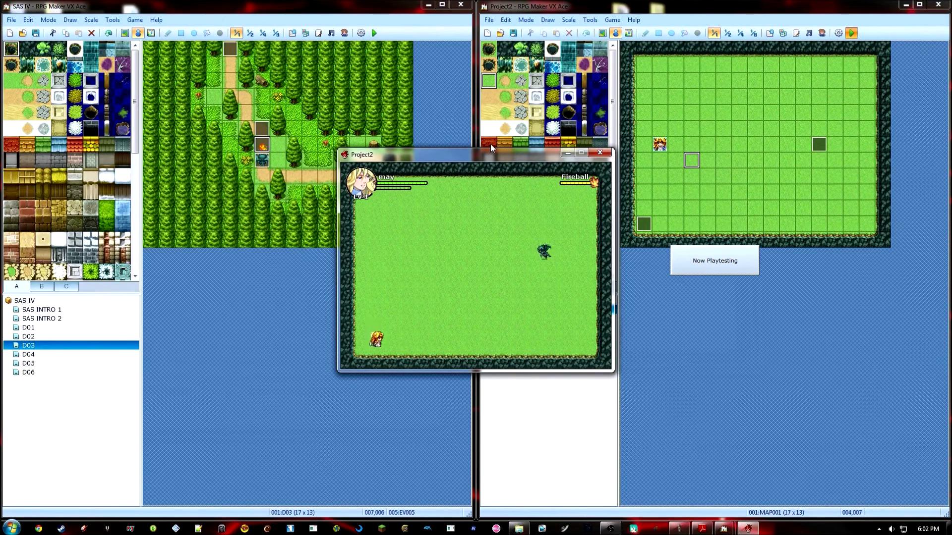
key("a")
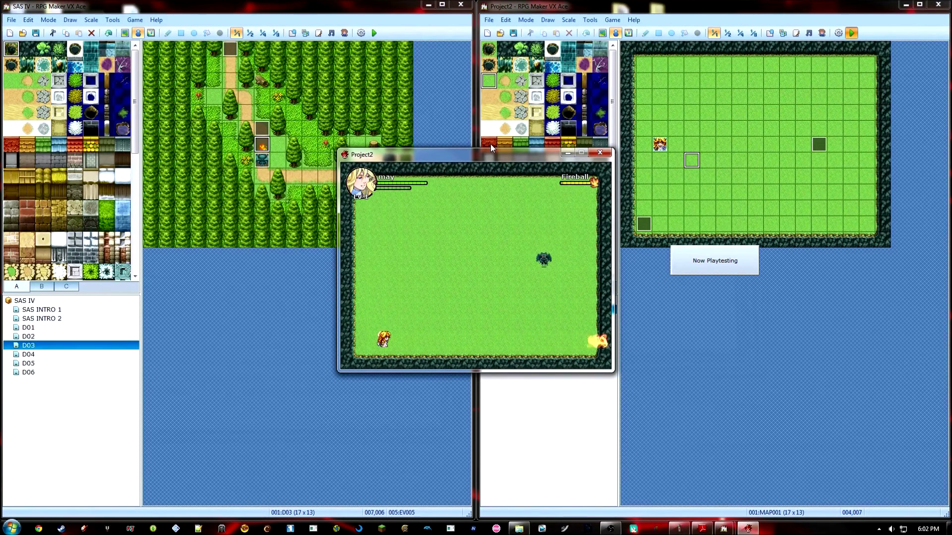
key("a")
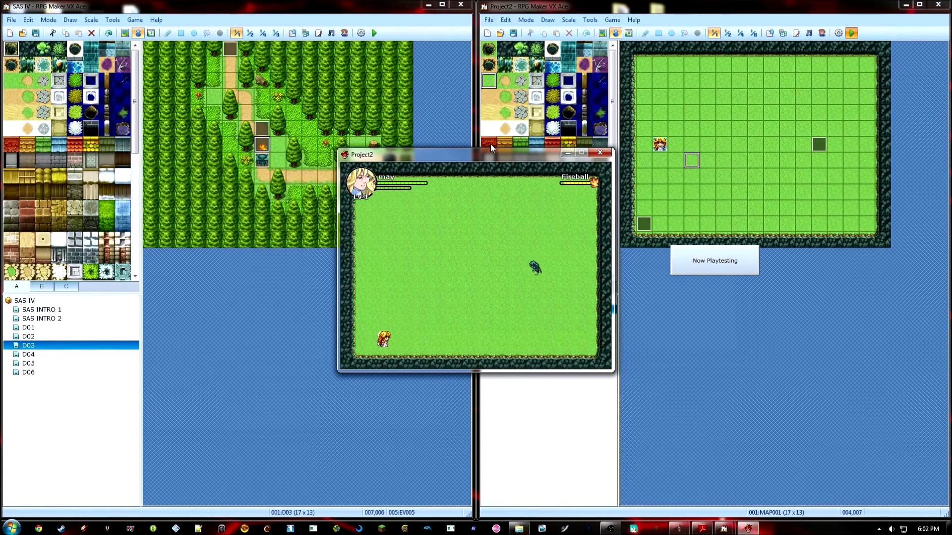
key("a")
Switch to the Tornado skill and cast it repeatedly across the map.
key("s")
key("x")
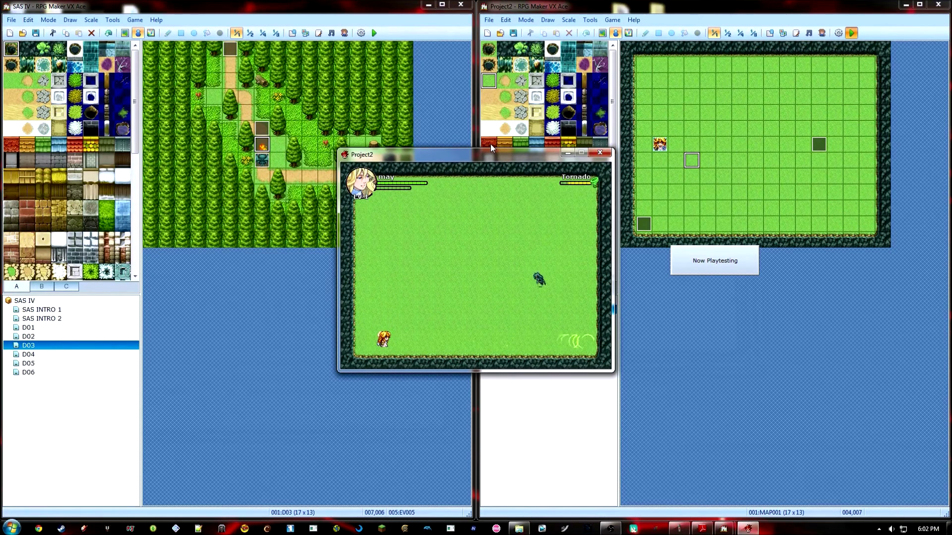
key("x")
key("x")
key("x")
key("x")
key("x")
key("x")
key("x")
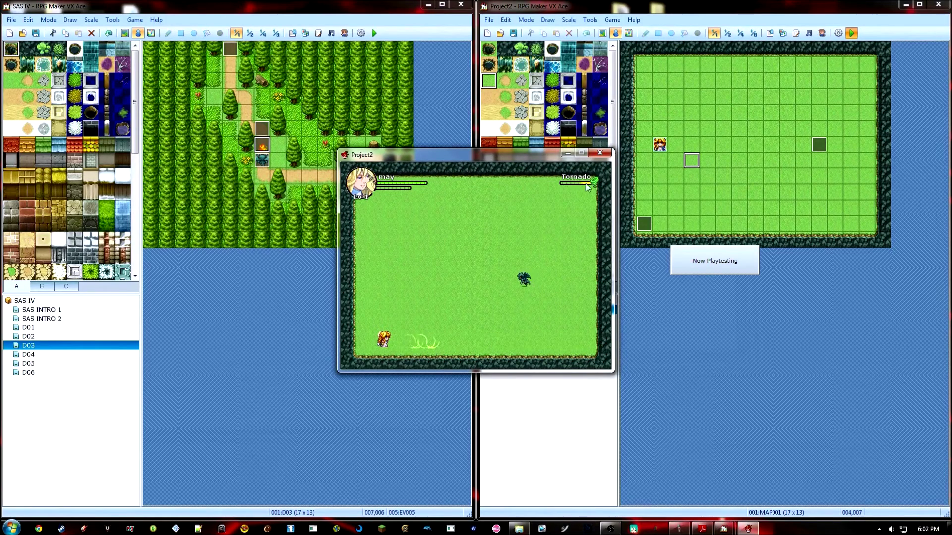
Line the character up with the enemy and fight it with the Fireball and Tornado skills.
key("Up")
key("Right")
key("Left")
key("Up")
key("w")
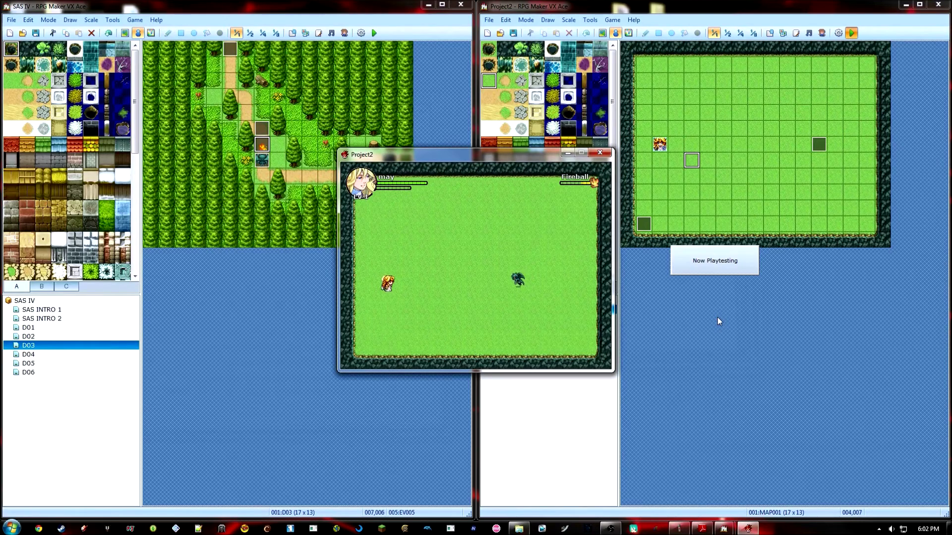
key("x")
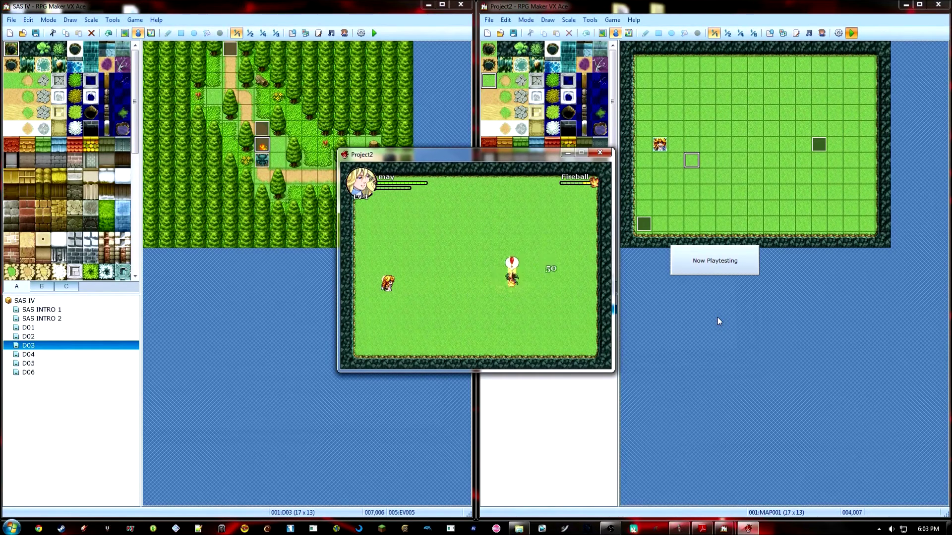
key("Left")
key("Up")
key("w")
key("x")
key("Right")
key("Down")
key("Right")
key("Up")
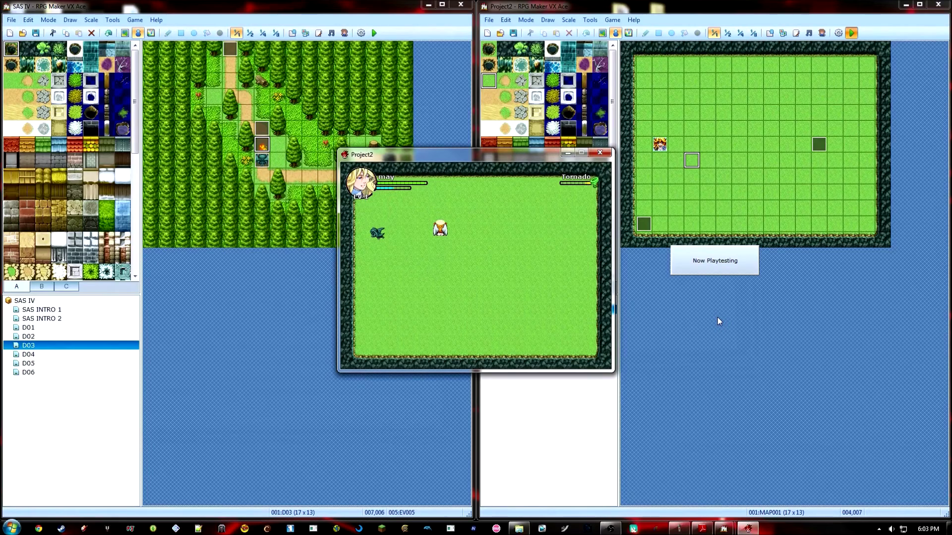
Walk the character up to the defeated enemy and interact with it to test its death dialogue.
key("Left")
key("Left")
key("Left")
key("Return")
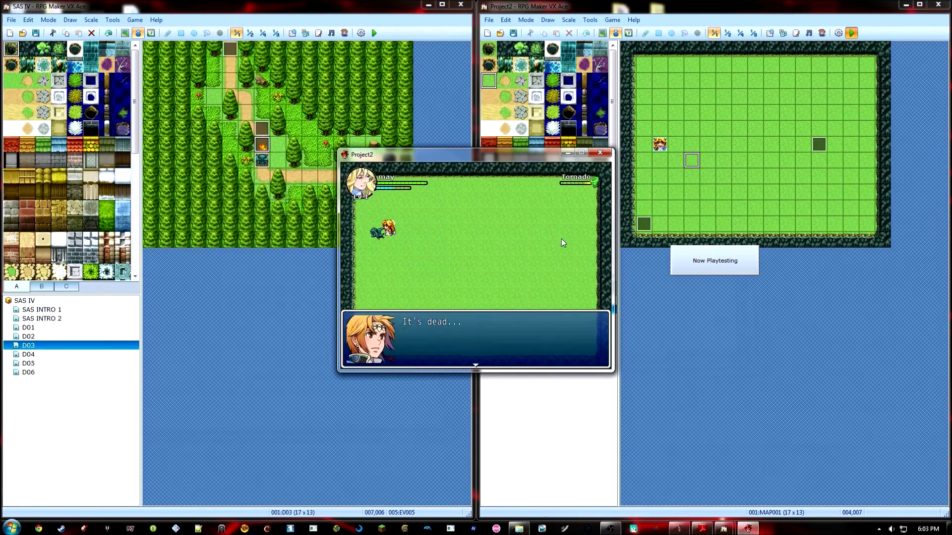
Finish the death dialogue, walk the character away from the defeated enemy and switch the skill to Fireball.
key("Return")
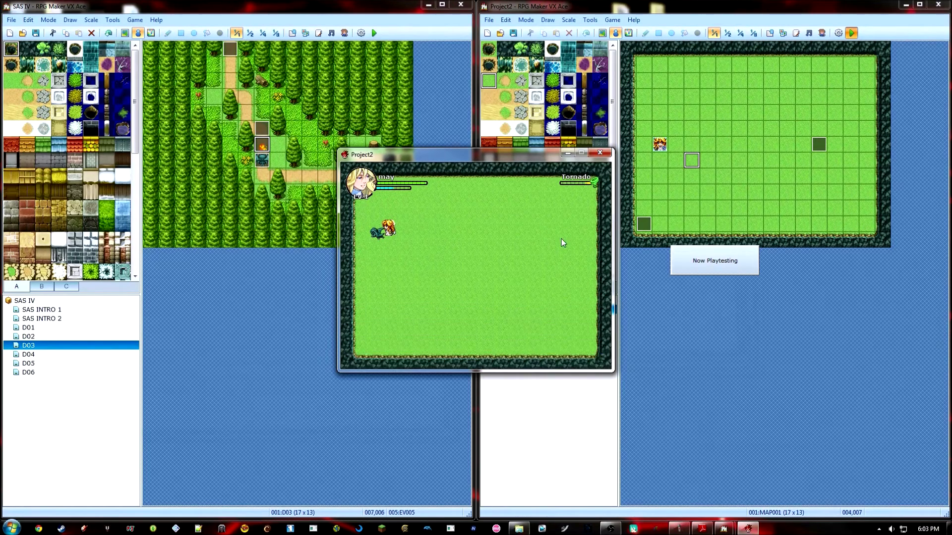
key("Return")
key("Return")
key("Left")
key("Down")
key("Left")
key("Up")
key("Right")
key("Right")
key("Left")
key("Right")
key("Down")
key("Right")
key("q")
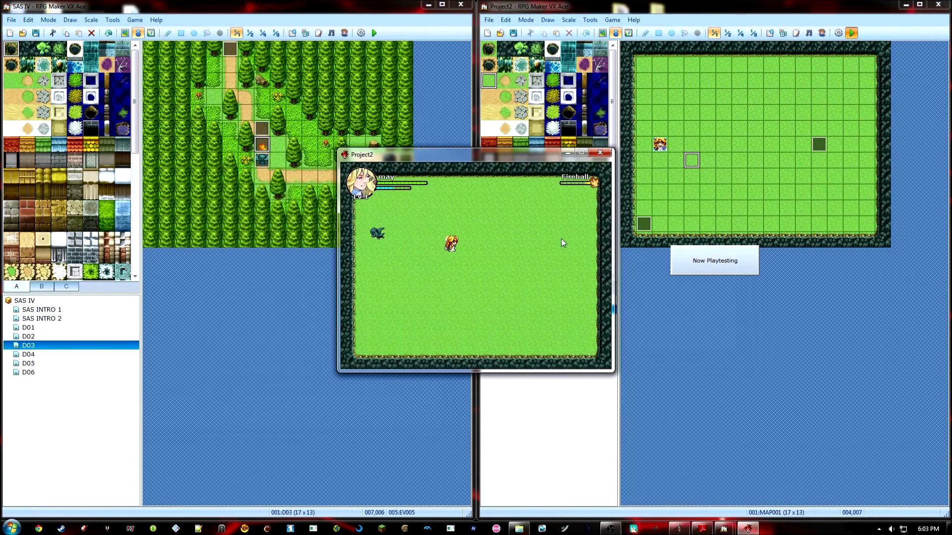
End the playtest and bring up the common events in Project2's database.
left_click(600, 152)
double_click(819, 144)
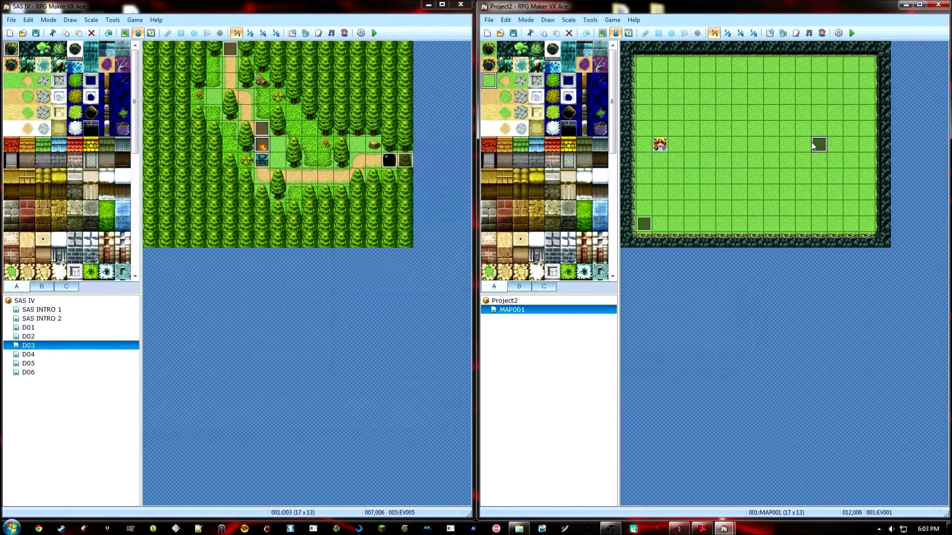
left_click(807, 422)
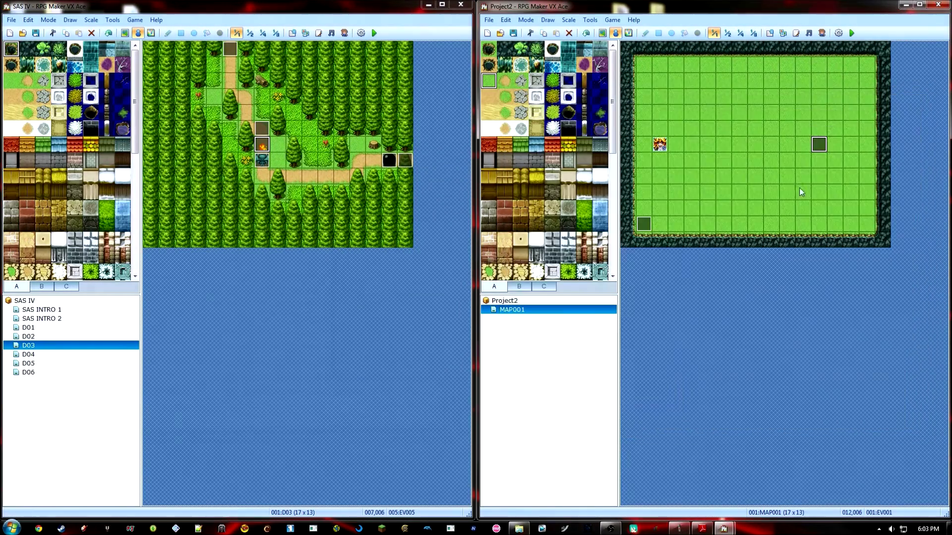
left_click(769, 33)
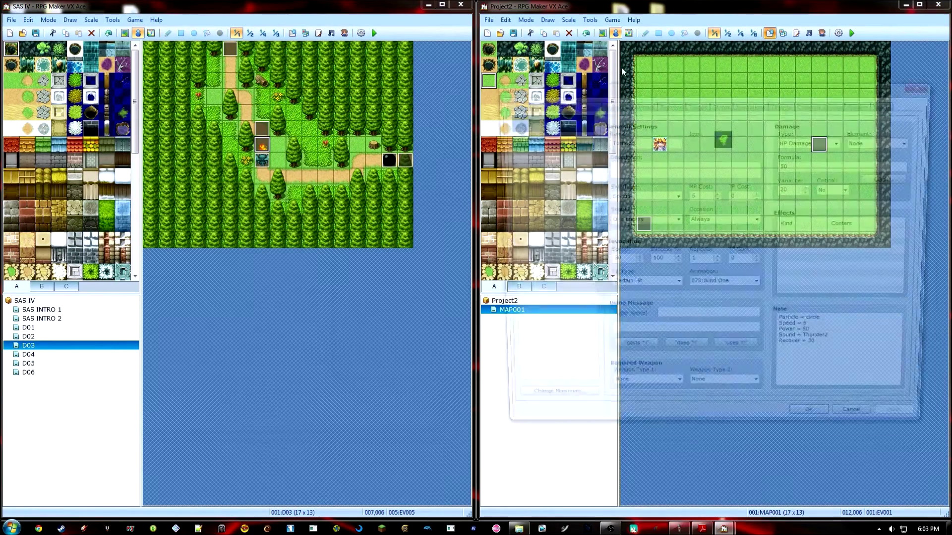
left_click(815, 104)
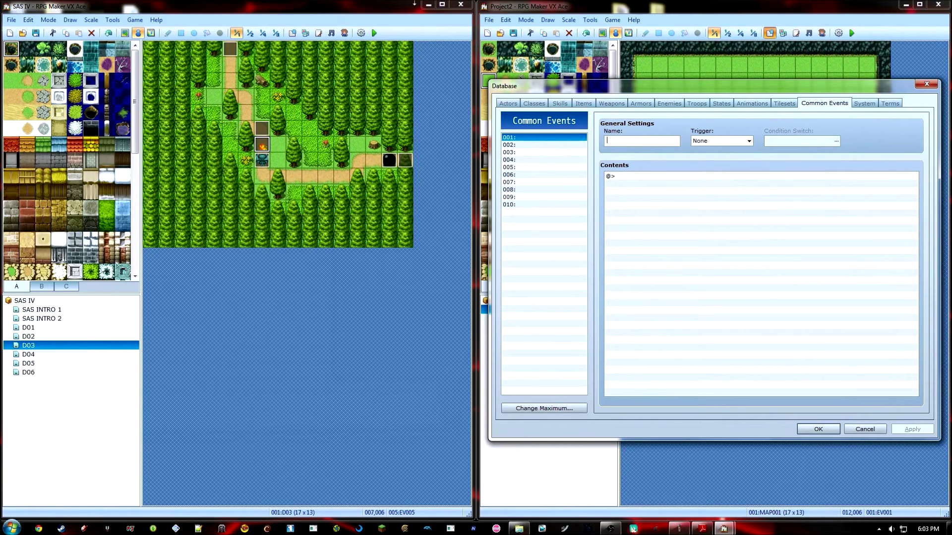
Open the Fallen Angels project from the RPG Maker File for YouTube Video folder and show it beside Project2.
left_click(518, 529)
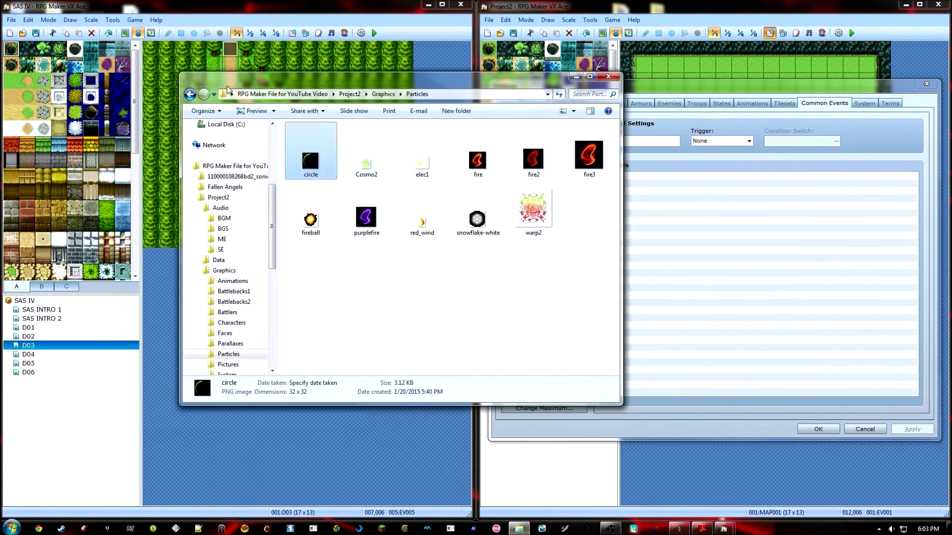
left_click(190, 95)
left_click(190, 95)
left_click(190, 95)
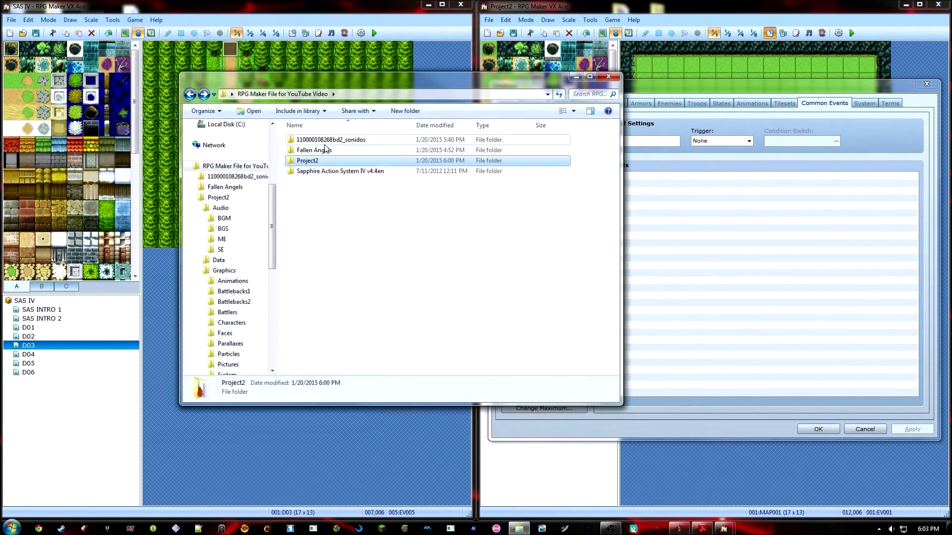
double_click(317, 150)
double_click(328, 213)
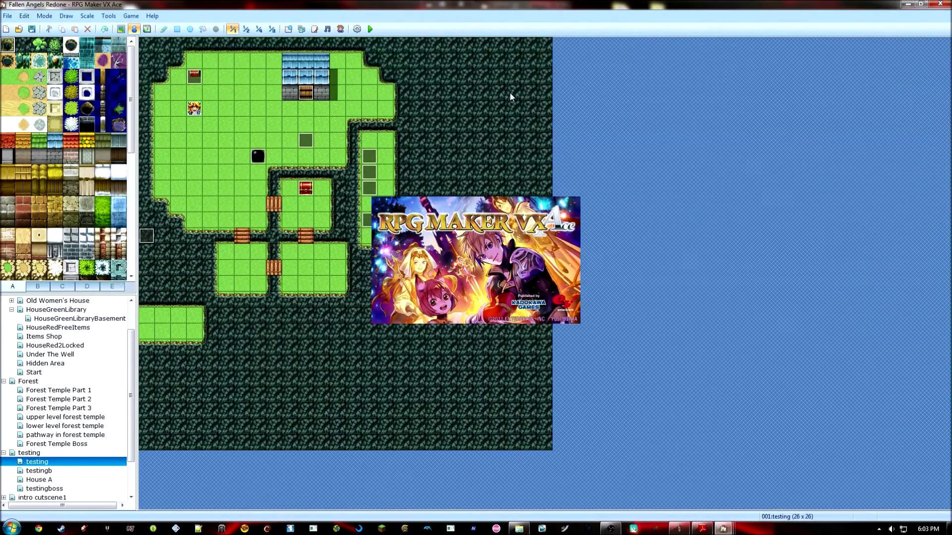
double_click(435, 9)
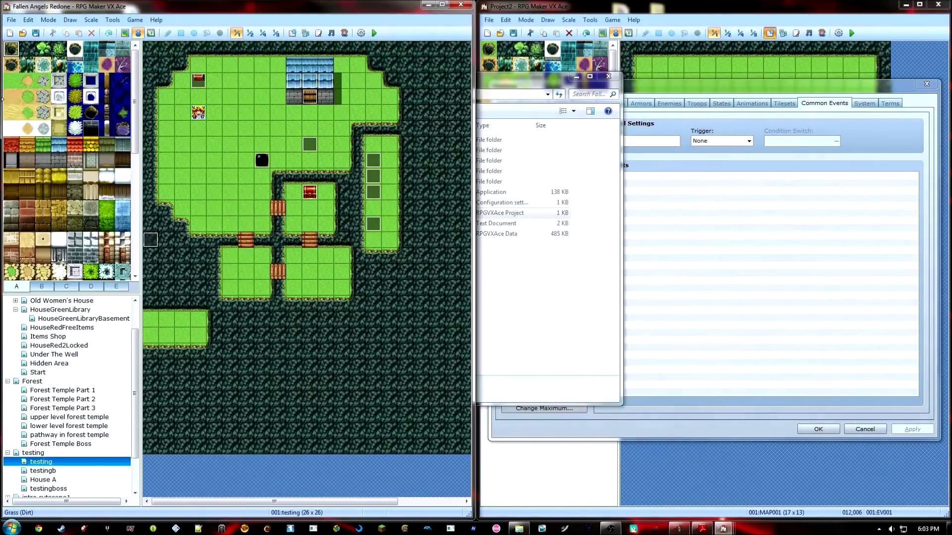
Copy the command that turns switch 0029 ON from the Fallen Angels enemy event to the start of Project2's enemy event EV001.
double_click(311, 150)
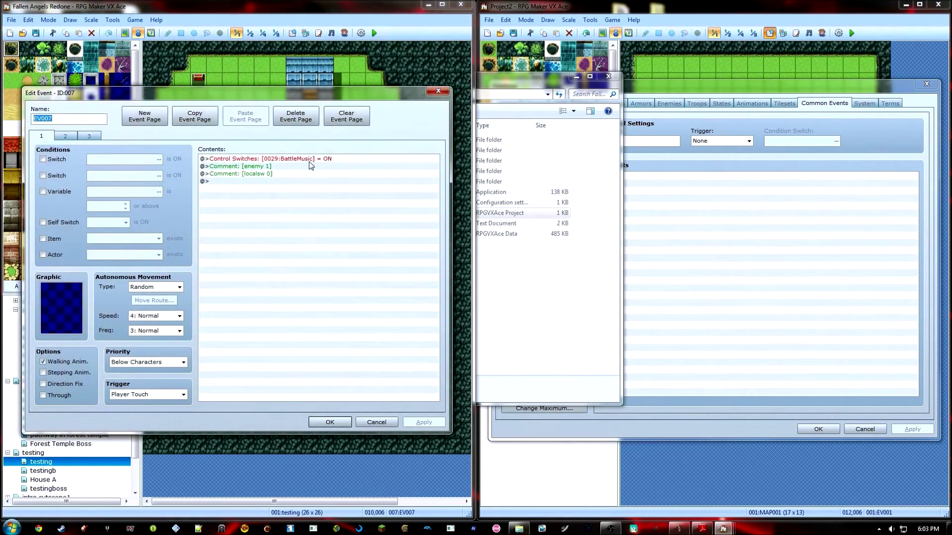
left_click(704, 109)
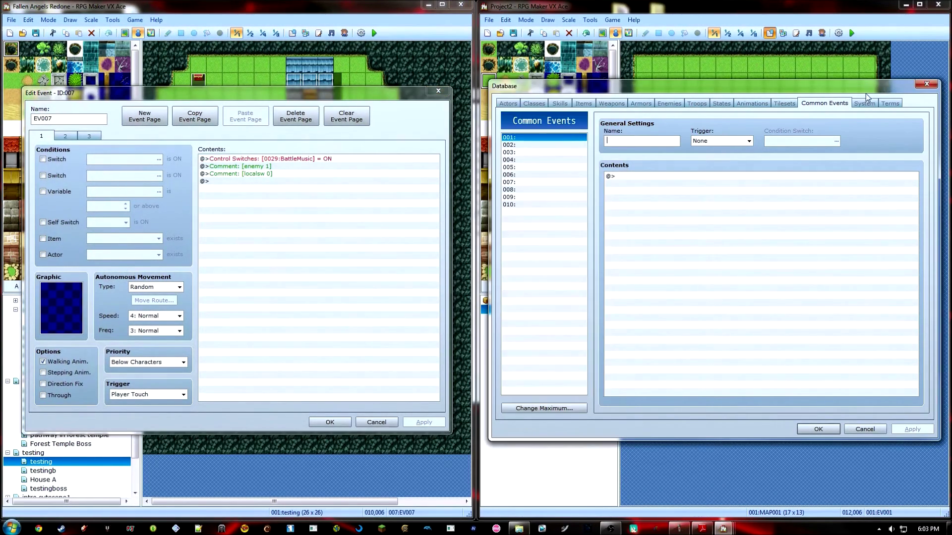
left_click(926, 84)
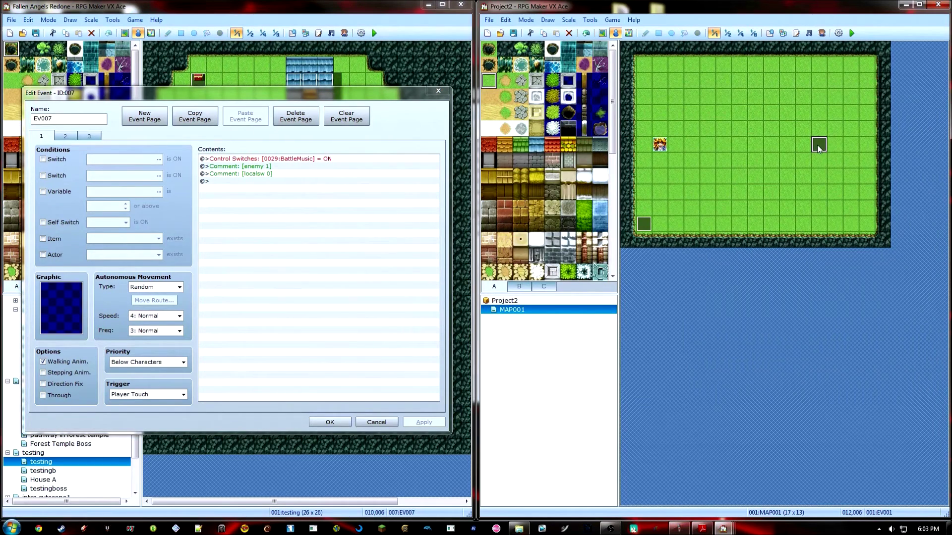
double_click(818, 145)
left_click(306, 159)
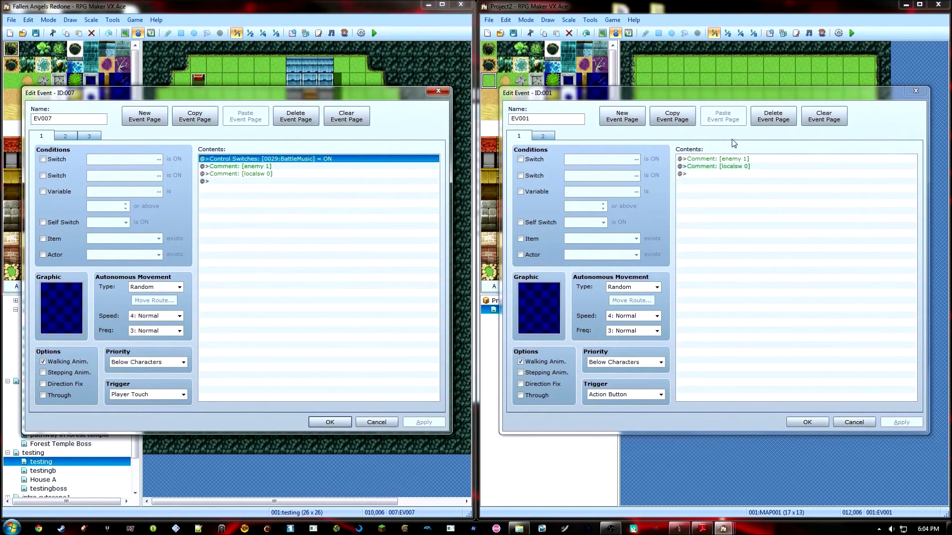
left_click(770, 159)
key("ctrl+v")
key("Up")
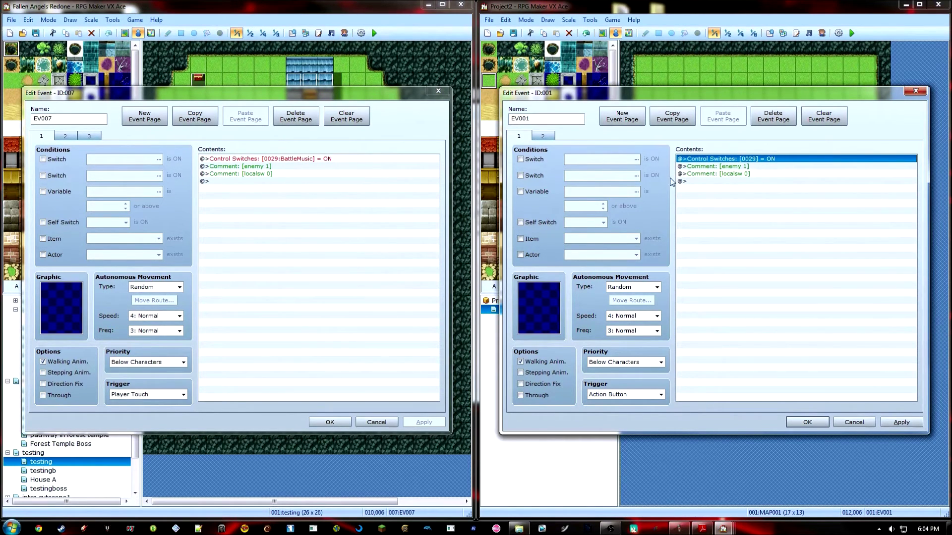
Name switch 0029 "battle music" through a temporary switch condition on Project2's enemy event, and confirm the enemy events in both projects.
left_click(521, 222)
left_click(536, 159)
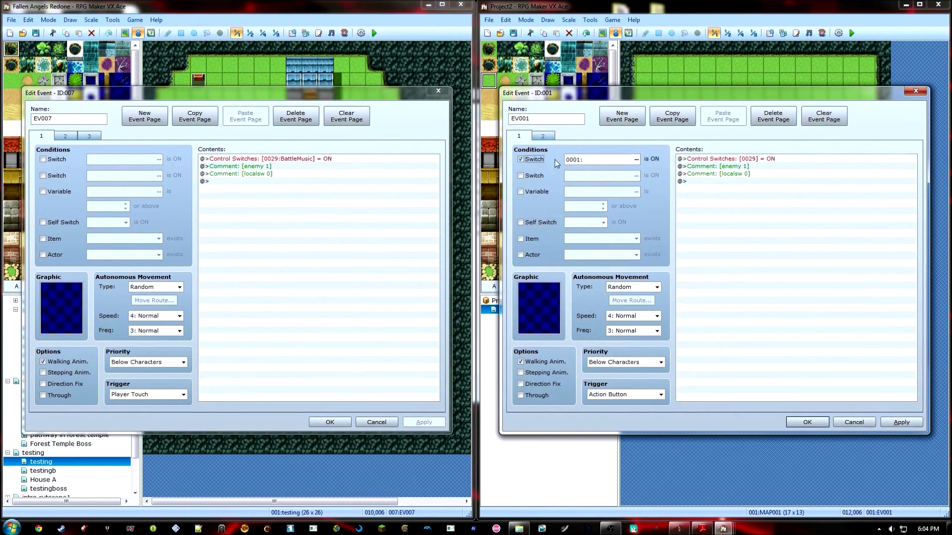
left_click(637, 159)
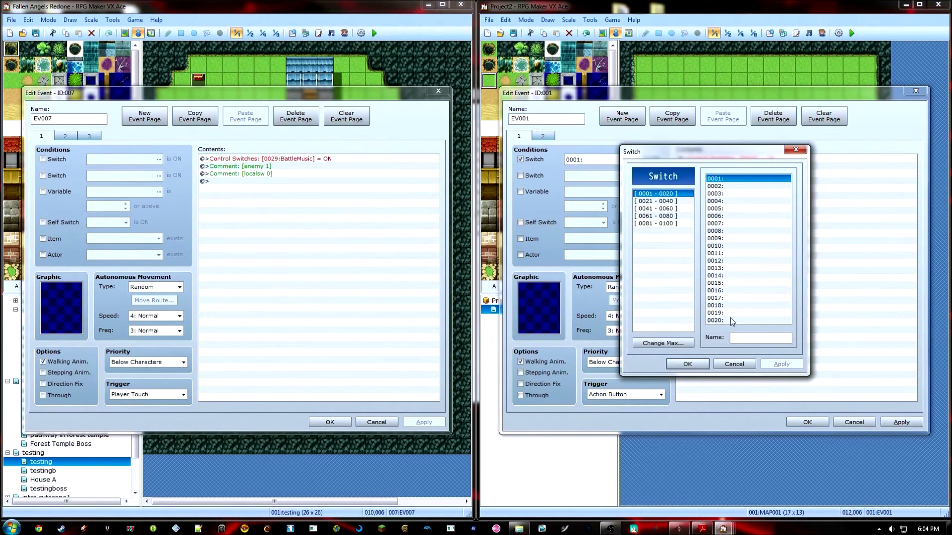
left_click(670, 201)
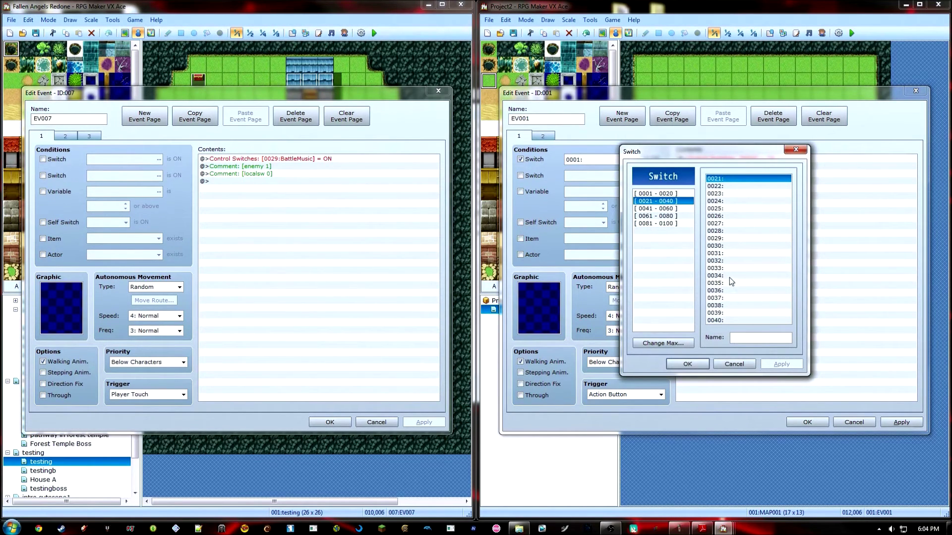
left_click(727, 238)
left_click(765, 337)
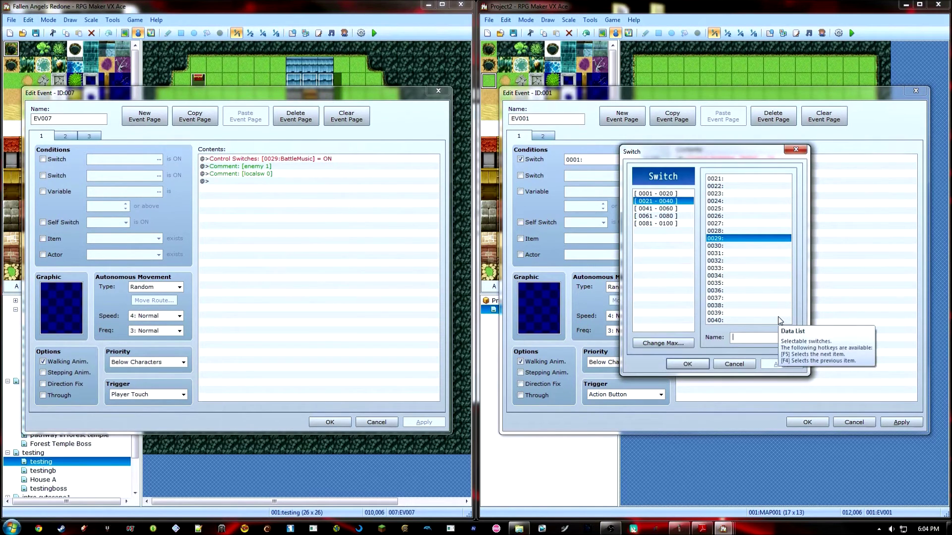
type("battle music")
left_click(688, 364)
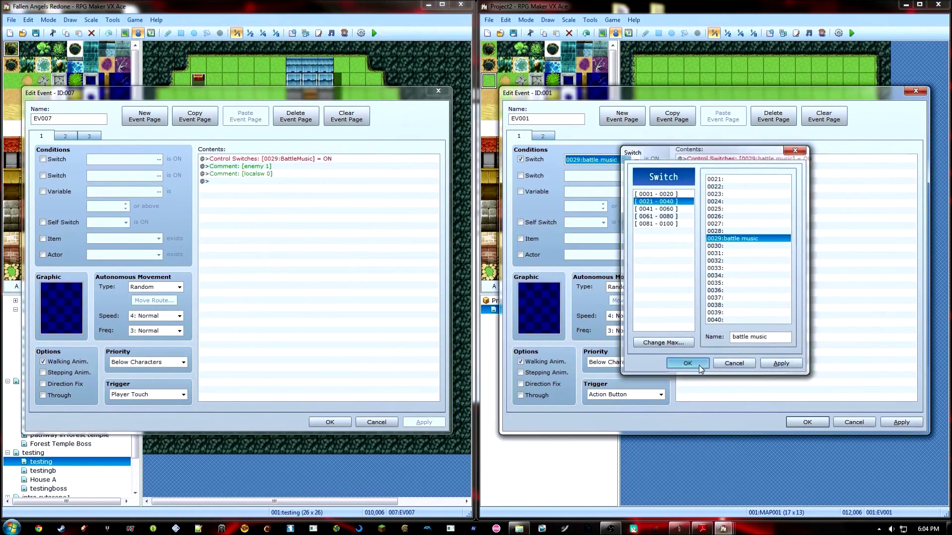
key("shift+Tab")
key("space")
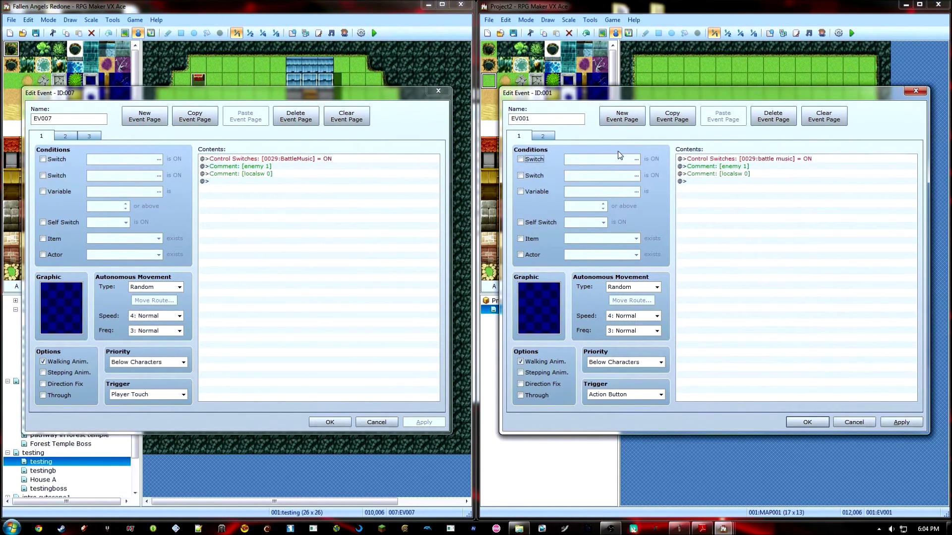
left_click(770, 161)
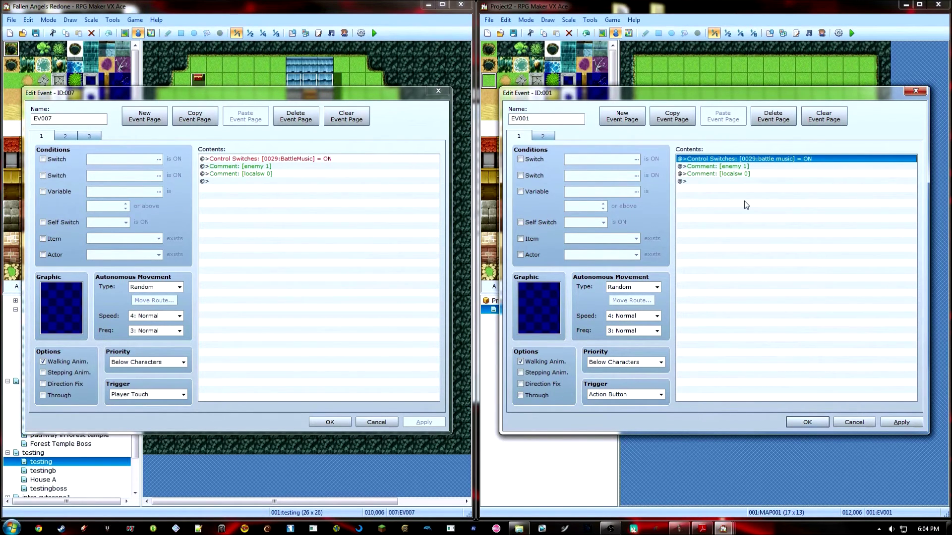
left_click(807, 422)
left_click(330, 420)
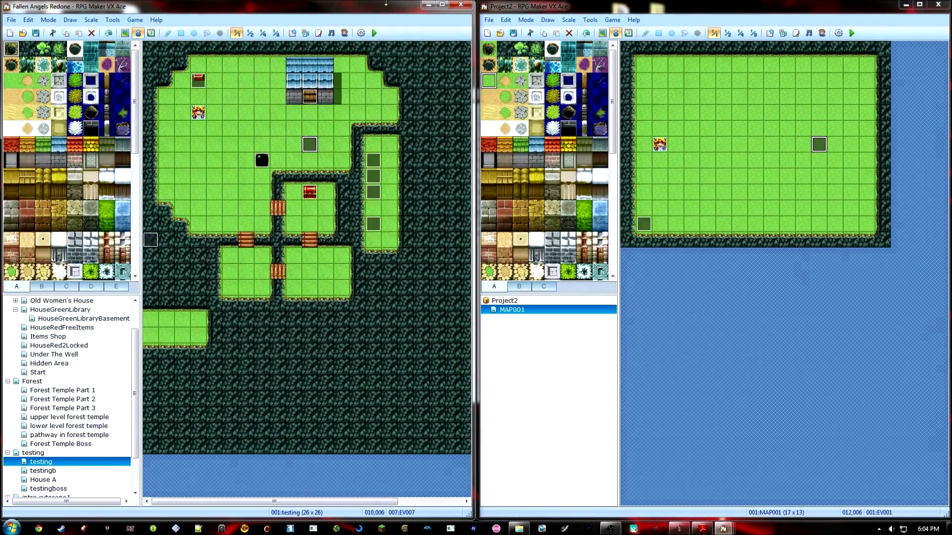
Open the common events in both projects' databases and display the Battle Music event in Fallen Angels.
left_click(292, 33)
left_click(770, 33)
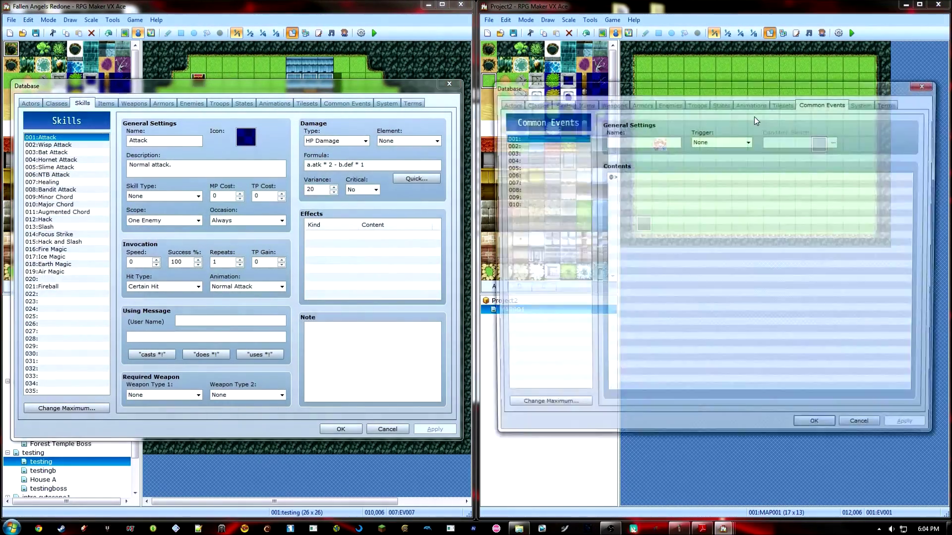
left_click(866, 104)
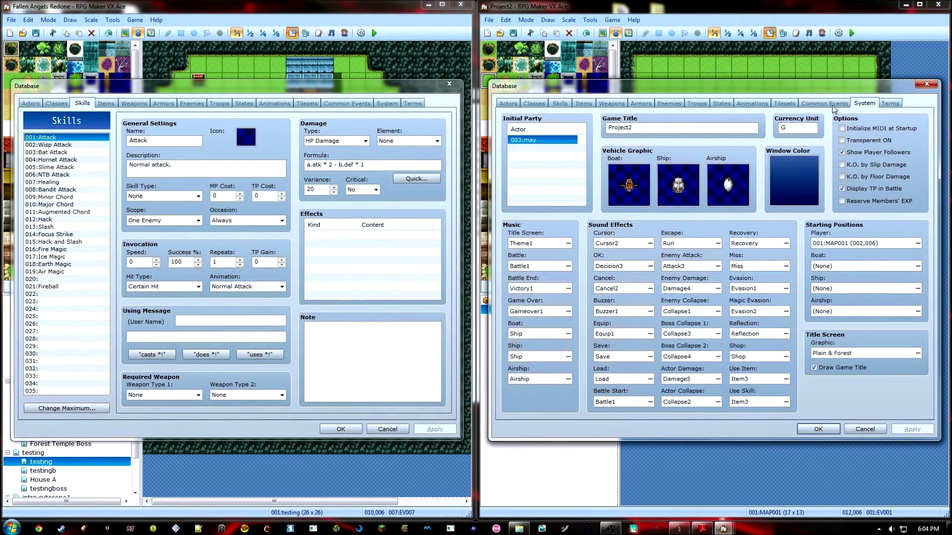
left_click(784, 104)
left_click(754, 104)
left_click(831, 105)
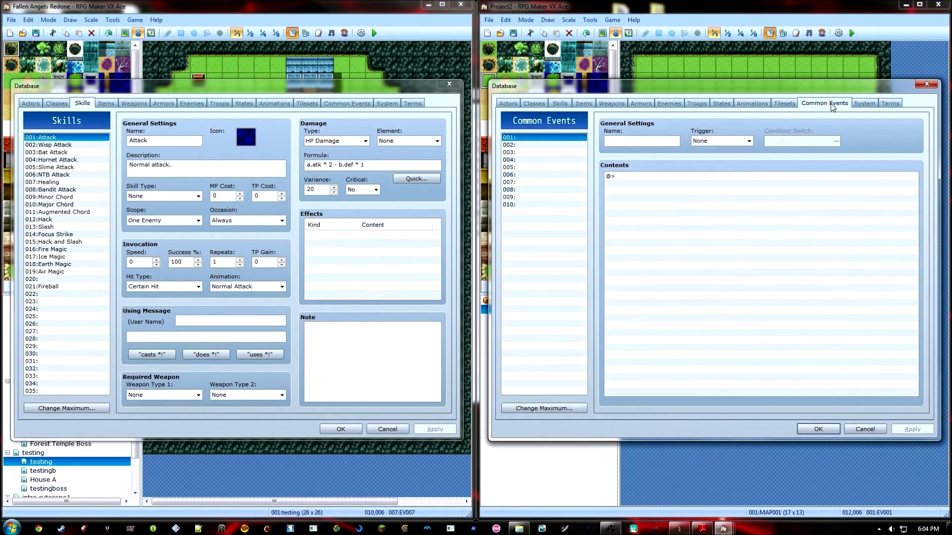
left_click(346, 104)
left_click(84, 242)
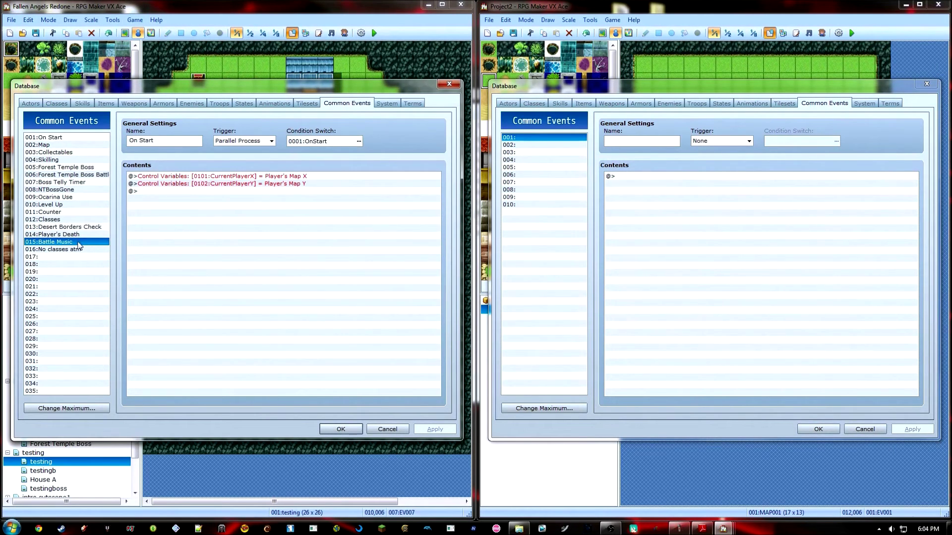
Name Project2's common event 001 "battle music" and trigger it as a Parallel Process conditioned on switch 0029.
left_click(552, 143)
type("battle music")
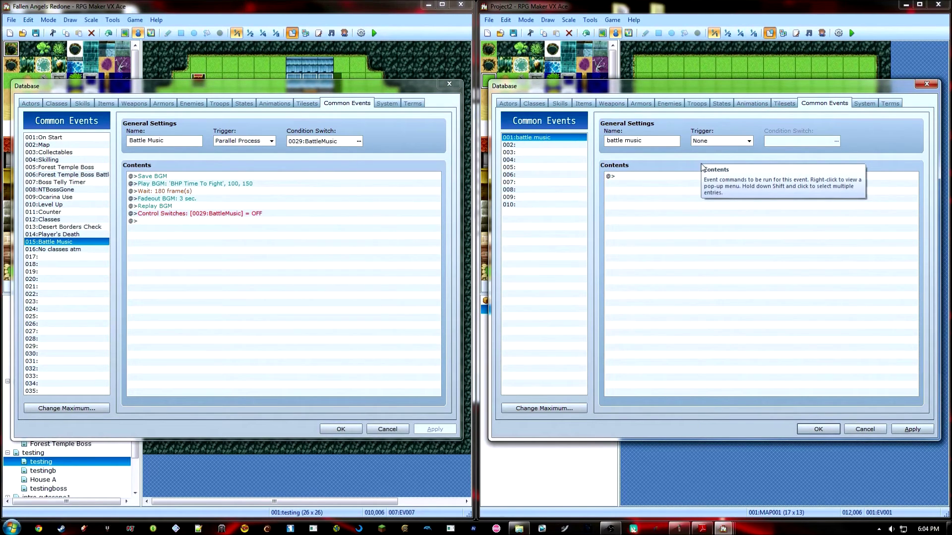
left_click(748, 141)
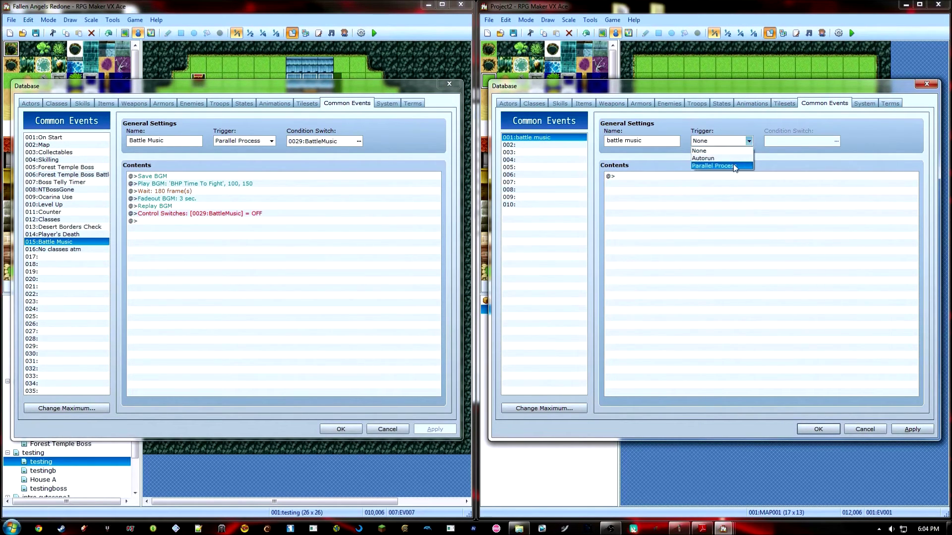
left_click(733, 166)
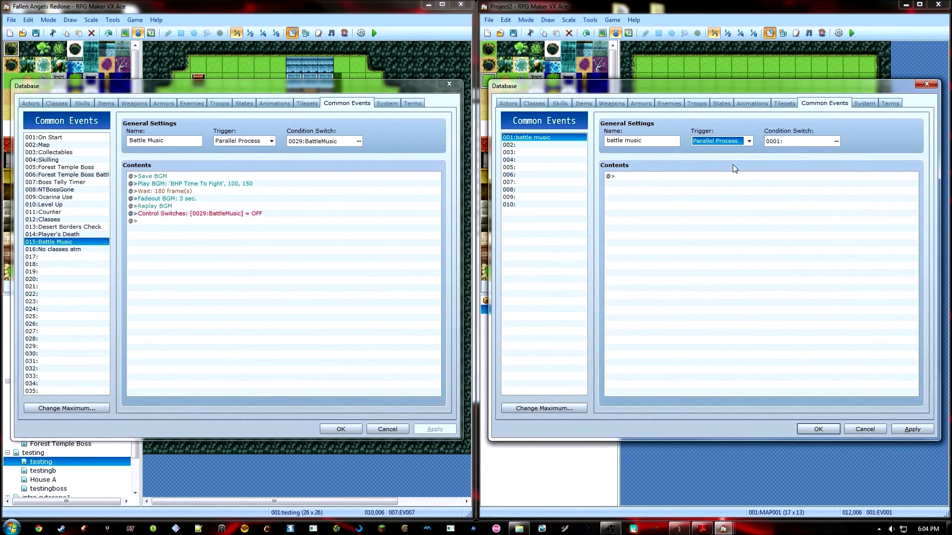
left_click(836, 141)
left_click(745, 237)
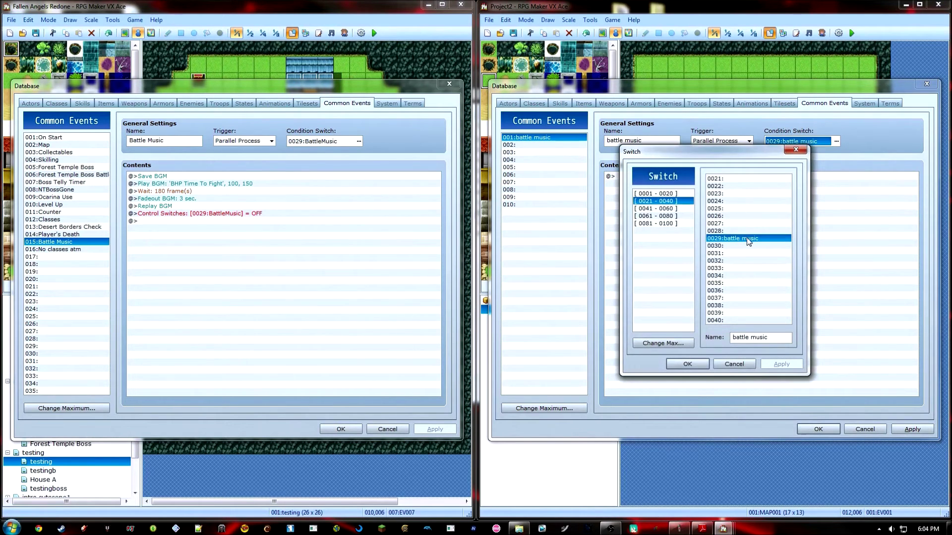
double_click(747, 237)
Copy the Save BGM and Play BGM 'BHP Time To Fight' commands into Project2's battle music event and check the selected track.
left_click(168, 177)
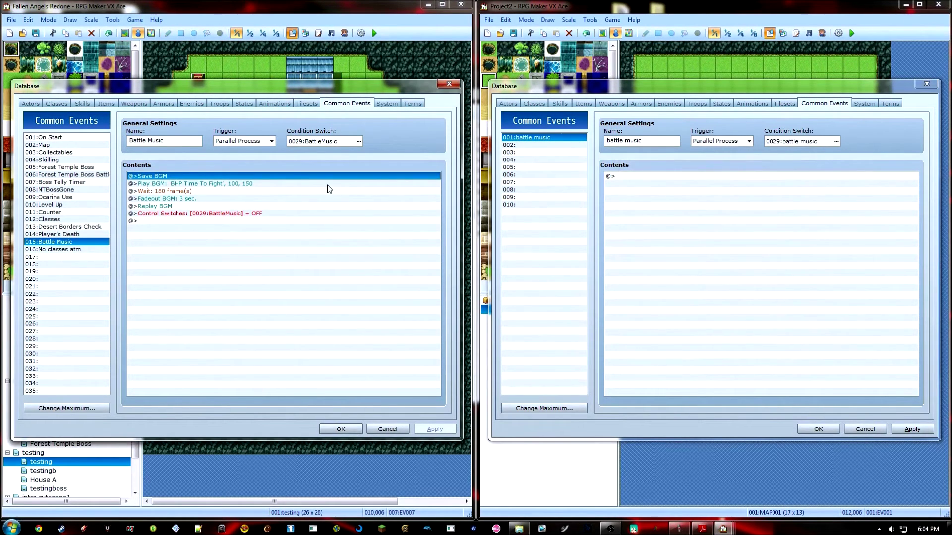
left_click(629, 178)
key("ctrl+v")
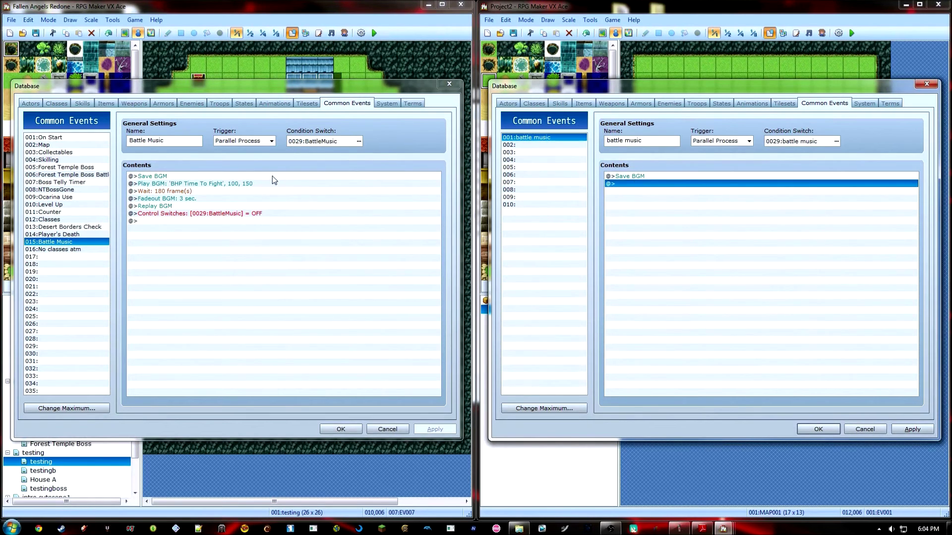
left_click(281, 182)
left_click(613, 185)
key("ctrl+v")
left_click(730, 185)
double_click(728, 186)
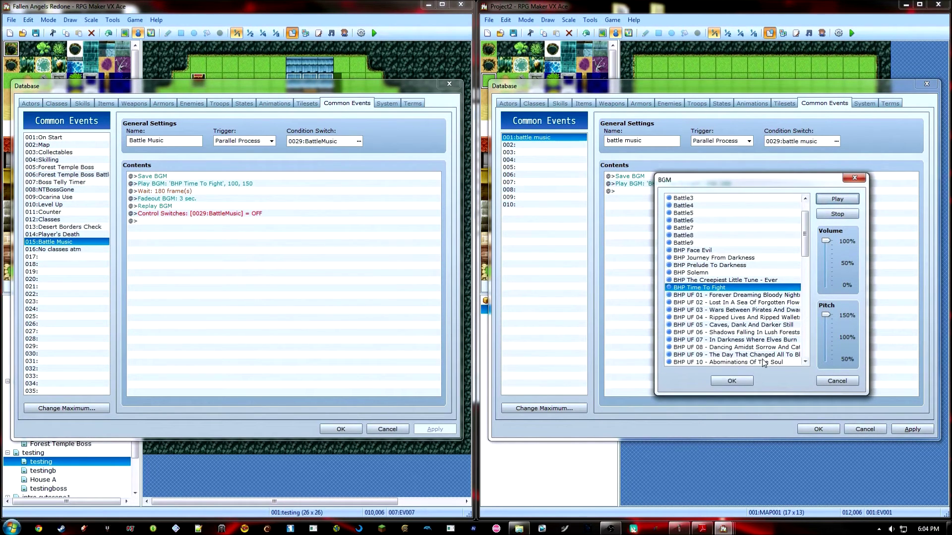
left_click(837, 381)
Copy the 'Wait: 180 frame(s)' and 'Fadeout BGM: 3 sec.' commands from Fallen Angels' Battle Music event into Project2's battle music event.
left_click(677, 192)
left_click(199, 192)
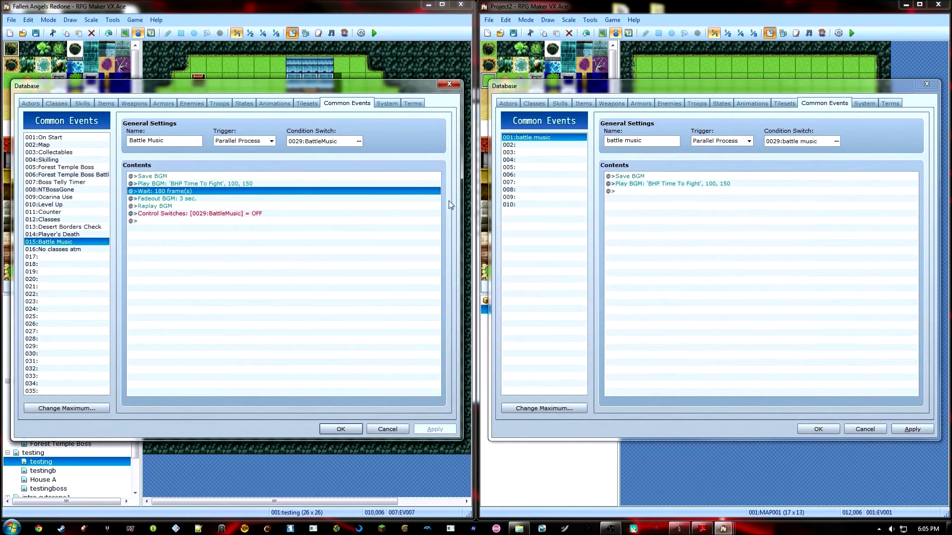
left_click(608, 192)
type("@>Wait: 180 frame(s)")
left_click(232, 199)
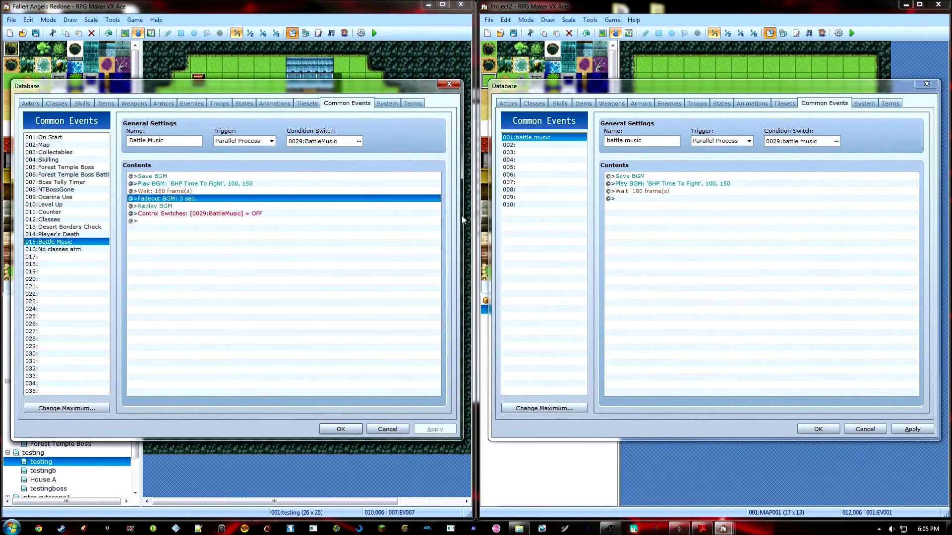
left_click(660, 199)
key("ctrl+v")
left_click(656, 200)
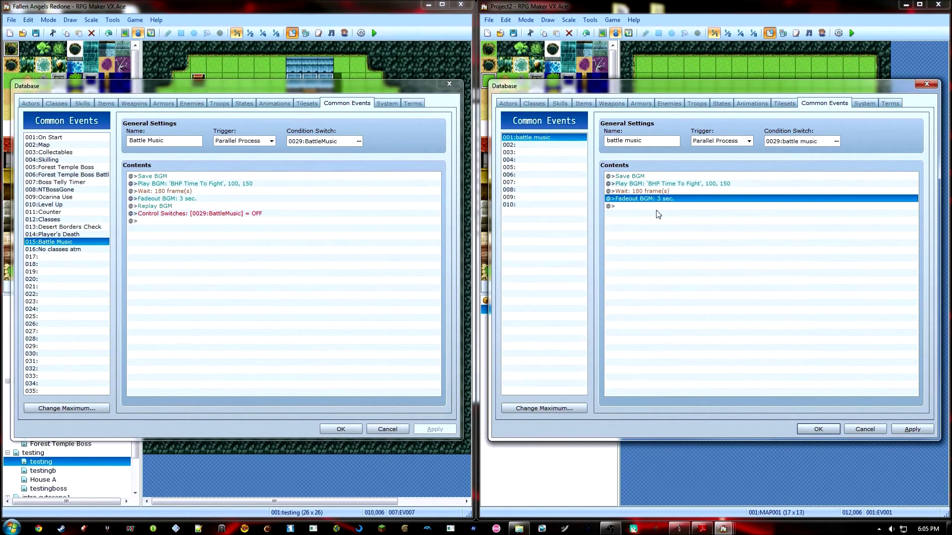
Copy the Replay BGM and Control Switches [0029] = OFF commands into Project2's battle music event, save it, and close both databases.
left_click(256, 206)
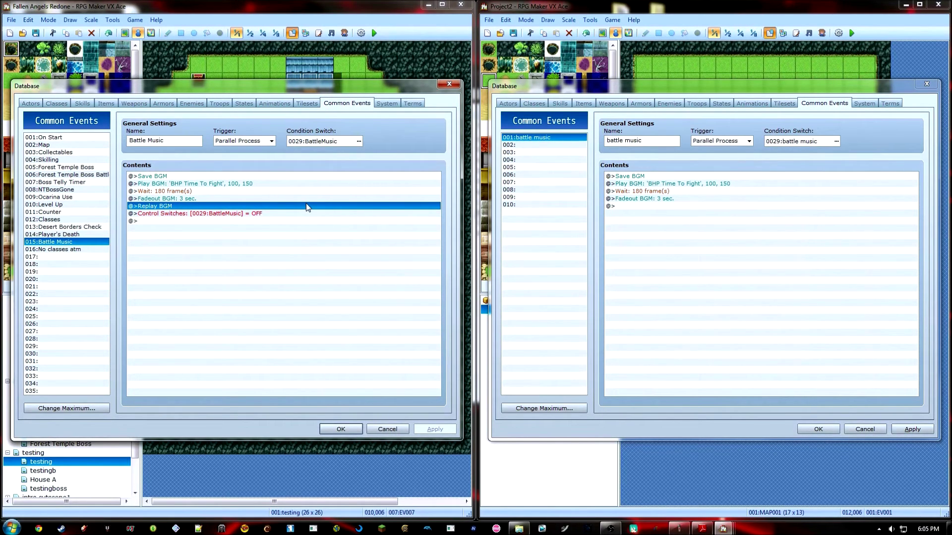
left_click(261, 215)
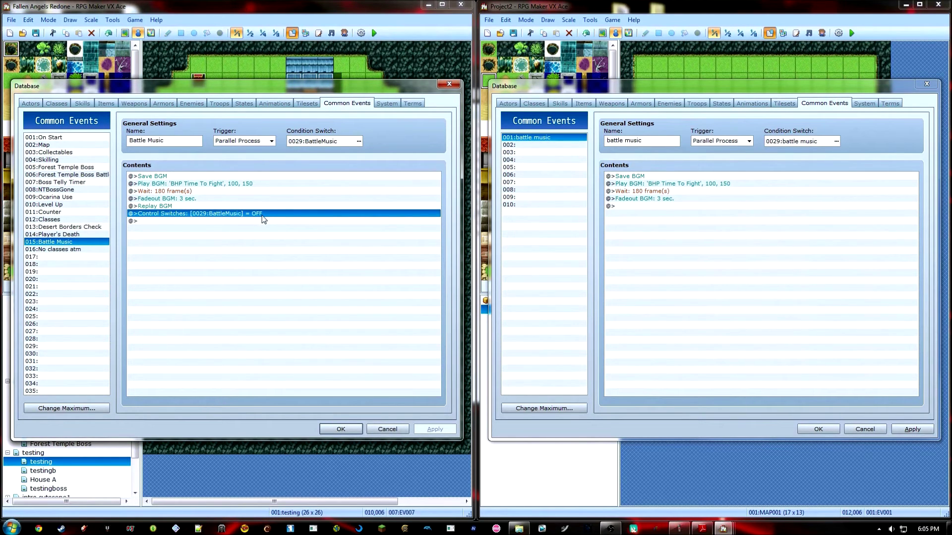
left_click(260, 206)
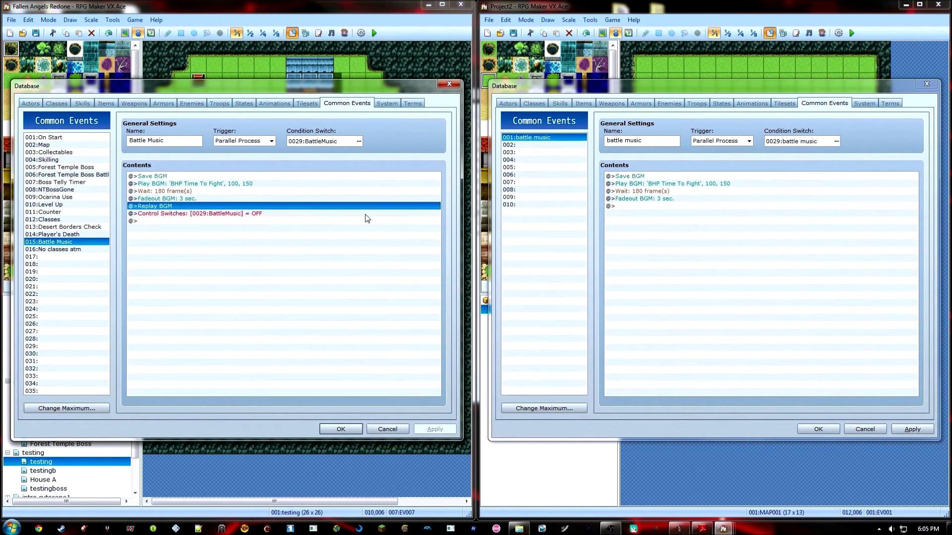
left_click(645, 207)
key("ctrl+v")
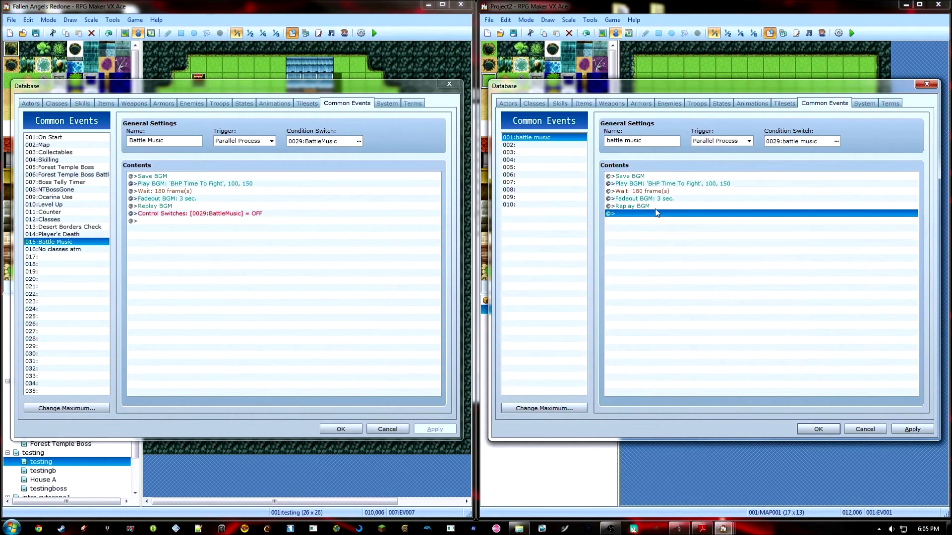
left_click(664, 206)
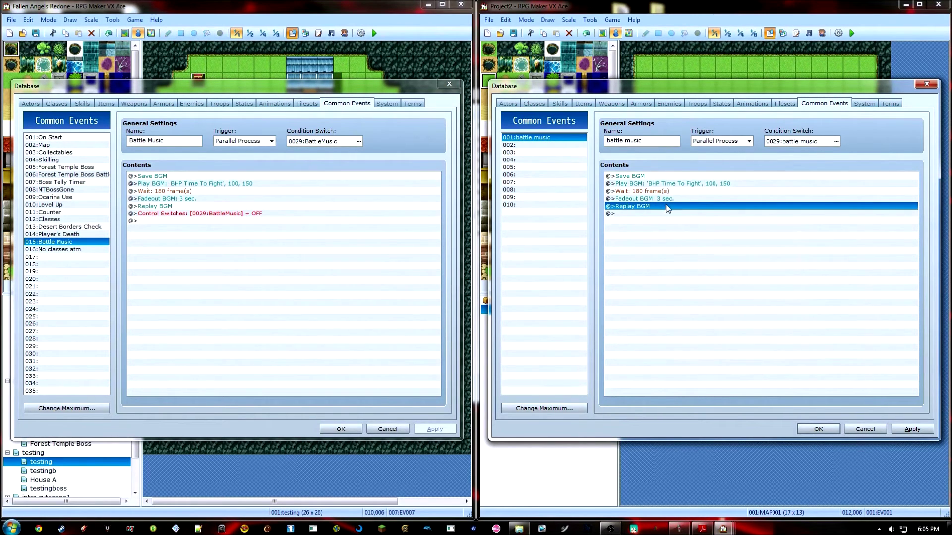
left_click(292, 214)
left_click(675, 214)
key("ctrl+v")
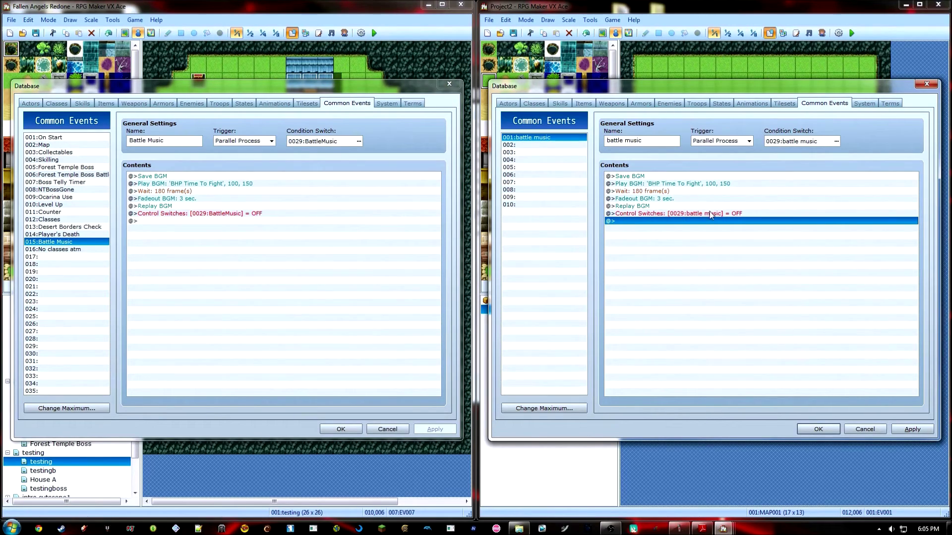
left_click(818, 430)
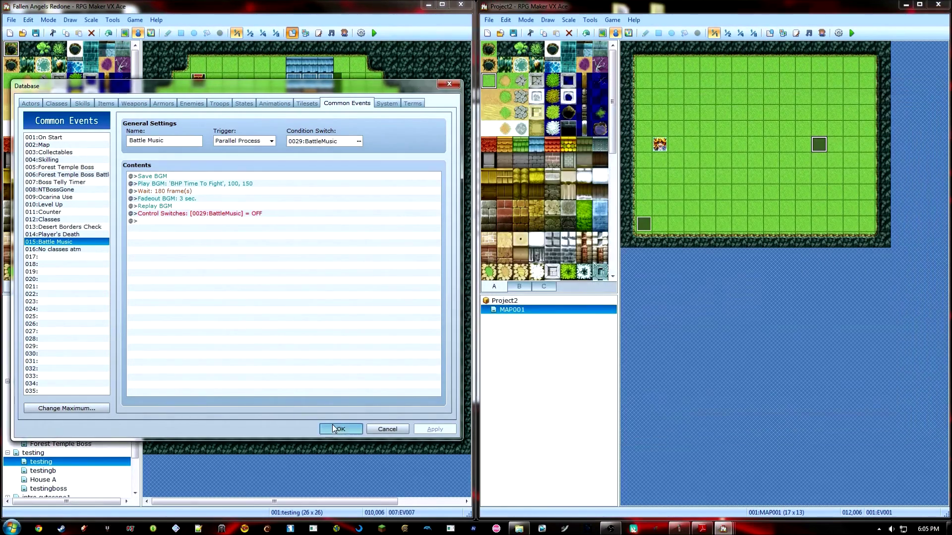
key("Escape")
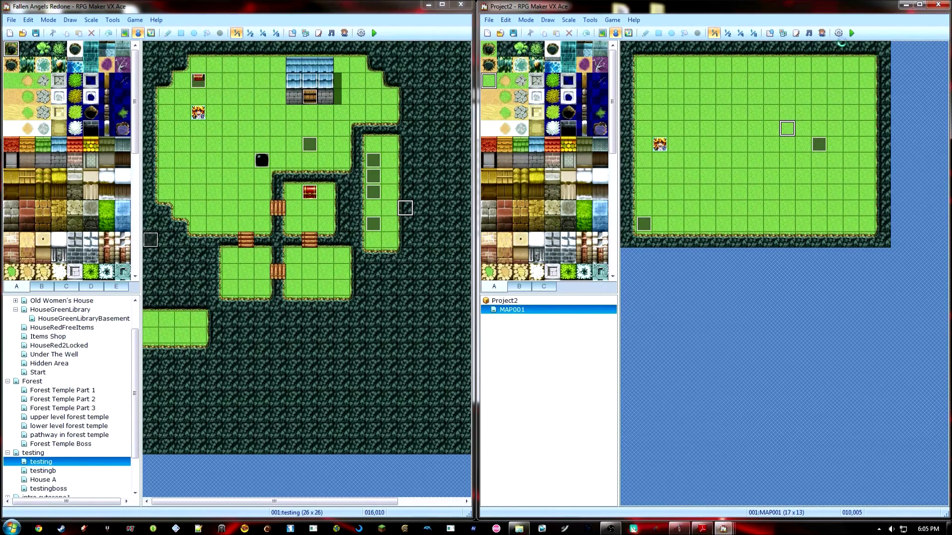
Playtest Project2 by walking to the enemy and attacking it to check for battle music, and close the game.
left_click(852, 33)
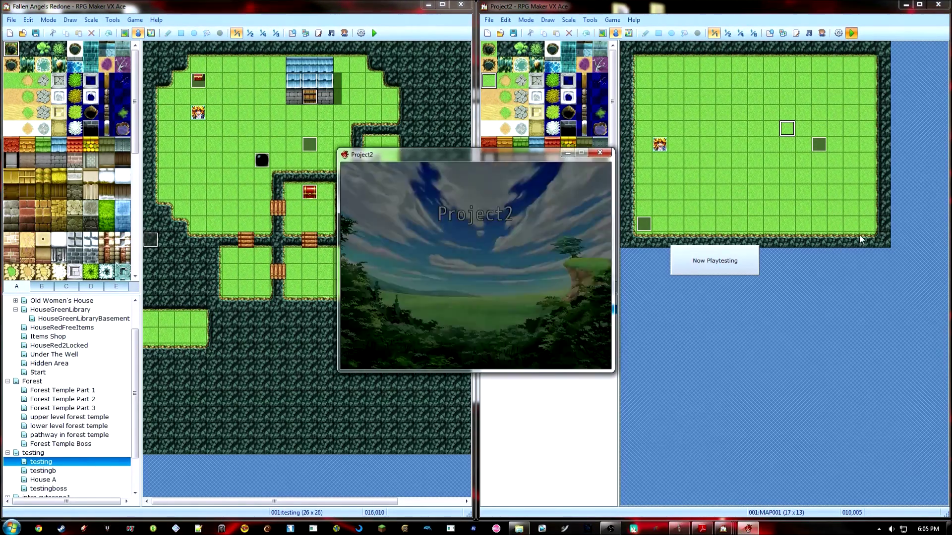
key("Return")
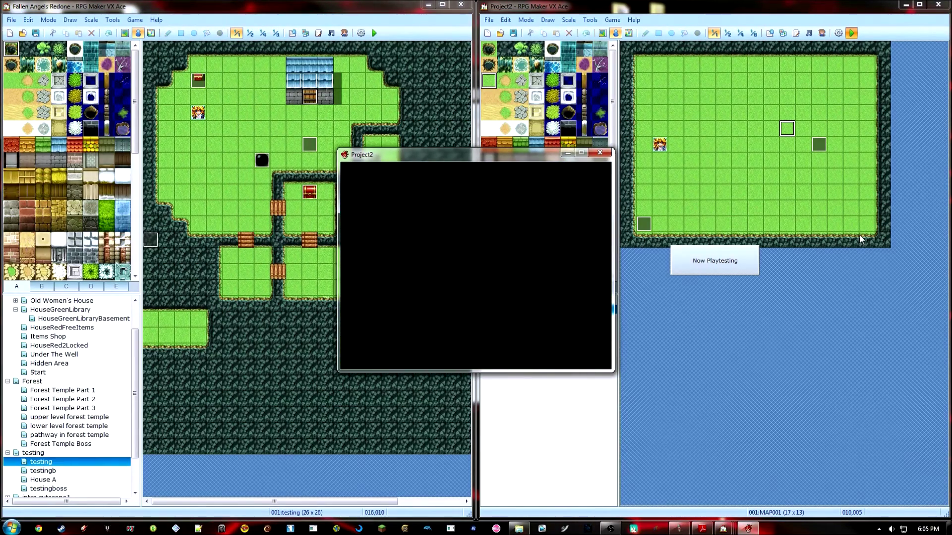
key("Right")
key("Right")
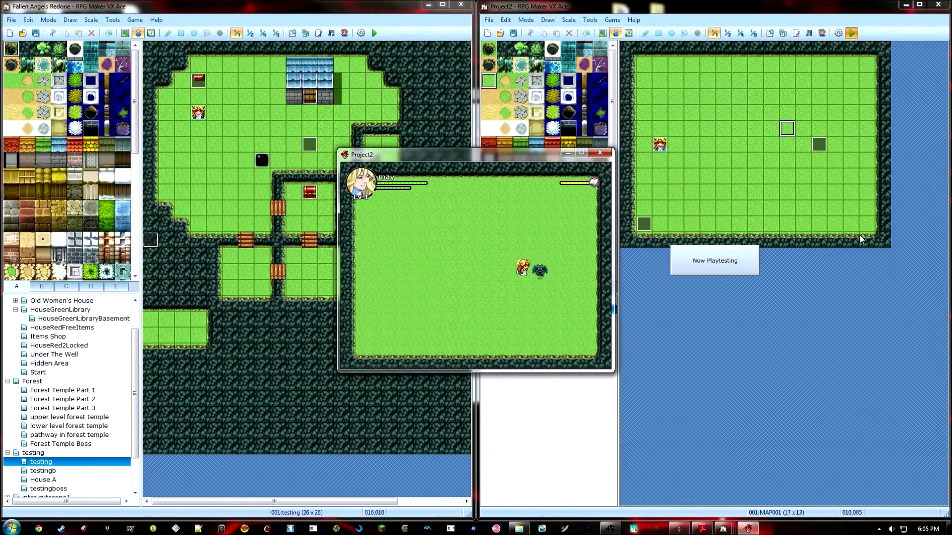
key("Down")
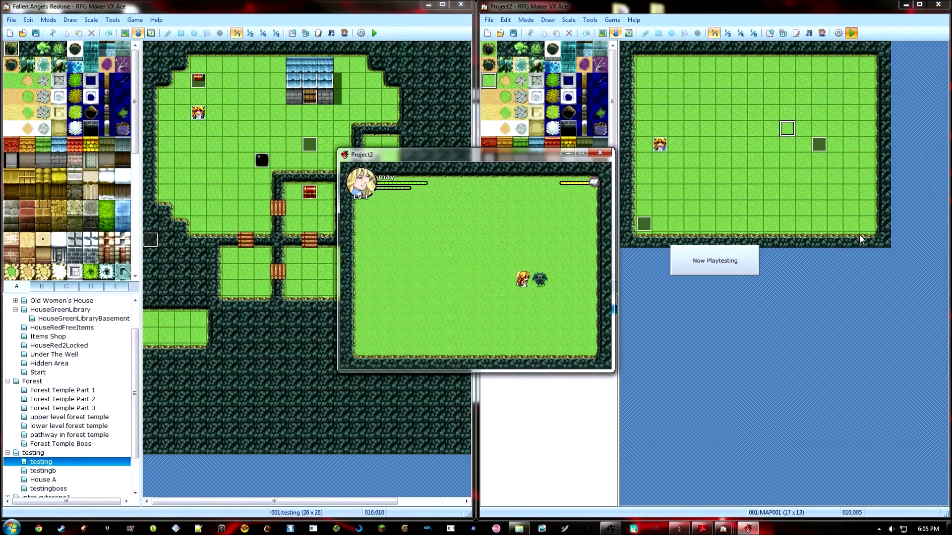
key("Left")
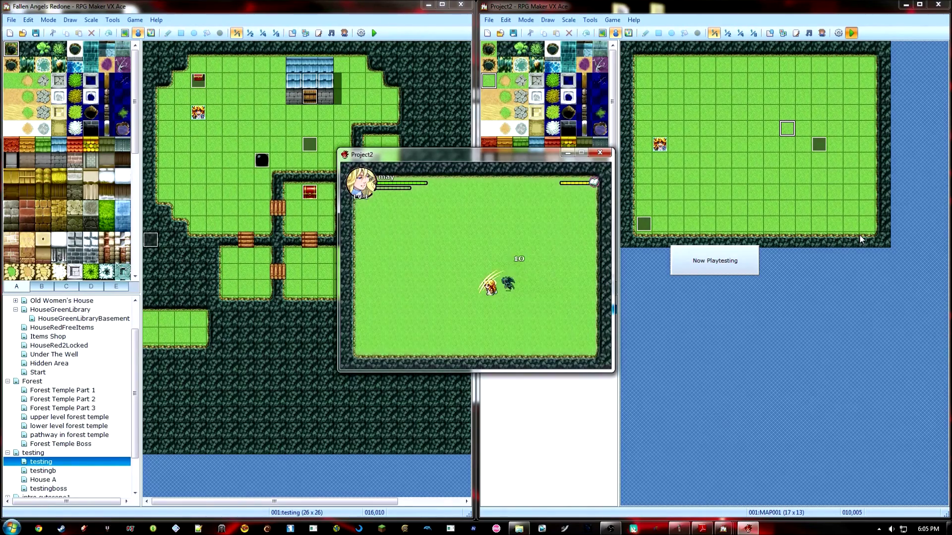
left_click(598, 154)
Compare the enemy events in both projects and set page 1 of Project2's enemy event EV001 to trigger on Player Touch.
double_click(819, 145)
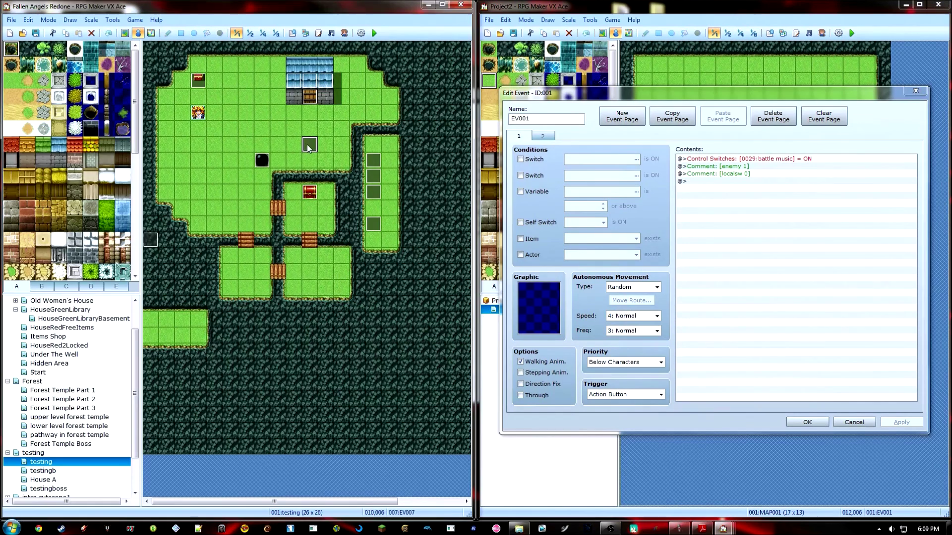
double_click(310, 145)
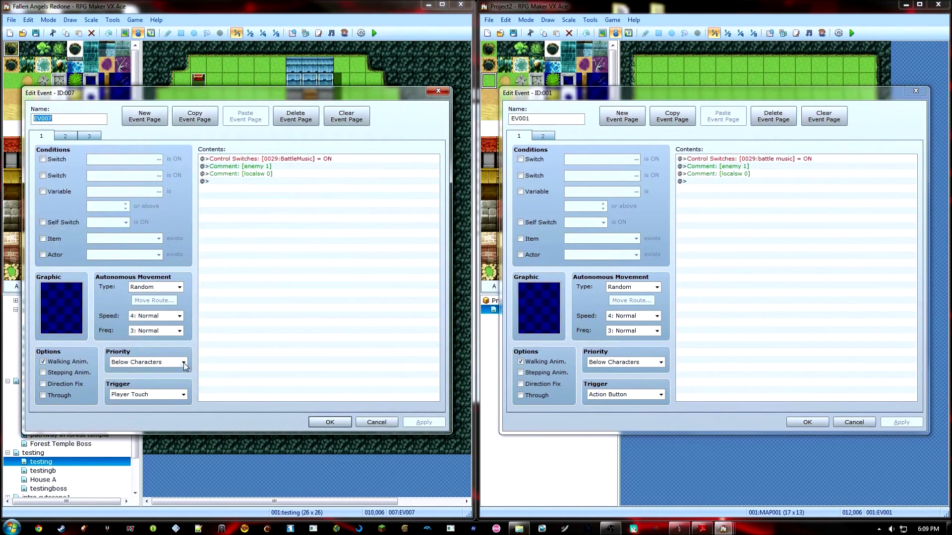
left_click(660, 395)
left_click(633, 409)
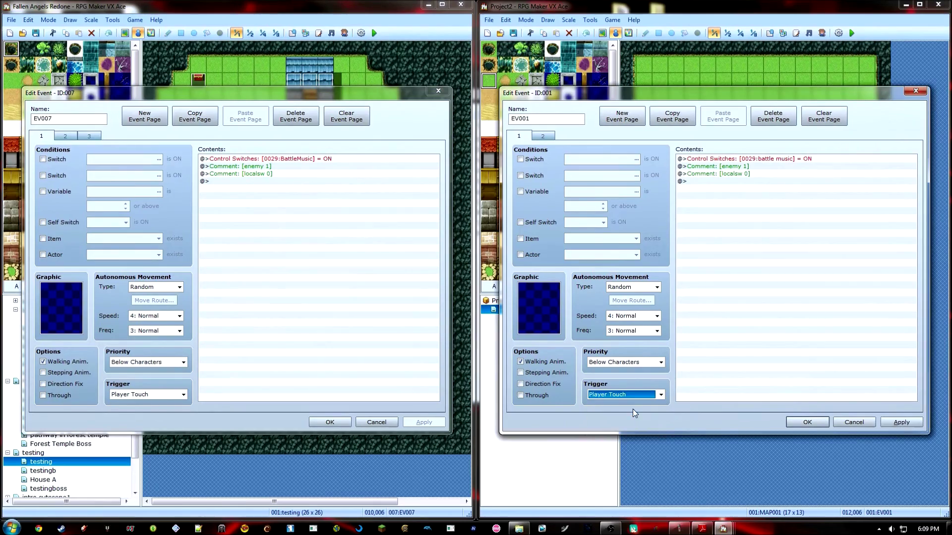
left_click(807, 422)
left_click(329, 422)
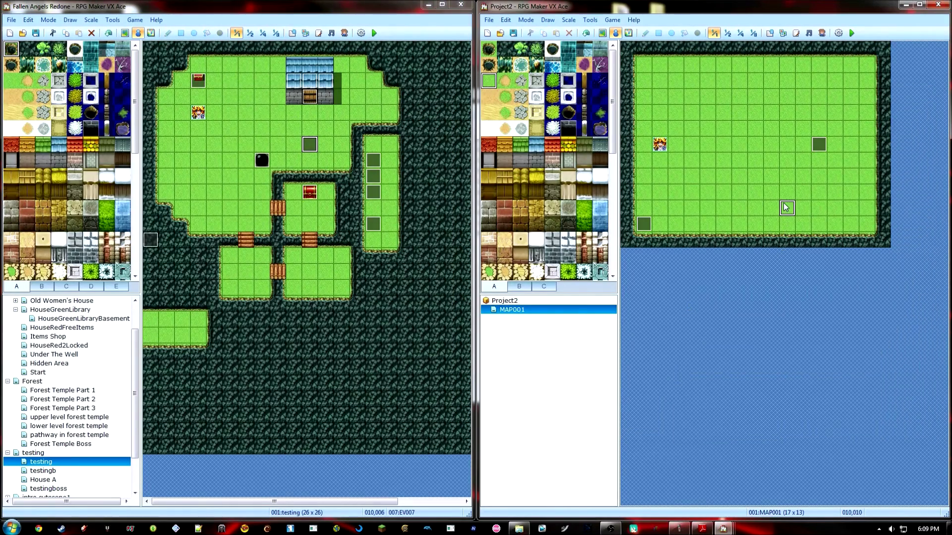
Playtest Project2 with the enemy's touch trigger, fighting it with weapon attacks and skills such as Fireball, and close the game.
left_click(852, 32)
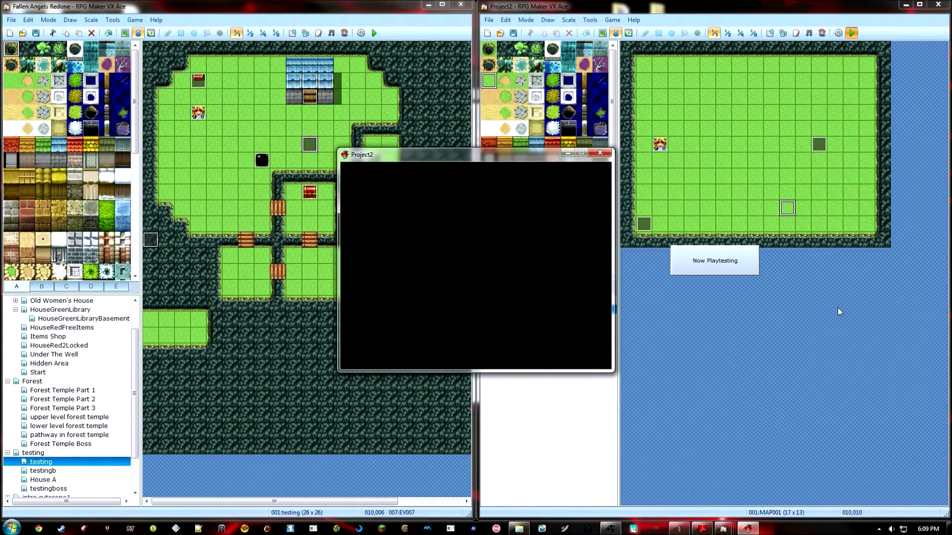
key("Return")
key("Right")
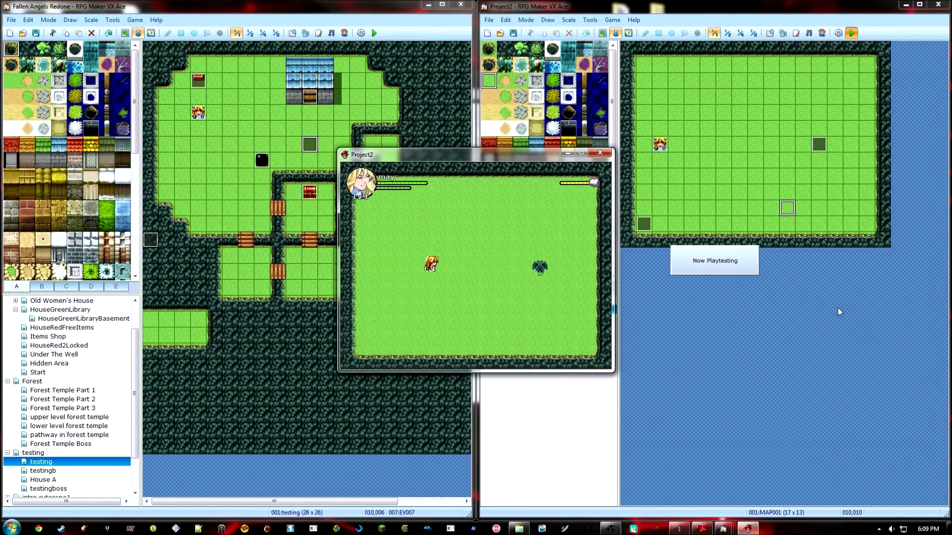
key("Right")
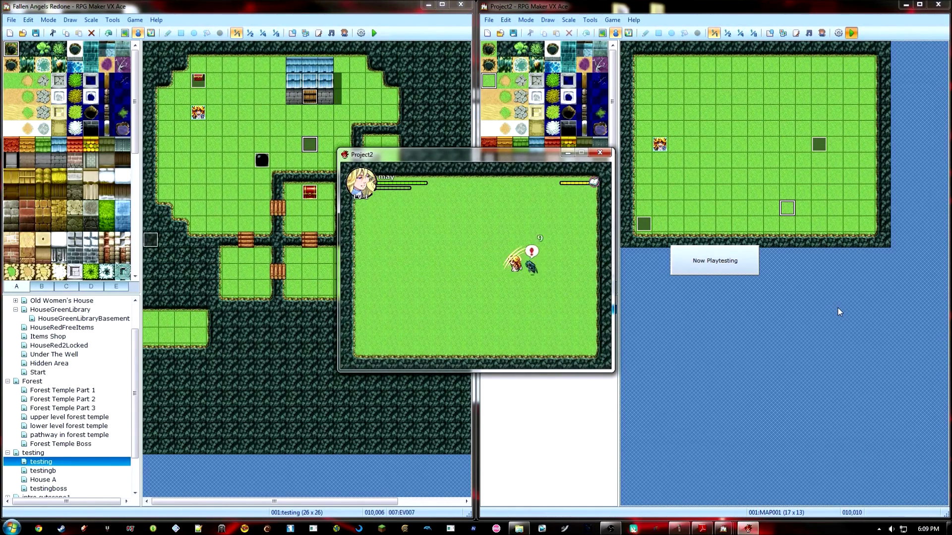
key("a")
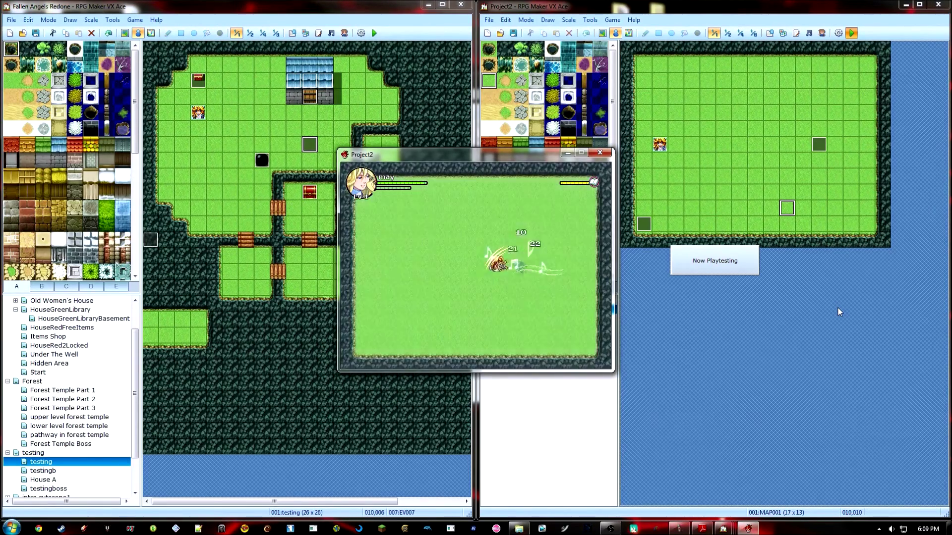
key("Left")
key("s")
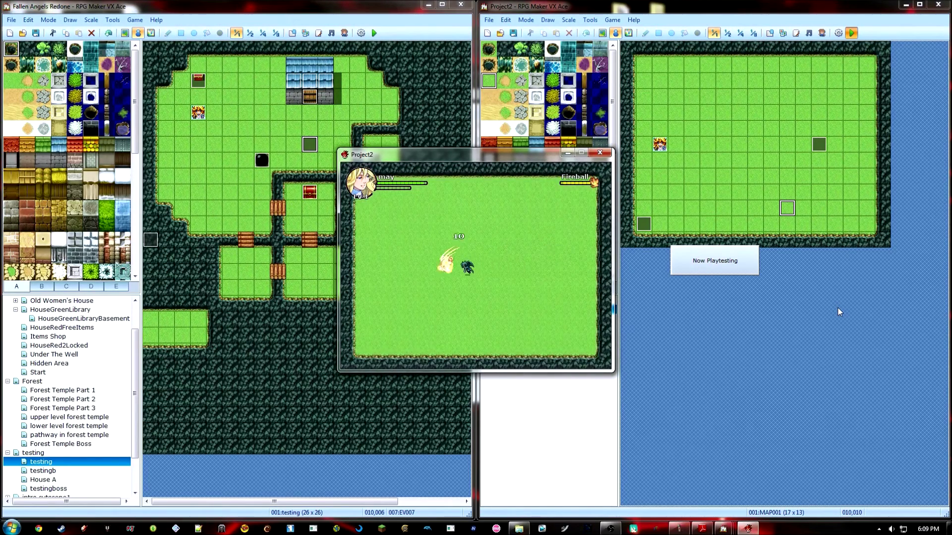
key("Up")
key("Right")
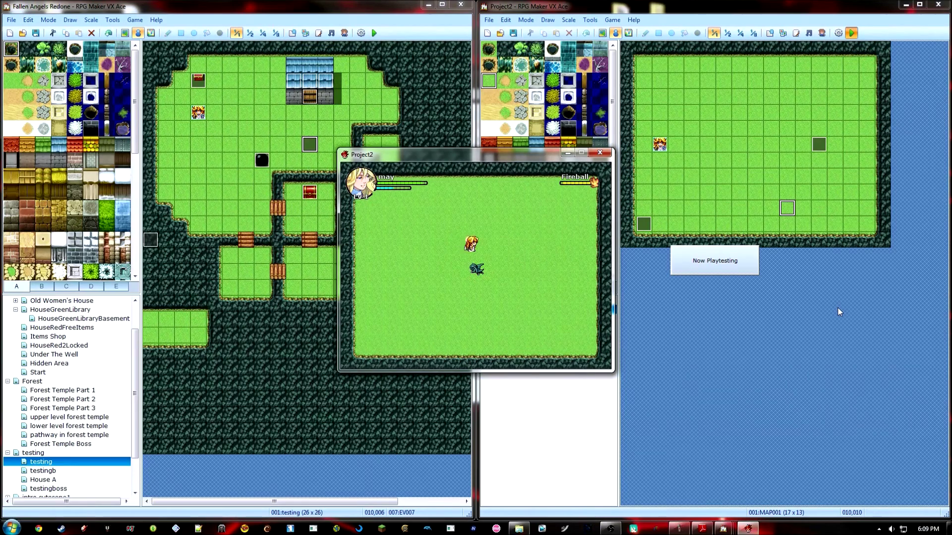
key("Down")
key("Right")
left_click(600, 153)
Open MAP001's map properties in Project2 and browse the tracks for automatic background music and background sound without choosing one.
right_click(555, 311)
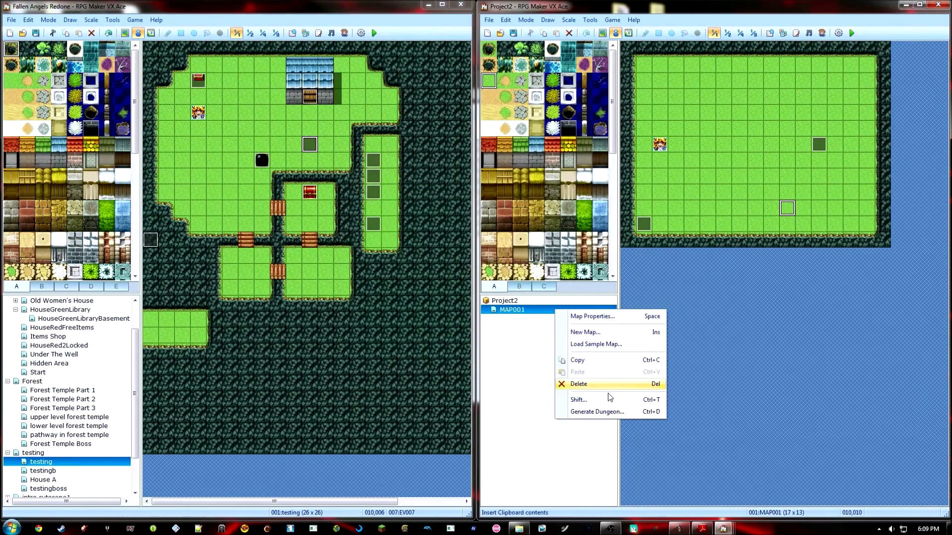
left_click(605, 317)
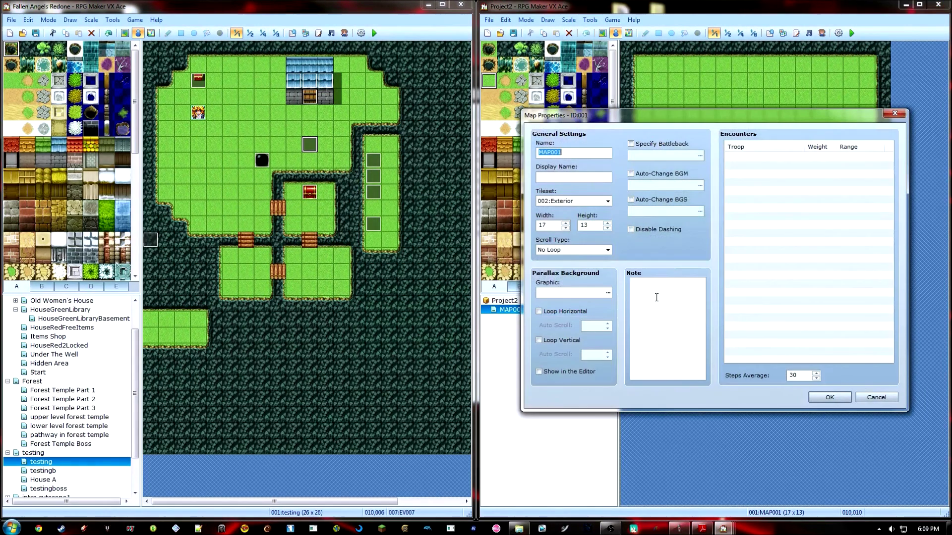
left_click(664, 176)
left_click(700, 186)
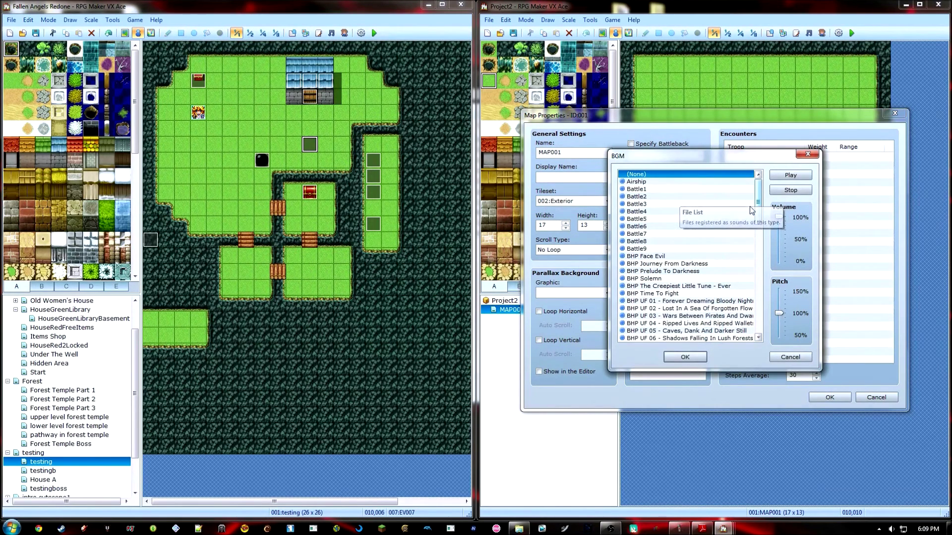
left_click(712, 249)
left_click(704, 219)
left_click(790, 357)
left_click(631, 174)
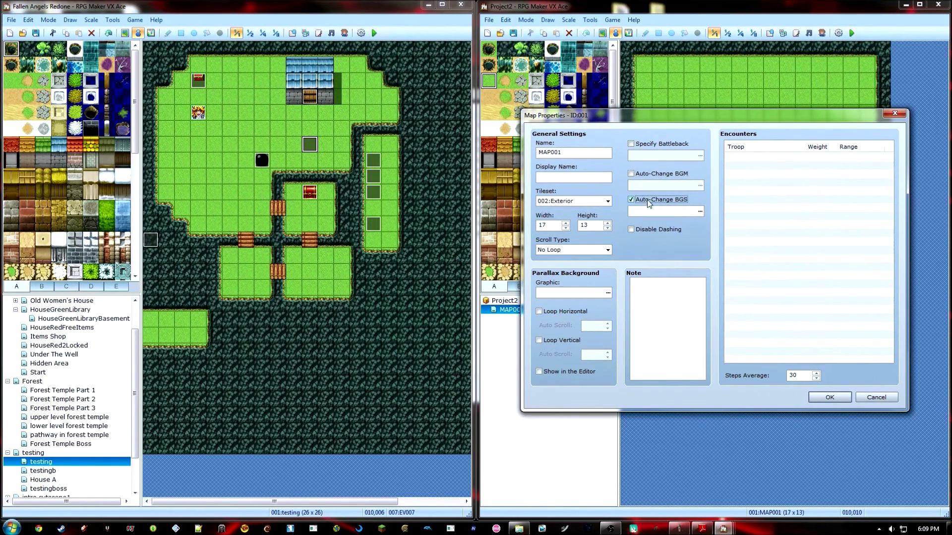
left_click(700, 212)
left_click(801, 357)
Set MAP001's Auto-Change BGM to Town4 after previewing the track, and save the map properties.
left_click(699, 186)
left_click_drag(758, 198, 757, 304)
left_click(706, 316)
left_click(790, 176)
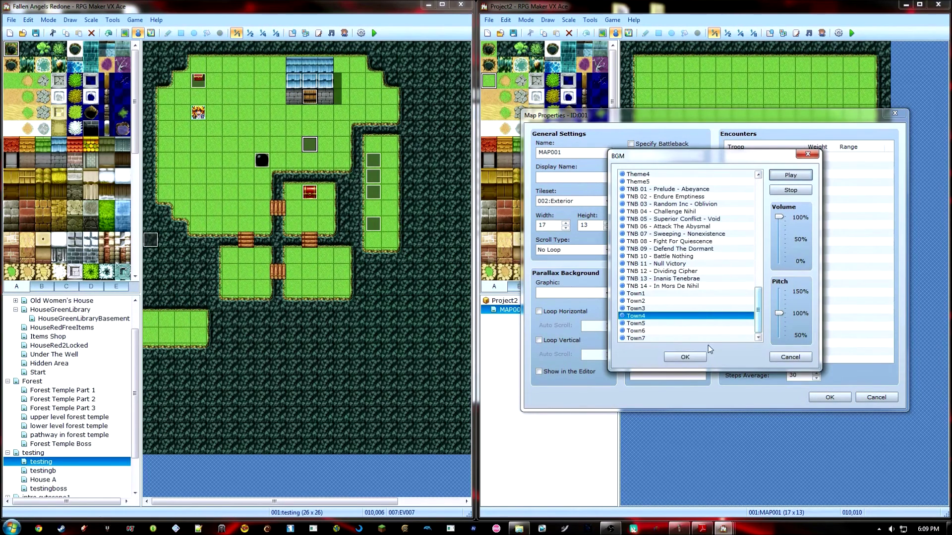
left_click(685, 357)
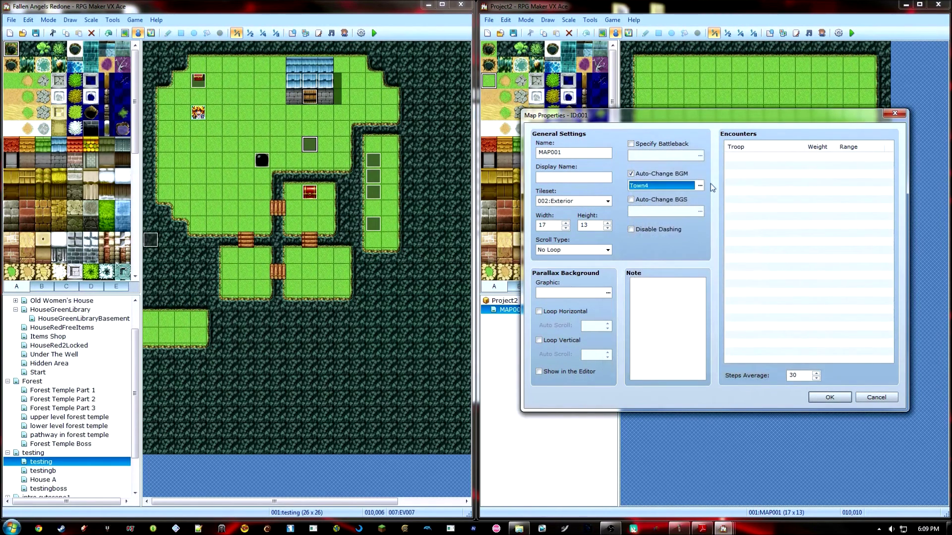
left_click(700, 186)
left_click(685, 358)
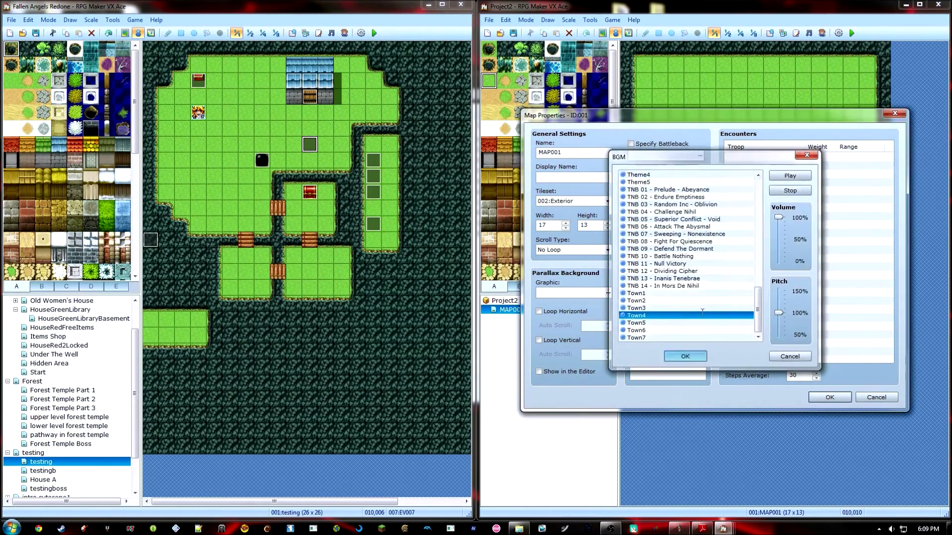
left_click(824, 396)
Playtest Project2 with the map music, walk the hero up to the enemy, and dismiss the "It's dead..." dialogue.
left_click(851, 33)
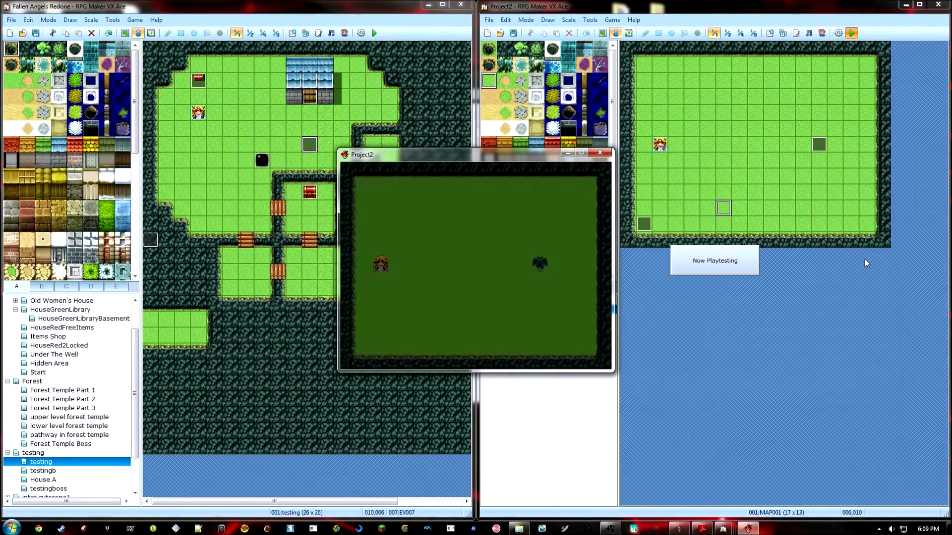
key("Right")
key("Right")
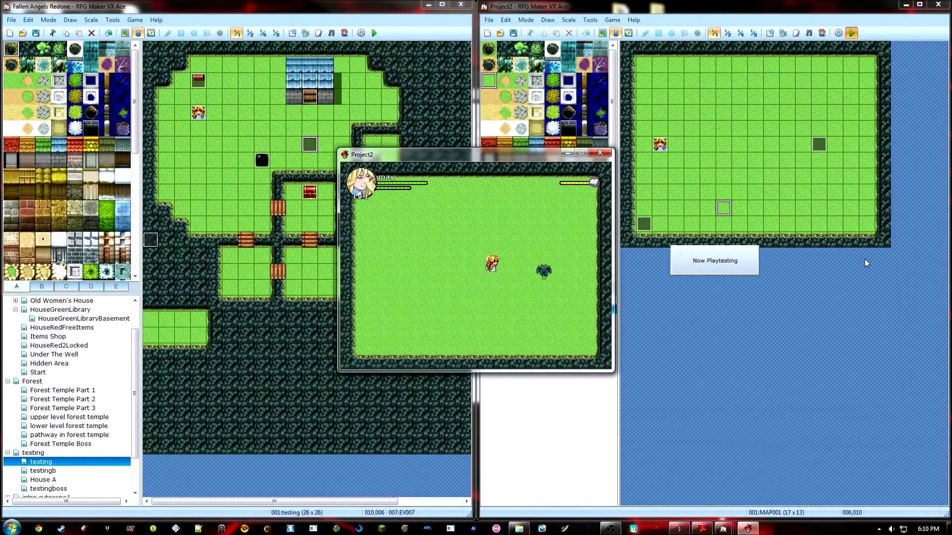
key("Right")
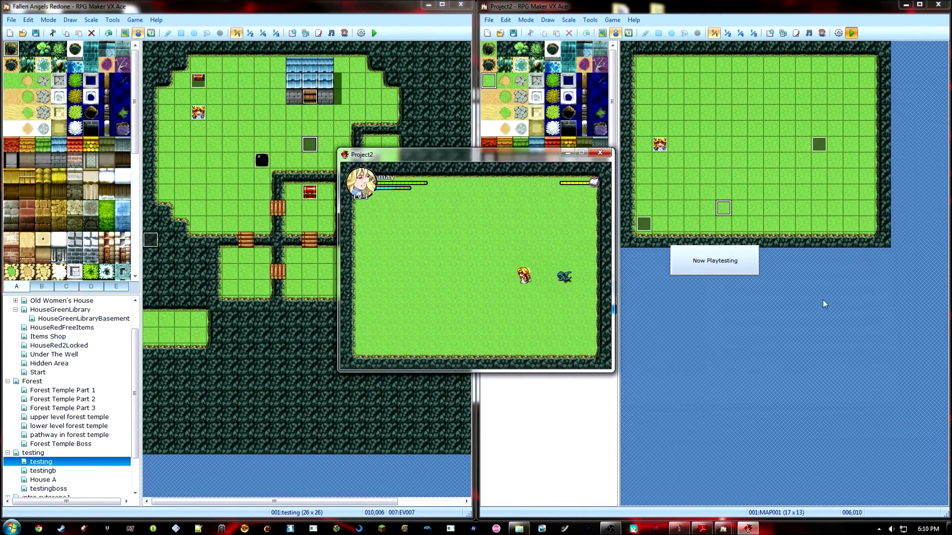
key("Right")
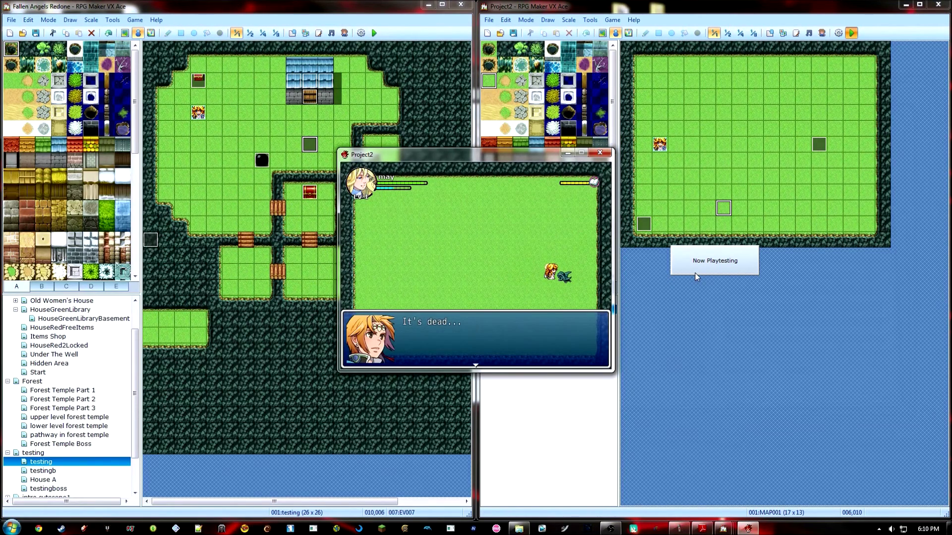
key("Return")
key("Return")
key("Return")
key("Down")
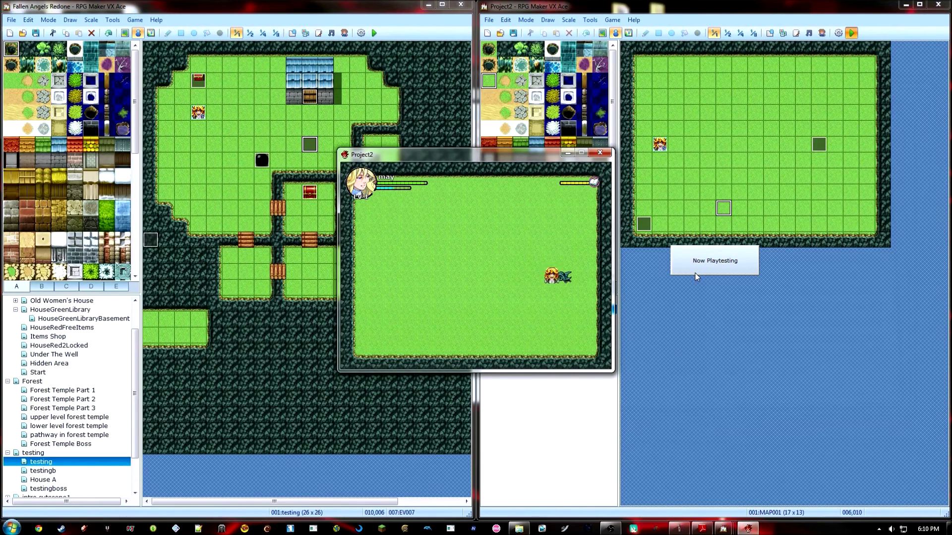
Walk the hero away from the defeated enemy and back, and close the playtest.
key("Left")
key("Left")
key("Left")
key("Up")
key("Right")
key("Right")
left_click(600, 153)
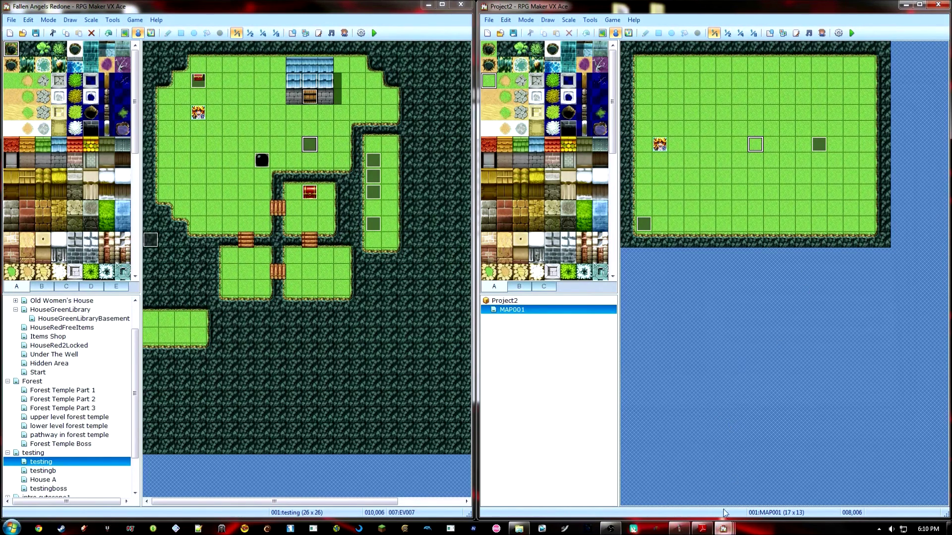
Check the open RPG Maker projects and view the RPG Maker File for YouTube Video folder containing the Sapphire Action System IV v4.4en folder.
mouse_move(724, 529)
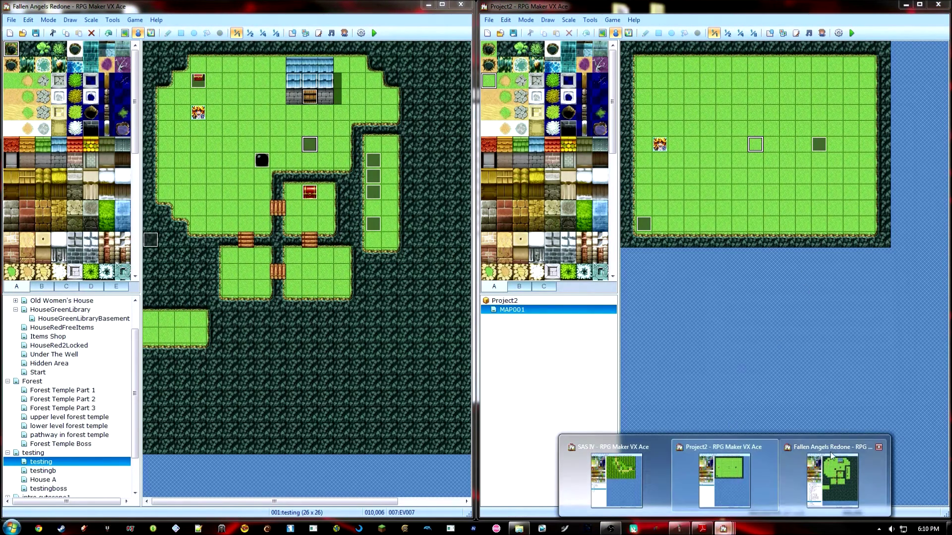
mouse_move(601, 468)
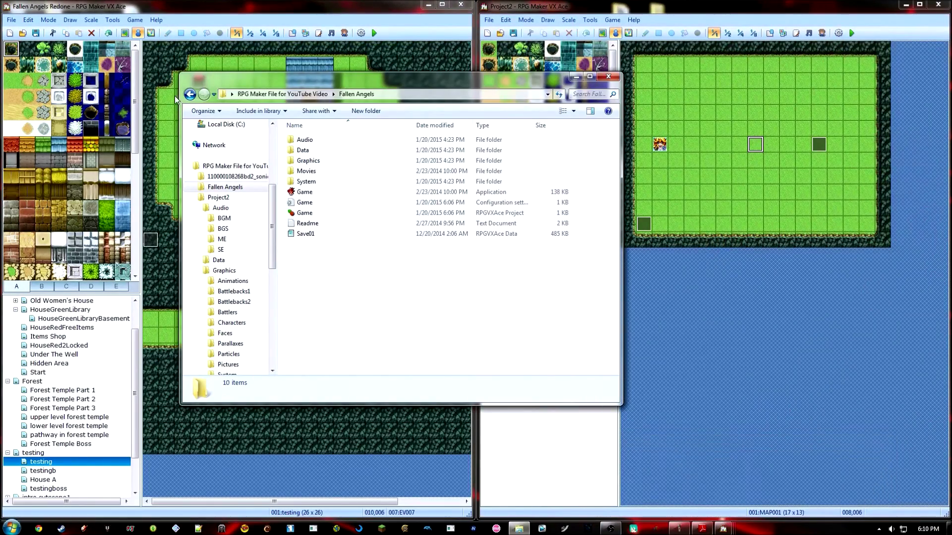
left_click(190, 94)
left_click(320, 171)
left_click(361, 211)
left_click(382, 175)
left_click(429, 219)
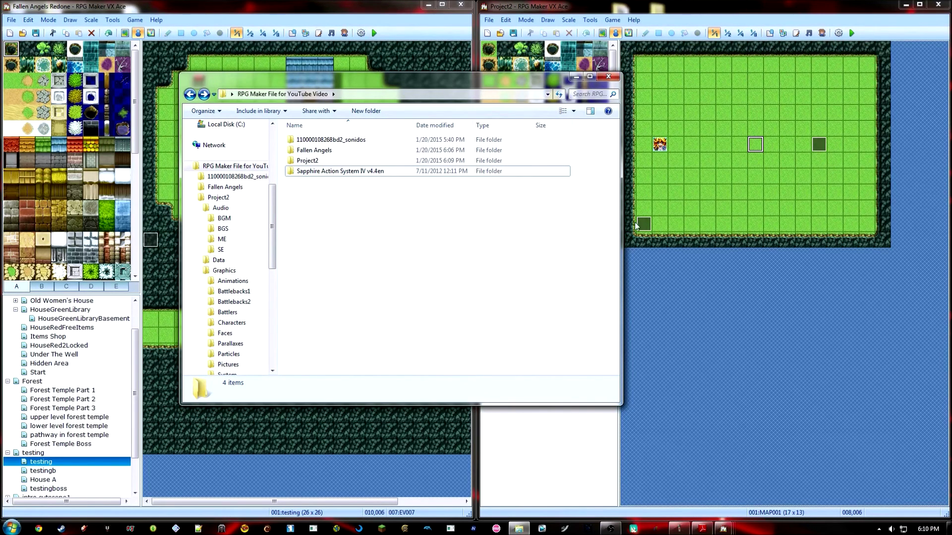
Review page 1 of Project2's enemy event EV001 and the Flying Enemy's database entry without changing them.
left_click(786, 192)
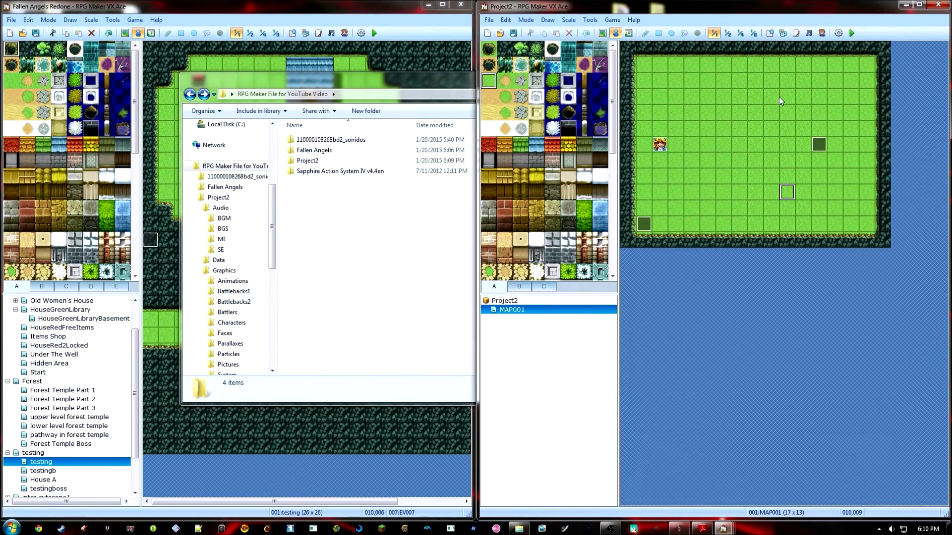
double_click(817, 144)
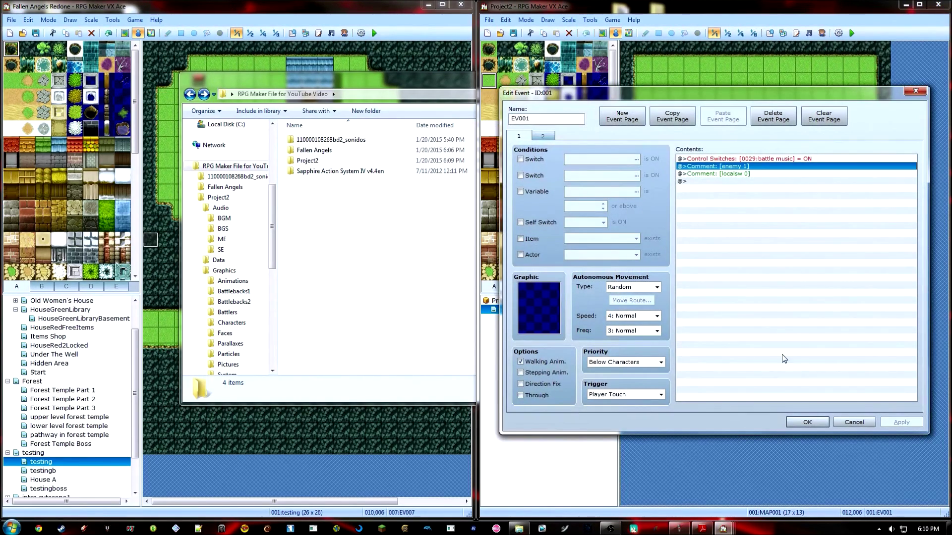
left_click(808, 423)
left_click(769, 33)
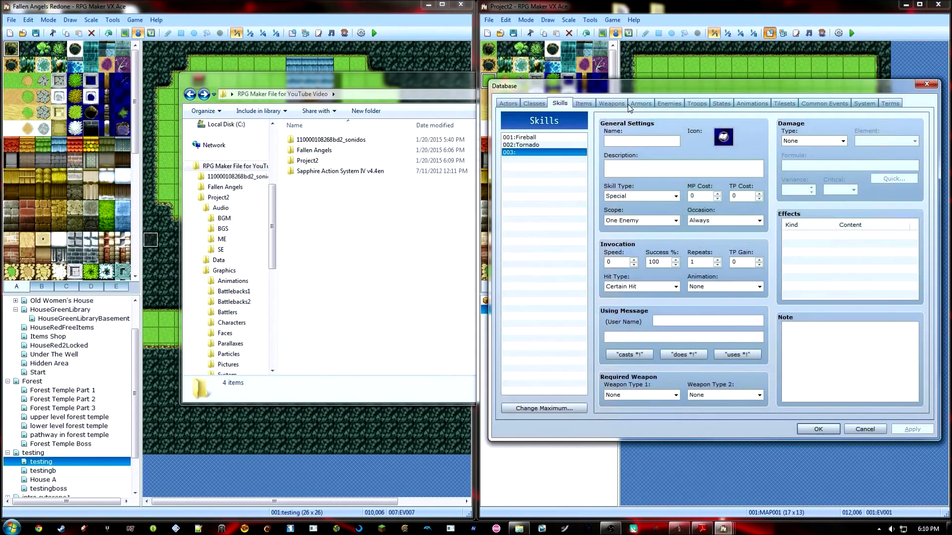
left_click(610, 103)
left_click(669, 103)
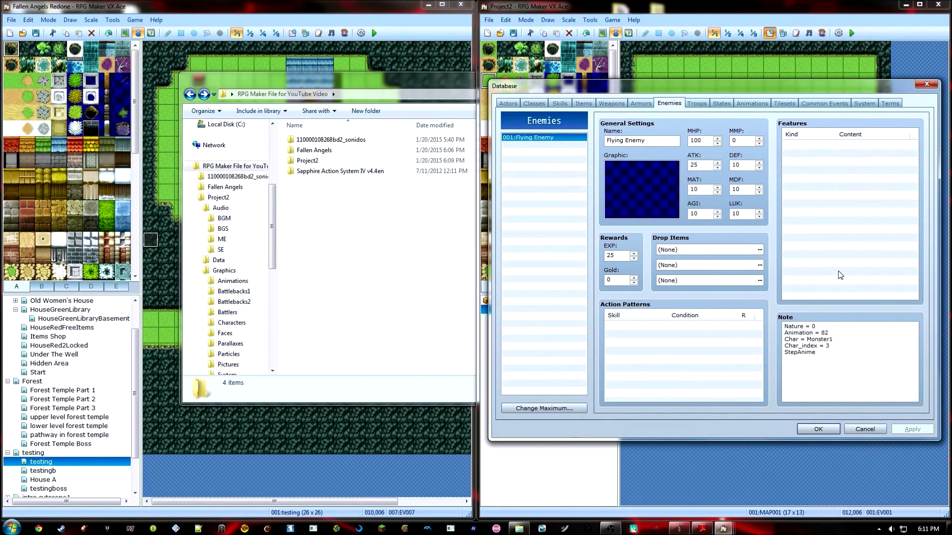
left_click(813, 430)
double_click(818, 144)
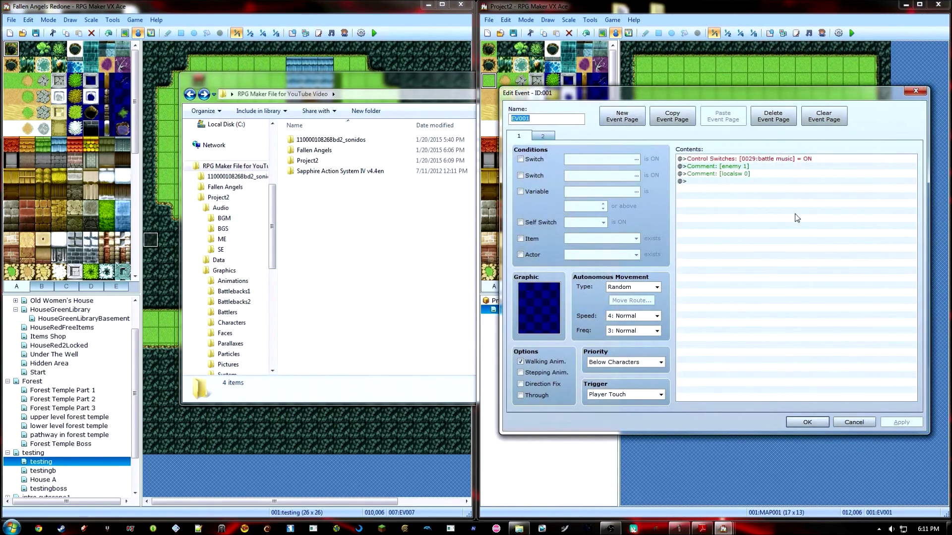
left_click(807, 422)
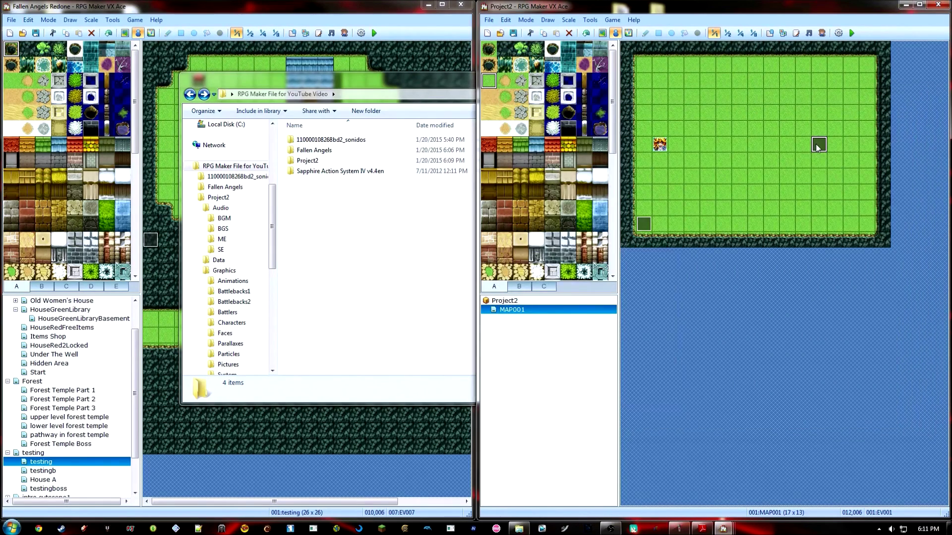
Add the Fireball skill to the Flying Enemy's action patterns in Project2's database, with the condition Always and rating 5.
left_click(769, 32)
left_click(596, 105)
left_click(583, 103)
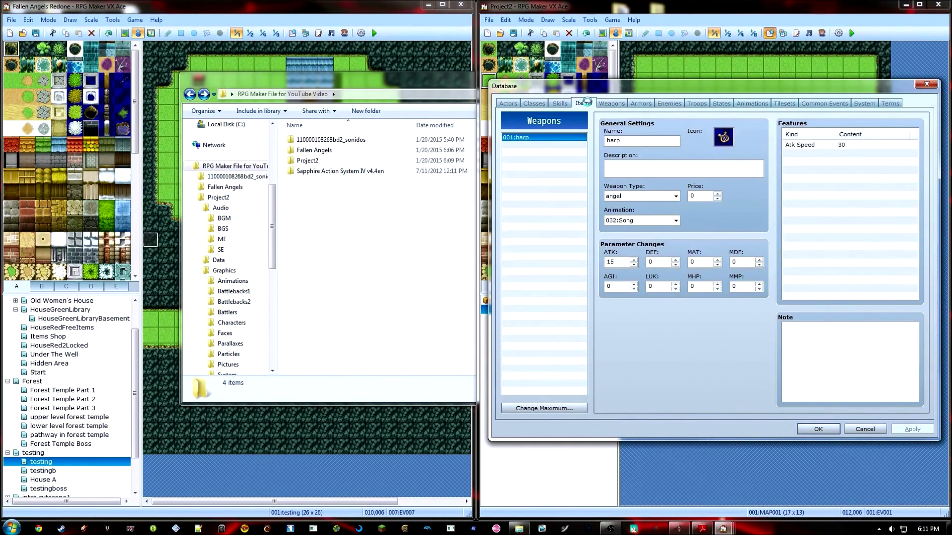
left_click(670, 104)
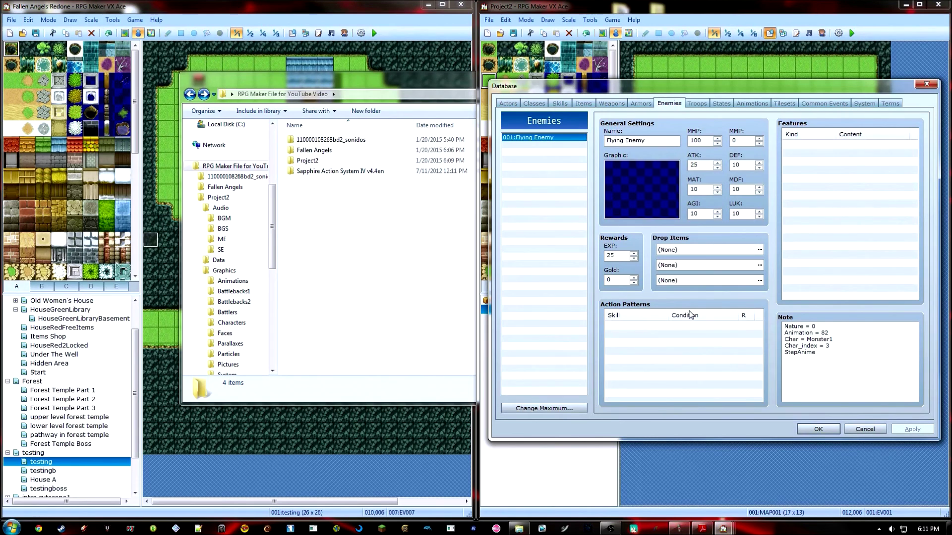
double_click(665, 325)
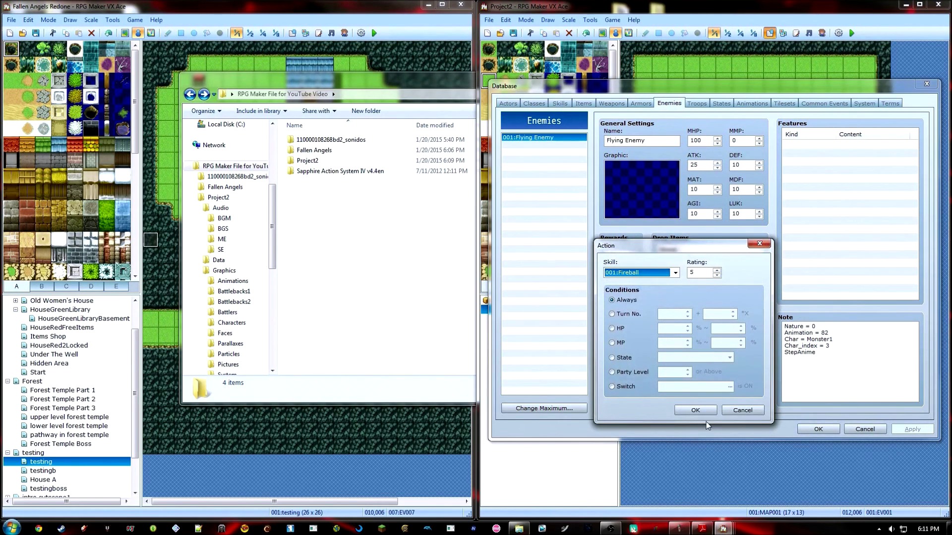
left_click(696, 410)
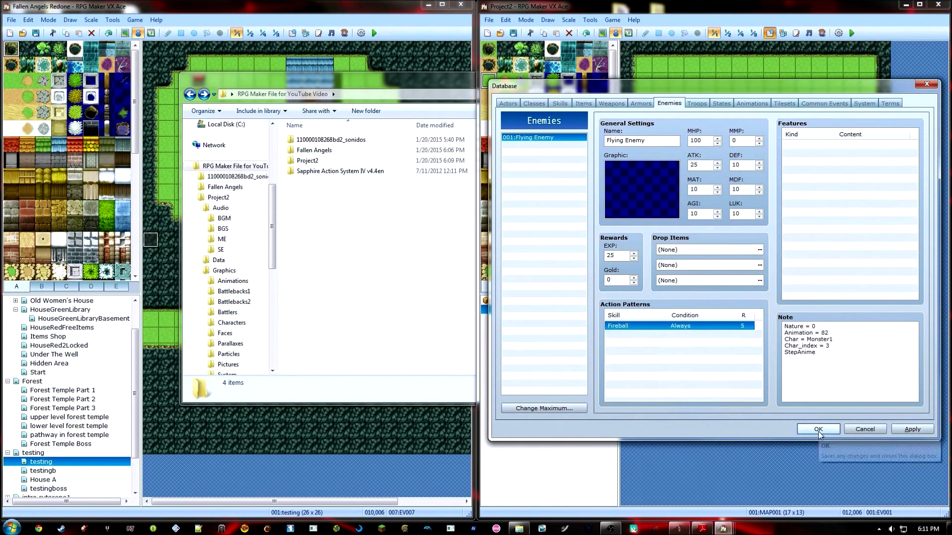
Set Nature = 2 in the Flying Enemy's note and save the database changes.
left_click(860, 325)
key("BackSpace")
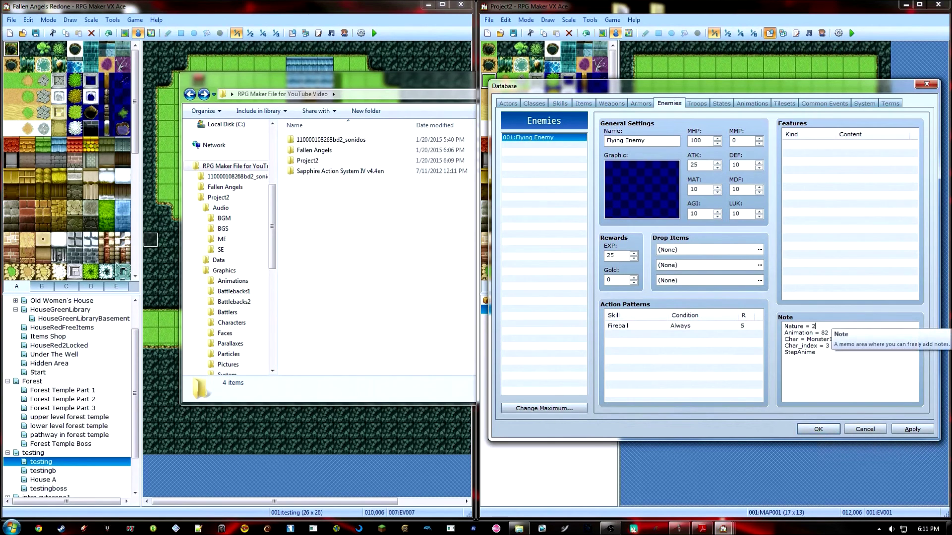
left_click(818, 430)
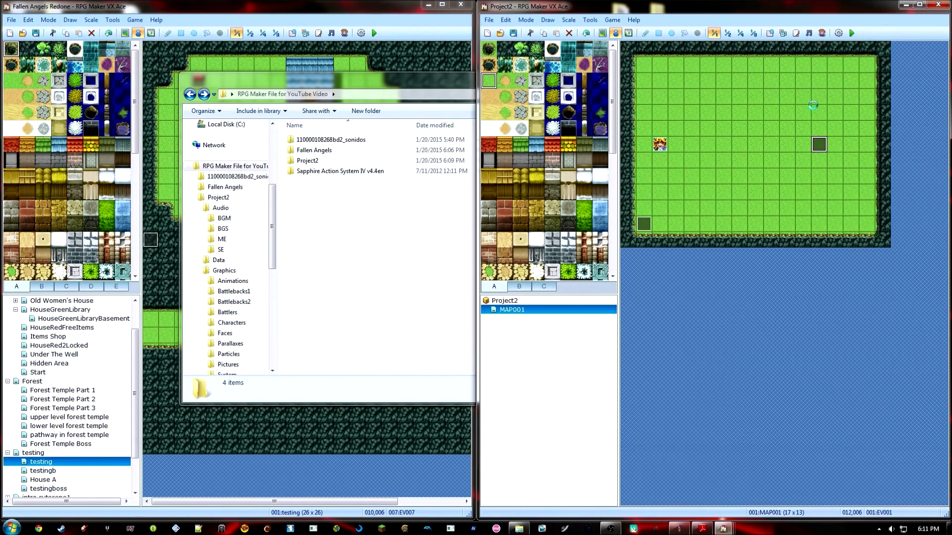
Playtest Project2 with the edited Flying Enemy, approaching it and retreating across the map, and close the game.
left_click(851, 34)
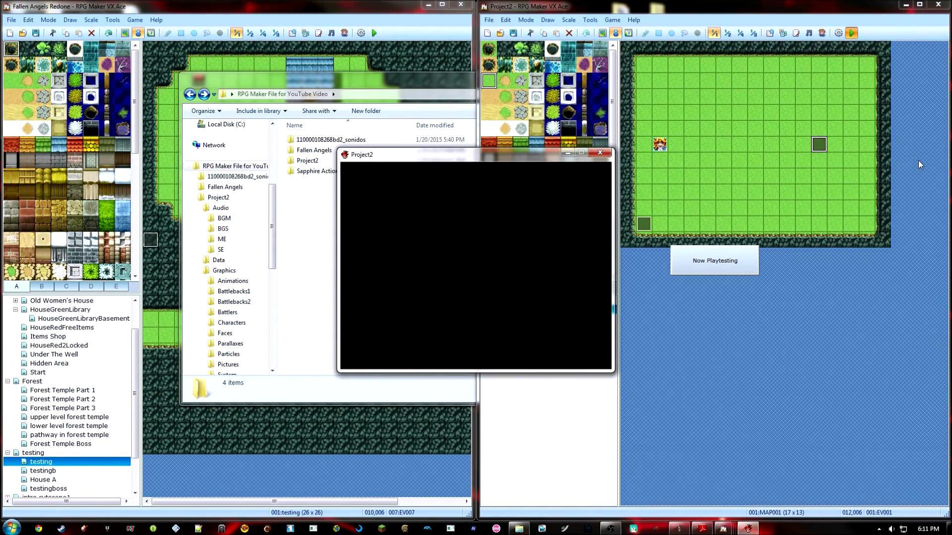
key("Return")
key("Right")
key("Right")
key("Right")
key("Right")
key("Right")
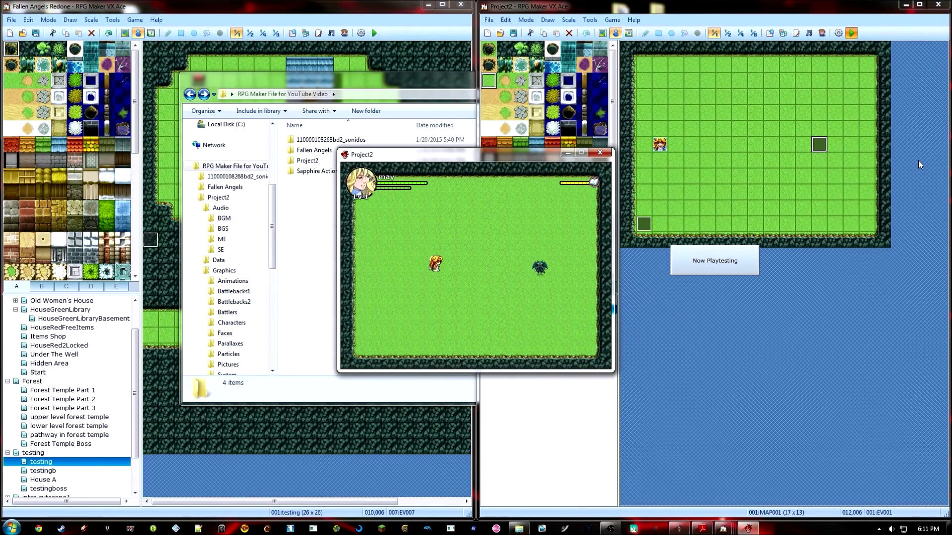
key("Right")
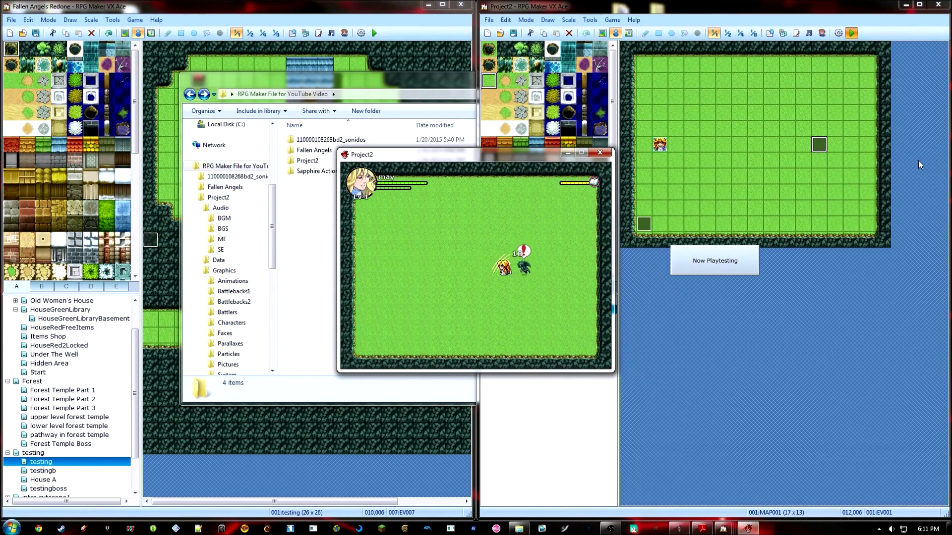
key("Left")
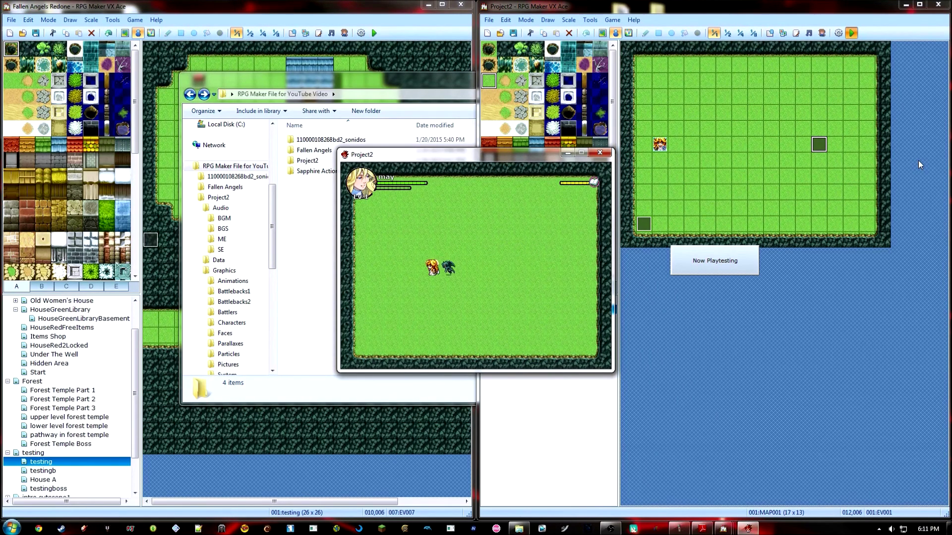
key("Left")
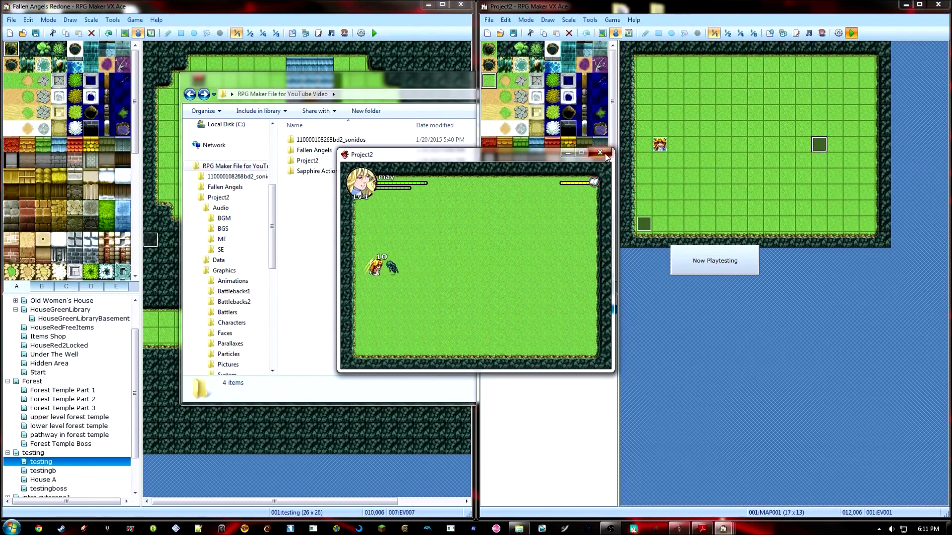
key("alt+F4")
Close the Fallen Angels Redone project without saving its changes.
left_click(300, 240)
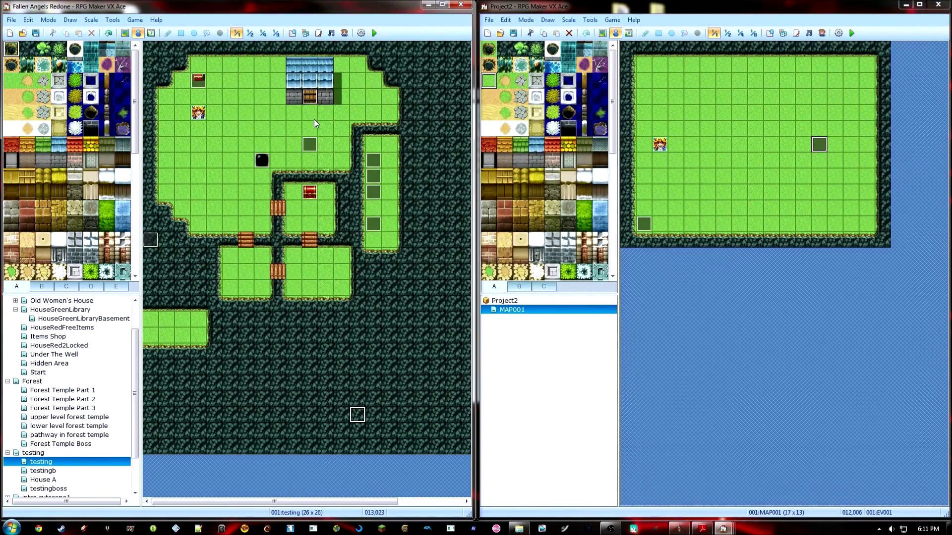
left_click(460, 5)
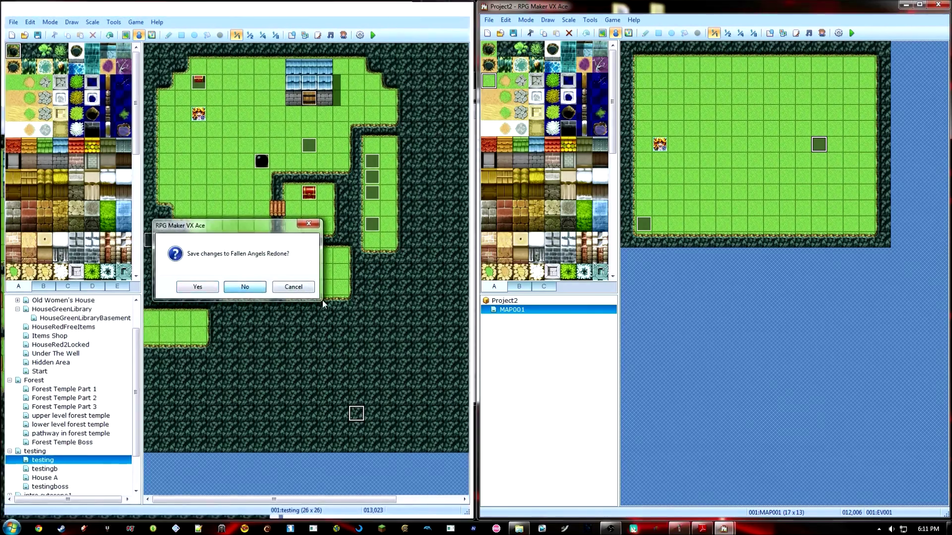
left_click(249, 287)
Switch to the SAS IV project and browse its maps, including D04, D05, D06, SAS INTRO 1, SAS INTRO 2 and D02.
left_click(336, 439)
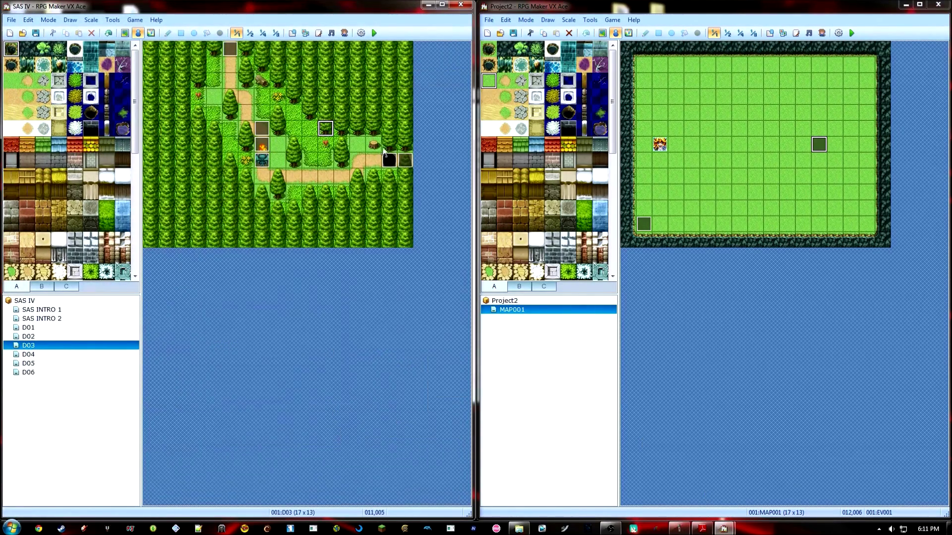
left_click(50, 355)
left_click(51, 365)
left_click(55, 372)
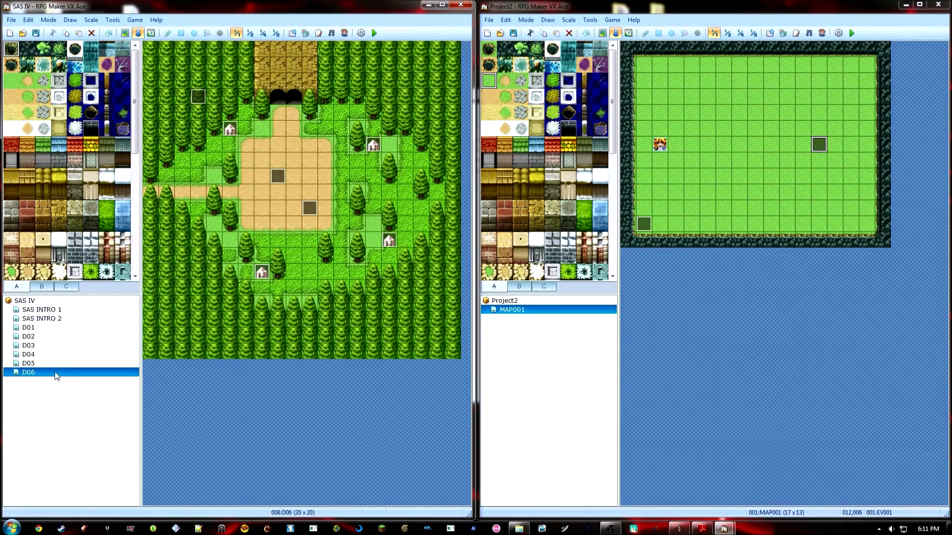
left_click(63, 337)
left_click(59, 309)
left_click(66, 318)
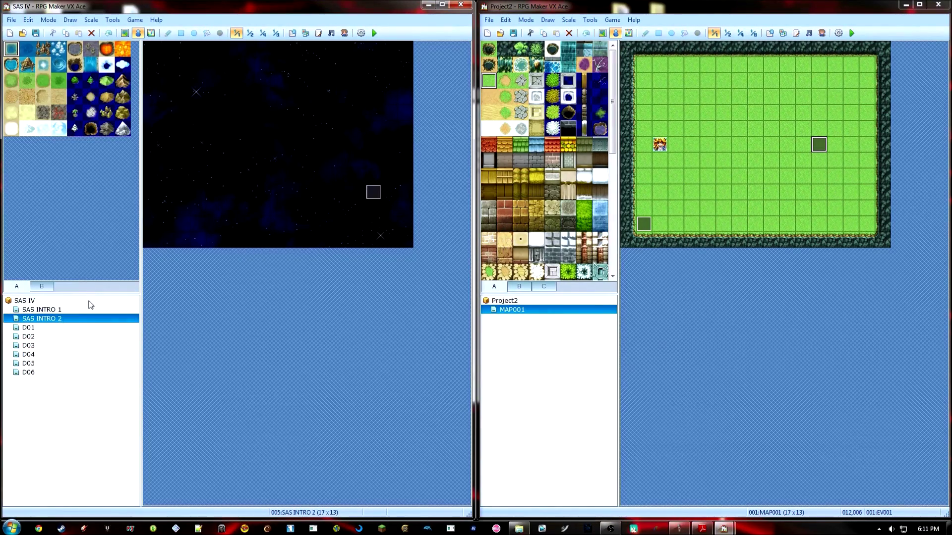
left_click(91, 336)
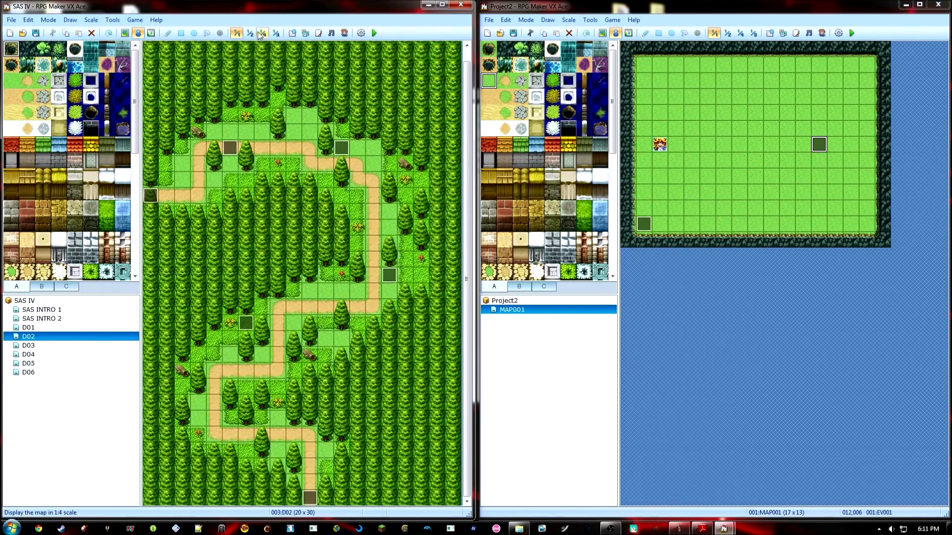
View the actors and troops in the SAS IV project's database and close it.
left_click(291, 33)
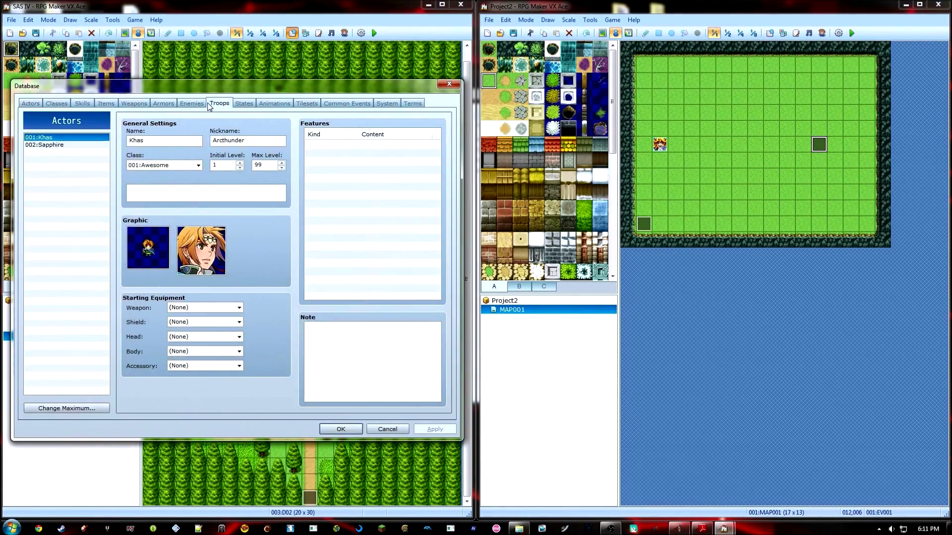
left_click(219, 103)
left_click(449, 84)
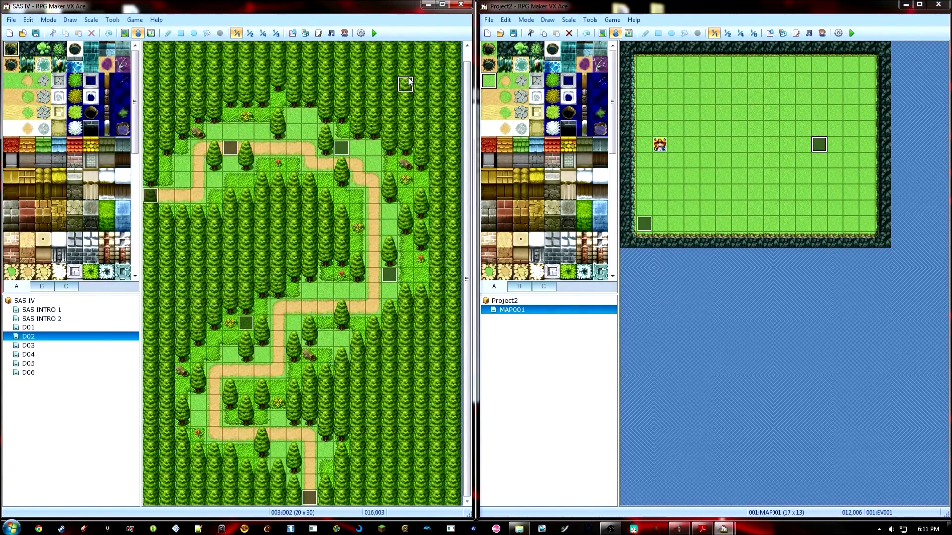